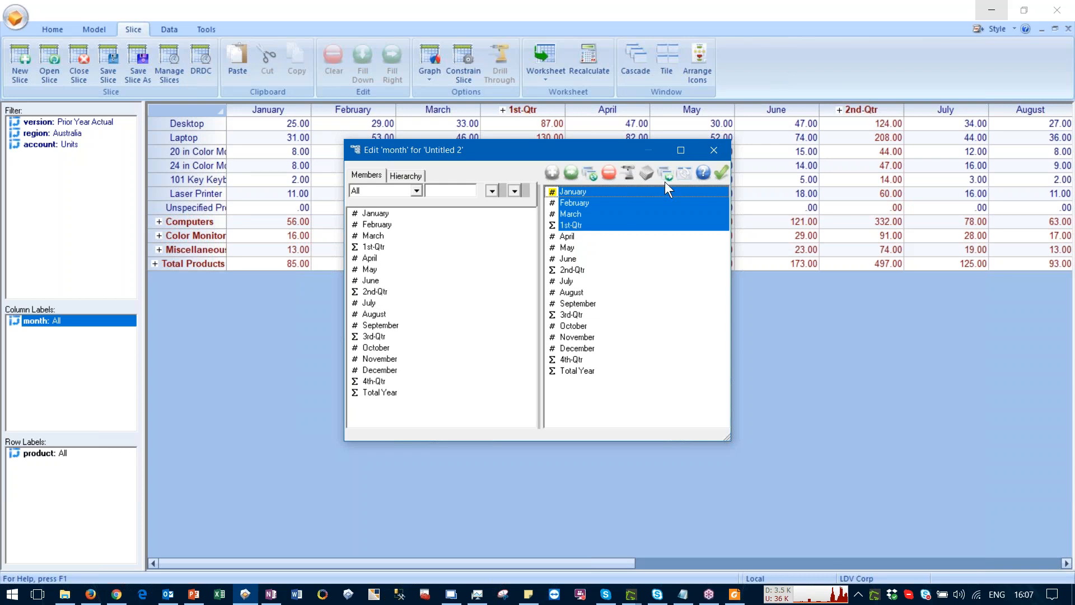
Step: Reduce the slice's month dimension to January, February, March and 1st-Qtr by removing all other members
click(677, 173)
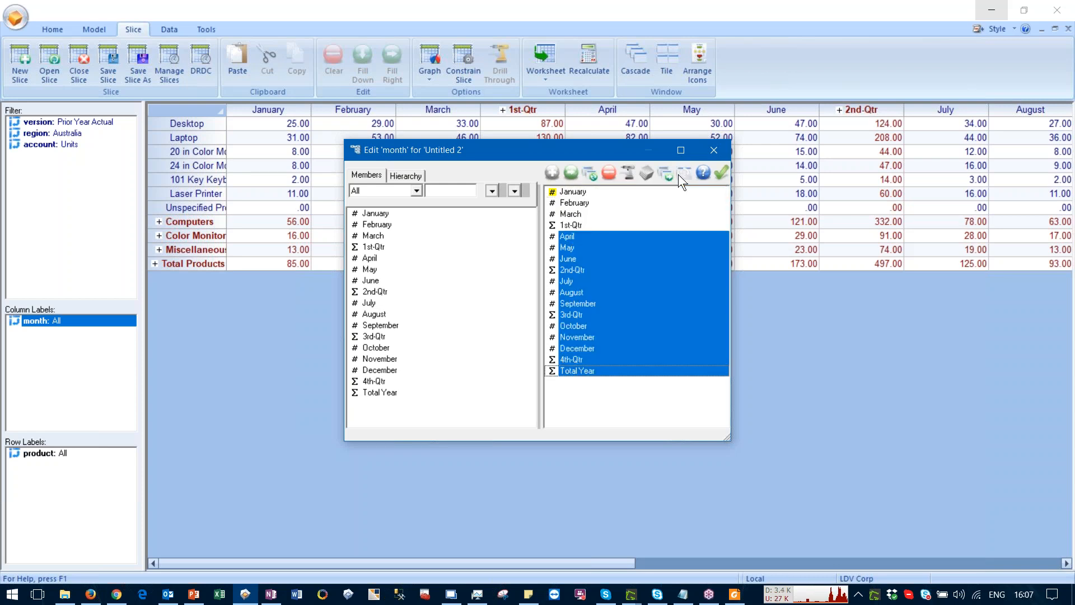
key(Delete)
click(719, 172)
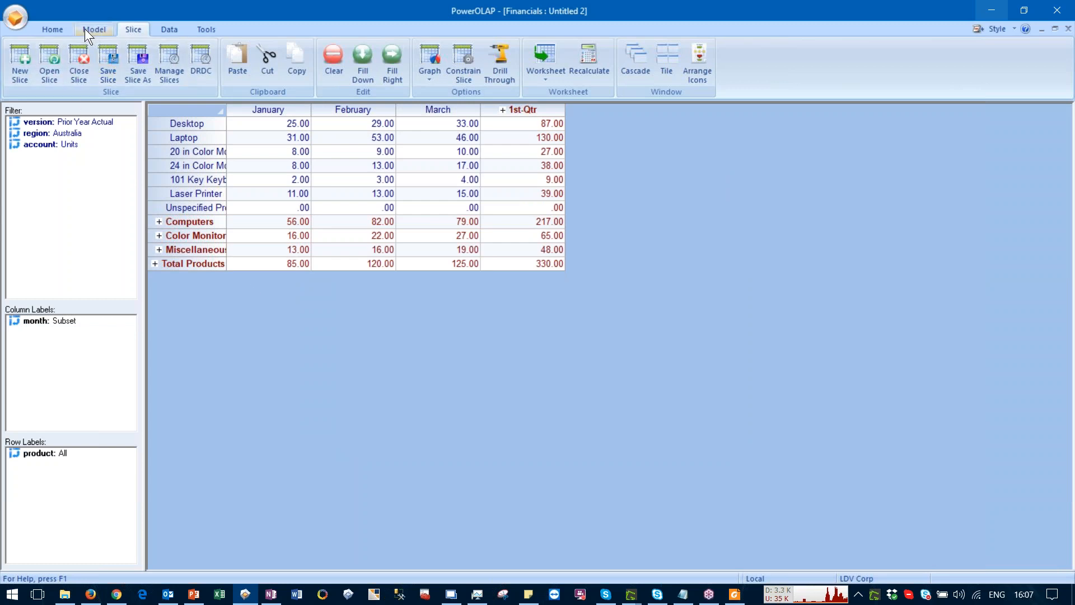
Step: Keep OLAPReadWrite as the Excel function for creating worksheets in the general options
click(59, 31)
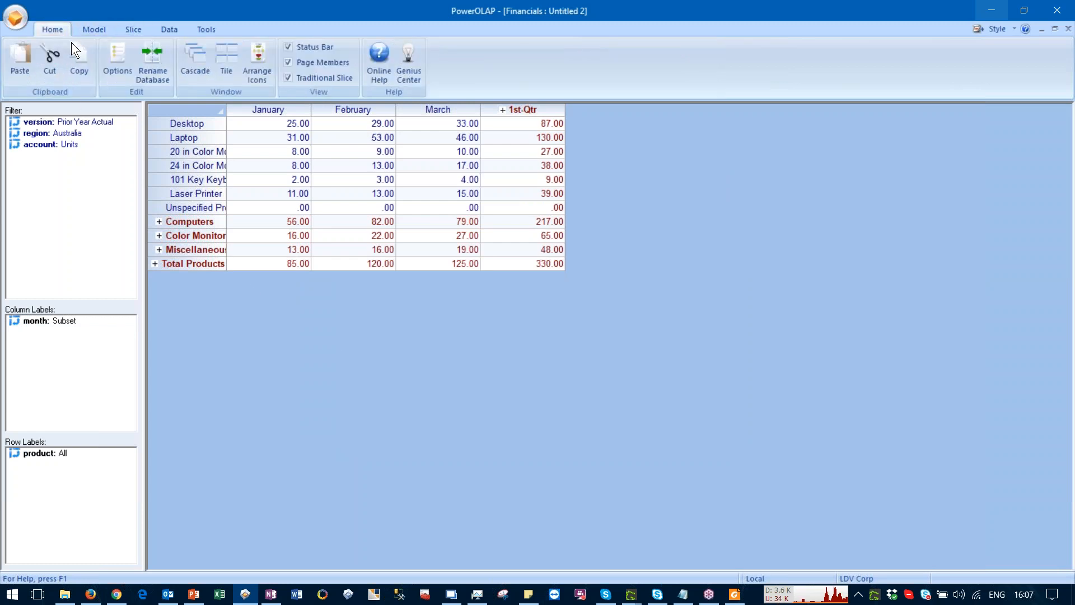
click(118, 73)
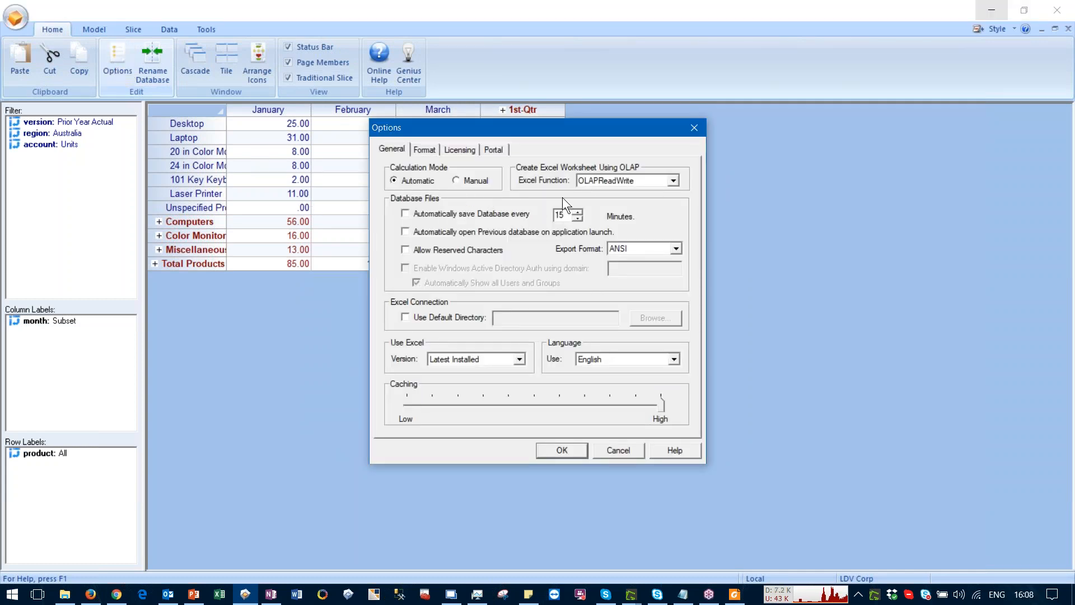
click(599, 182)
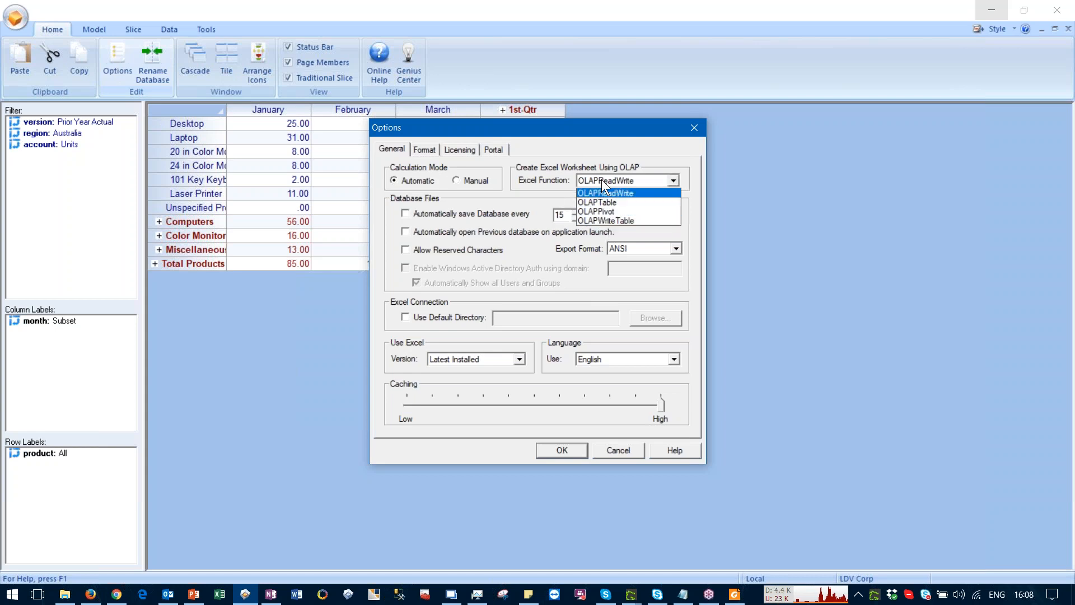
click(602, 181)
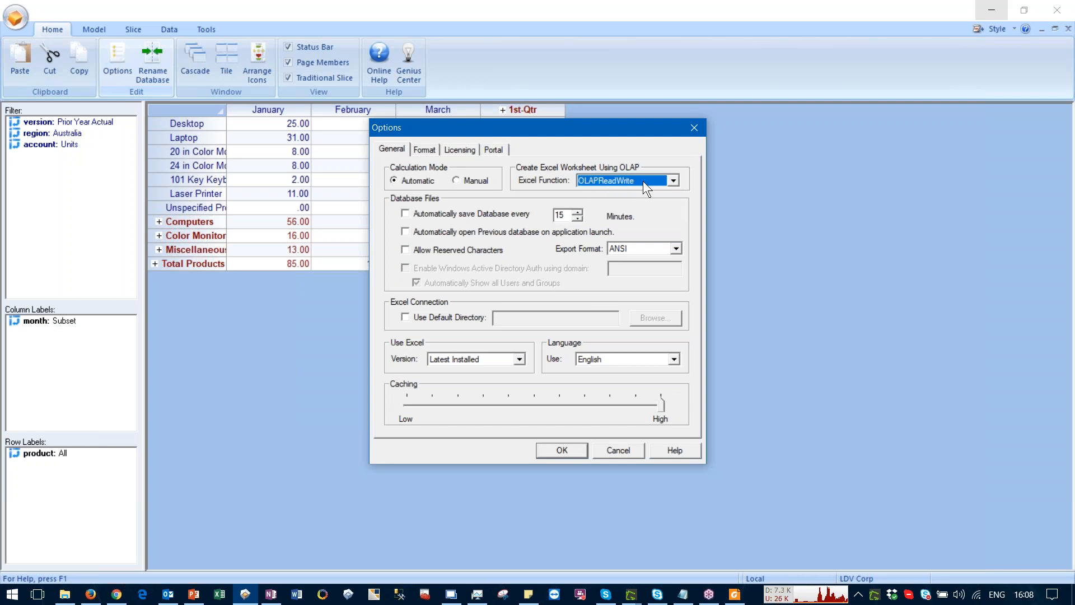
click(560, 450)
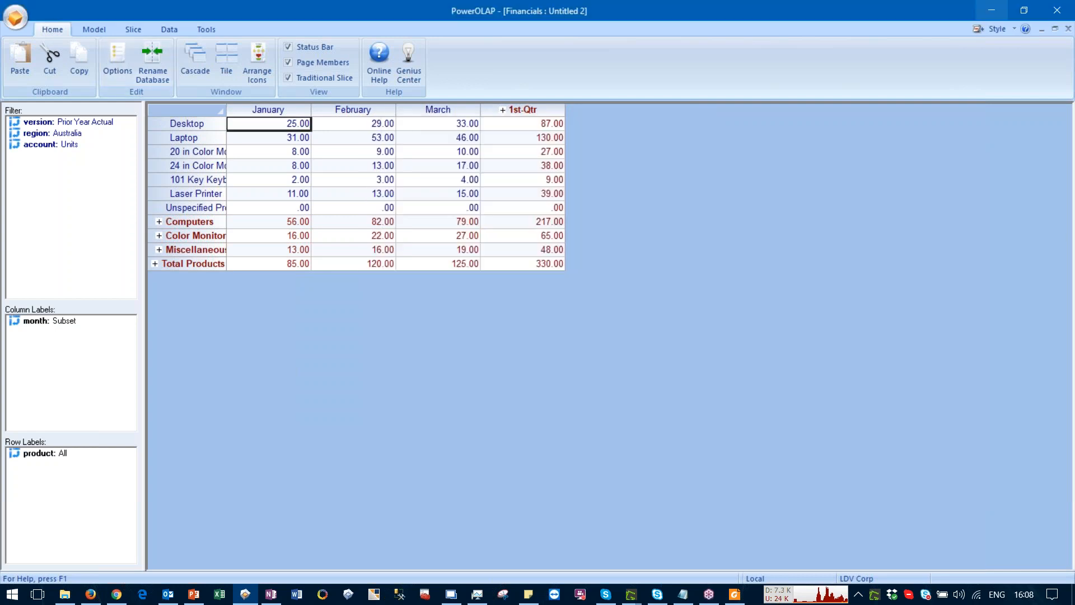
Step: Export the slice to a worksheet, then in the maximized Excel window fit column A to its product names
click(134, 31)
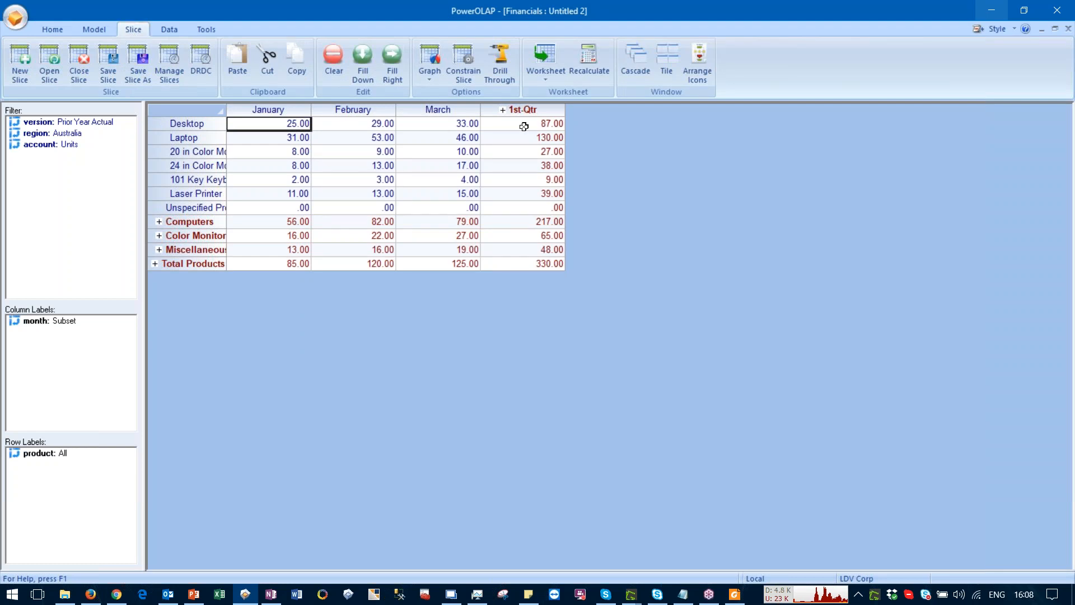
click(545, 59)
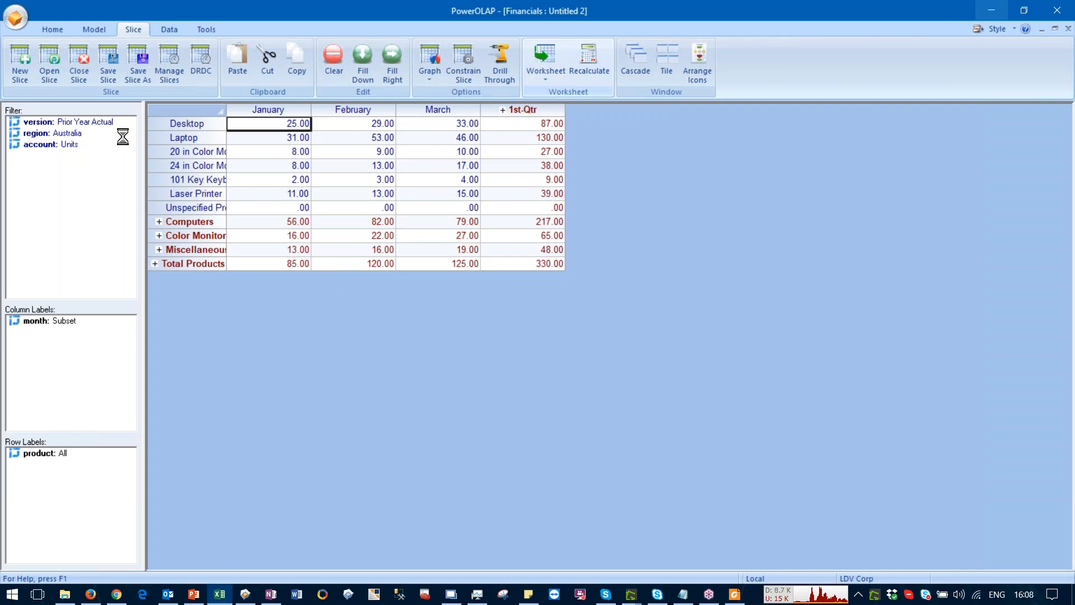
click(991, 10)
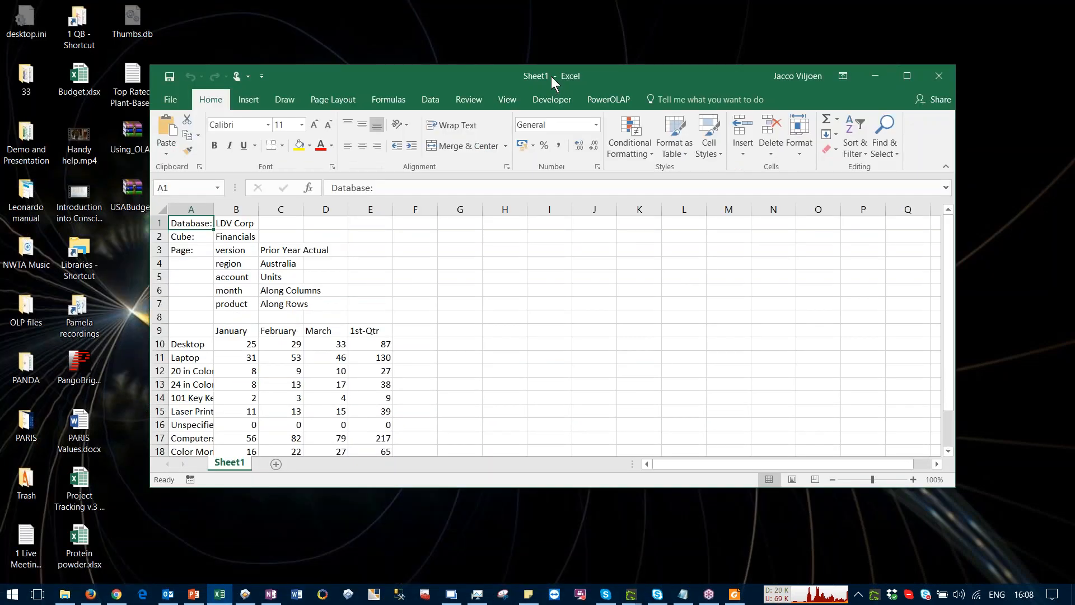
double_click(551, 76)
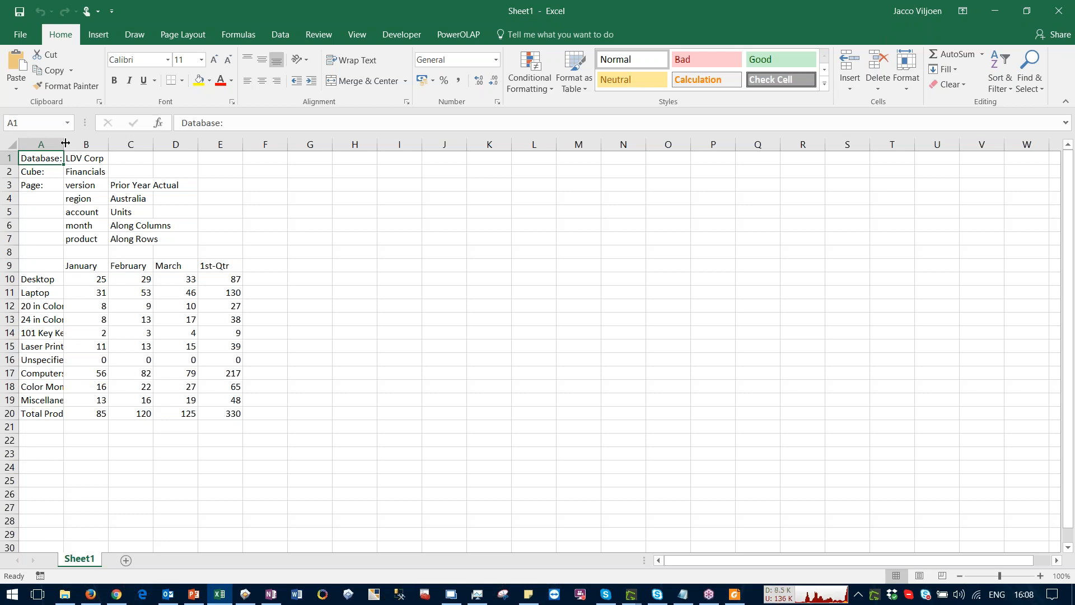
double_click(63, 145)
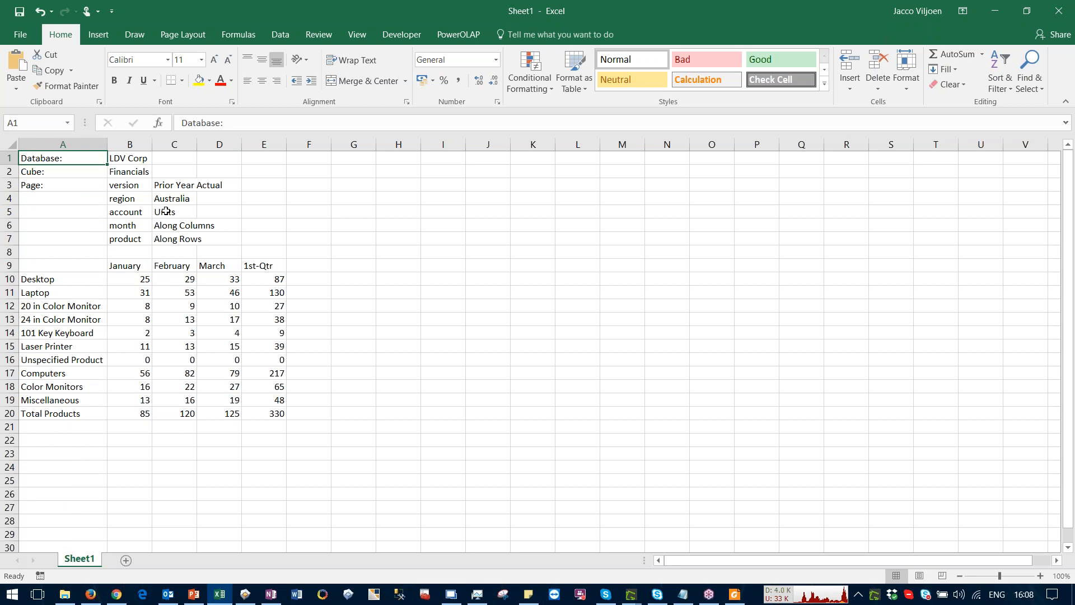
Step: Switch the account member in cell C5 to Revenues and recalculate the worksheet
double_click(165, 211)
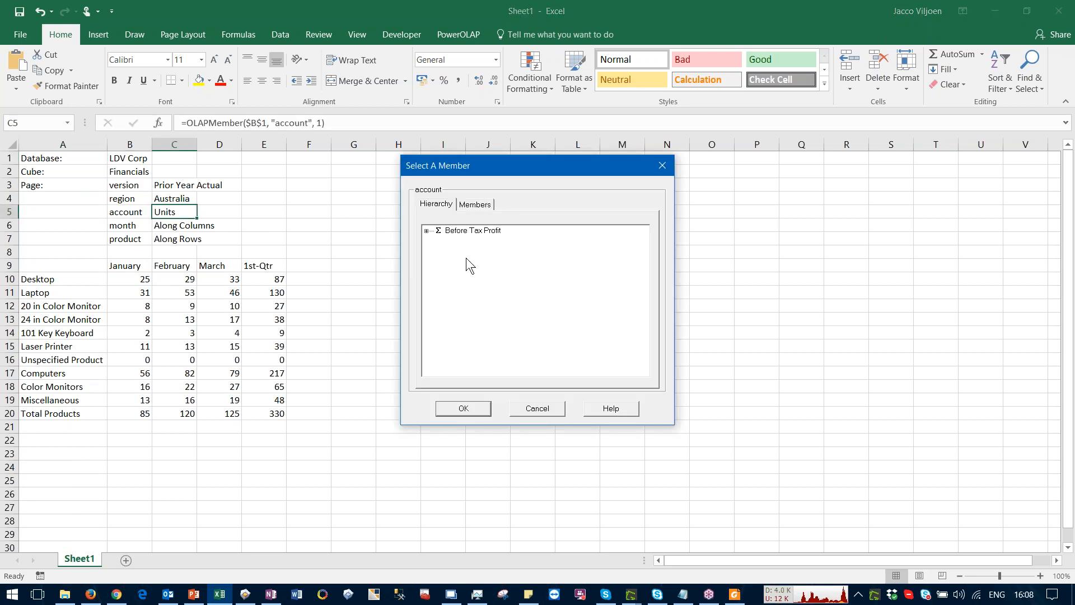
click(474, 204)
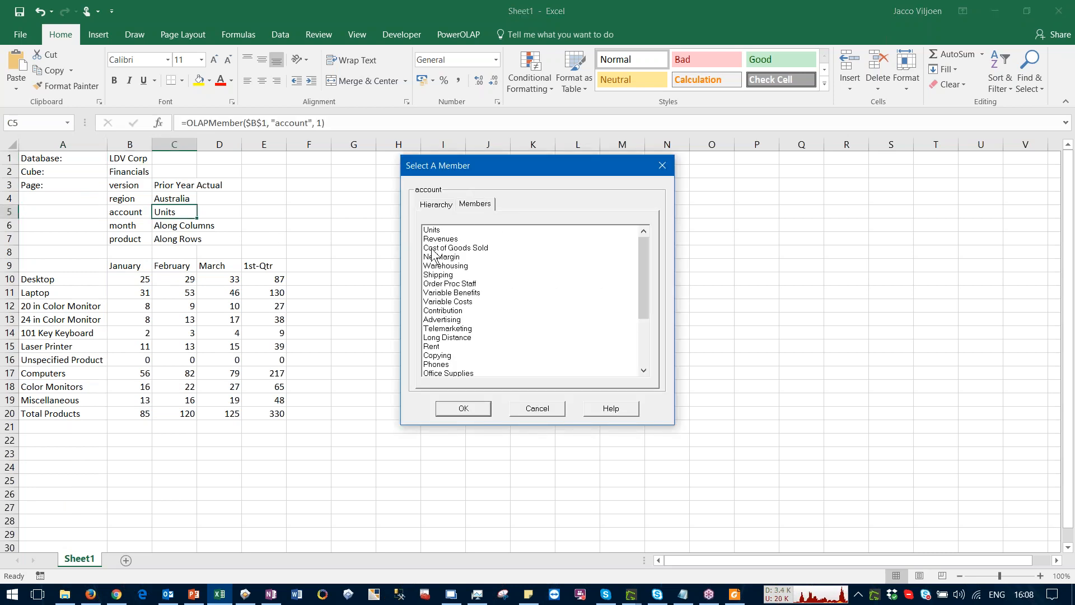
click(440, 239)
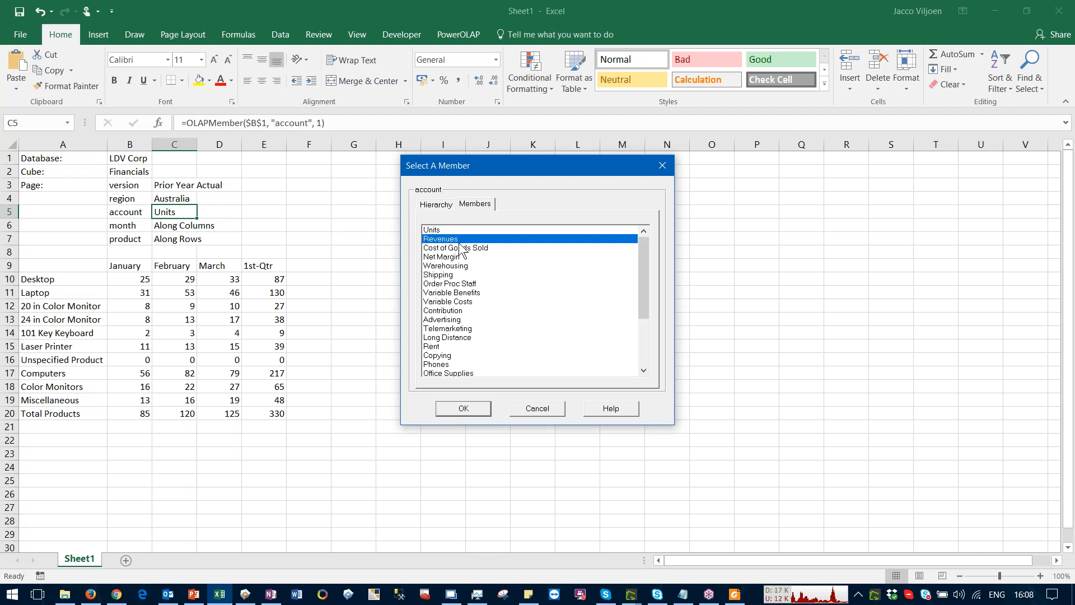
click(451, 412)
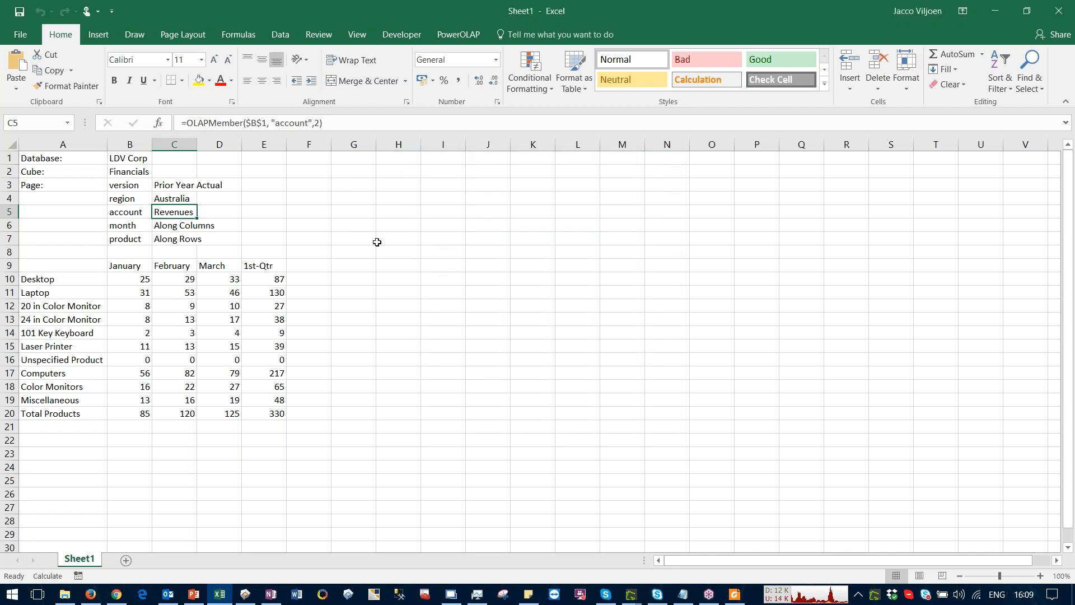
key(F9)
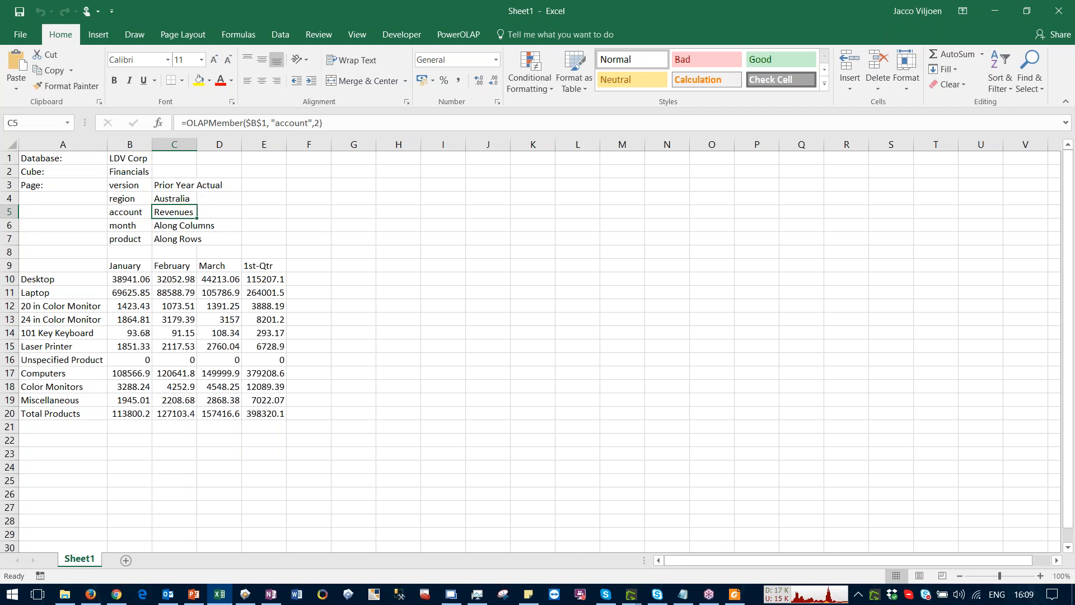
Step: Apply the Comma number style to columns B through E
drag(150, 145, 263, 148)
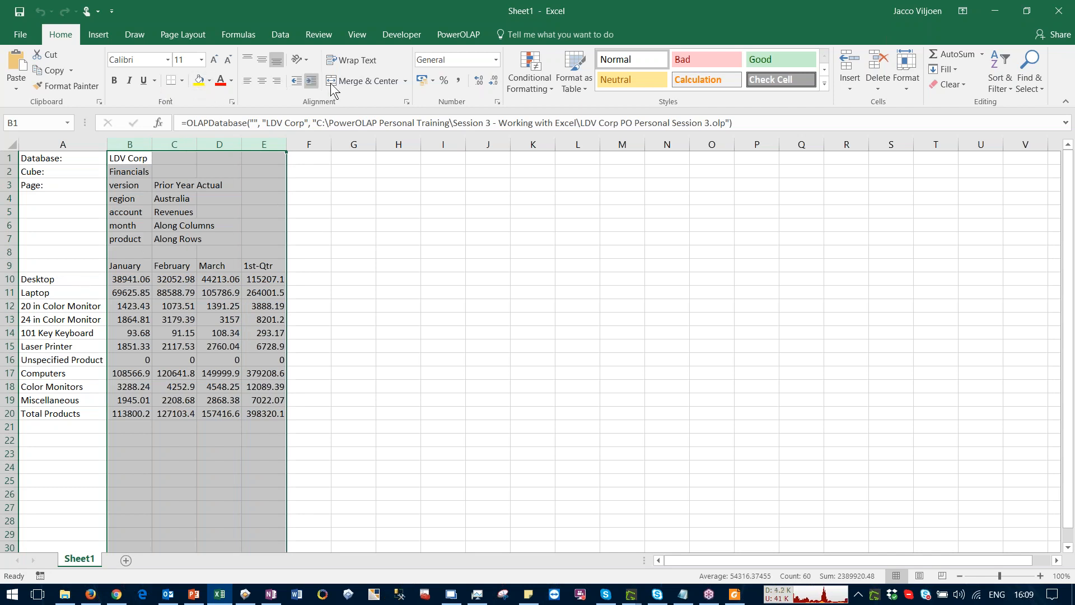
click(459, 80)
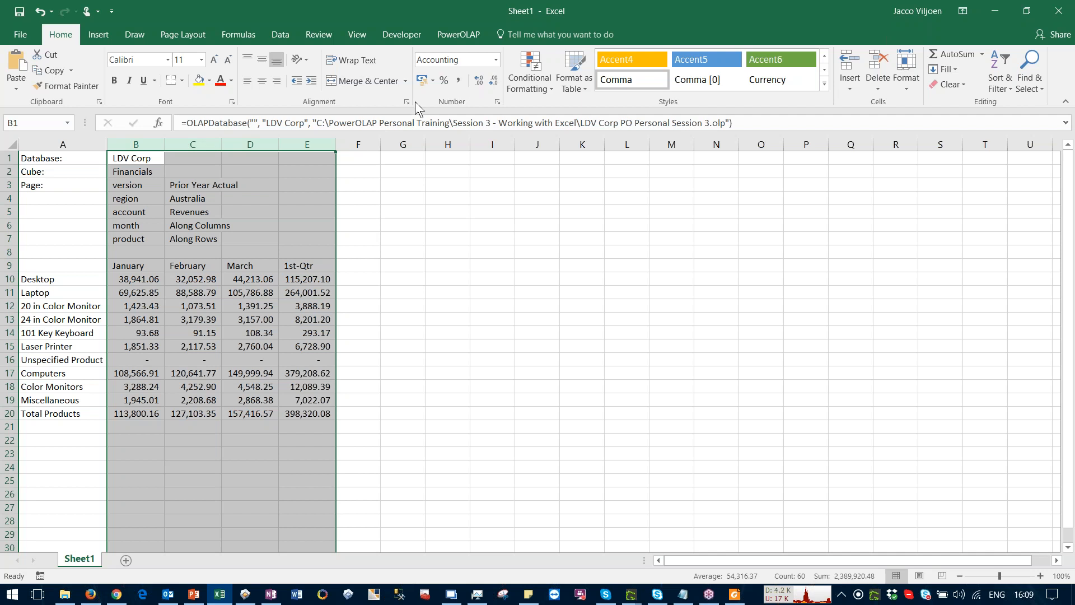
click(236, 267)
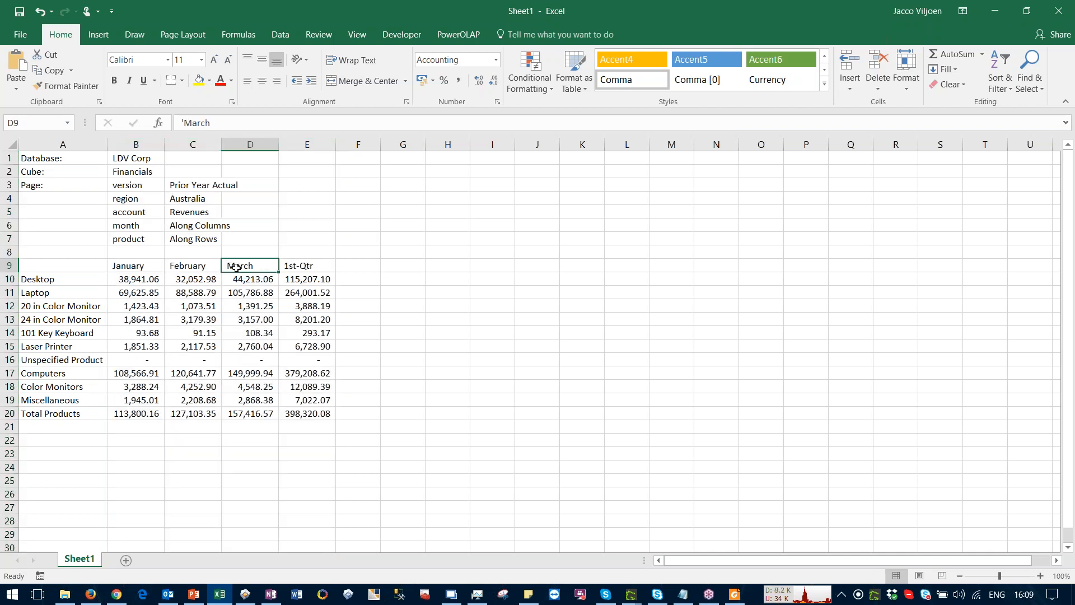
Step: Add the column header "Jan % !st Qtr" in cell F9 beside the 1st-Qtr heading
click(349, 265)
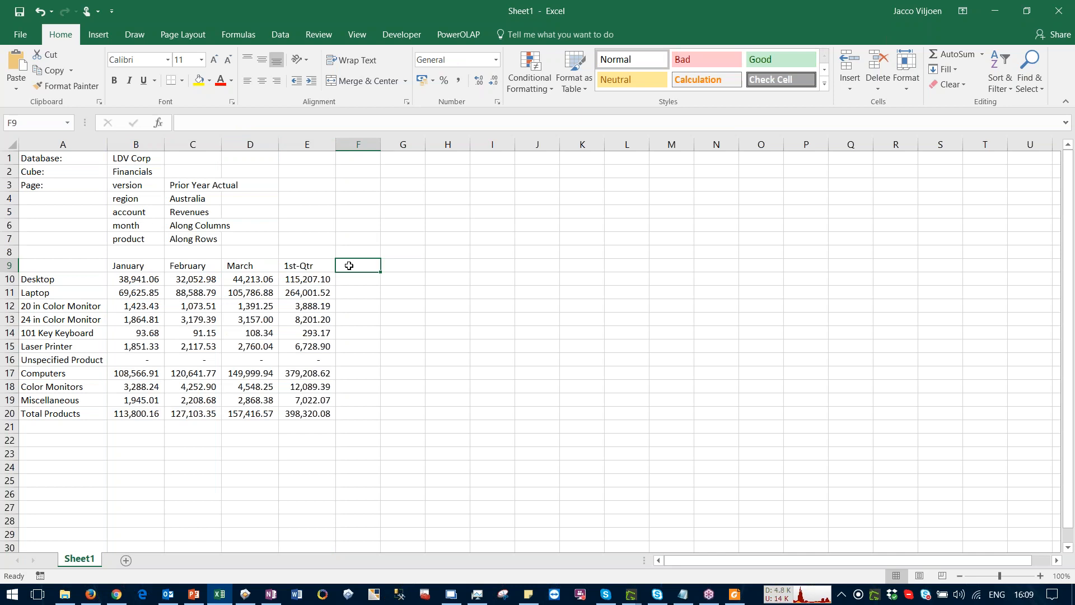
text(Jan)
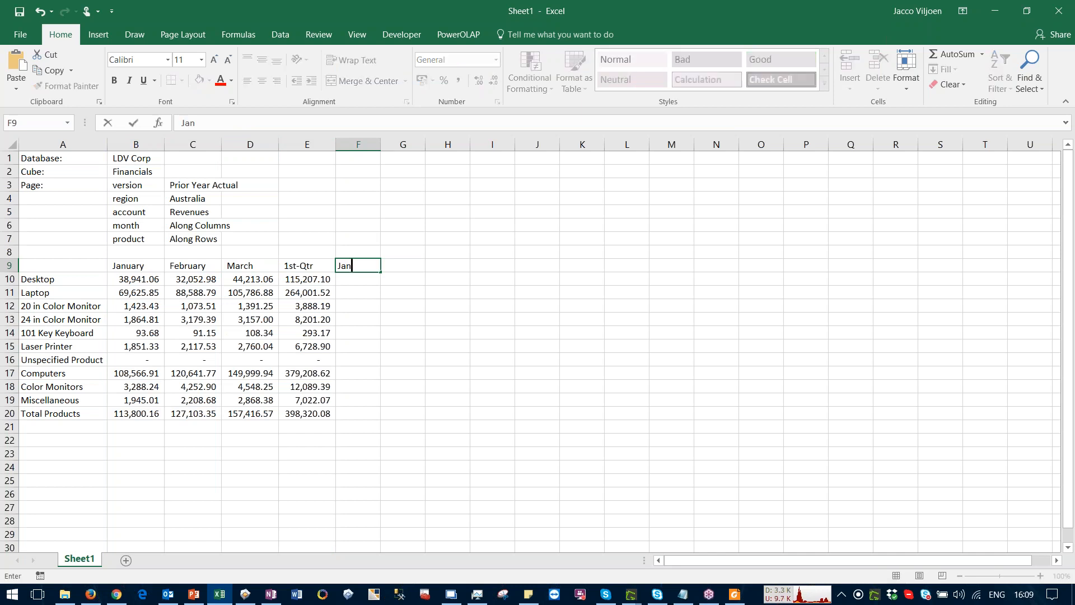
text( % !st Qtr)
key(Return)
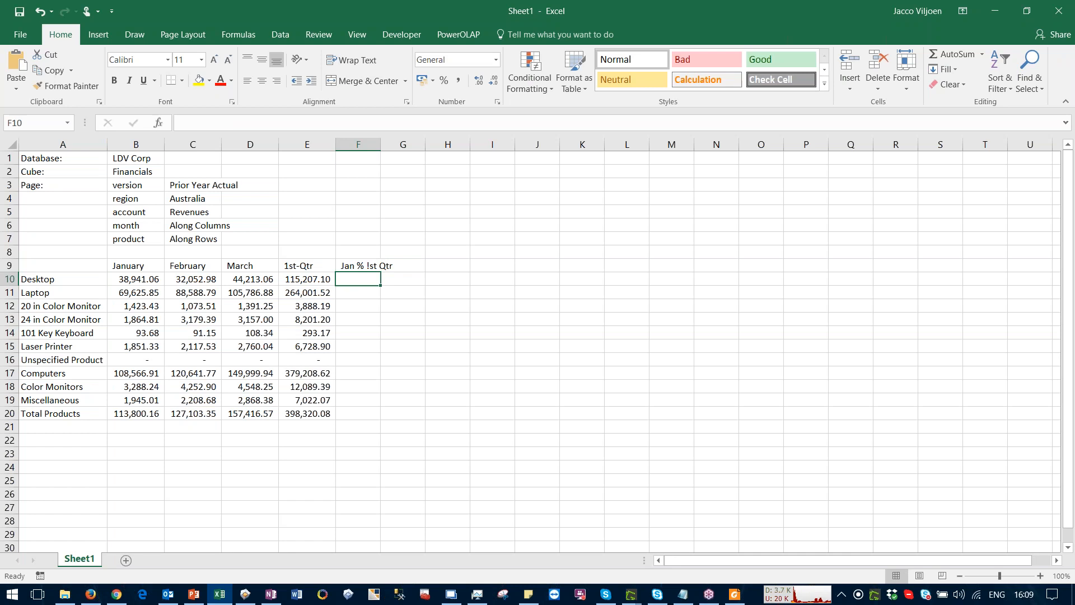
Step: Enter the formula =B10/E10 in cell F10 and fill it down to row 20
text(=)
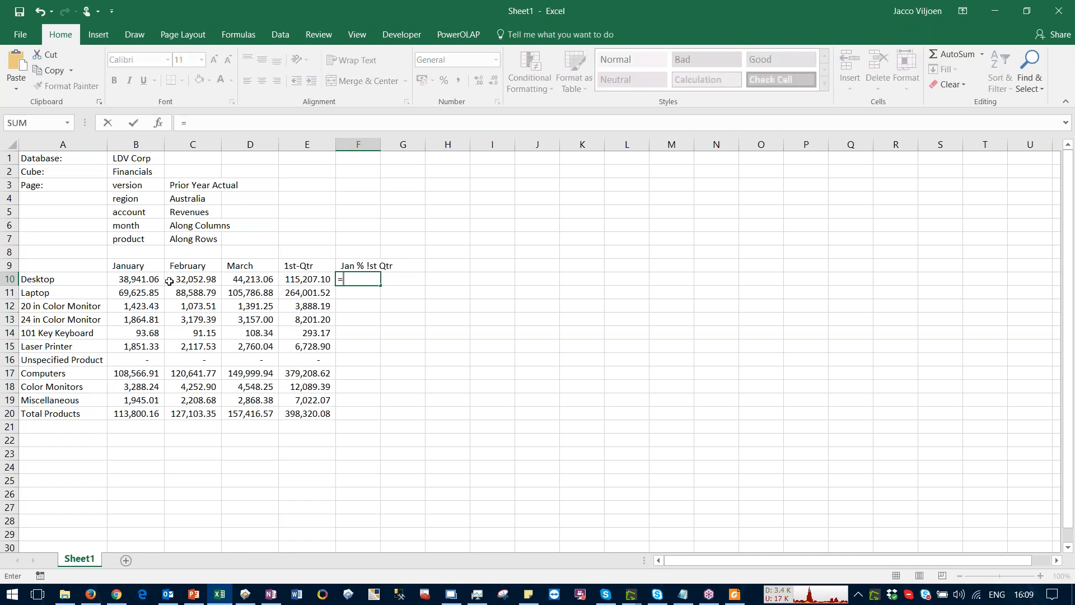
click(149, 279)
text(/)
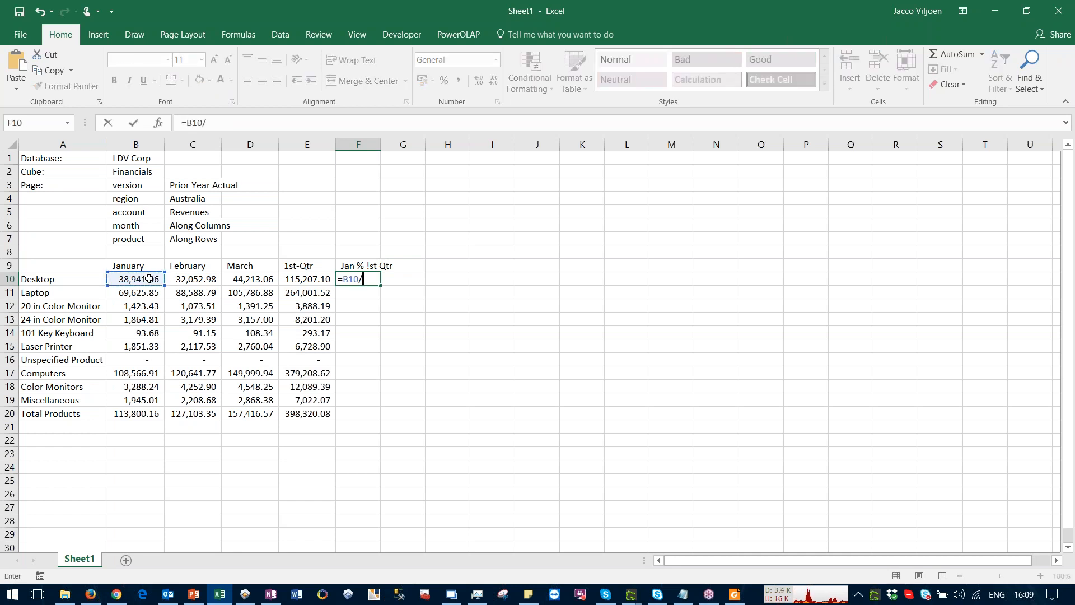
click(300, 278)
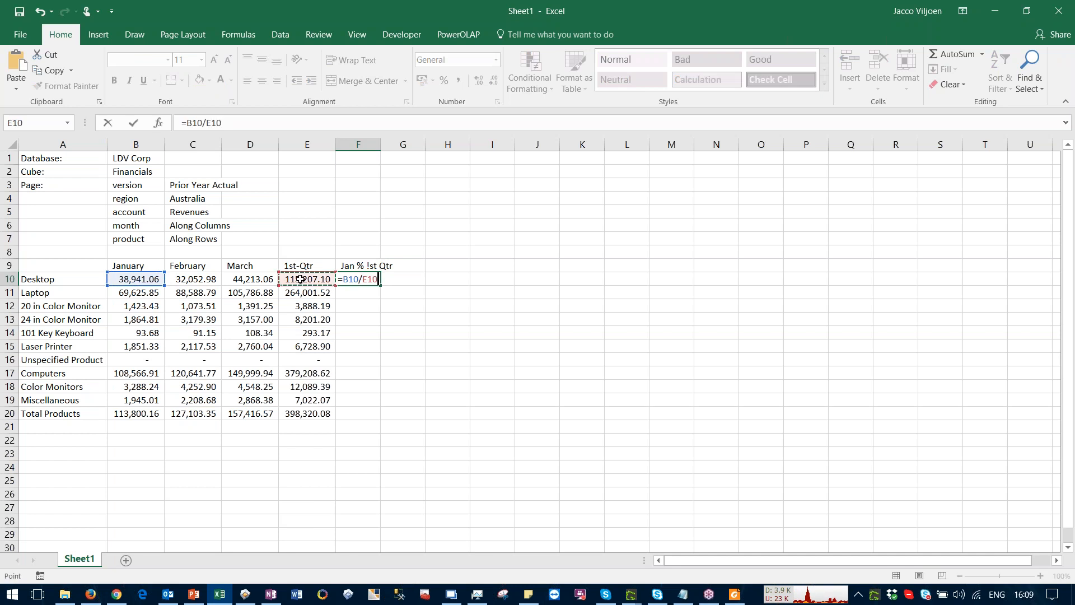
key(Return)
click(361, 278)
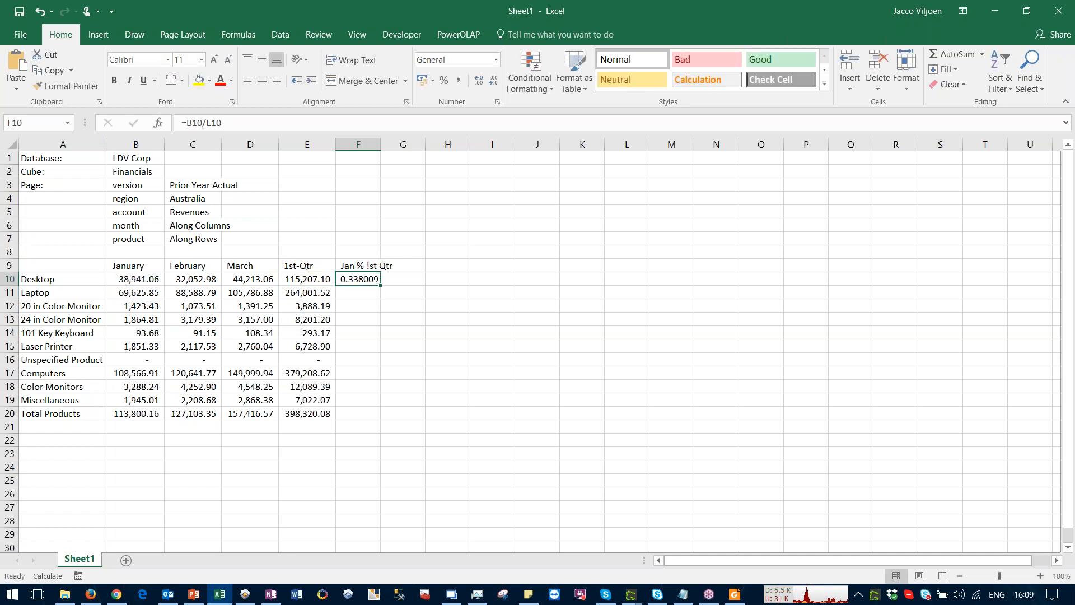
drag(379, 286, 380, 418)
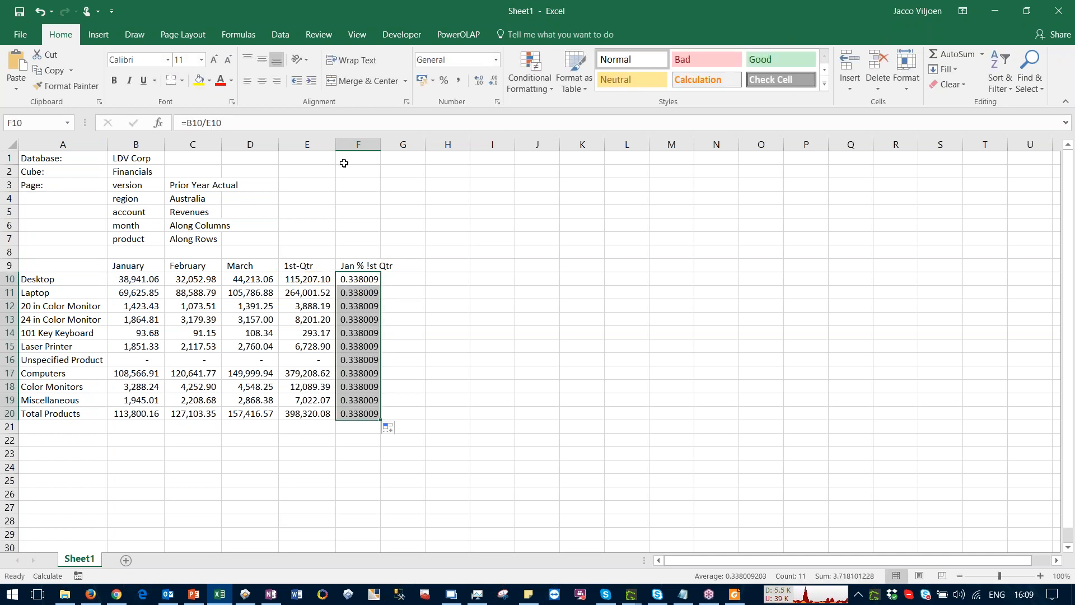
Step: Format column F as percentages with two decimal places
click(358, 144)
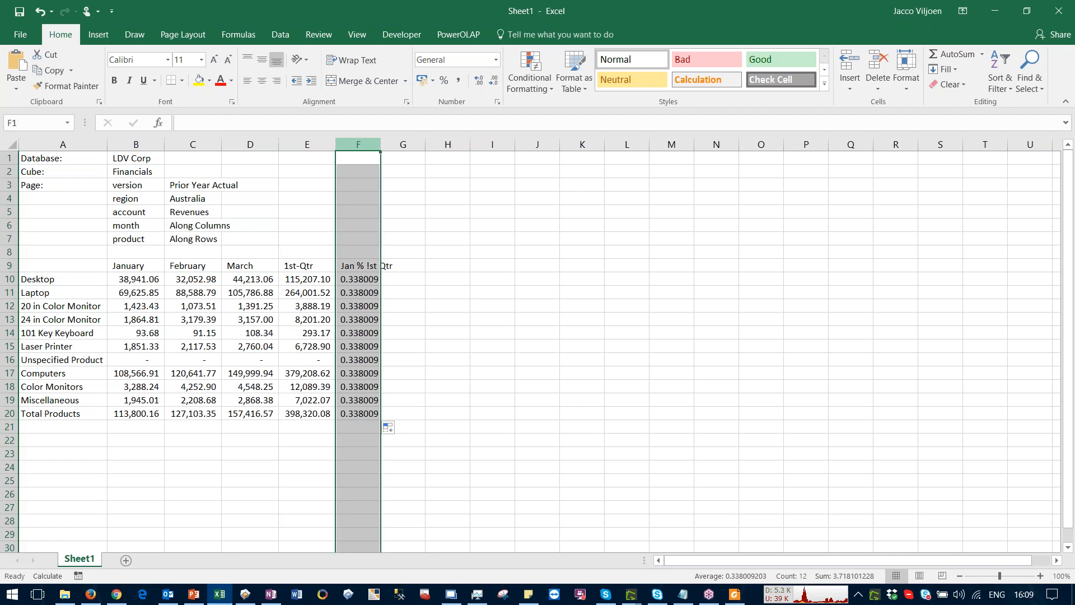
click(444, 80)
click(477, 80)
click(477, 80)
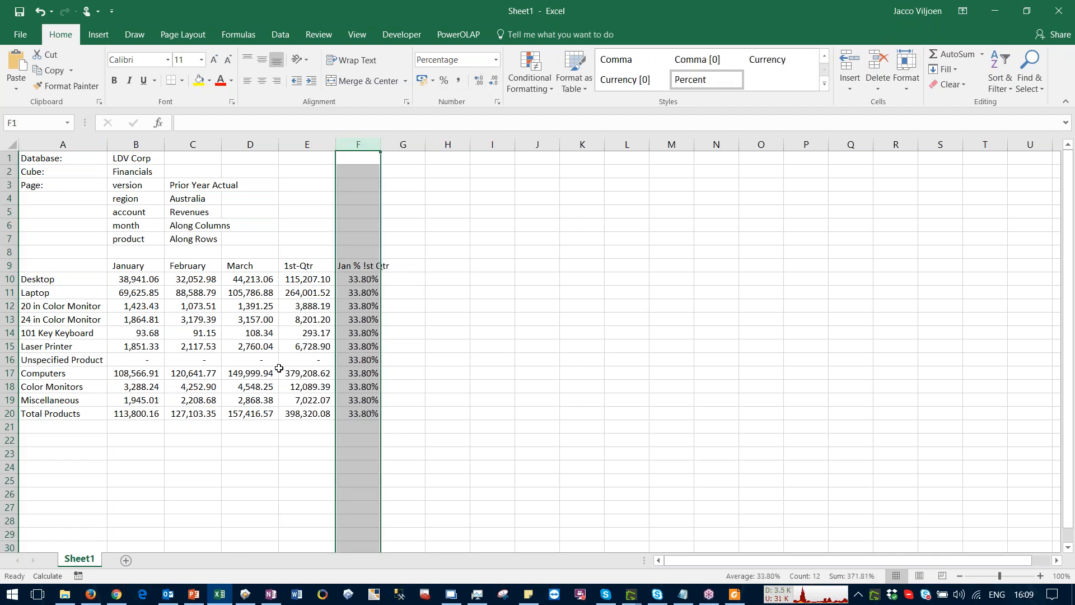
click(307, 372)
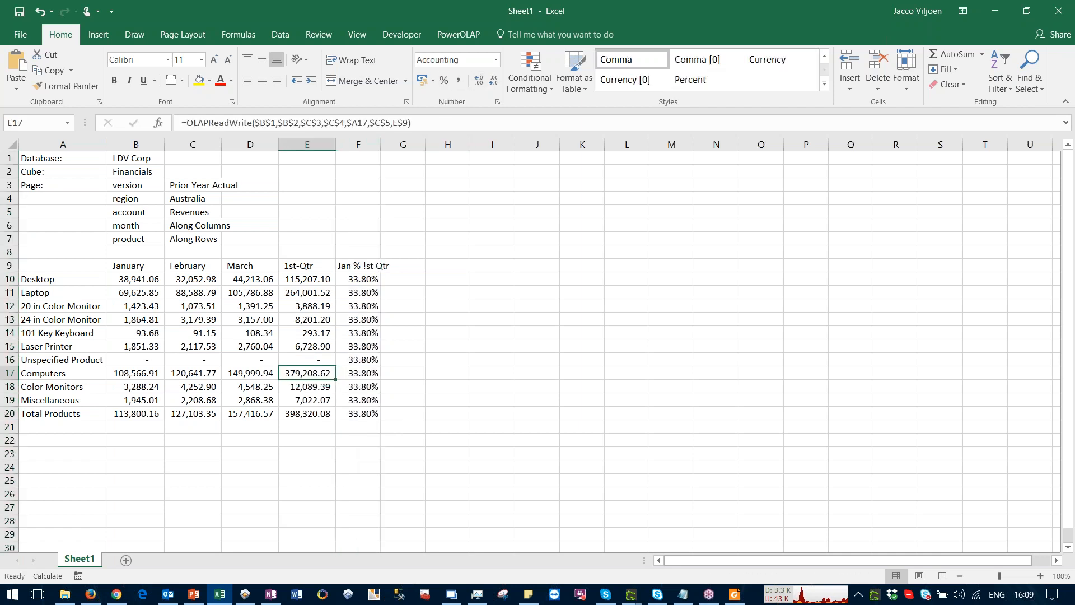
click(181, 199)
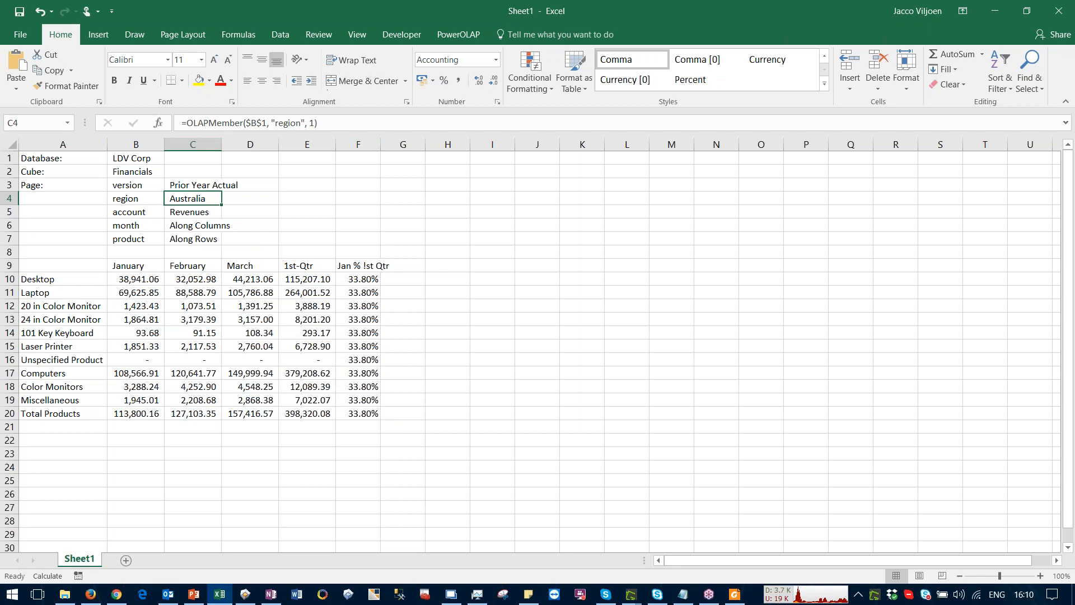
Step: Select the range A9:D15, covering Desktop through Laser Printer for January to March, as the chart data
drag(46, 265, 275, 346)
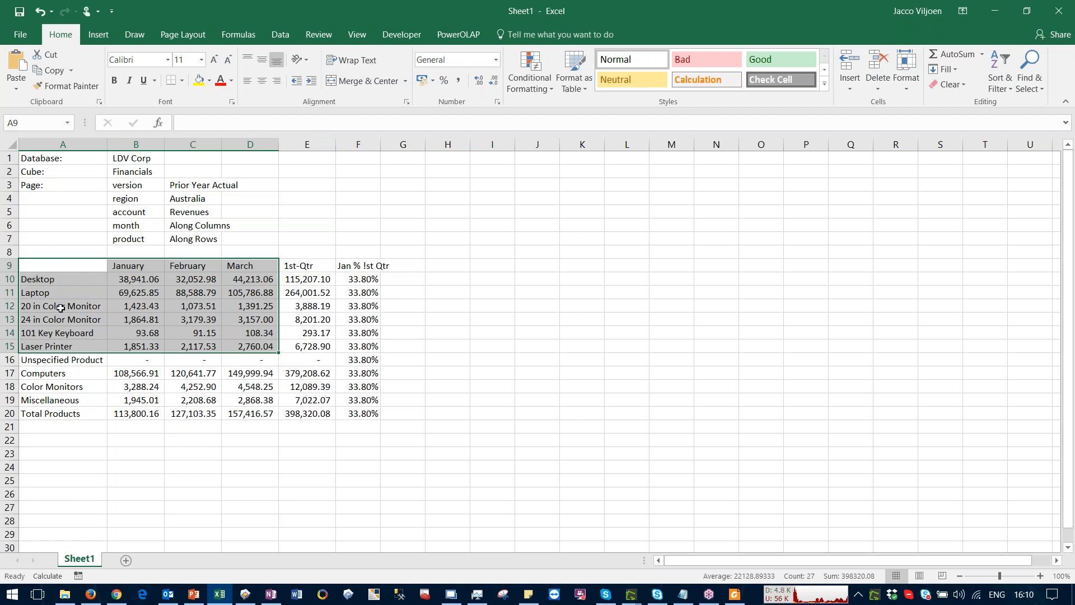
click(99, 35)
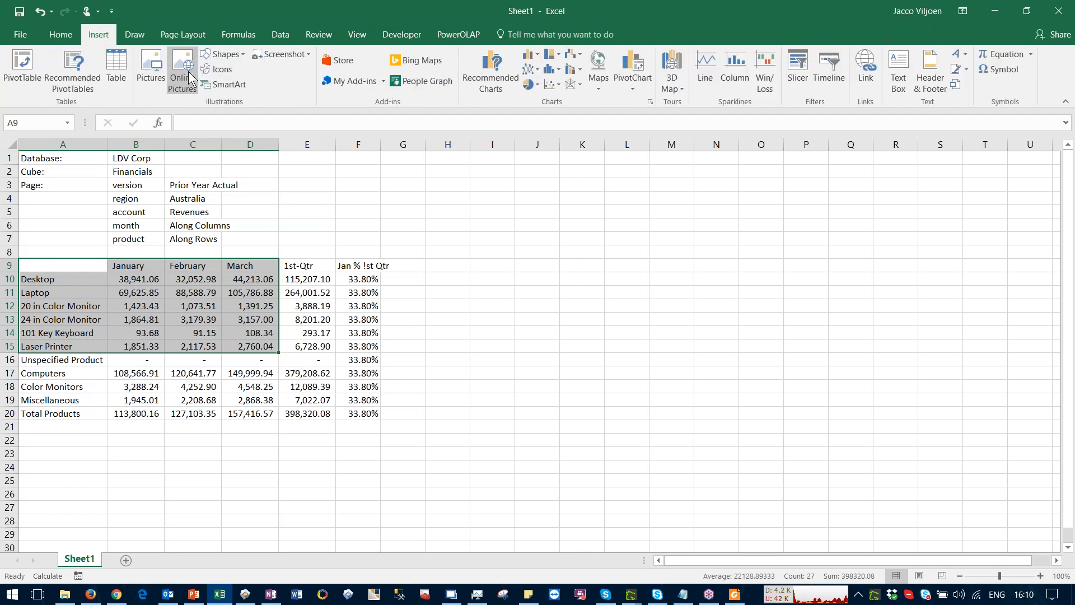
click(475, 71)
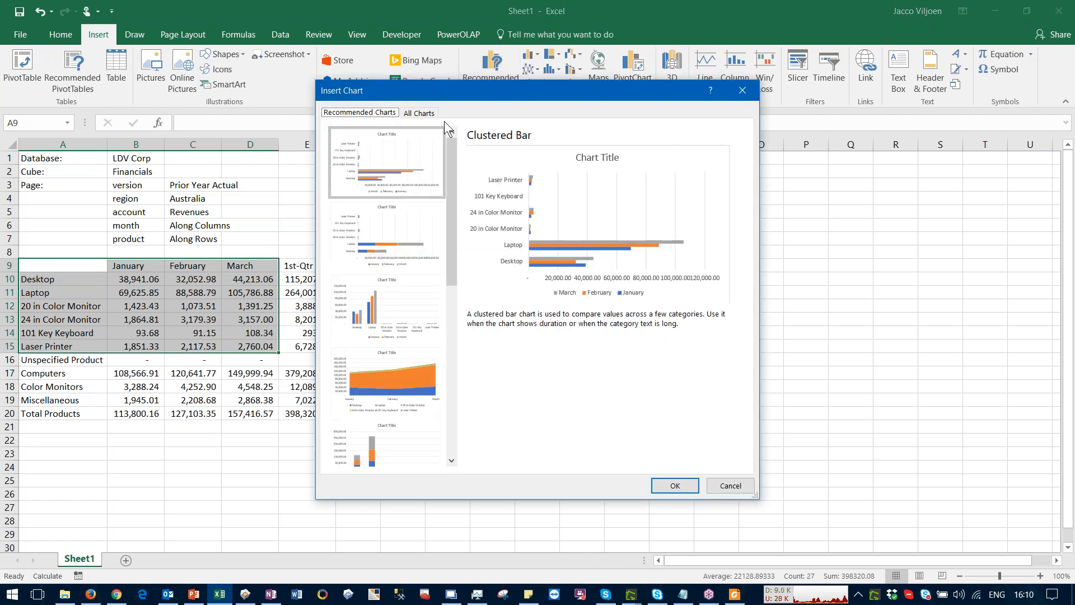
click(368, 316)
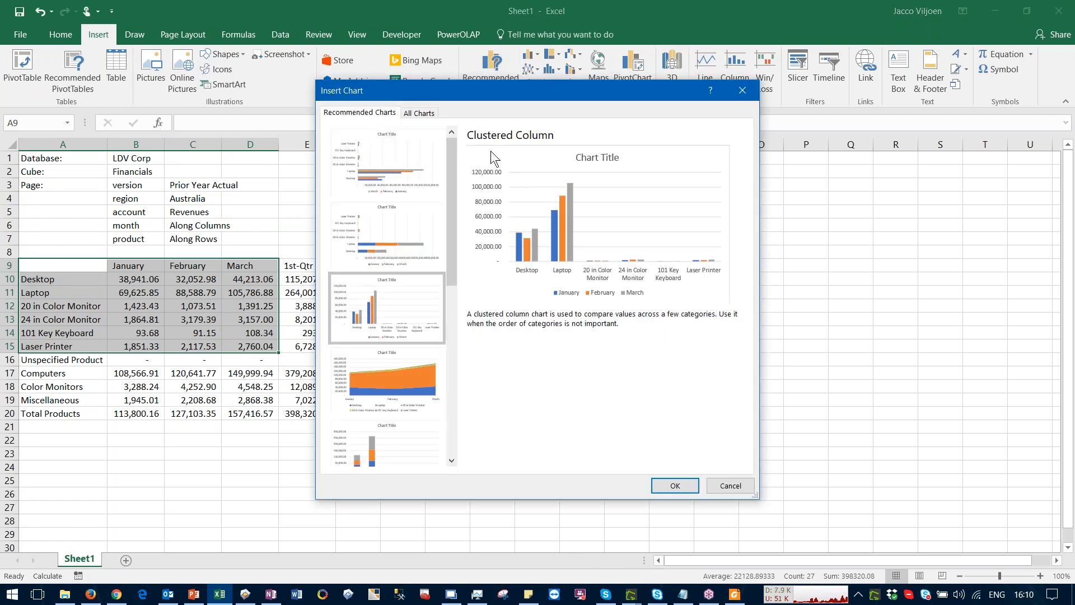
click(732, 486)
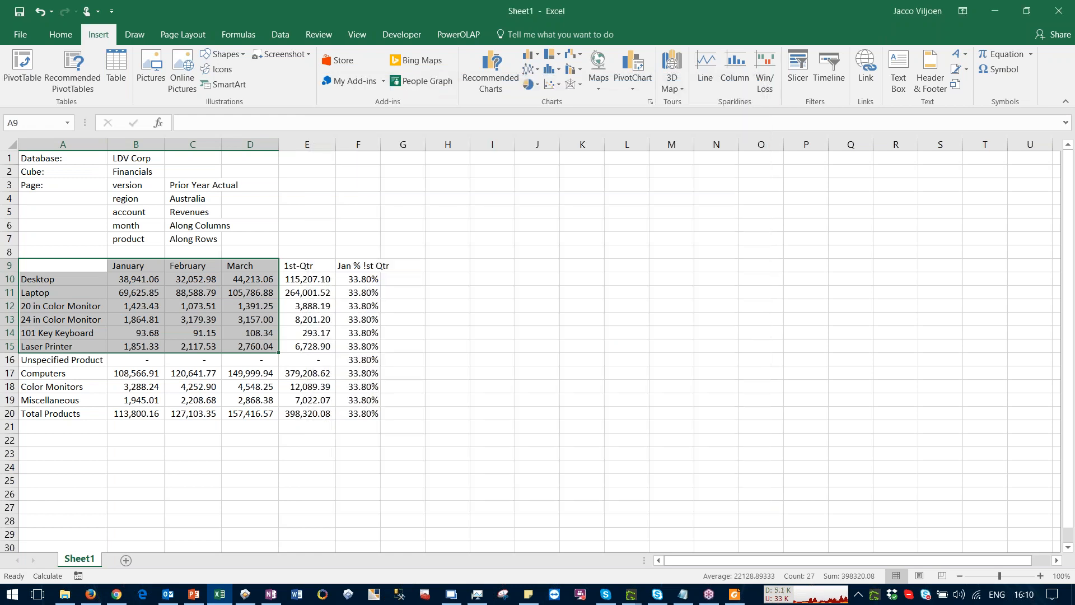
Step: Insert a 2-D clustered column chart of the selected data and move it directly below row 15
click(529, 54)
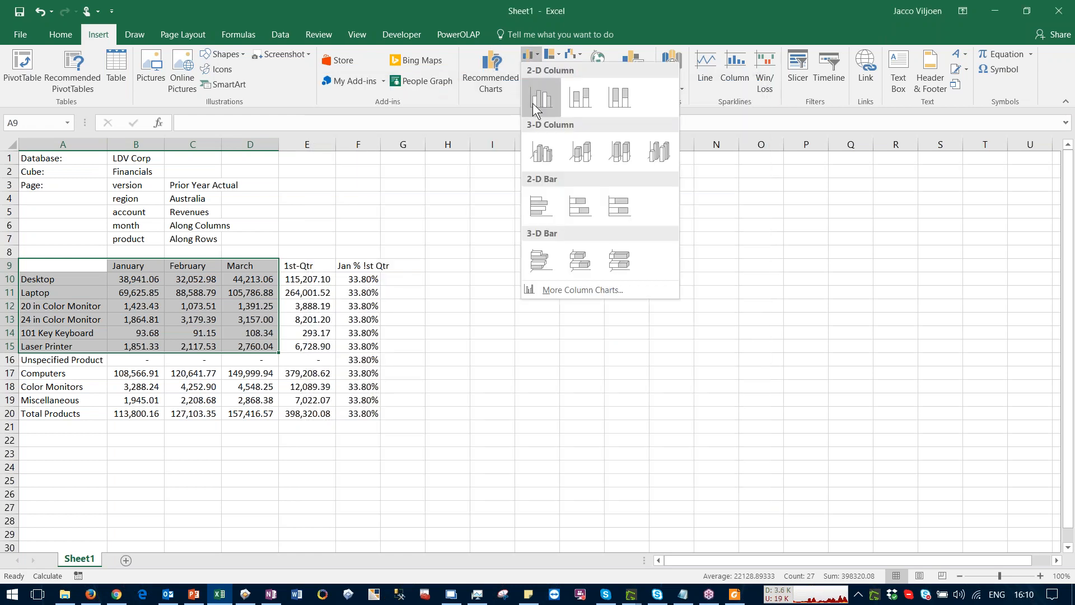
click(538, 98)
drag(411, 264, 68, 366)
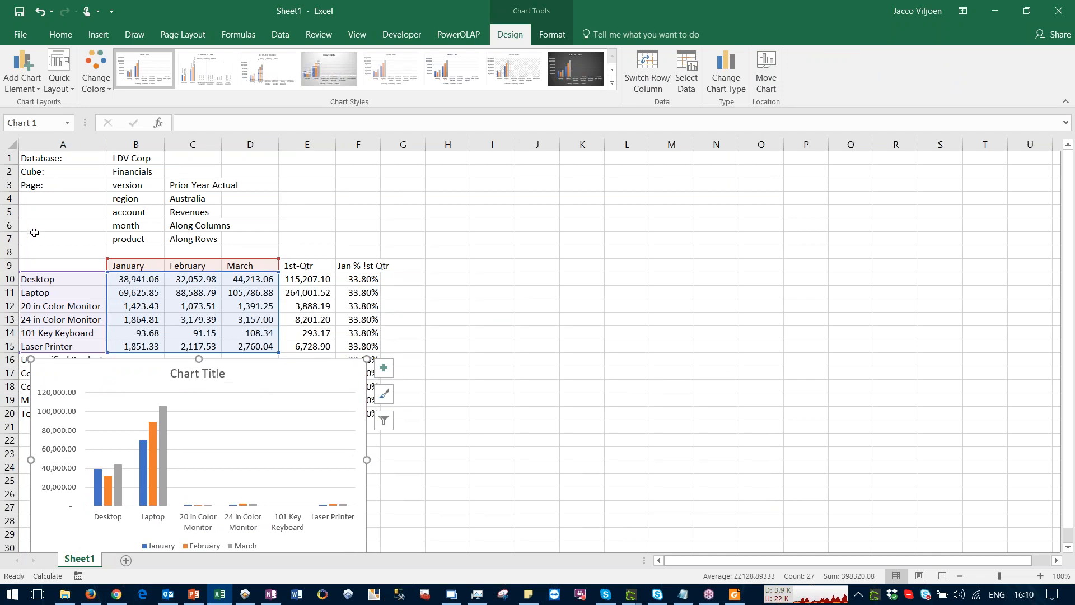
Step: Deselect the chart and recalculate the worksheet formulas with cell E10 selected
key(Escape)
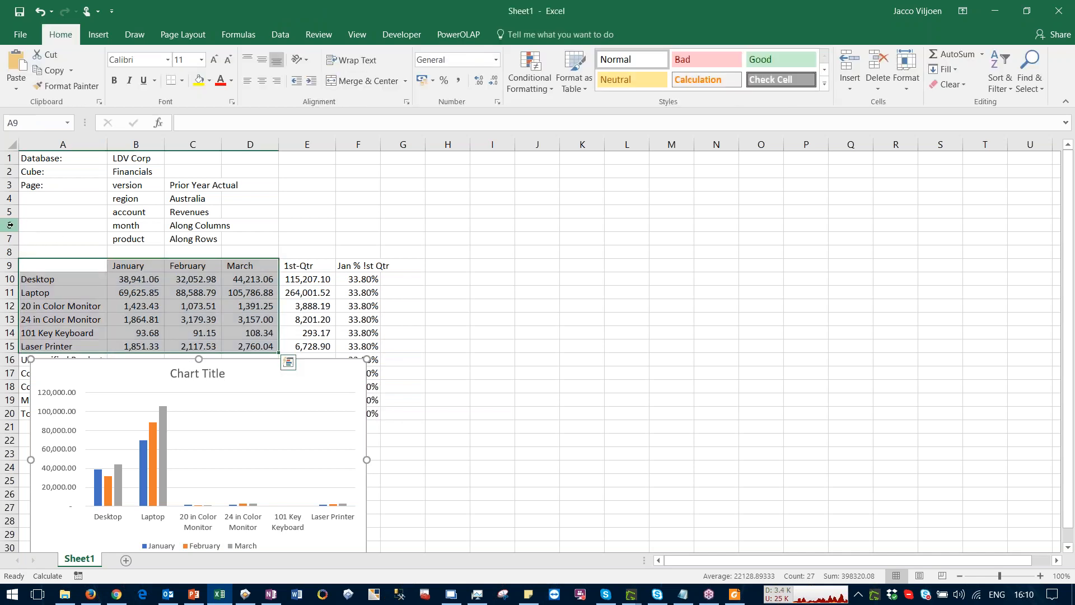
click(304, 279)
key(F9)
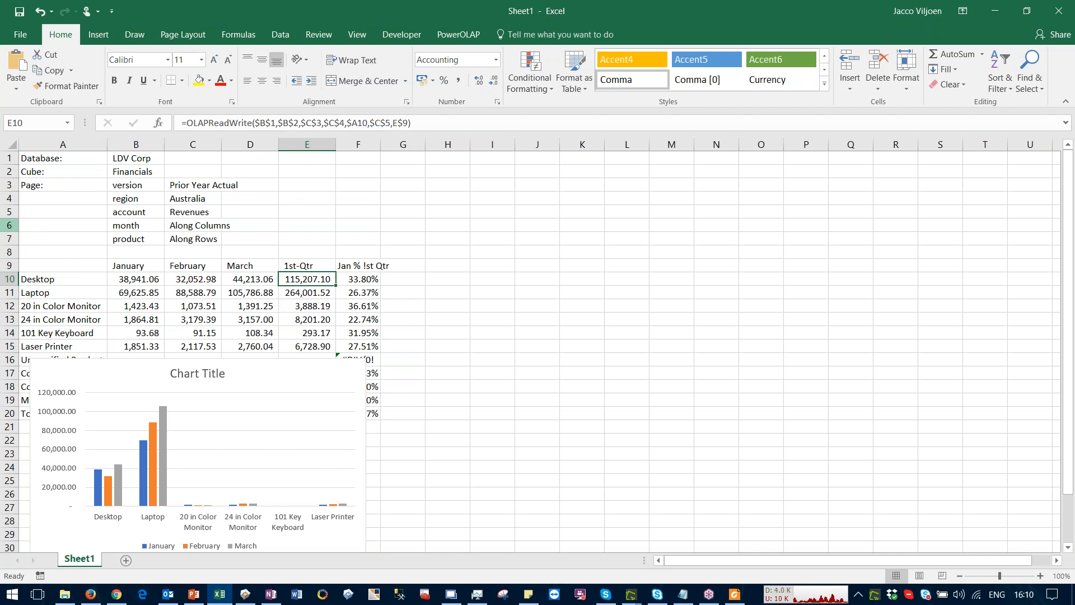
Step: Examine the OLAPDatabase formula in cell B1 and leave it without editing
click(126, 159)
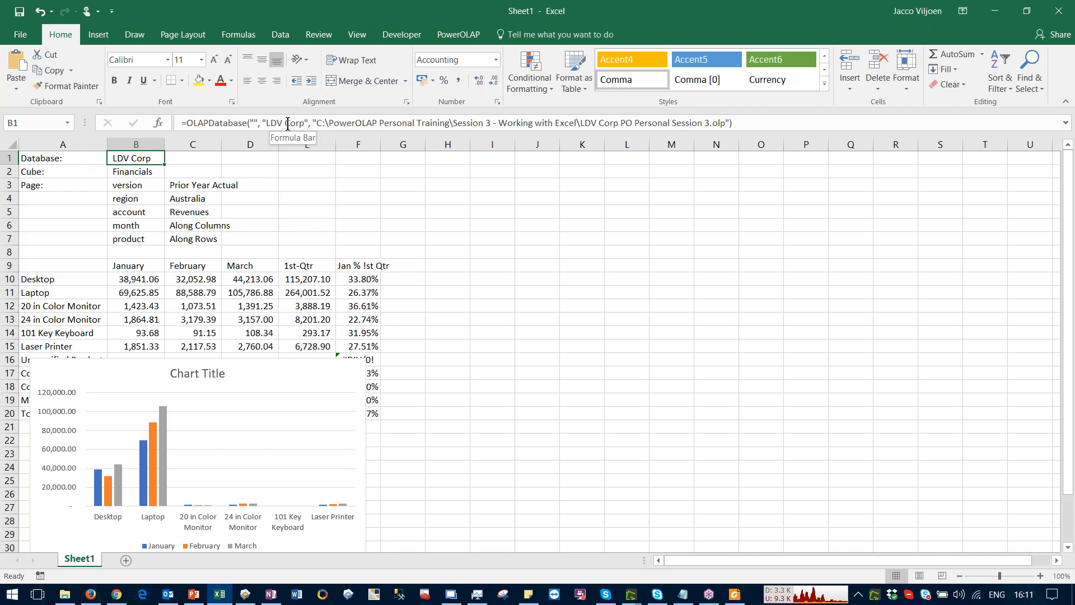
click(255, 123)
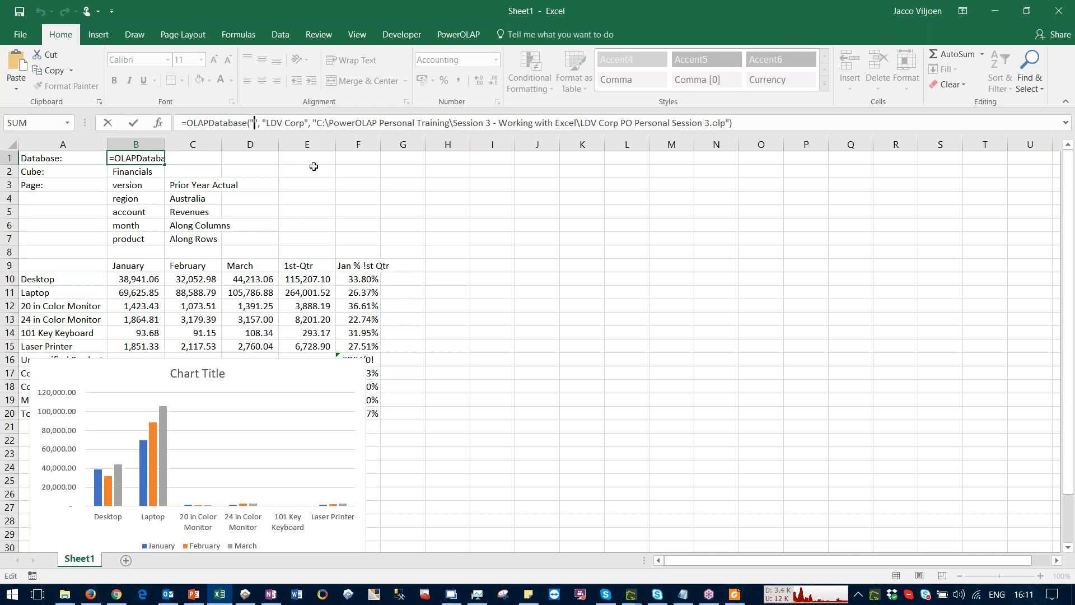
key(Escape)
Step: Browse the PowerOLAP category of the Insert Function list from cell E2, then cancel without inserting a function
click(283, 175)
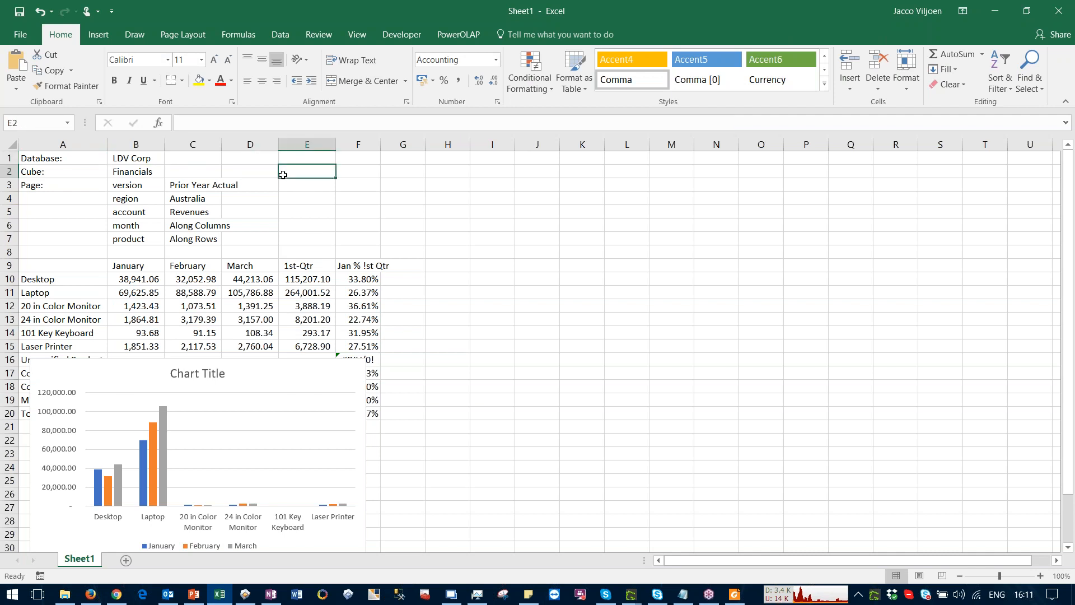
right_click(286, 171)
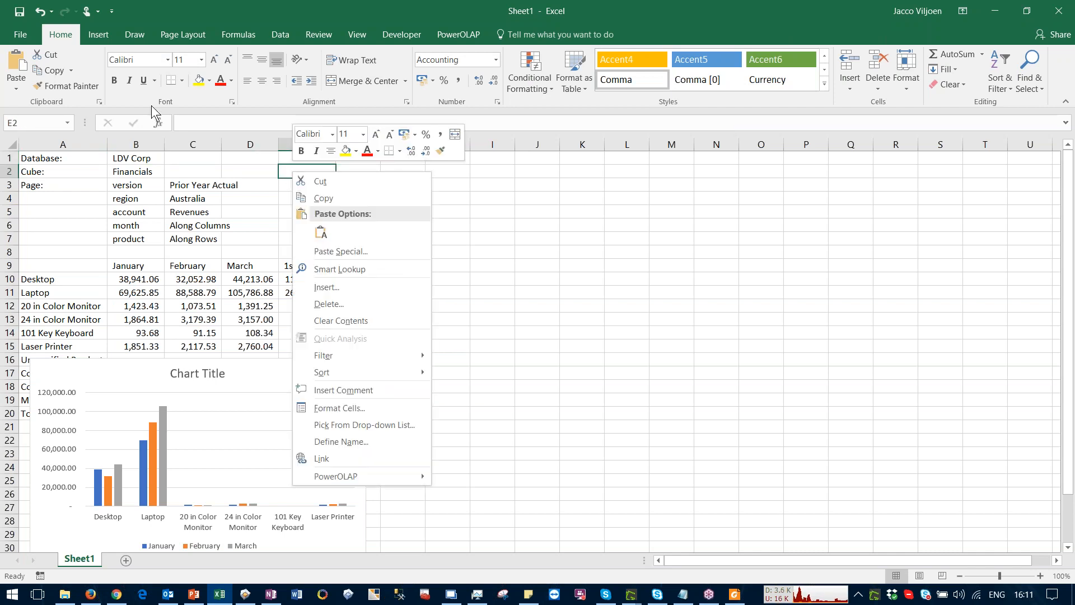
click(160, 124)
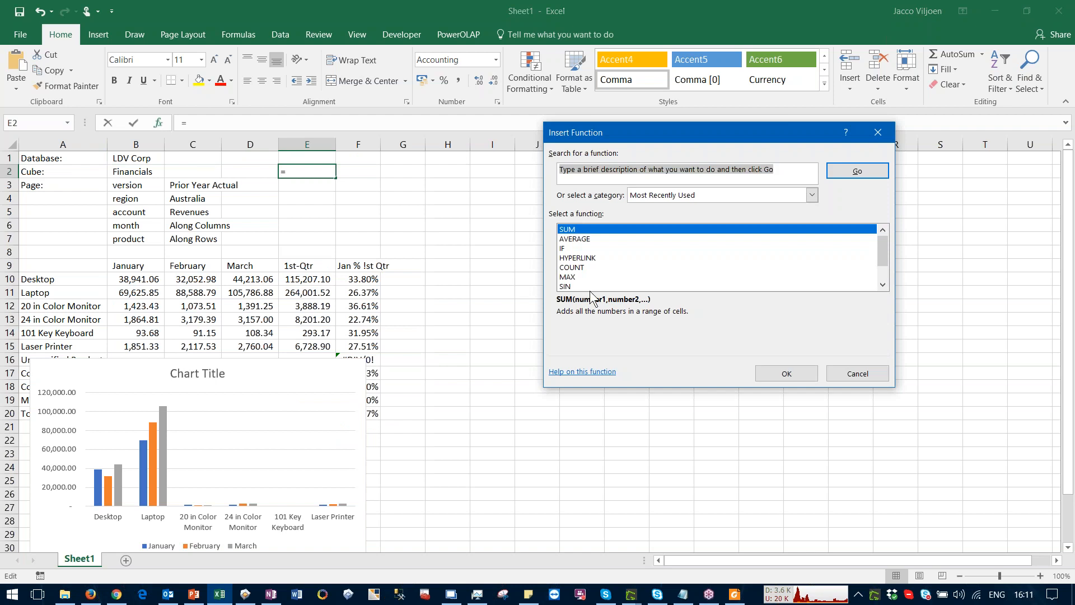
click(812, 195)
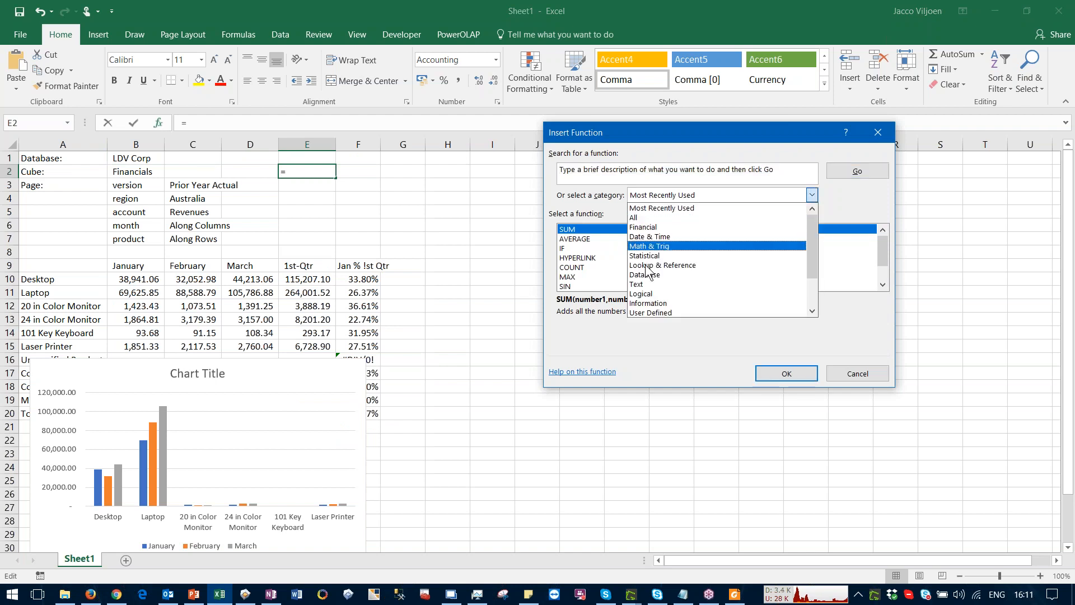
scroll(657, 301, down, 2)
click(646, 312)
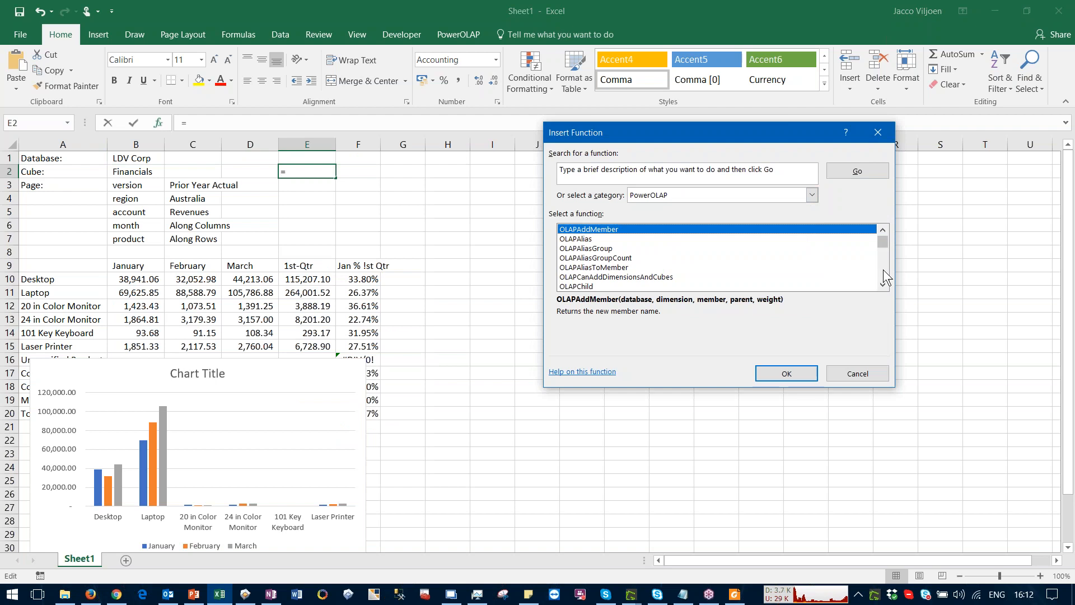
scroll(884, 277, down, 4)
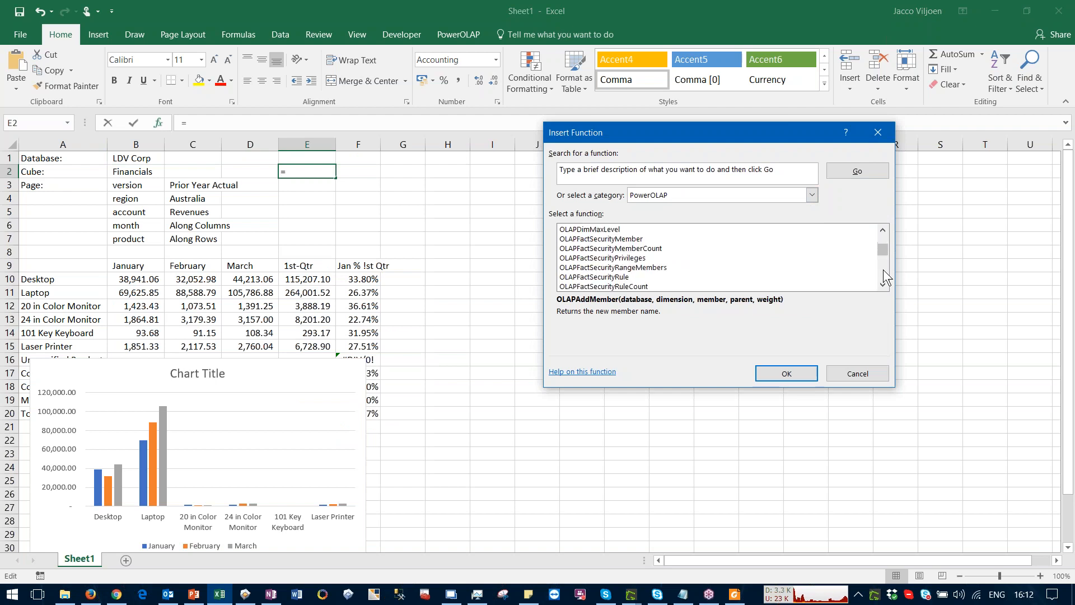
scroll(884, 277, down, 3)
scroll(882, 275, down, 3)
scroll(884, 283, down, 2)
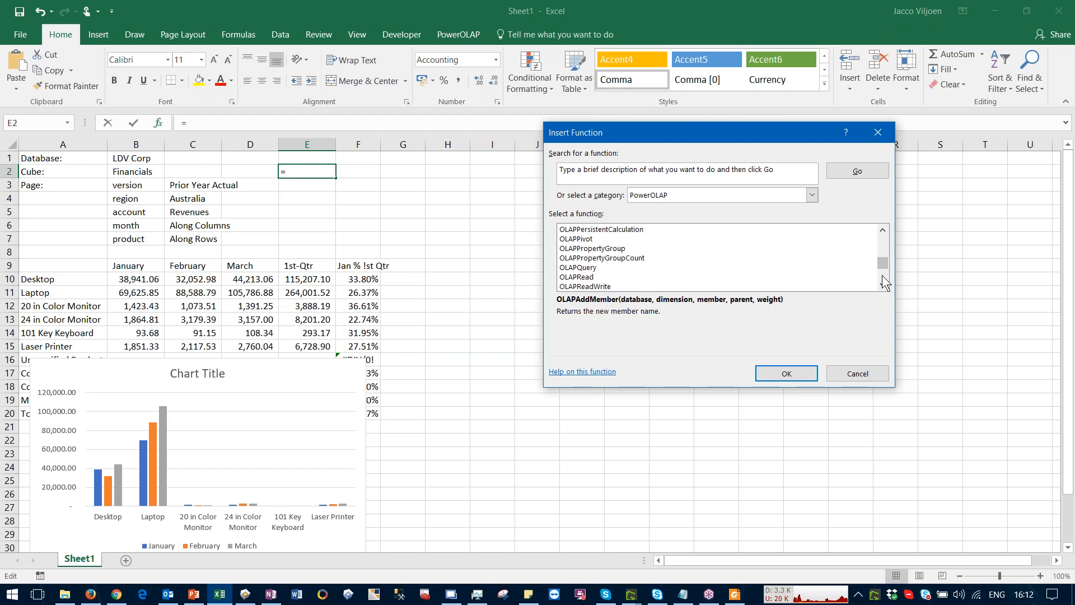
scroll(883, 283, down, 3)
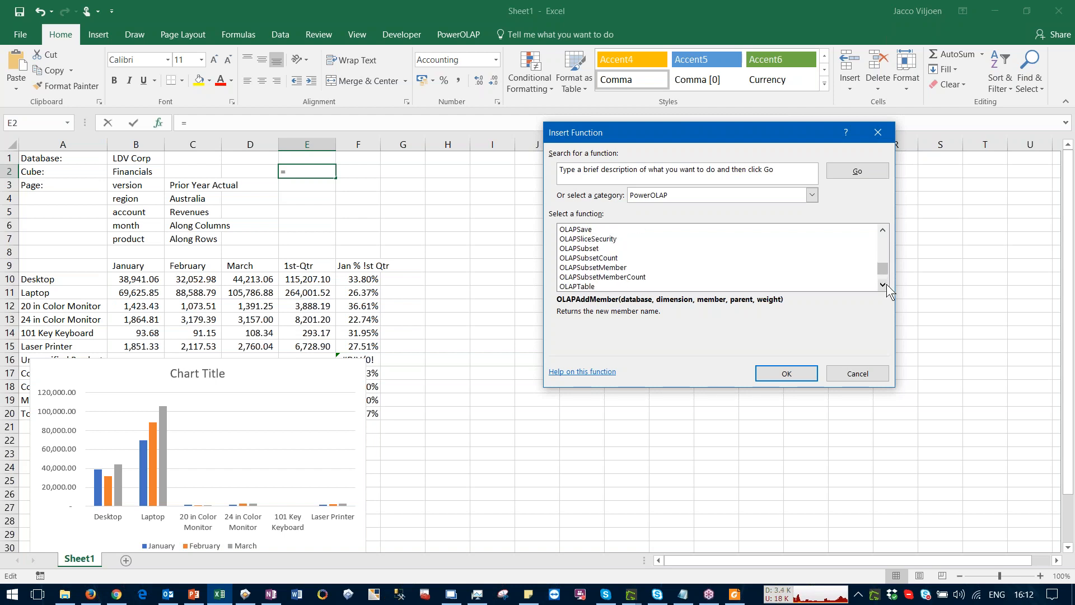
scroll(883, 283, down, 3)
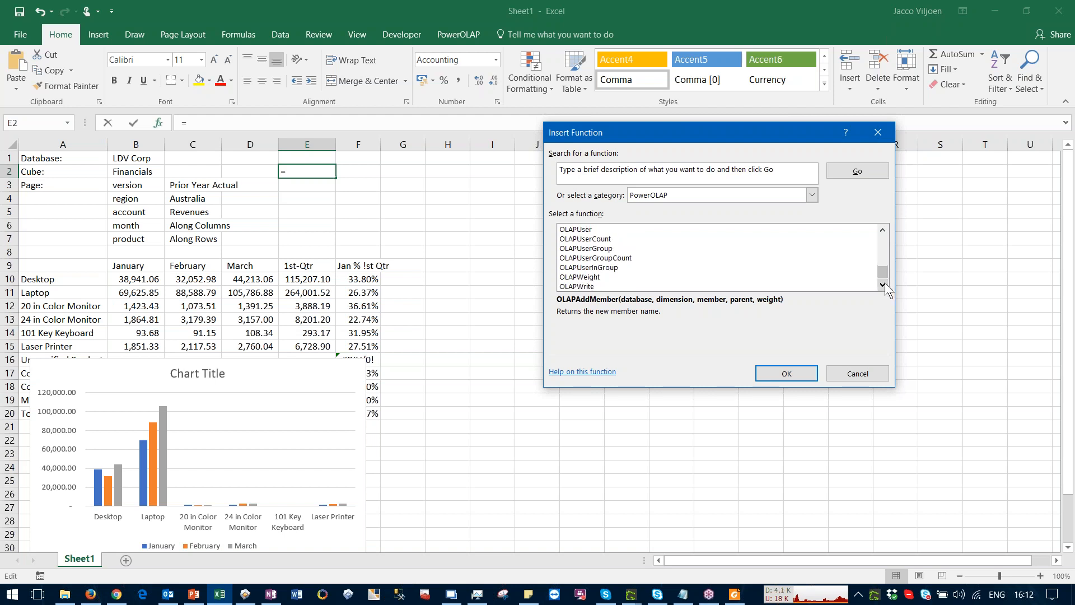
click(857, 374)
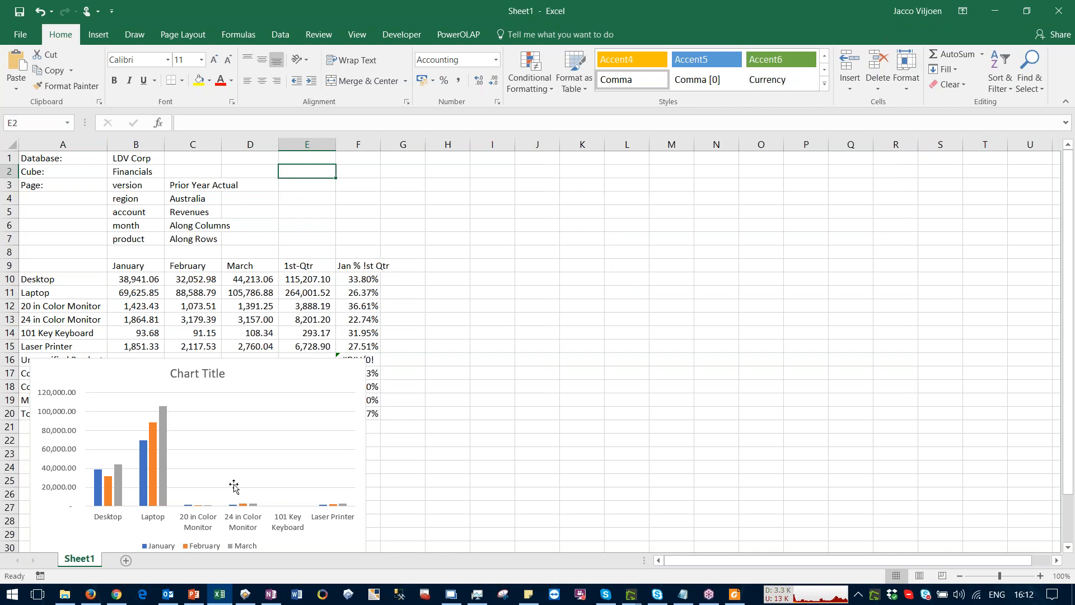
Step: Switch to the PowerPoint slide show, advance to the closing slide and minimise the presentation
click(196, 595)
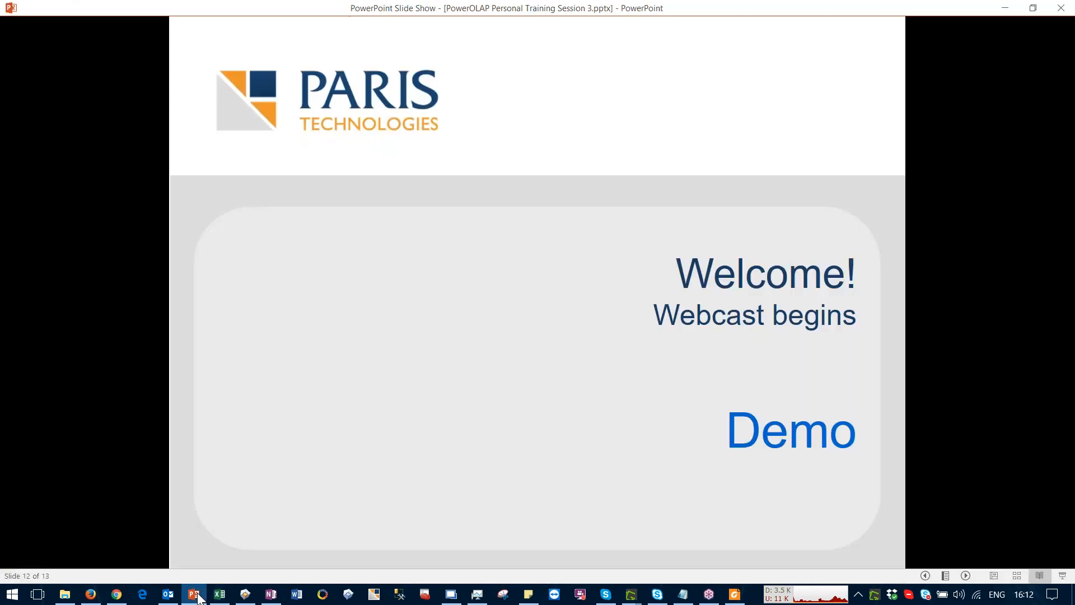
click(317, 408)
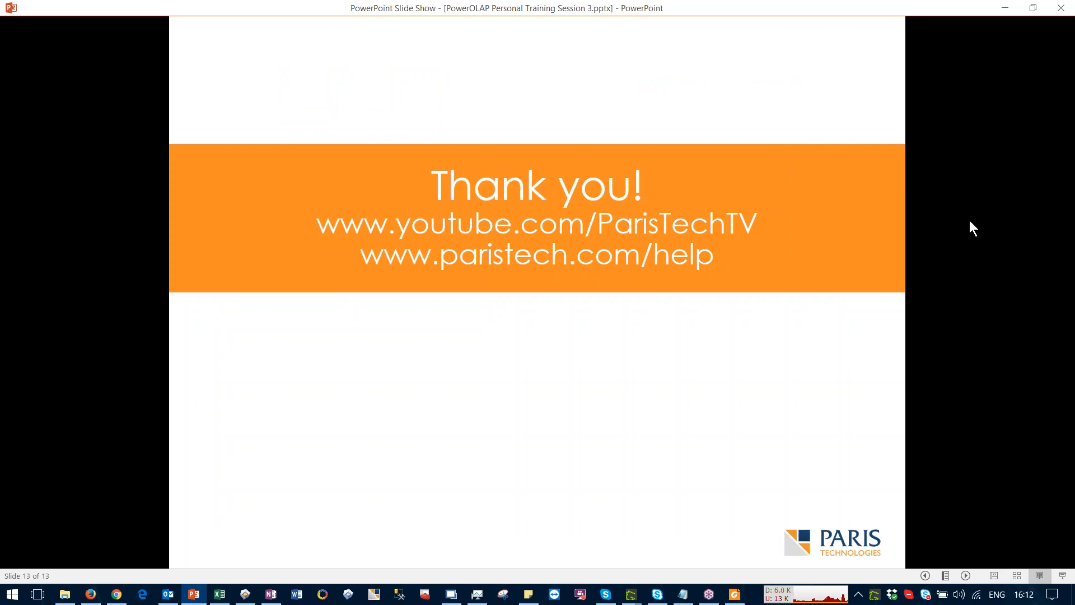
click(1004, 9)
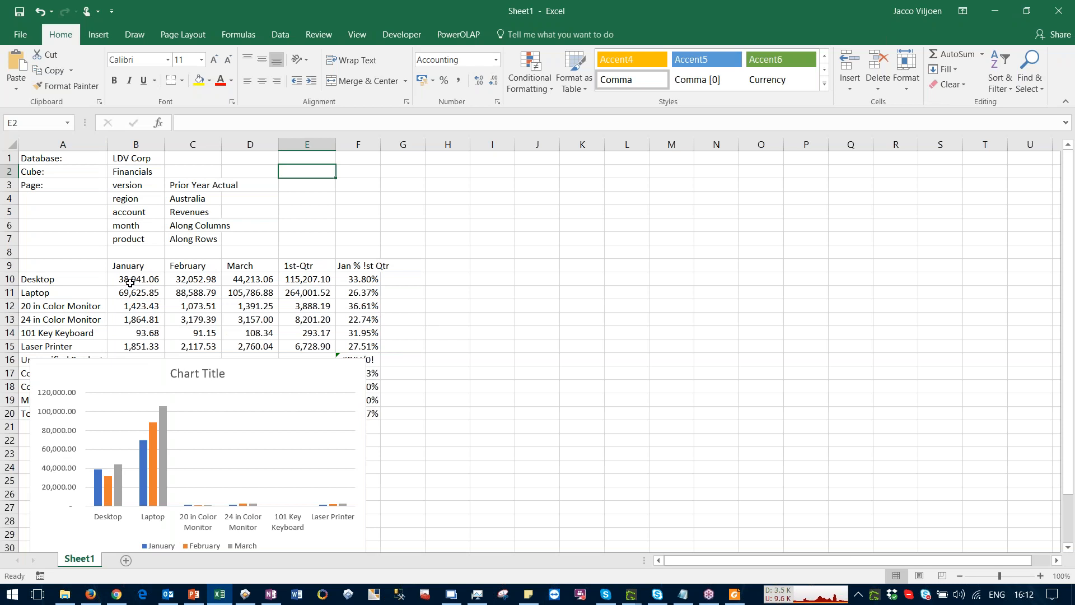
Step: Switch to PowerOLAP and open the Region by Month slice of the Financials cube
click(245, 594)
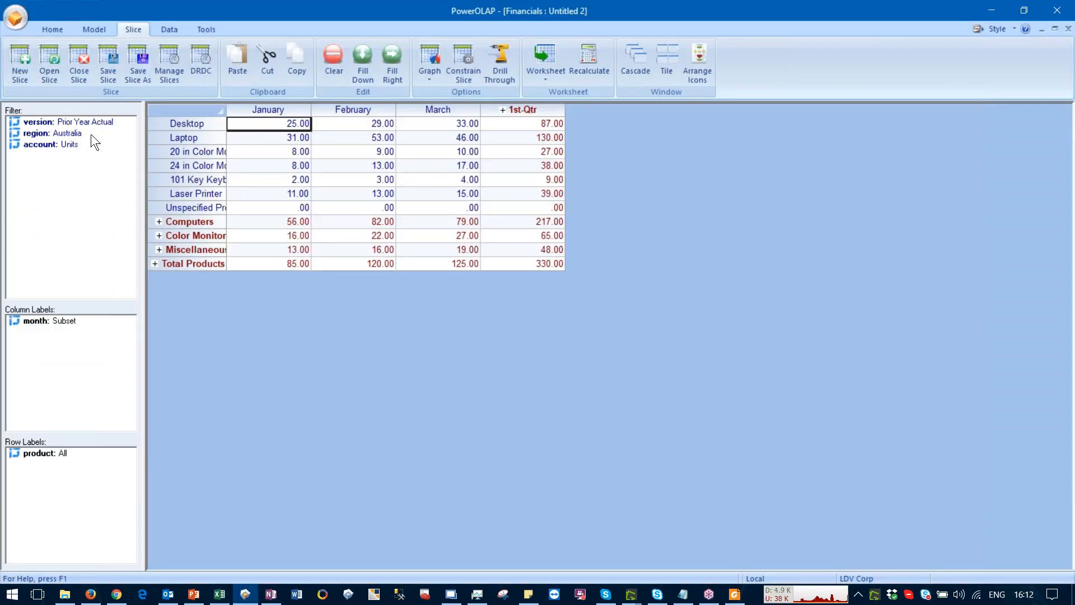
click(53, 58)
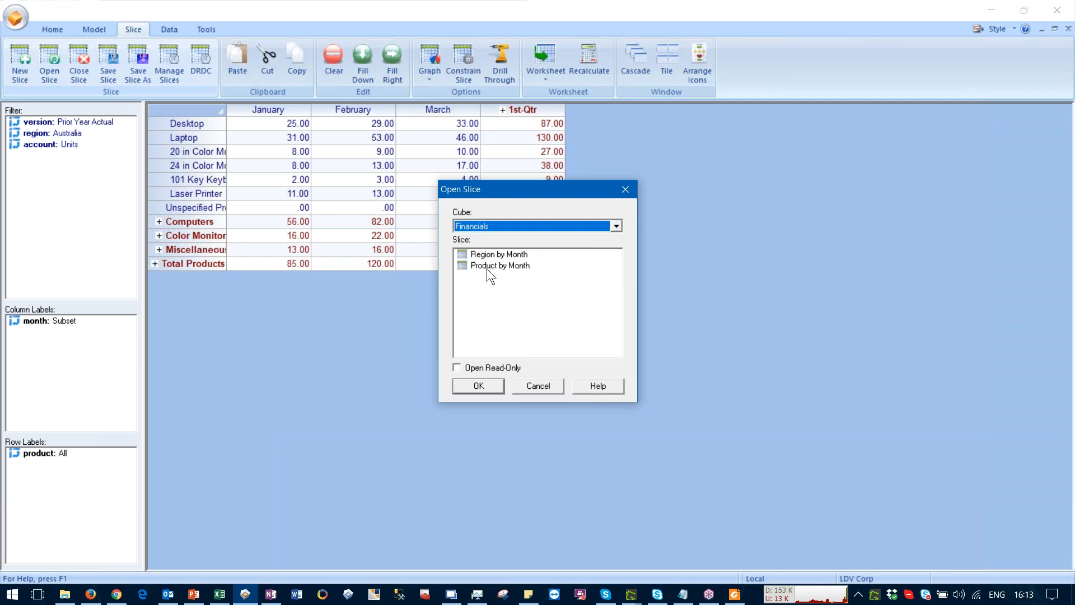
click(489, 254)
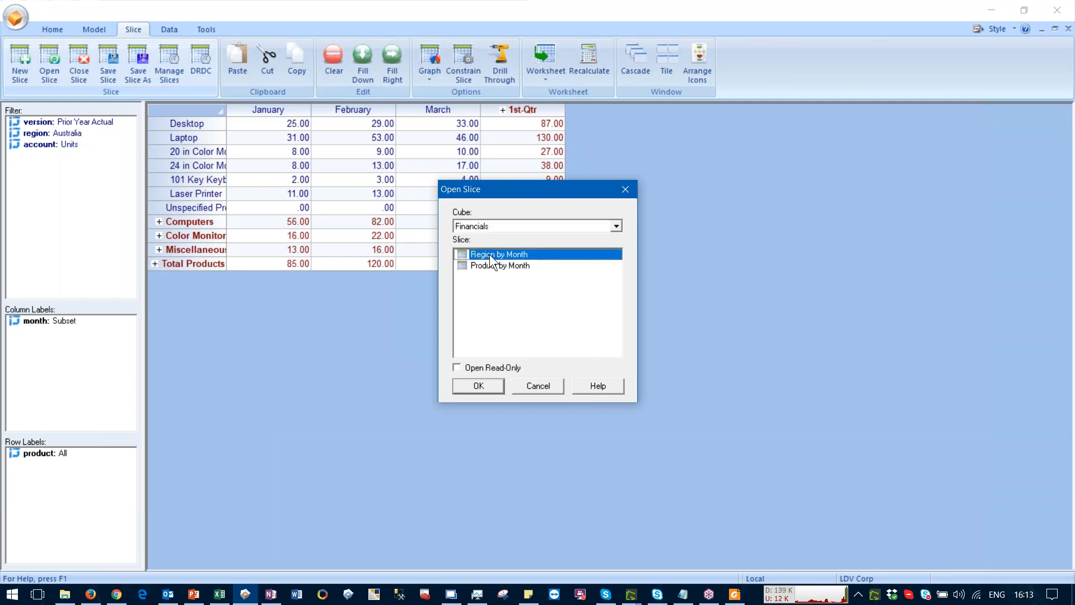
click(477, 384)
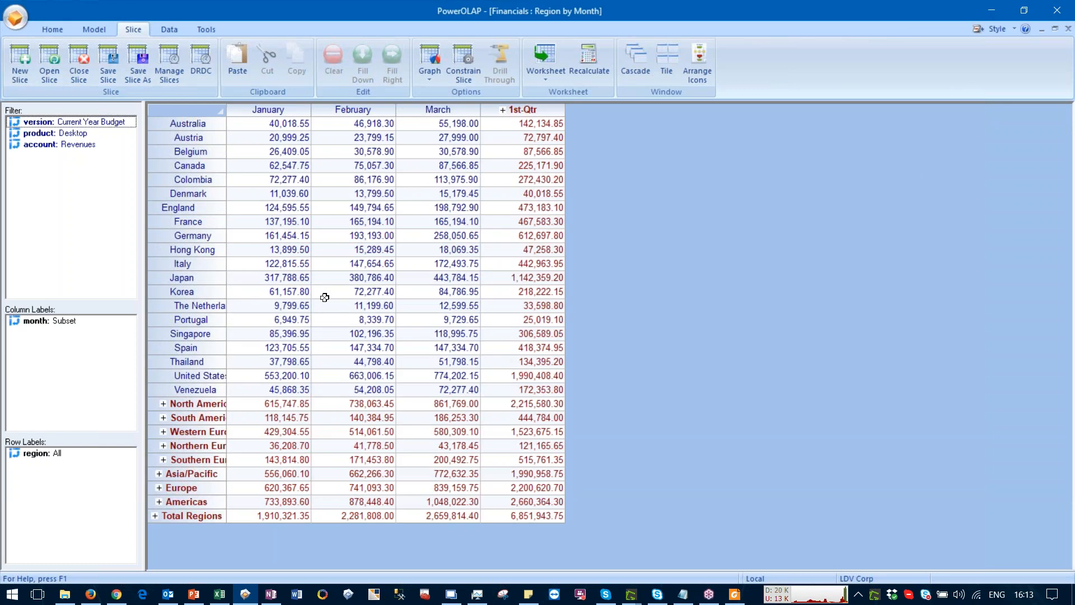
Step: Export the Region by Month slice to a new Excel worksheet and minimise PowerOLAP
click(320, 240)
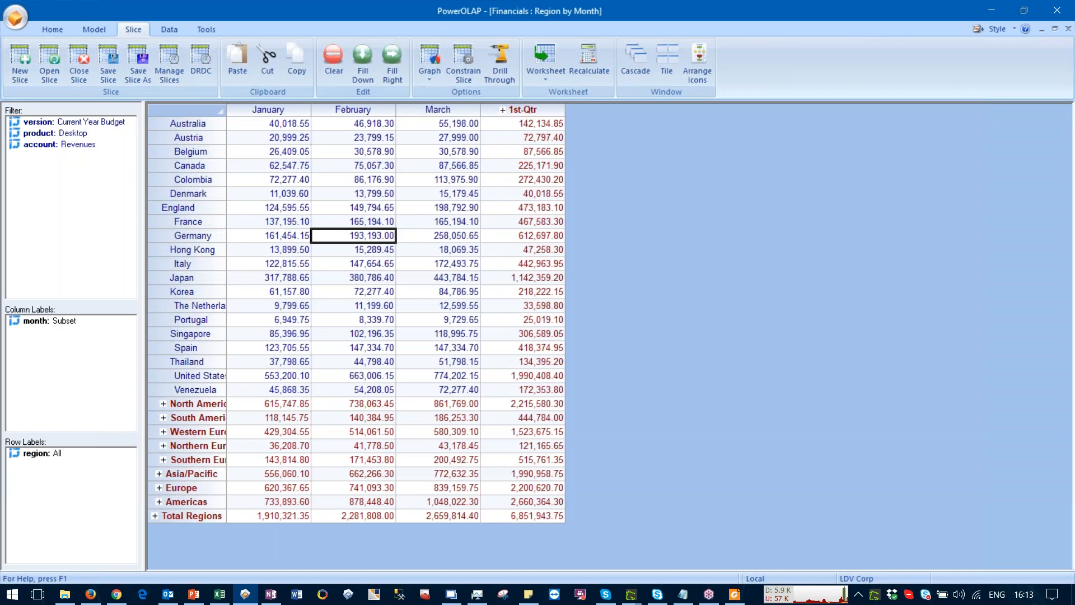
click(539, 53)
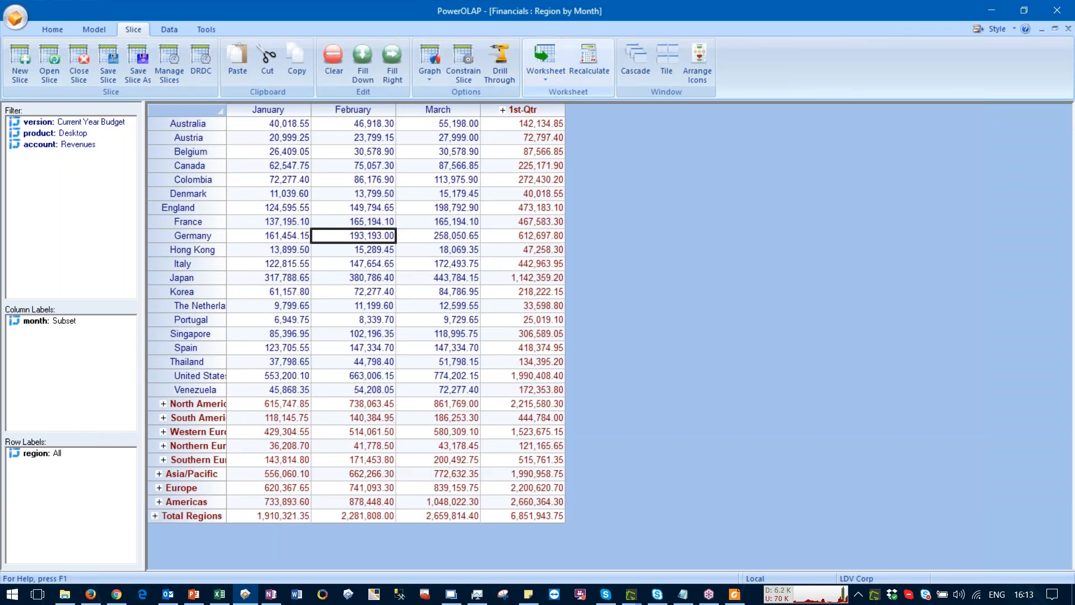
click(986, 10)
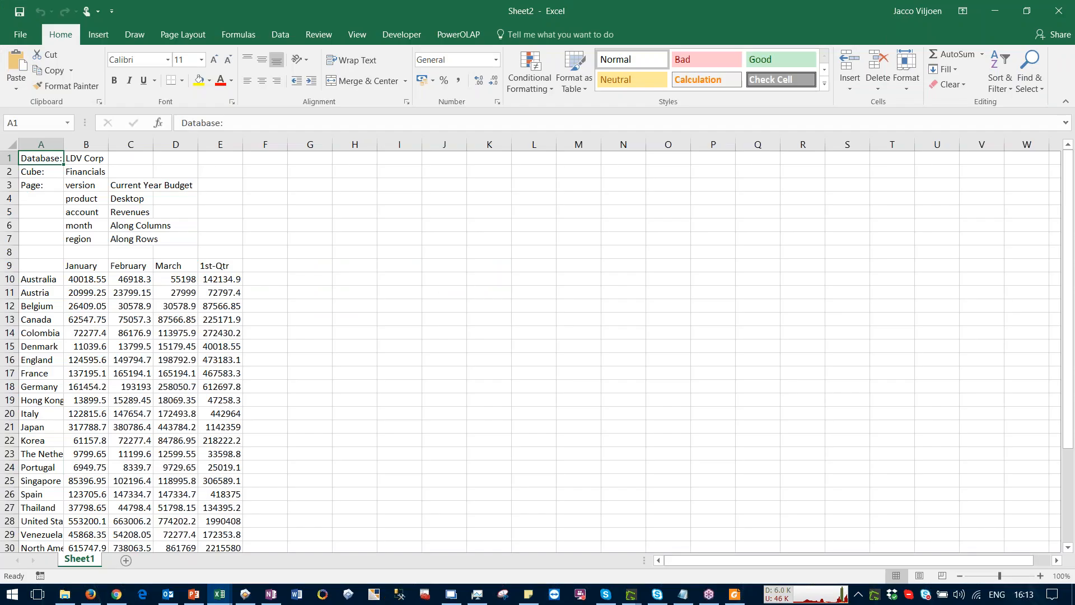
Step: Arrange the two open workbooks as tiled windows
click(357, 37)
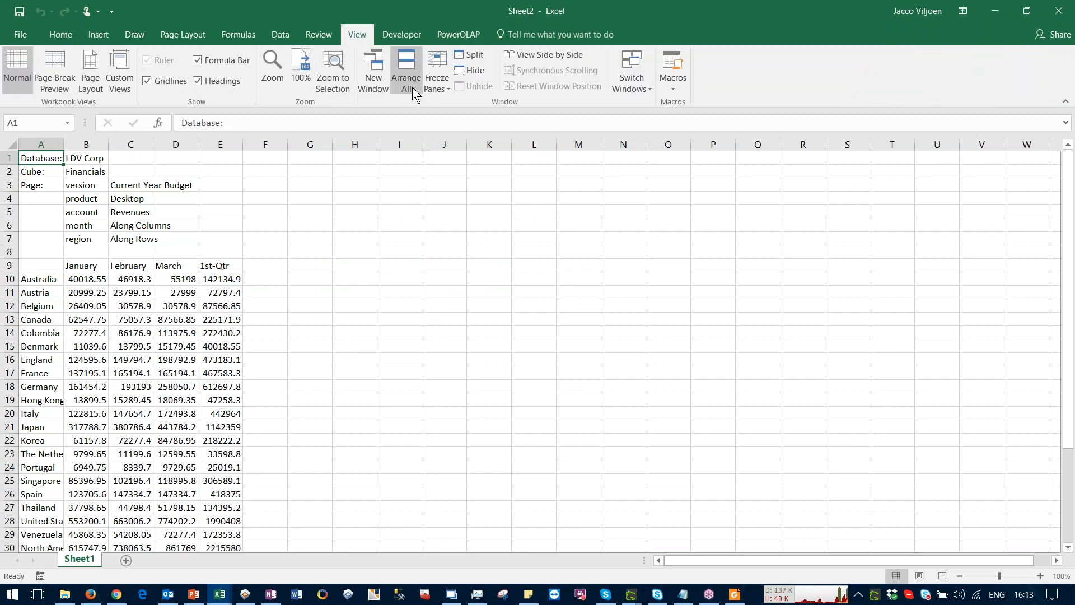
click(405, 81)
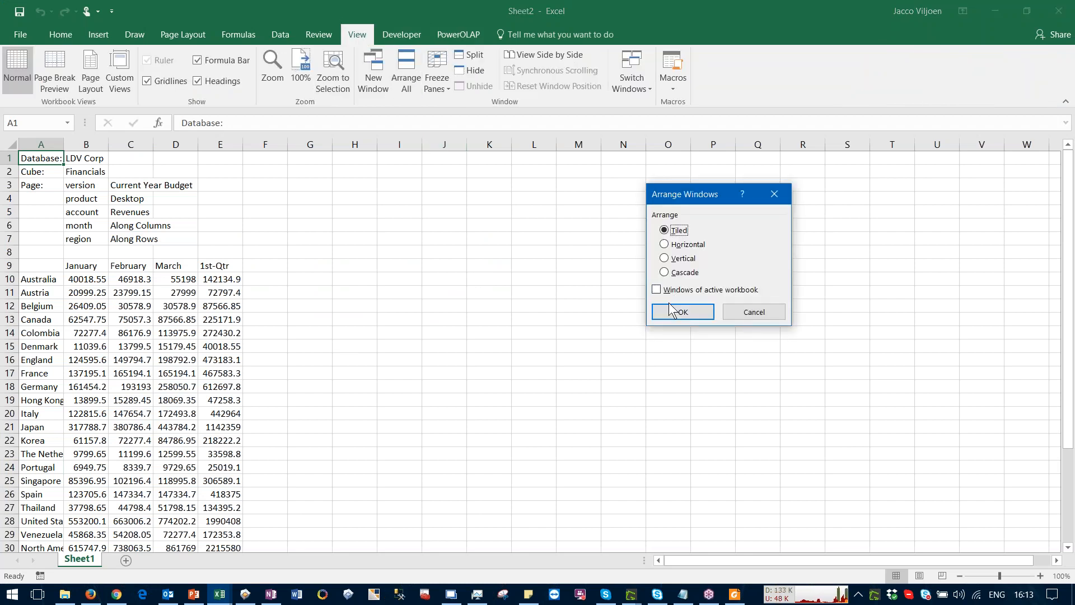
click(671, 323)
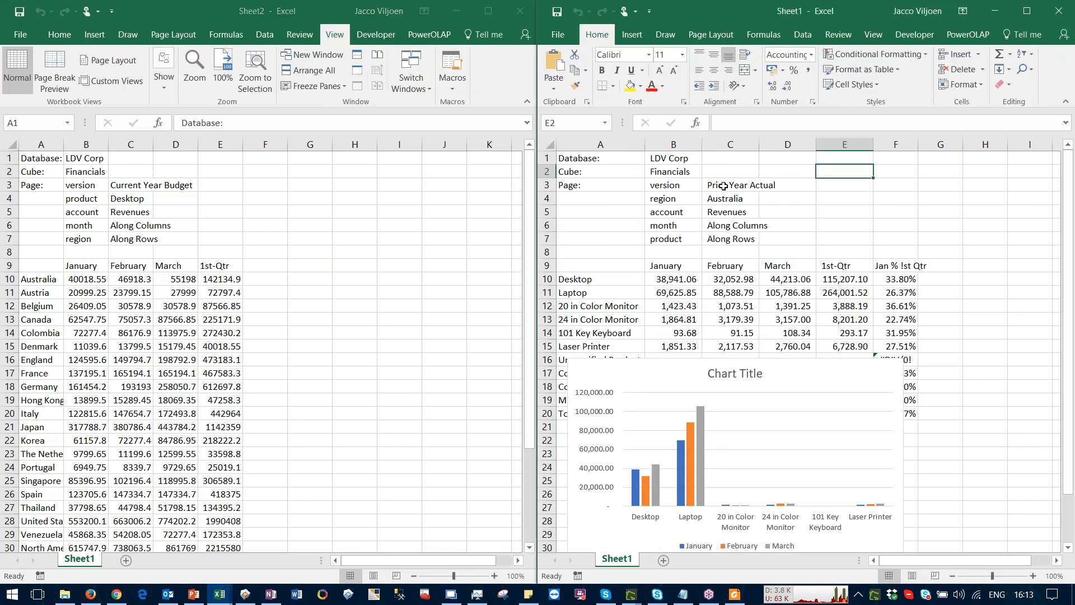
Step: Set the version member in the Sheet1 workbook to Current Year Budget and recalculate the worksheet
click(720, 185)
double_click(720, 185)
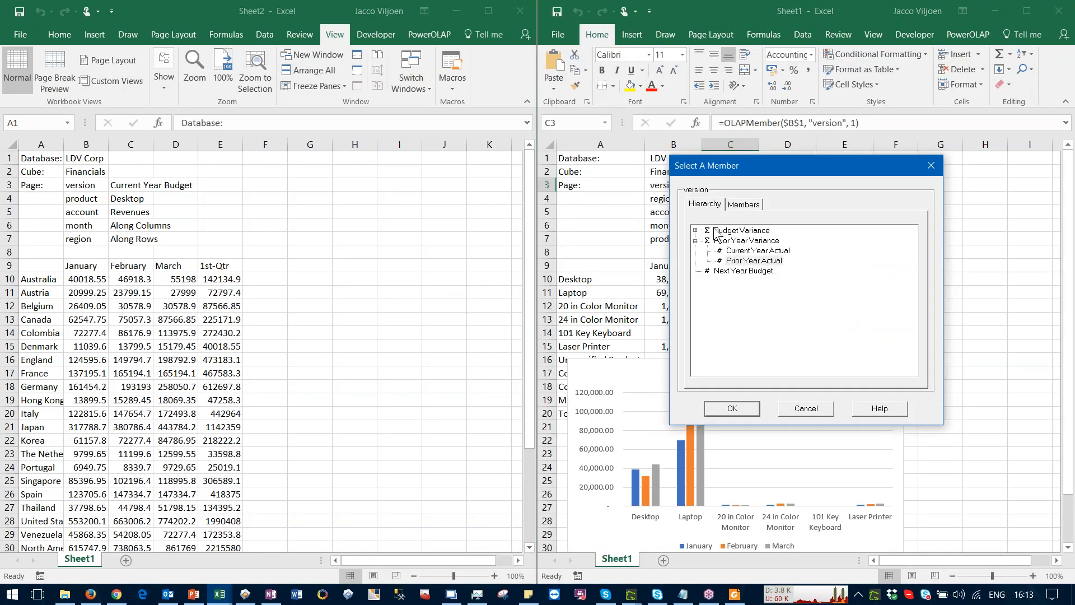
click(695, 230)
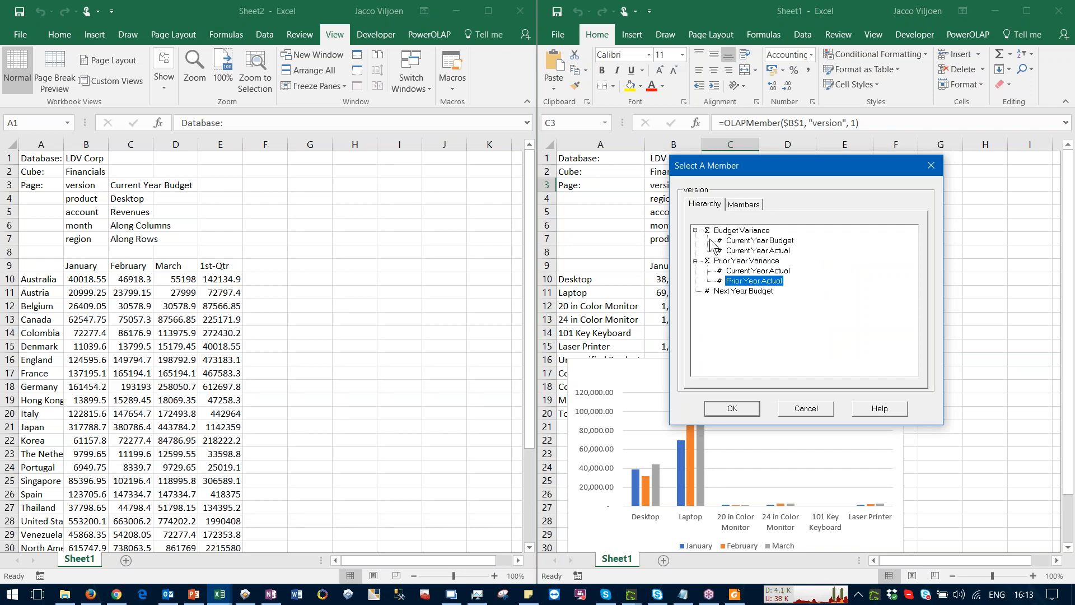
click(740, 241)
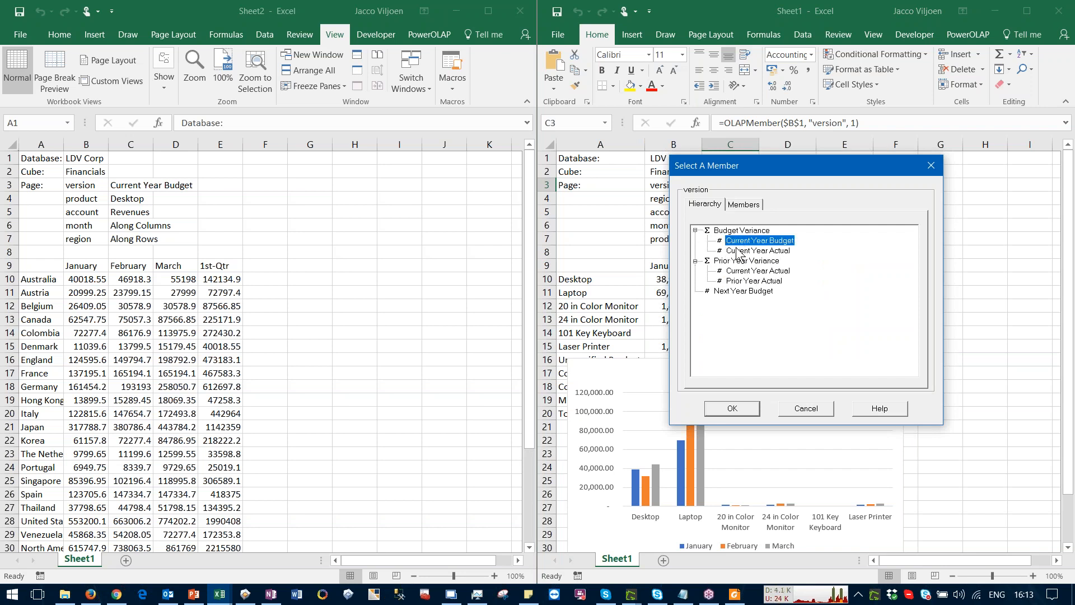
click(734, 414)
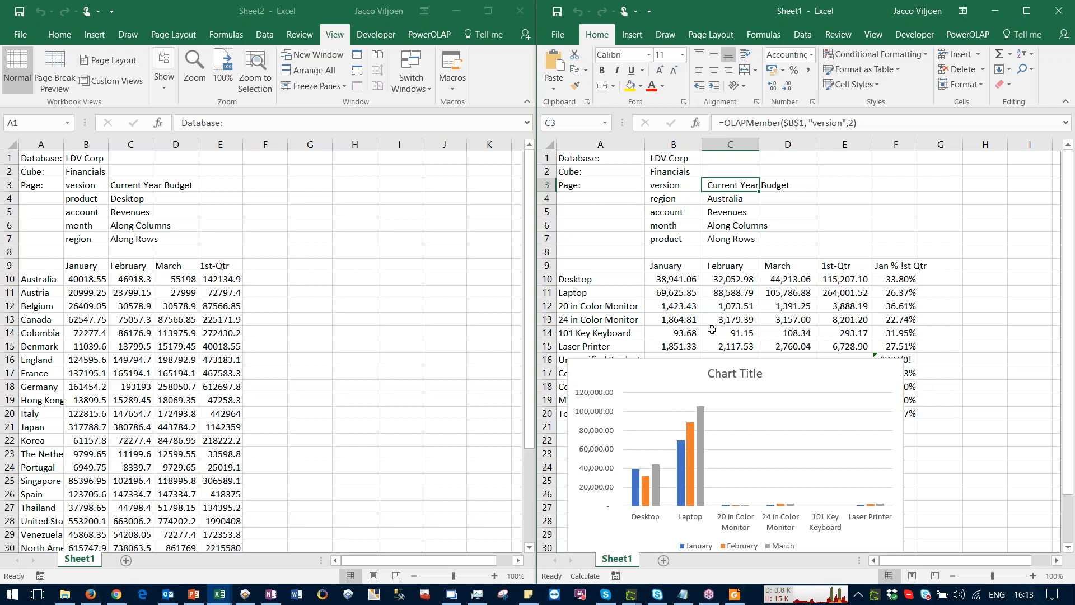
key(F9)
click(683, 283)
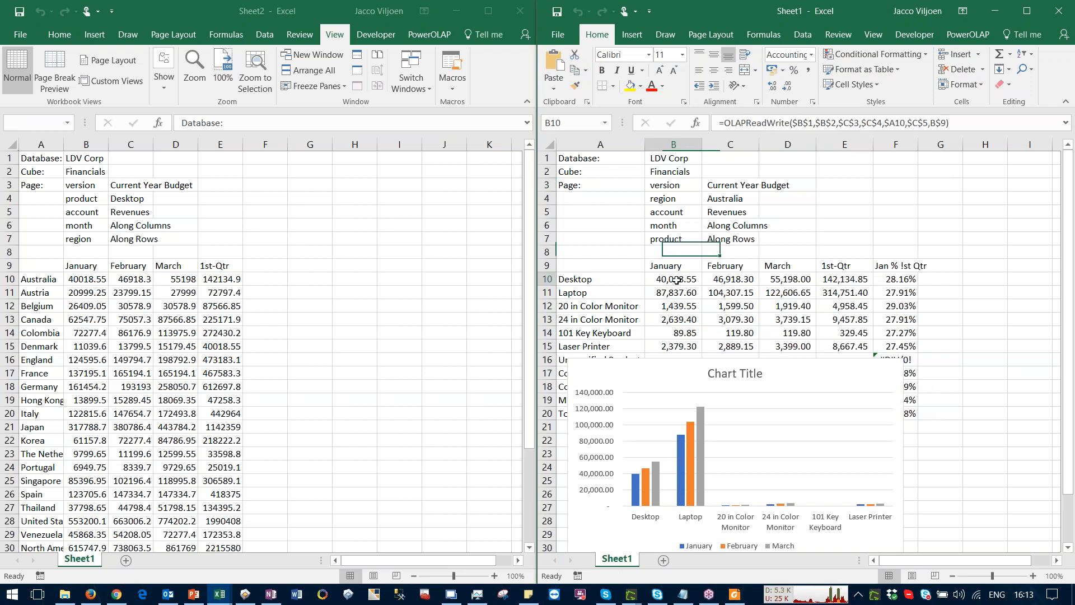
Step: In the Sheet2 workbook, autofit column A and apply comma style to columns B through E
click(64, 147)
double_click(63, 145)
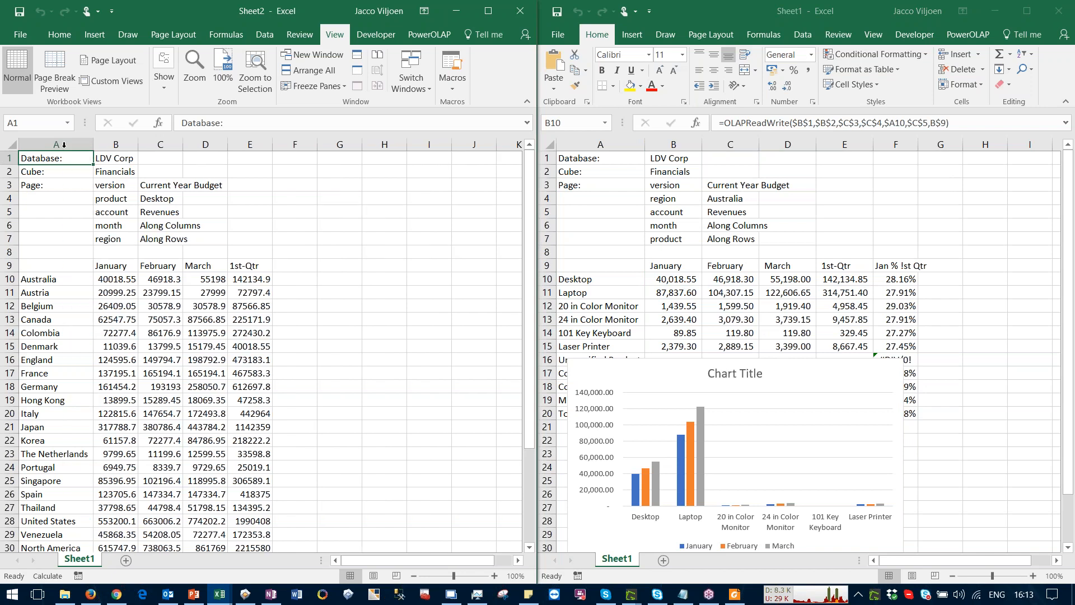
click(115, 278)
drag(122, 152, 231, 165)
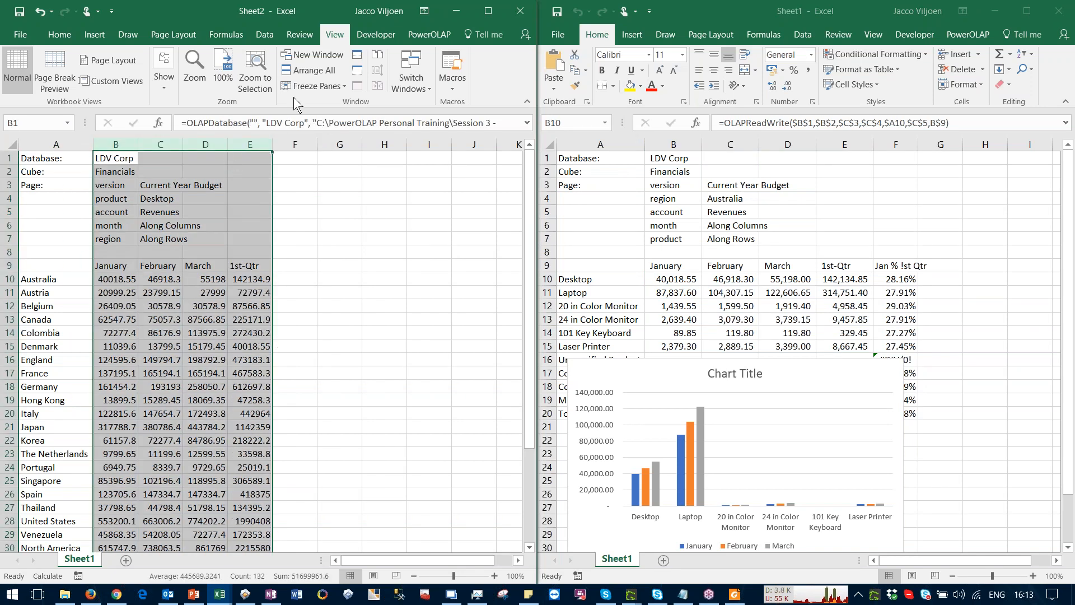
click(66, 37)
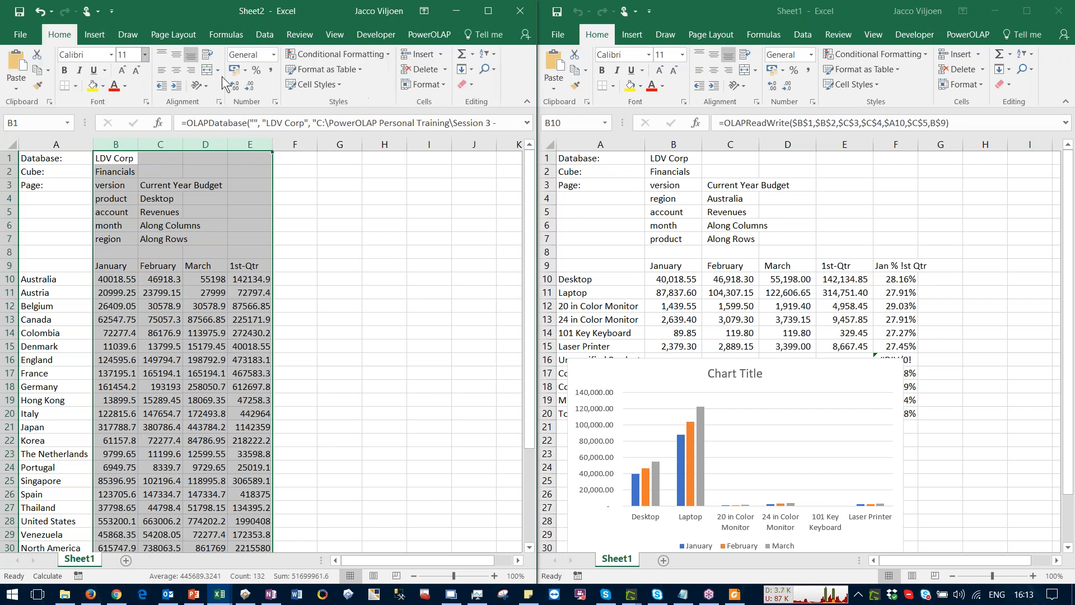
click(269, 76)
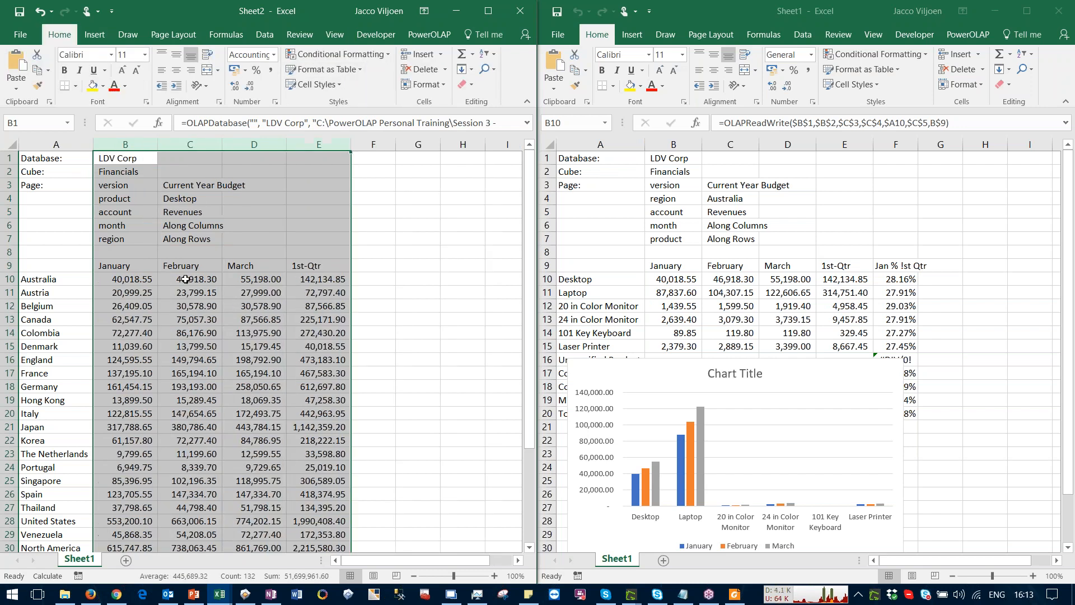
Step: Compare the members and formulas behind the Australia Desktop January value in both workbooks
click(186, 279)
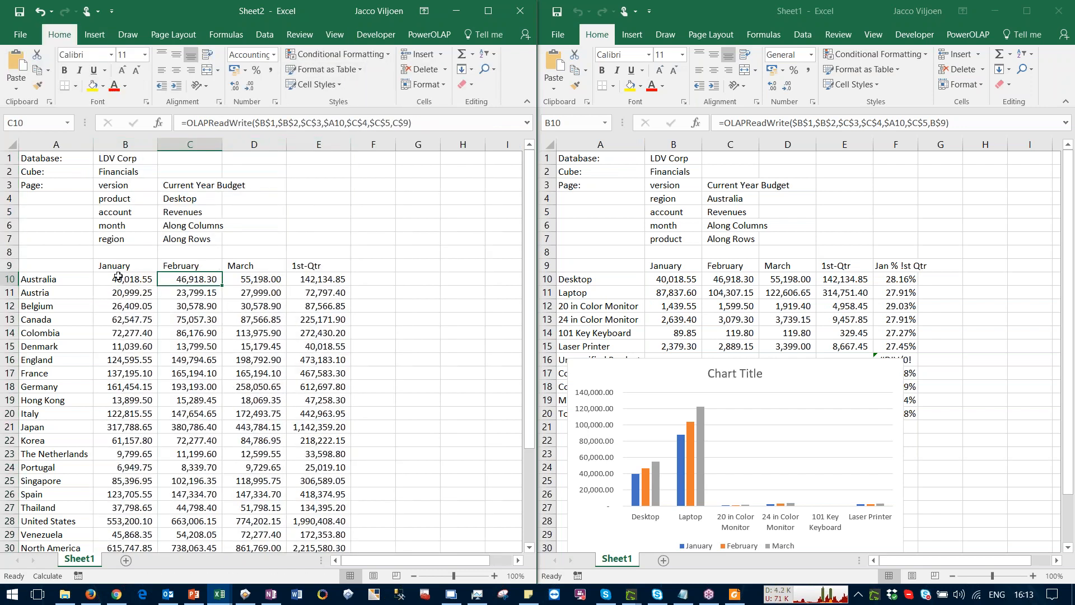
click(76, 279)
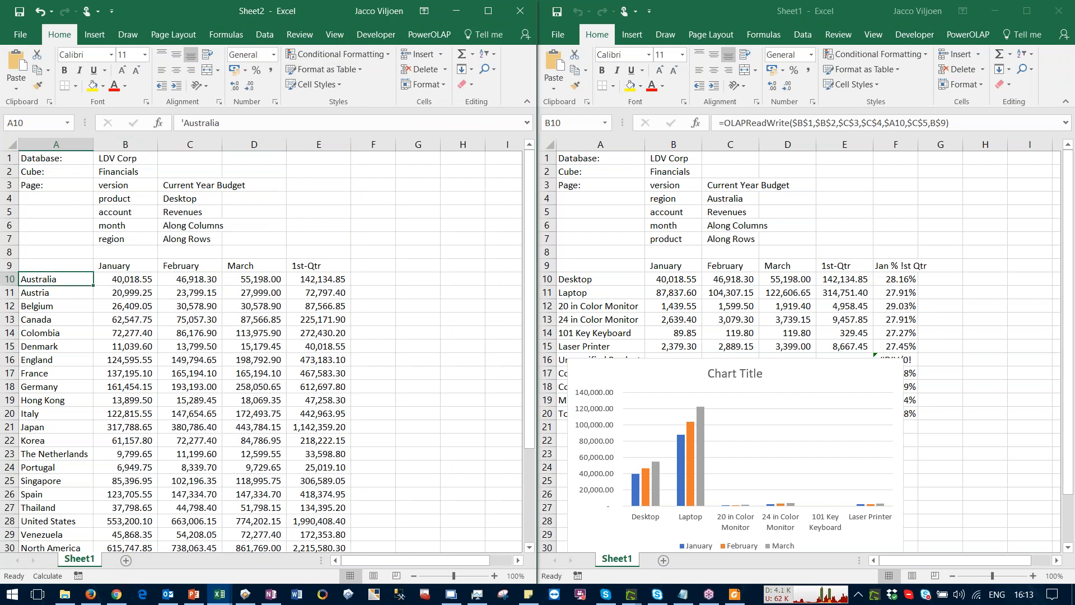
click(179, 203)
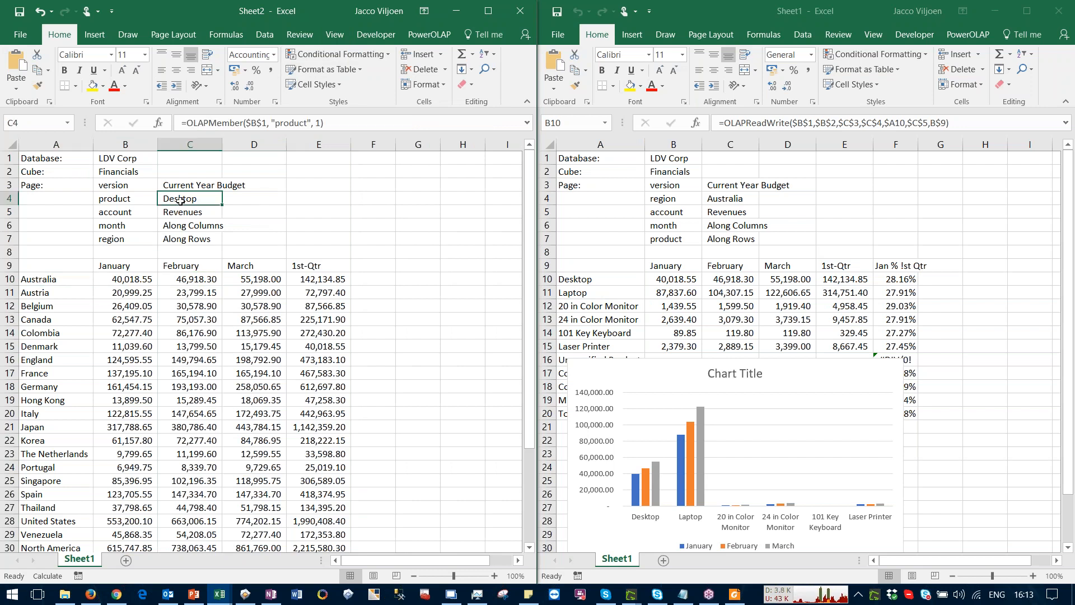
click(180, 212)
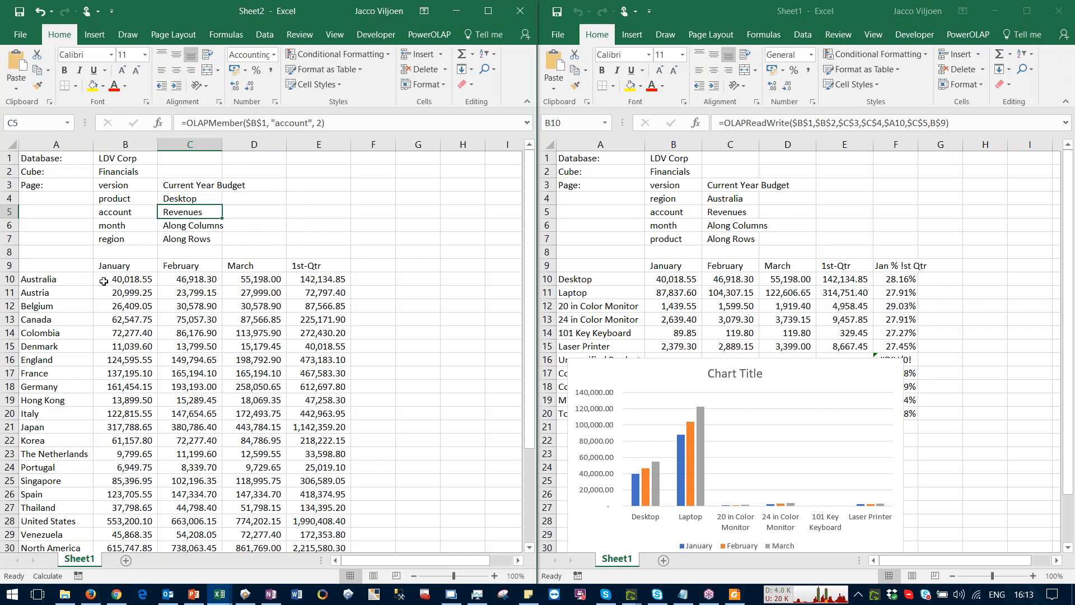
click(76, 282)
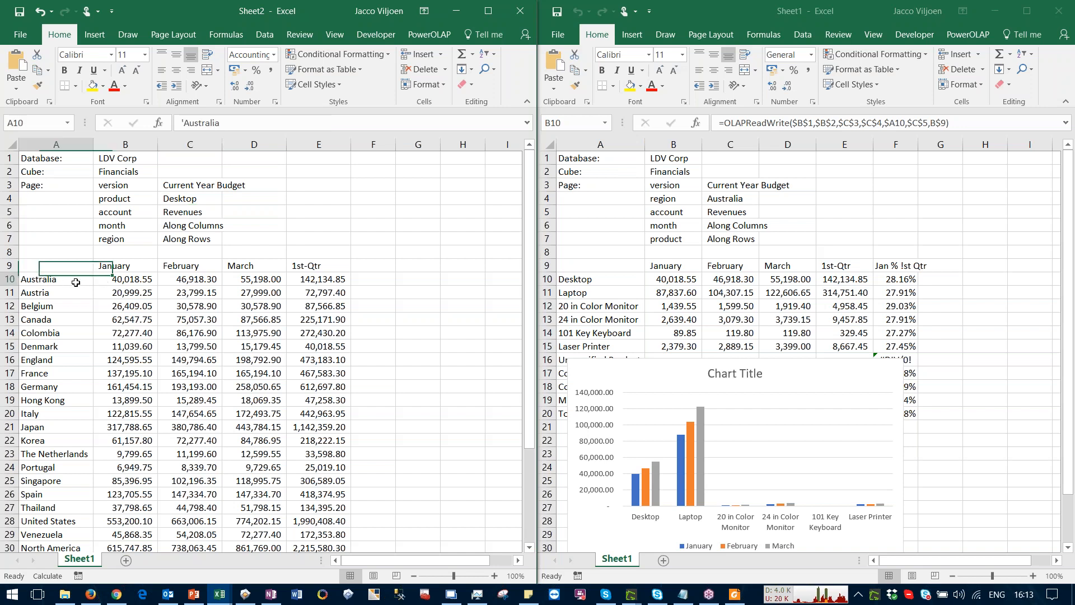
click(121, 268)
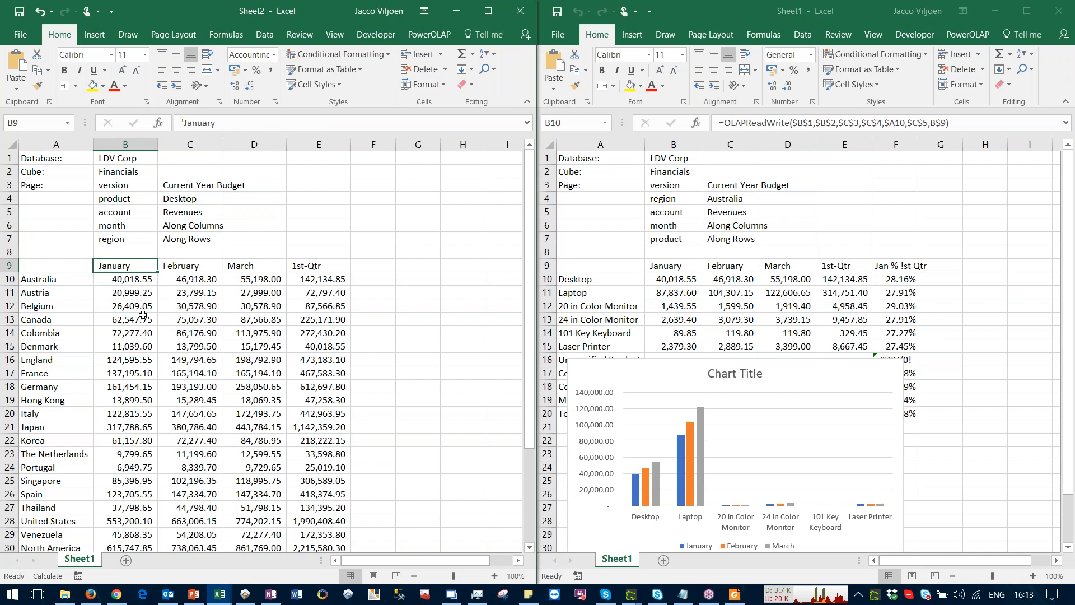
click(619, 285)
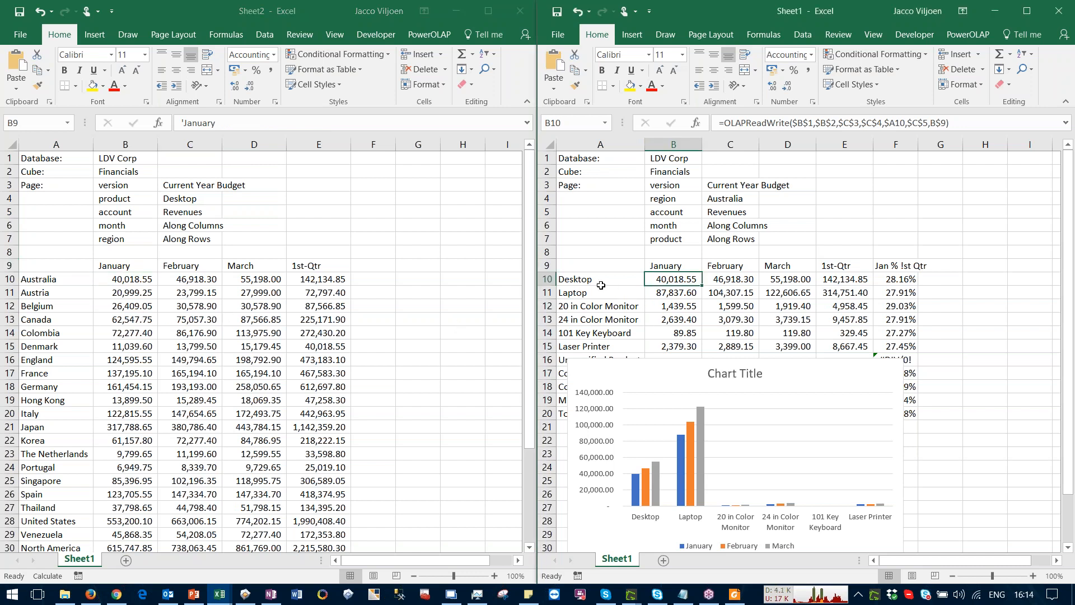
click(668, 264)
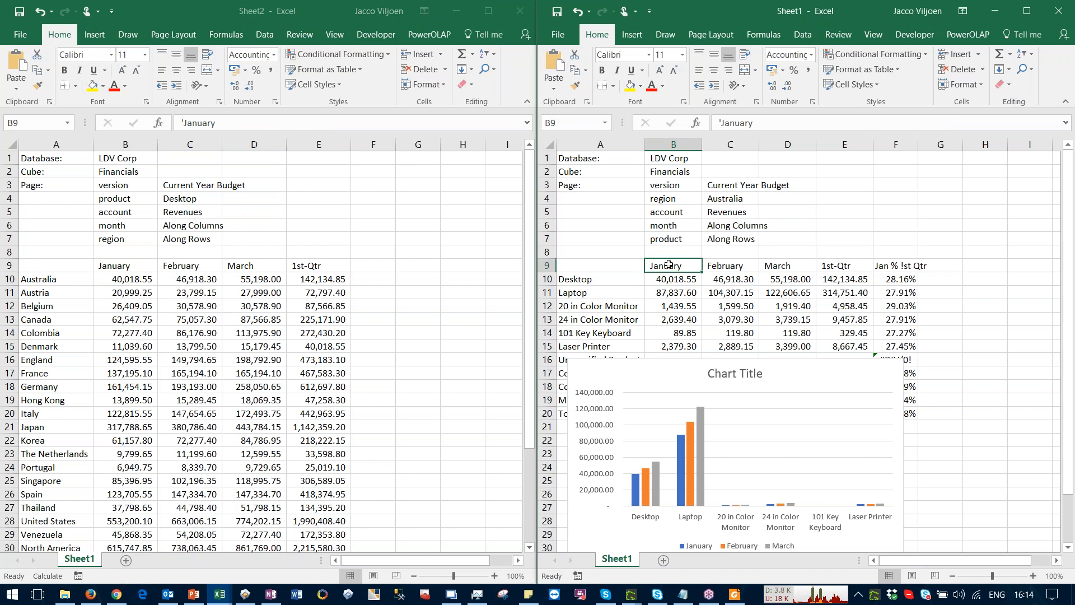
Step: Examine the available members for region, version and account in the Sheet1 workbook, keeping the current selections
click(719, 198)
double_click(719, 198)
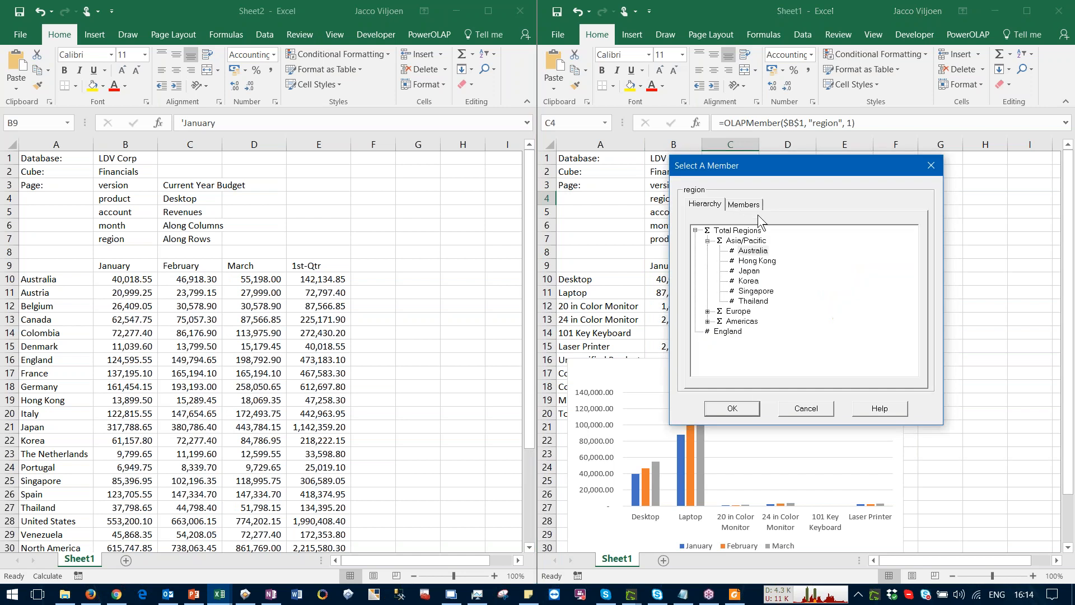
click(740, 204)
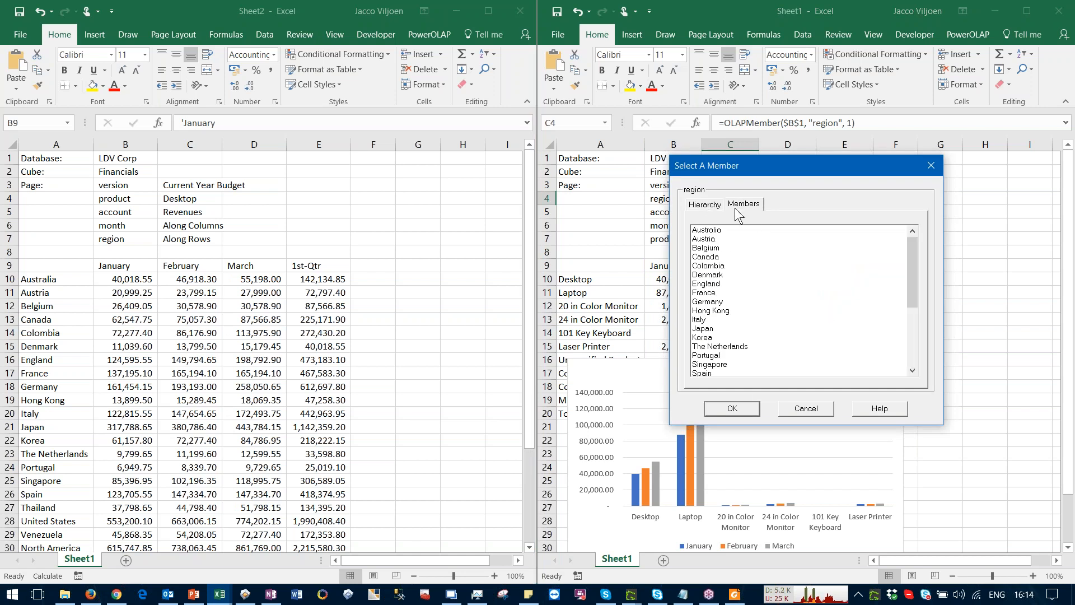
click(909, 346)
click(804, 408)
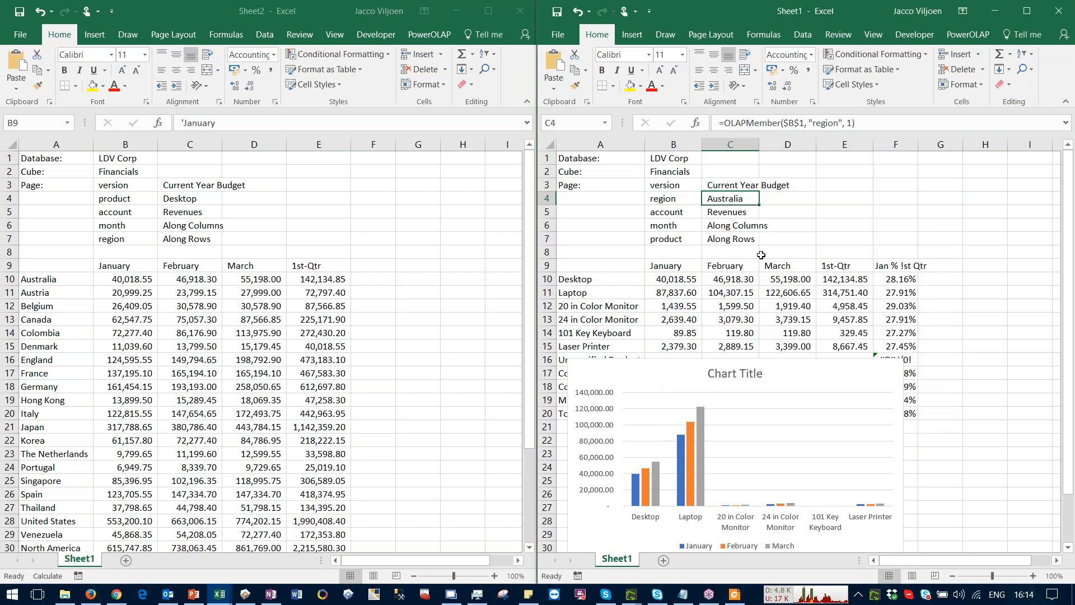
double_click(728, 185)
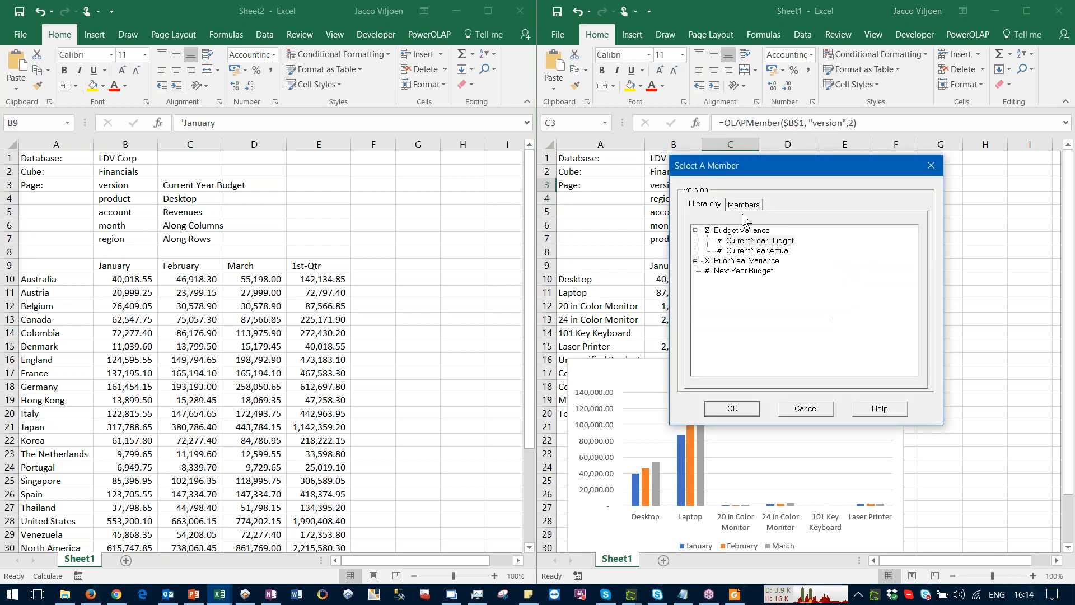
click(739, 205)
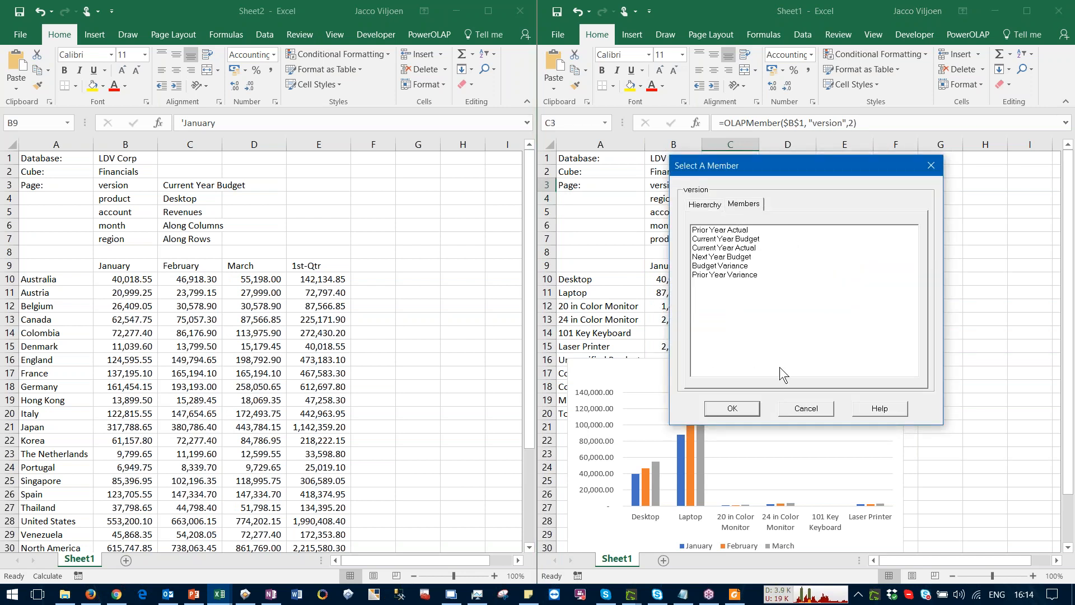
click(804, 409)
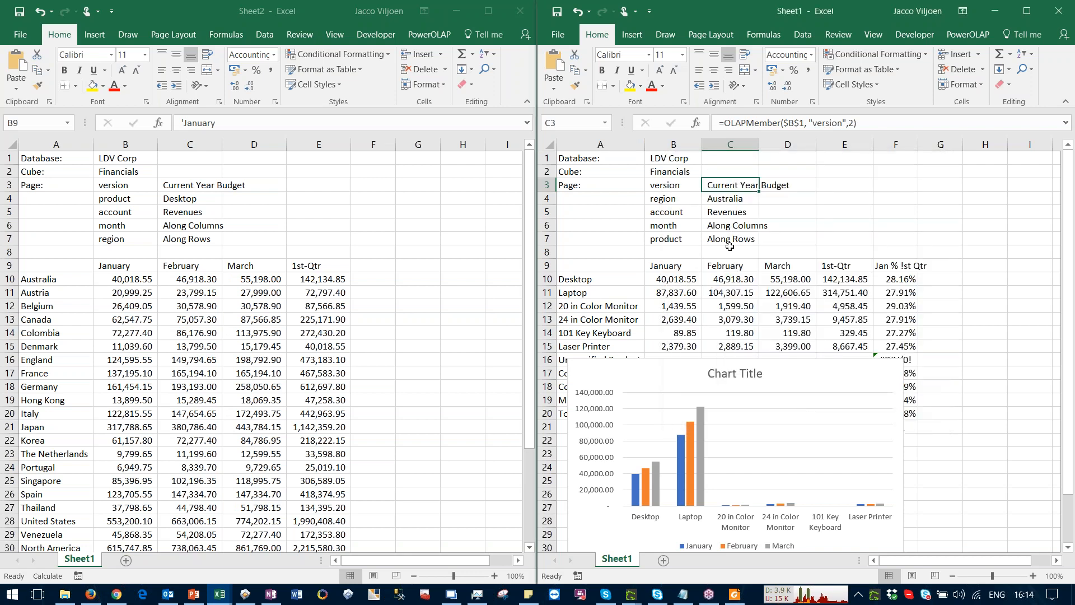
double_click(717, 214)
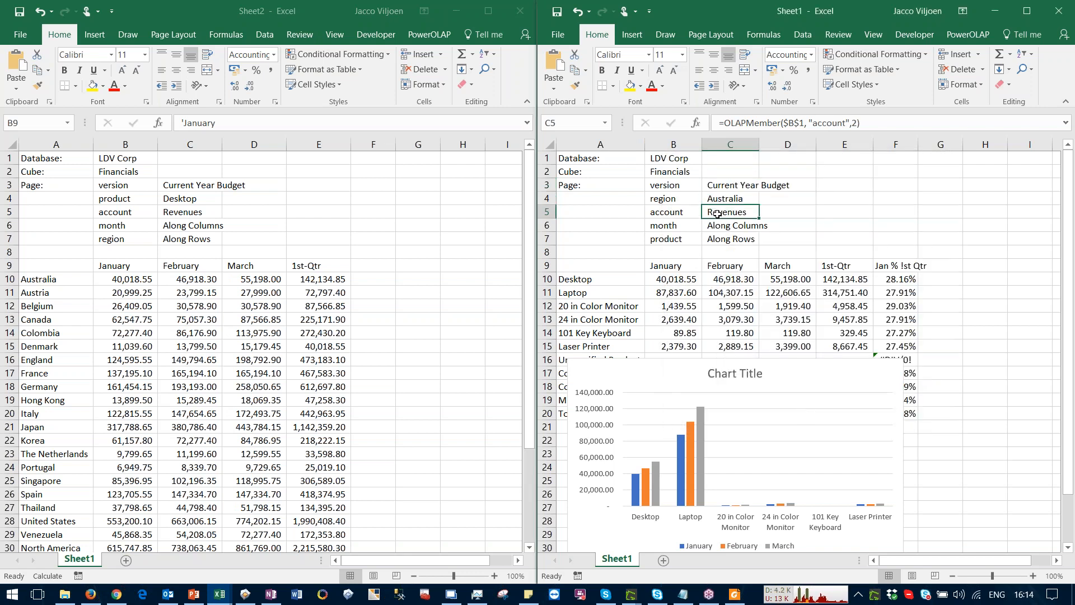
click(743, 204)
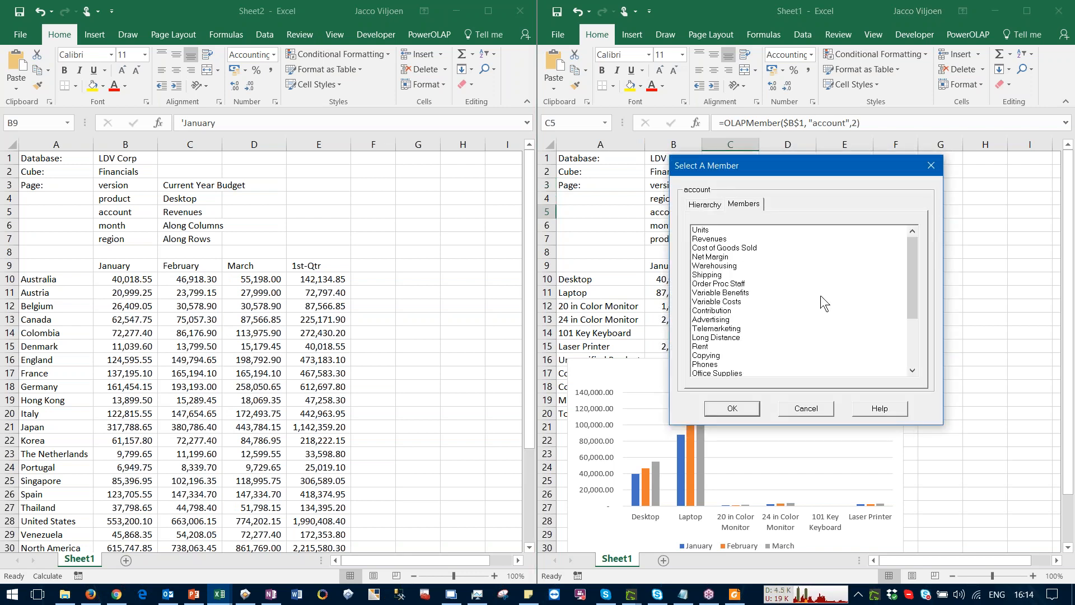
click(911, 352)
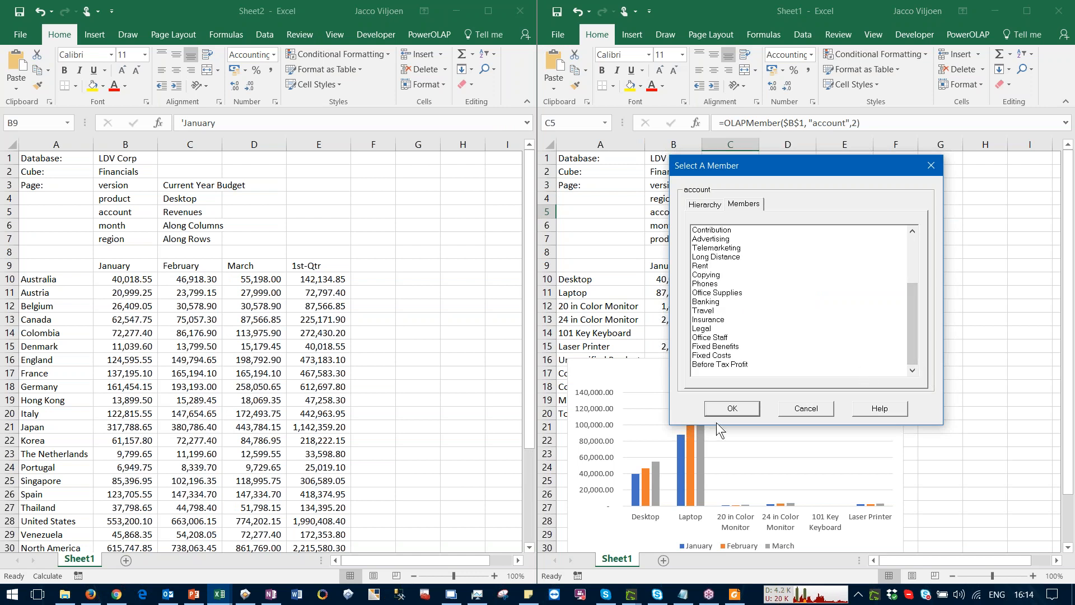
click(731, 408)
Step: Enter 50,000 as the January value for Desktop in the Sheet1 workbook
click(674, 306)
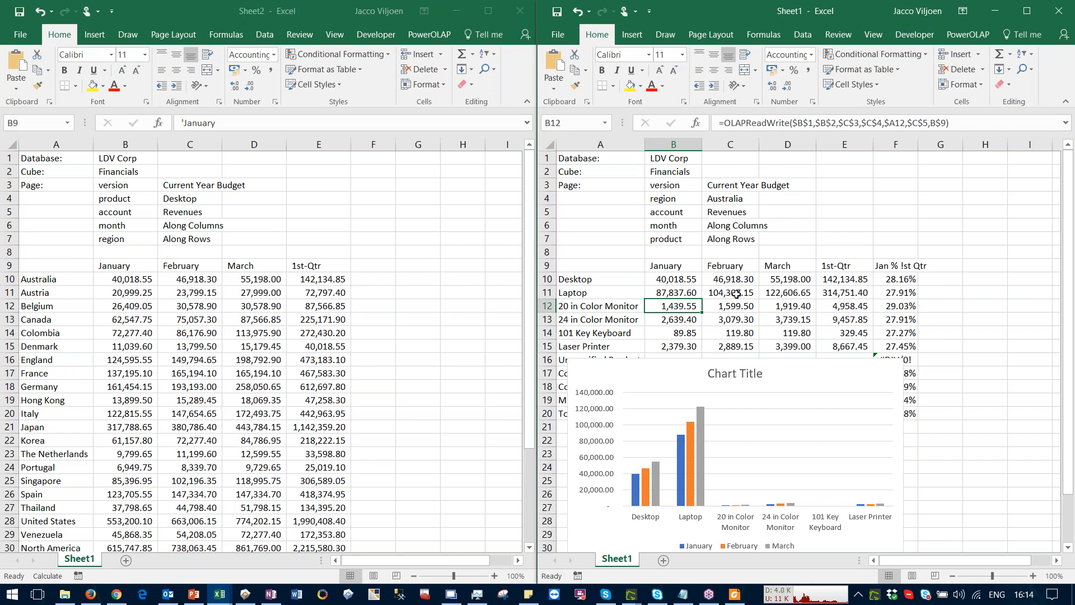
click(718, 279)
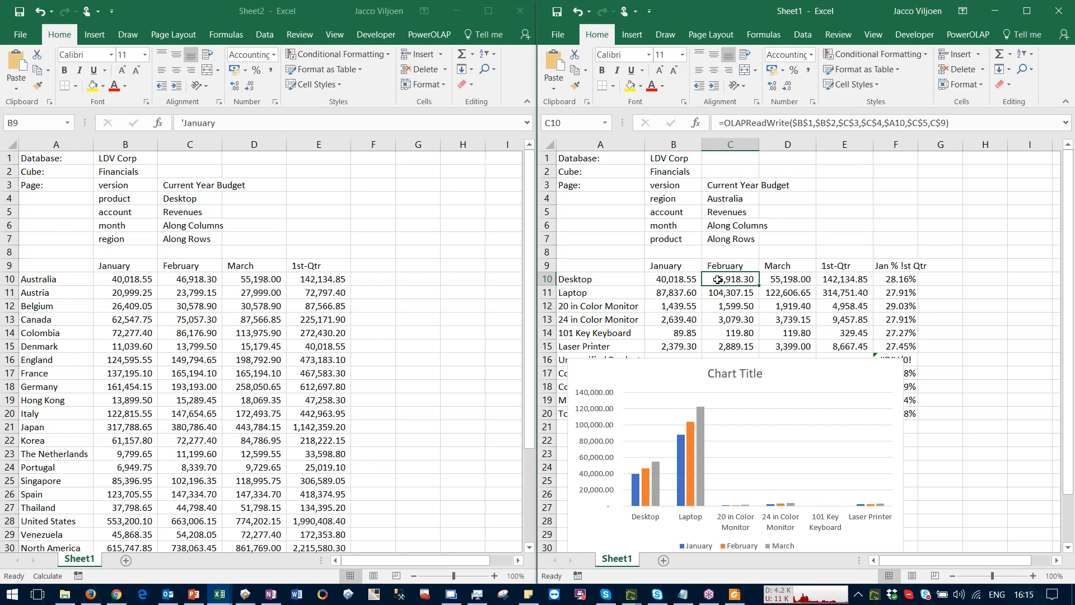
click(684, 282)
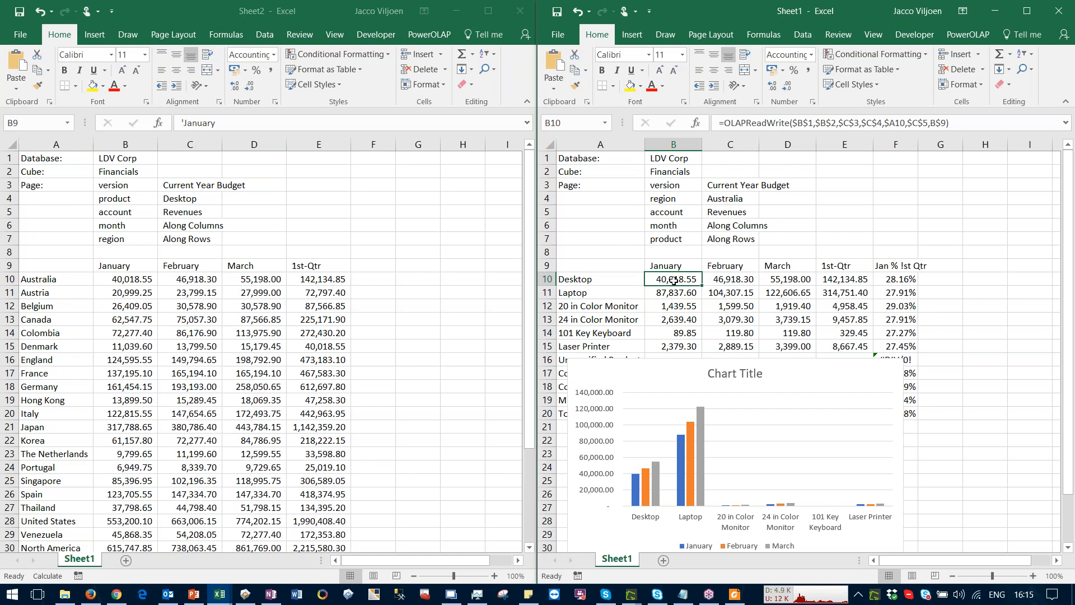
text(50)
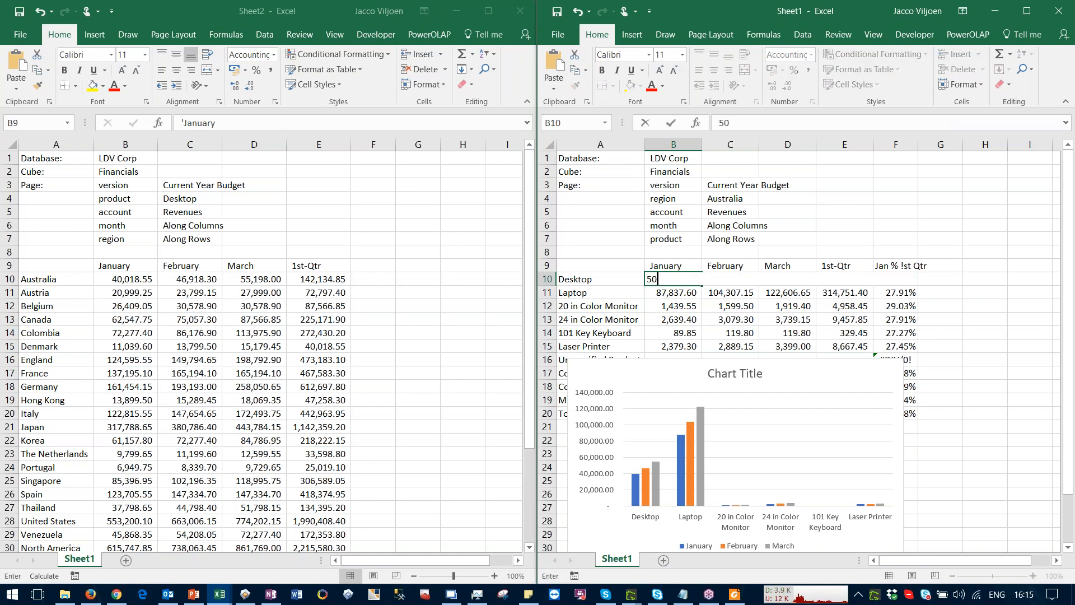
text(,000)
key(Return)
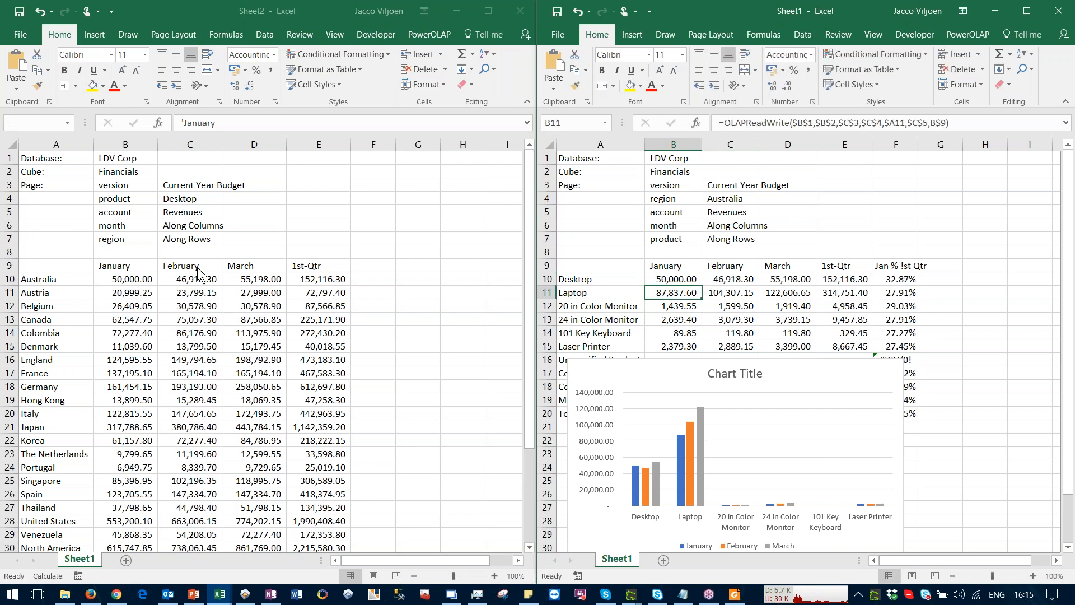
Step: Check Australia's January value in the Sheet2 workbook against Desktop's January value in the Sheet1 workbook
click(119, 281)
click(128, 279)
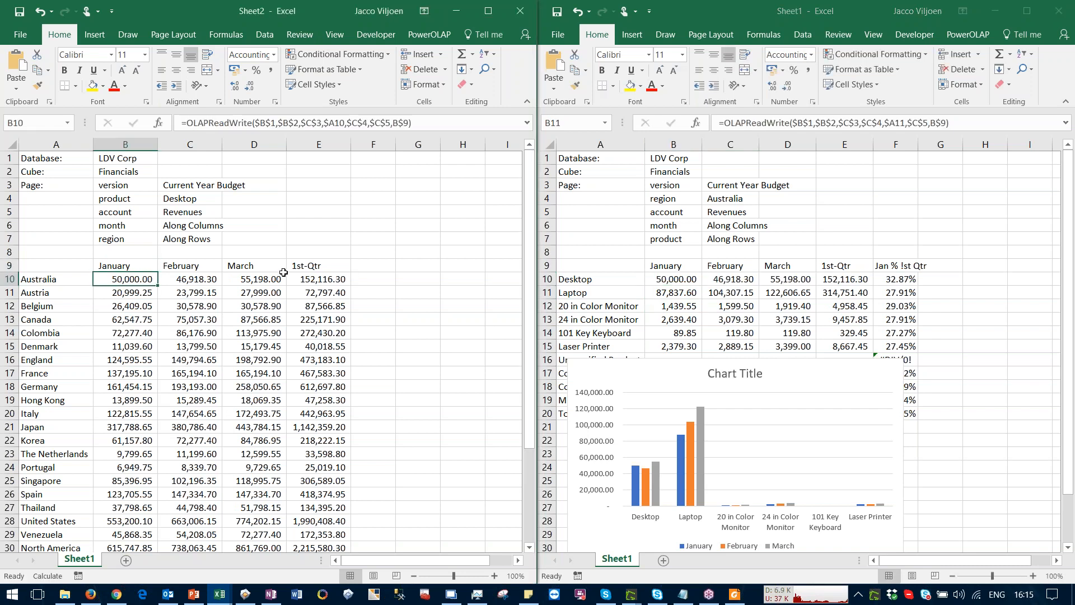
click(673, 283)
click(676, 278)
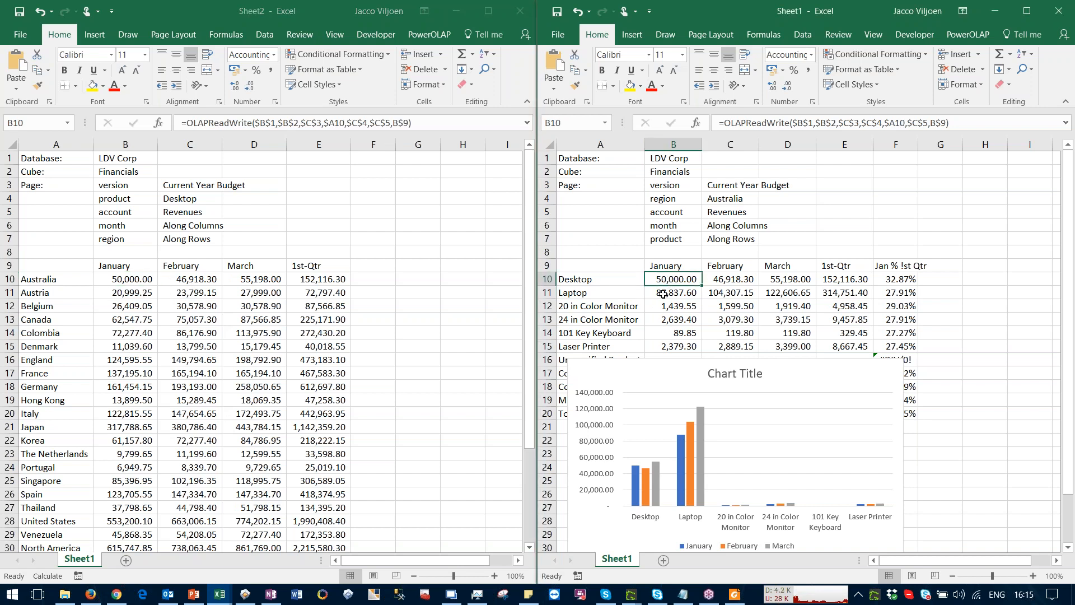
Step: Switch to PowerOLAP and refresh the Region by Month slice to check Australia's January value
click(248, 598)
click(330, 333)
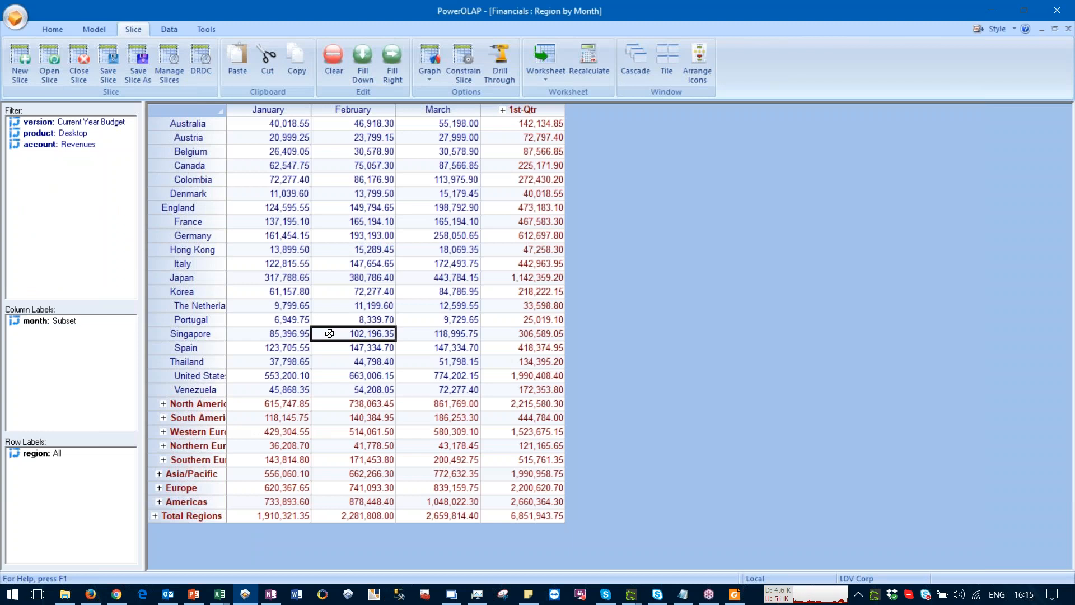
click(257, 124)
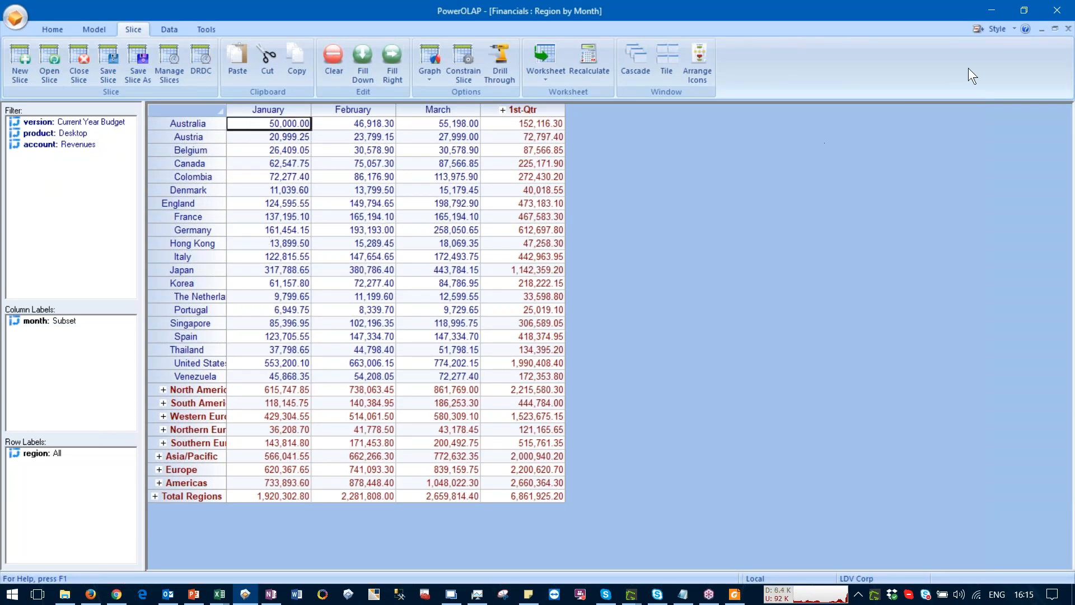
Step: Switch from PowerOLAP back to Excel and activate the Sheet2 workbook
click(991, 10)
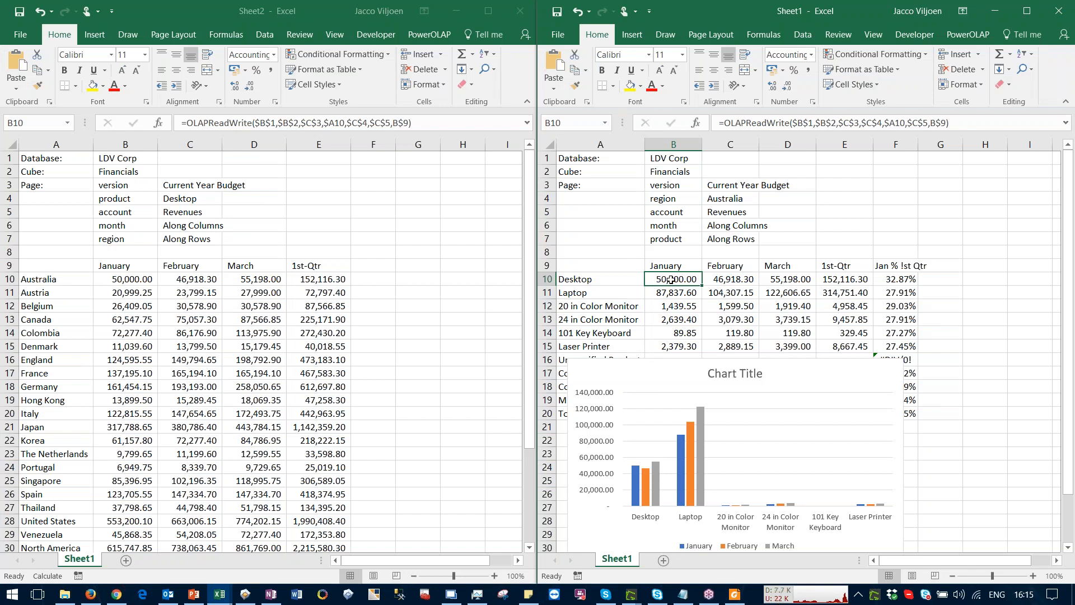
click(254, 322)
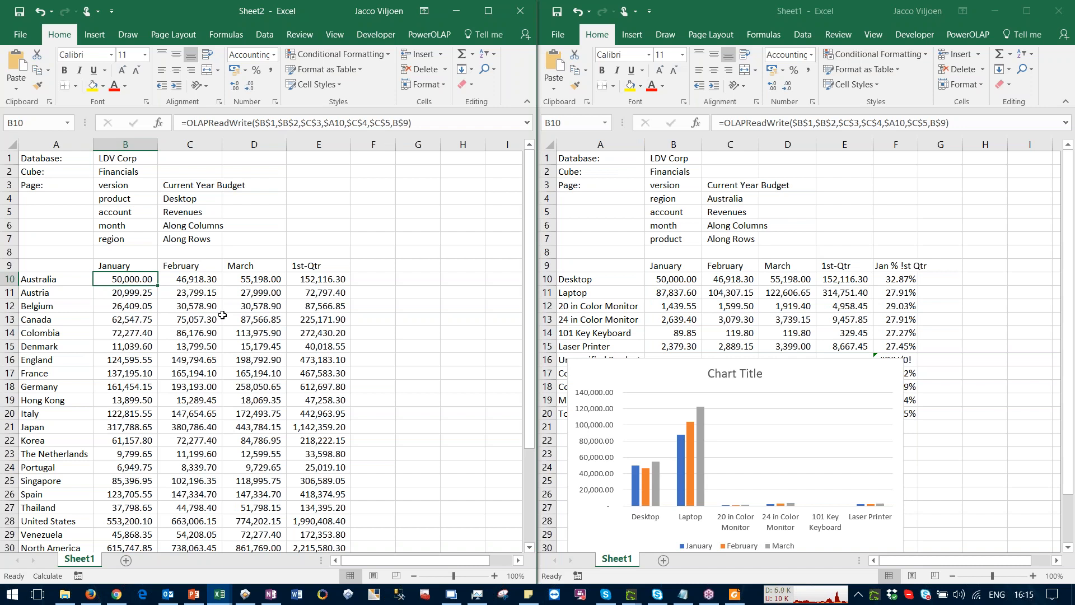
Step: Try to enter 2342 as Australia's 1st-Qtr value in the Sheet2 workbook, then recalculate the sheet
click(310, 280)
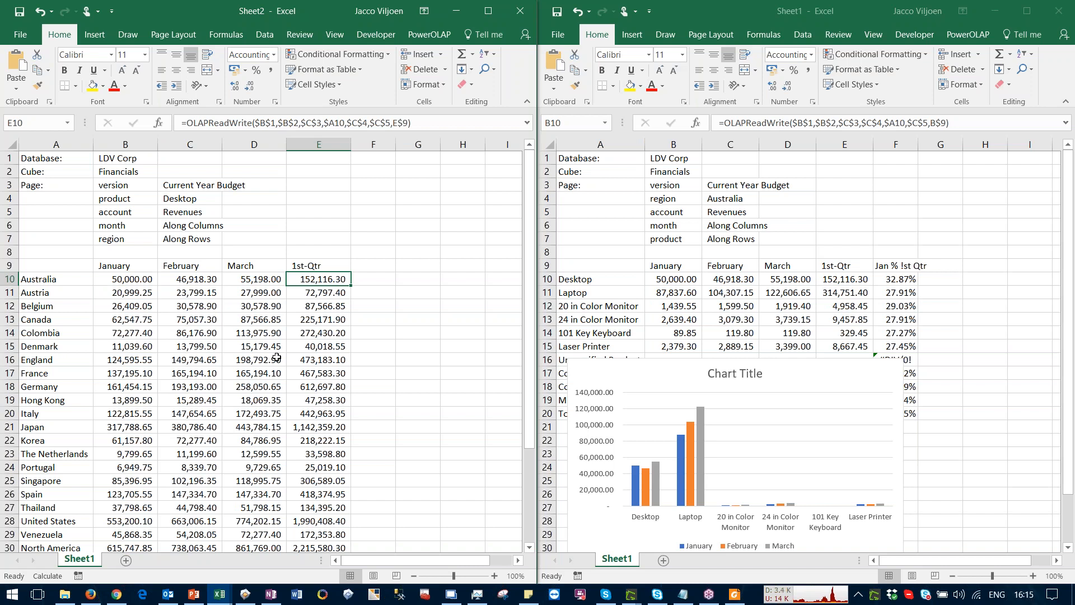
text(2342)
key(Return)
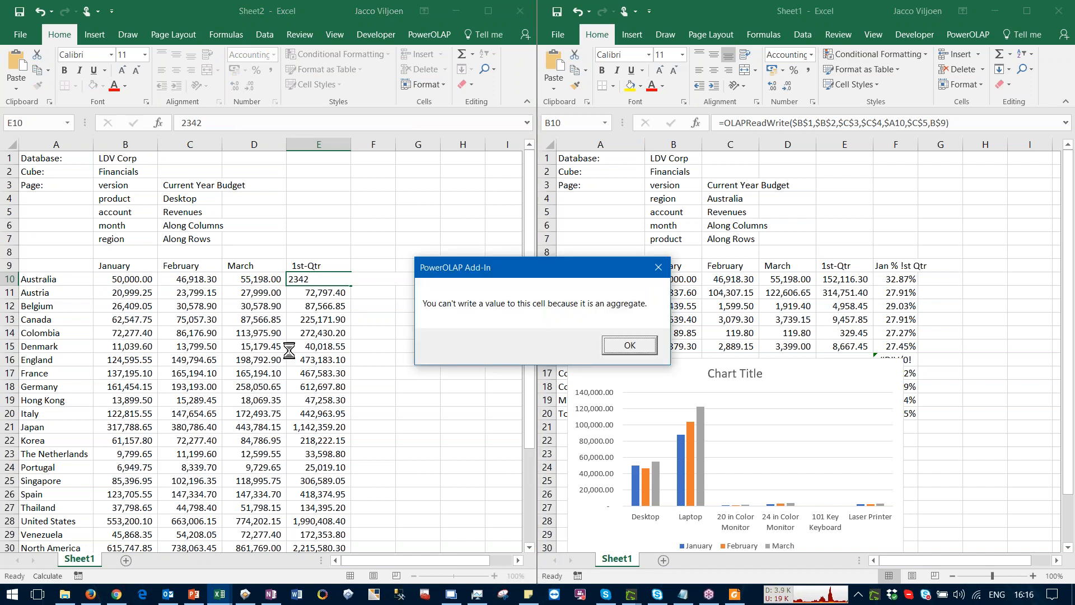
click(629, 346)
click(444, 348)
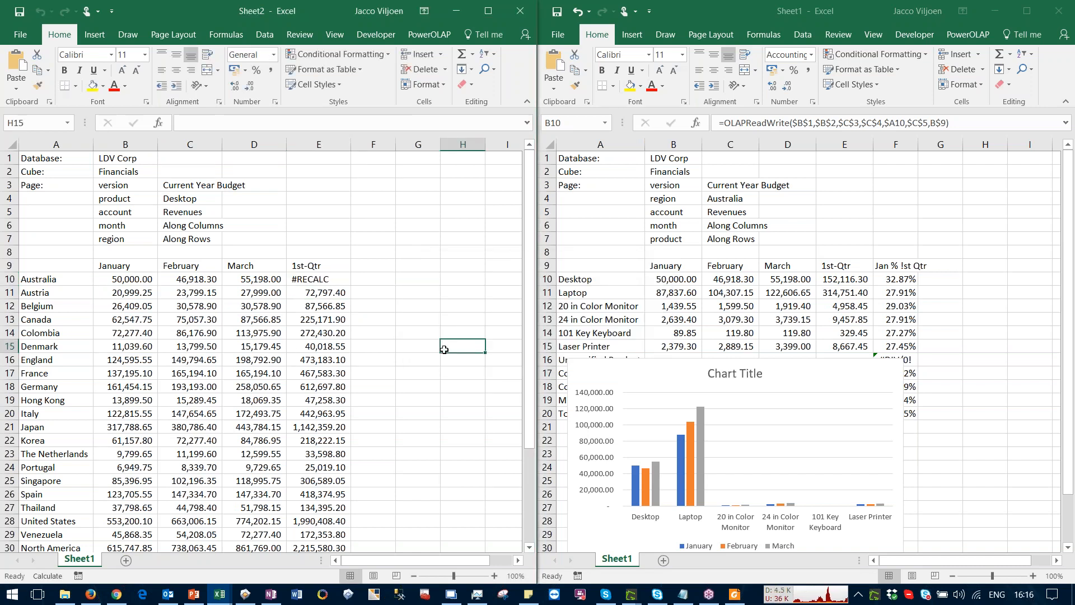
key(F9)
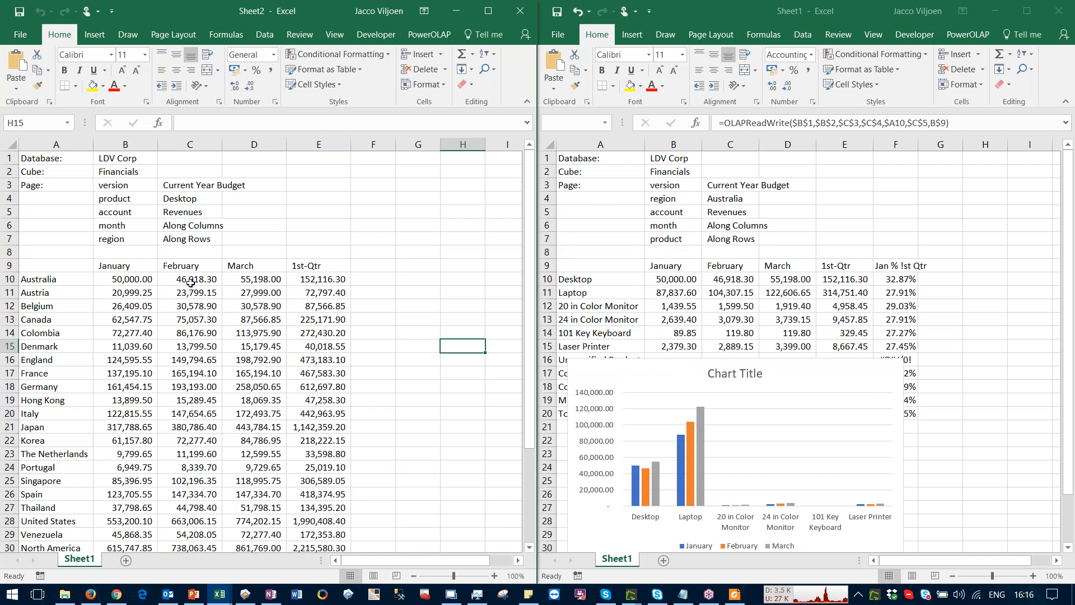
Step: Move the March and 1st-Qtr values in D10:E18 to G12:H20 and auto-fit the widths of columns G and H
drag(246, 276, 325, 387)
drag(257, 272, 399, 303)
click(325, 333)
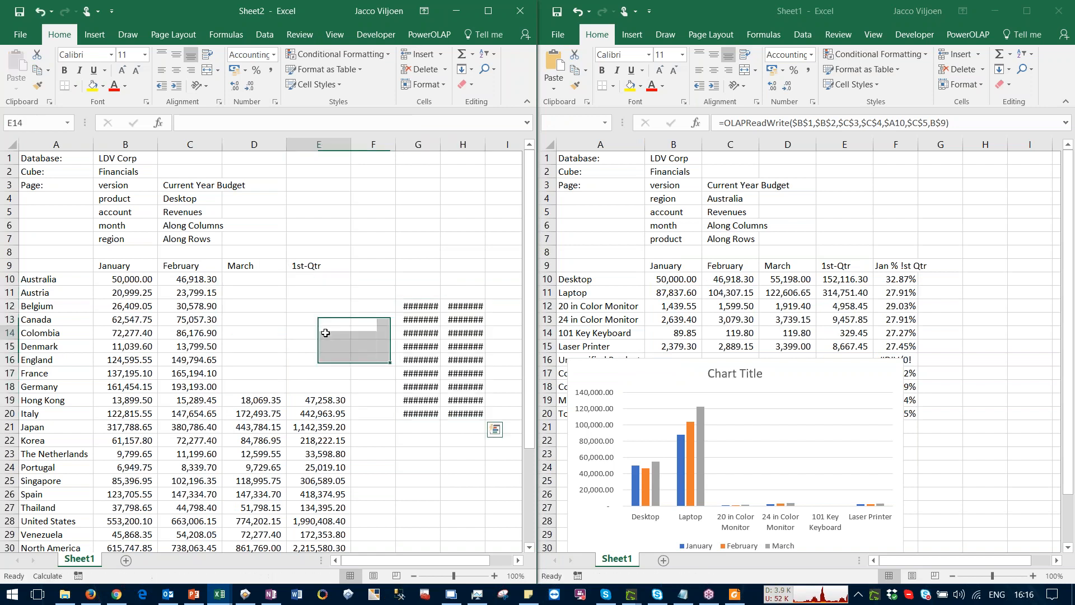
drag(418, 144, 454, 145)
double_click(441, 144)
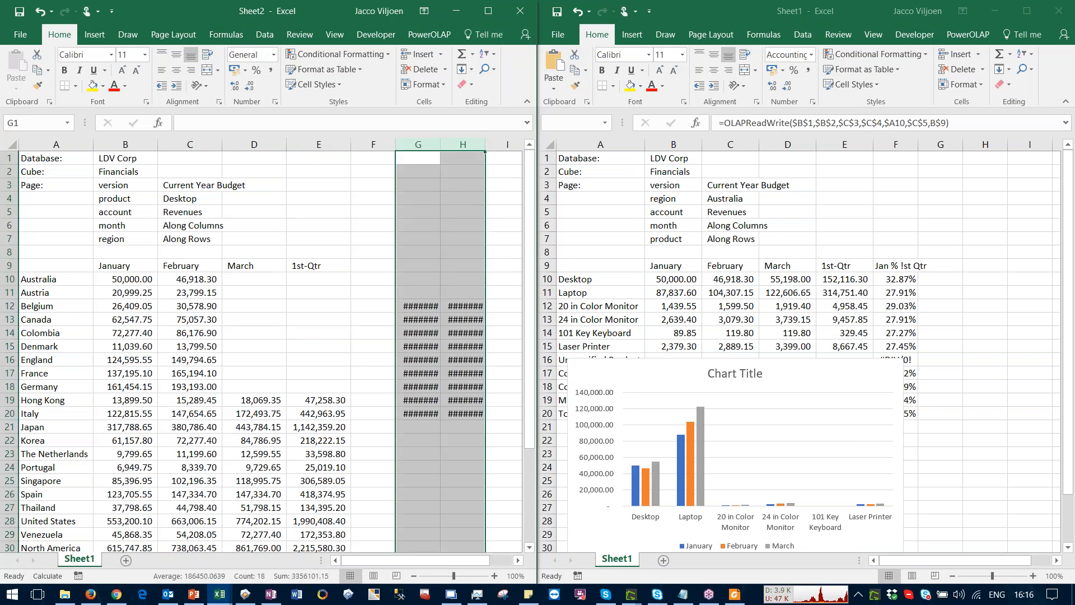
click(416, 354)
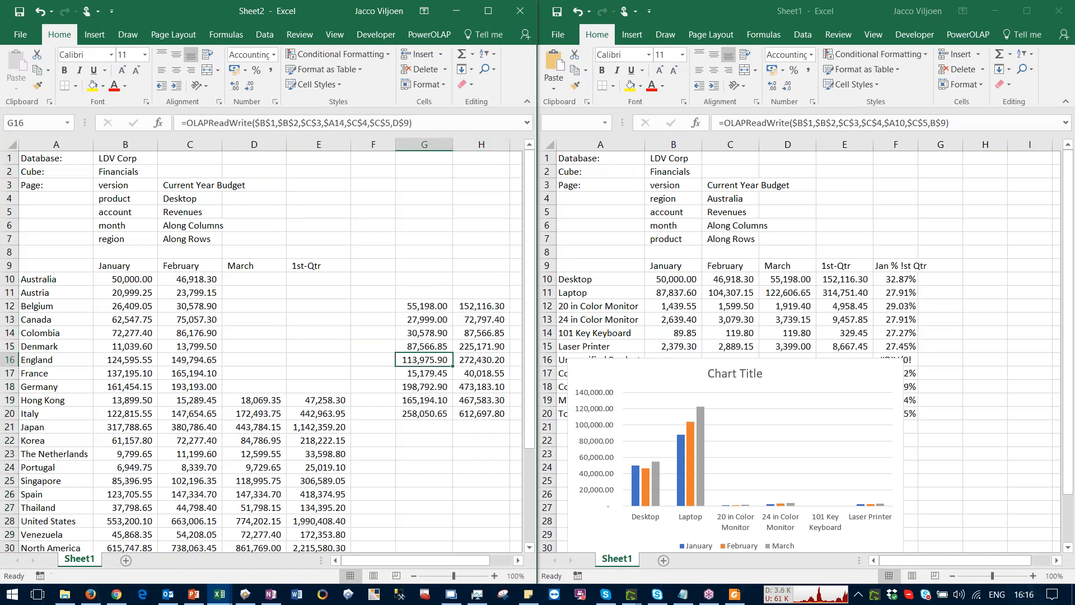
Step: Move the displaced block of values in G12:H20 back to D10:E18
click(411, 313)
key(ctrl+a)
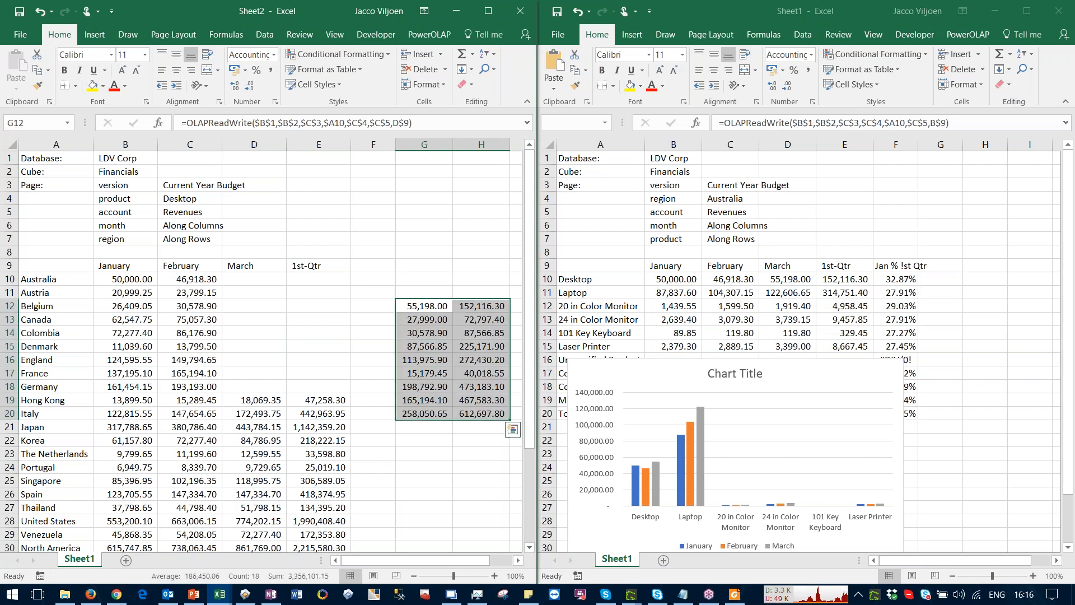
drag(428, 299, 258, 272)
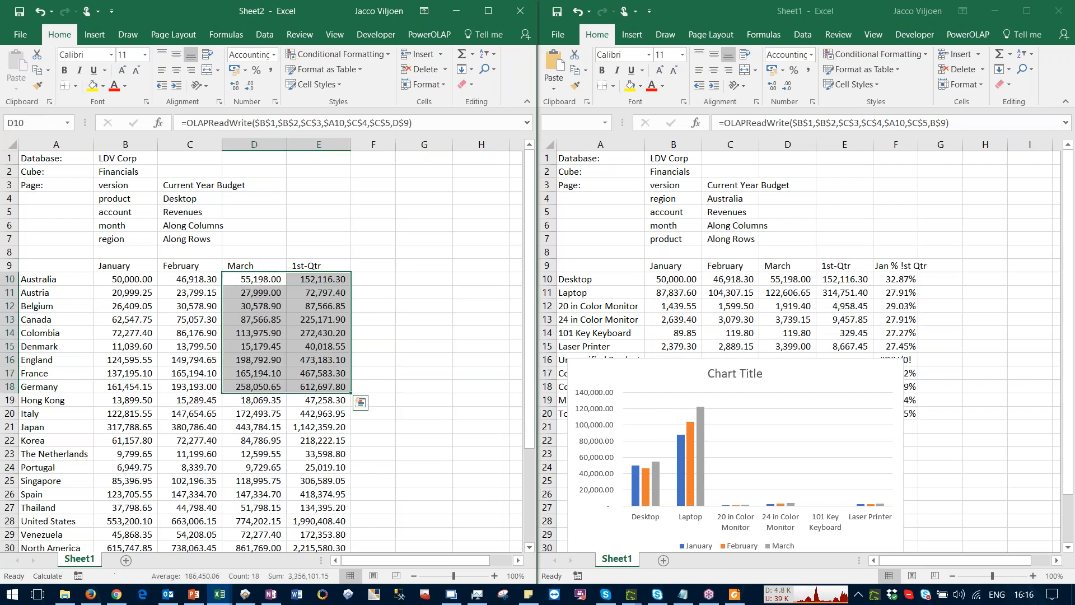
click(348, 226)
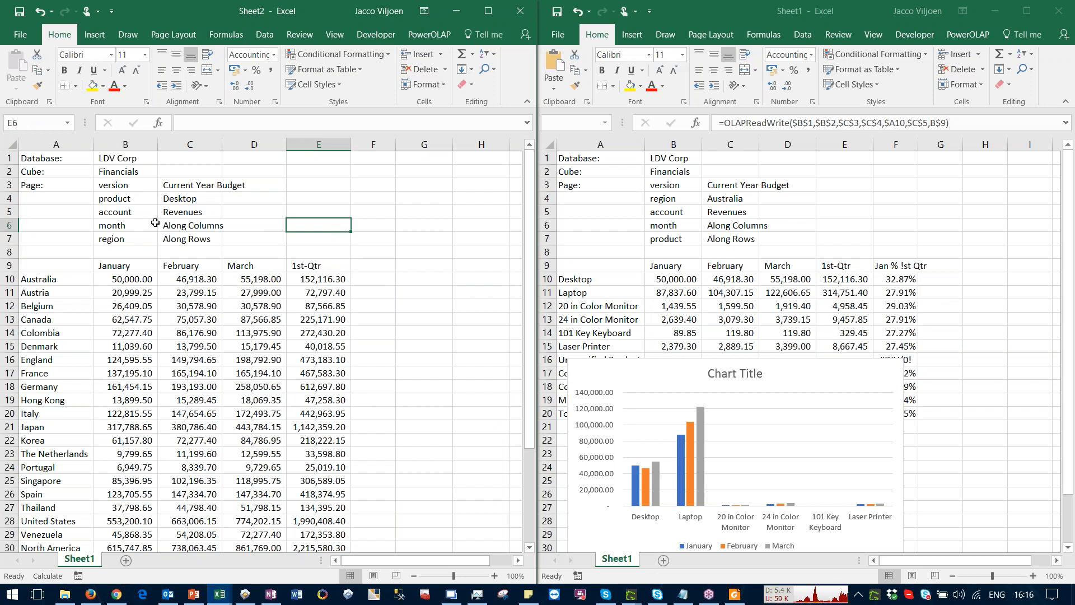
Step: Clear the month and region page entries in B6:C7 of the Sheet2 workbook
drag(126, 227, 161, 234)
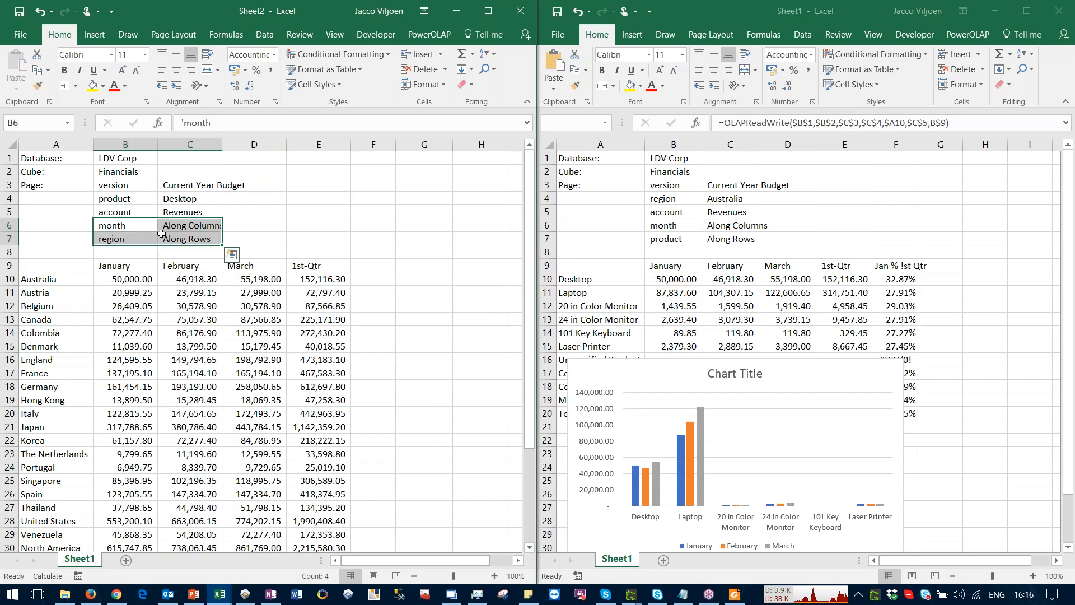
key(Delete)
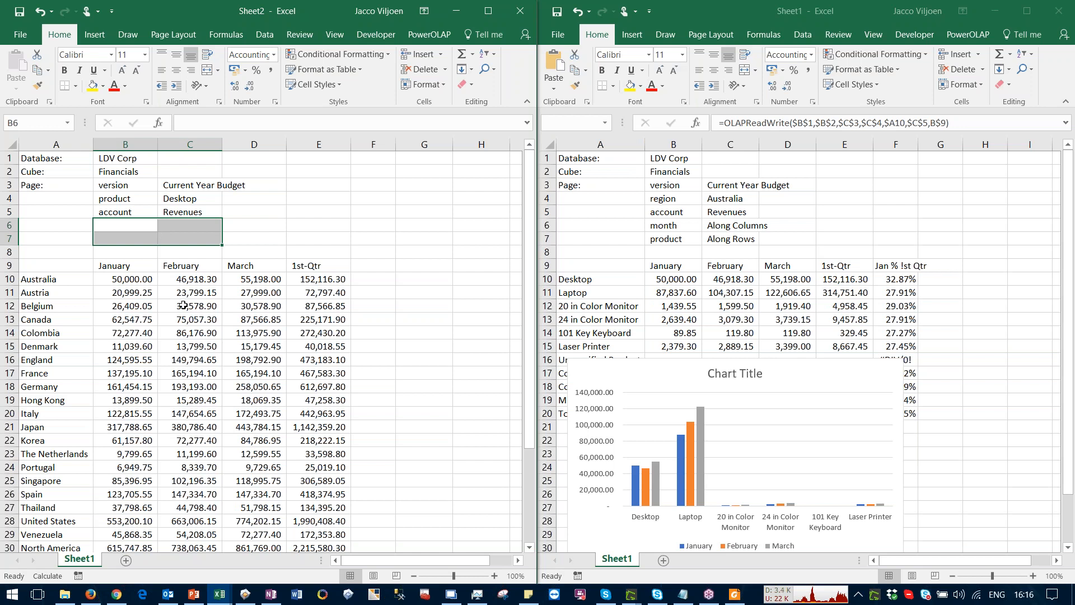
click(251, 253)
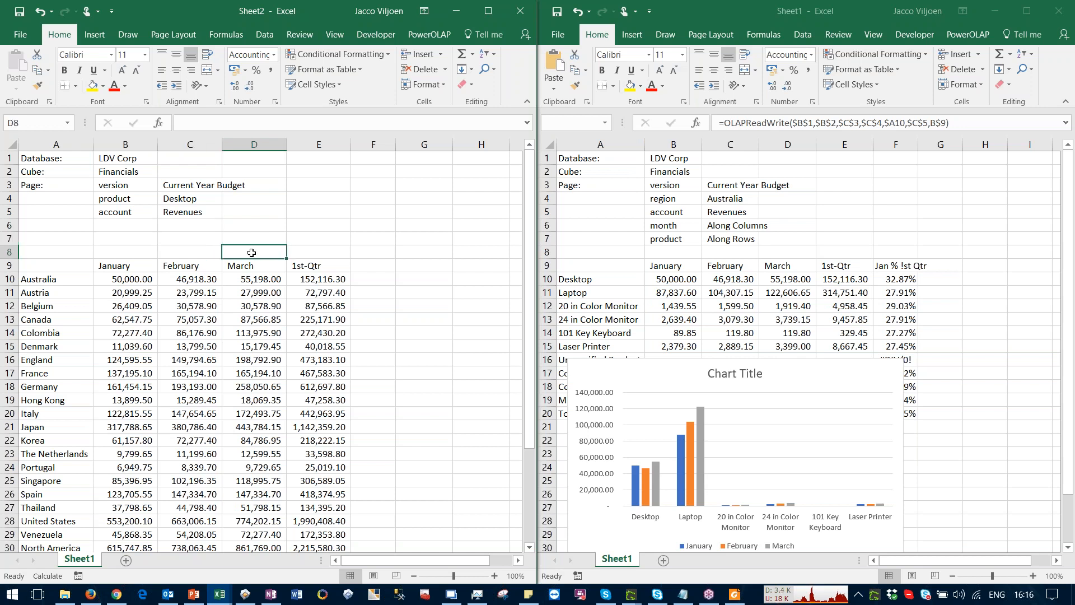
Step: Copy the Total Regions label from A38 into cell D7 above the table
click(212, 234)
scroll(161, 365, down, 1)
scroll(162, 365, down, 3)
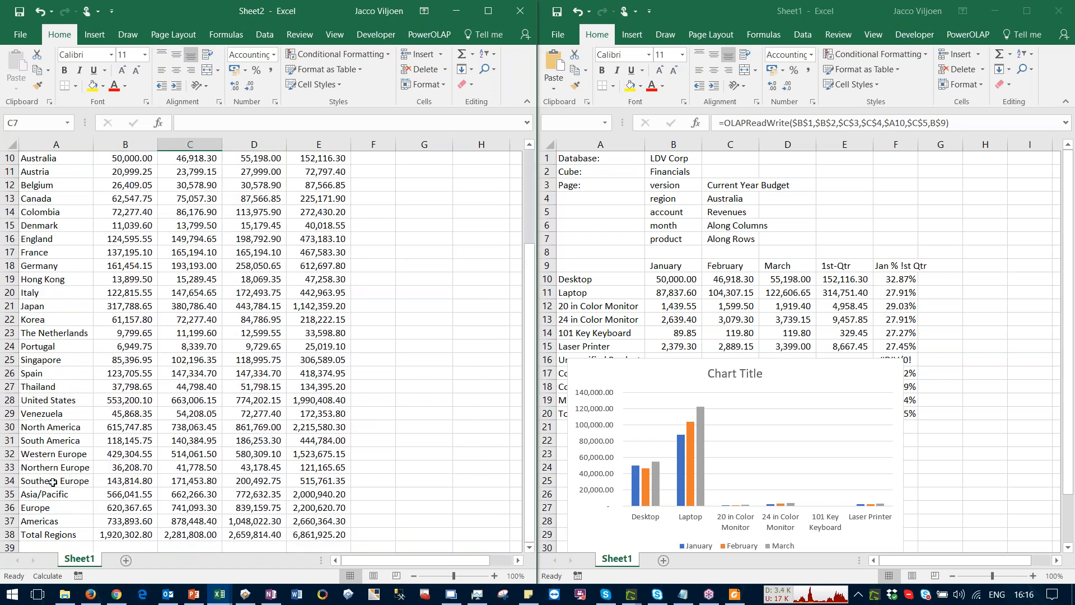
click(48, 535)
key(ctrl+c)
scroll(124, 464, up, 3)
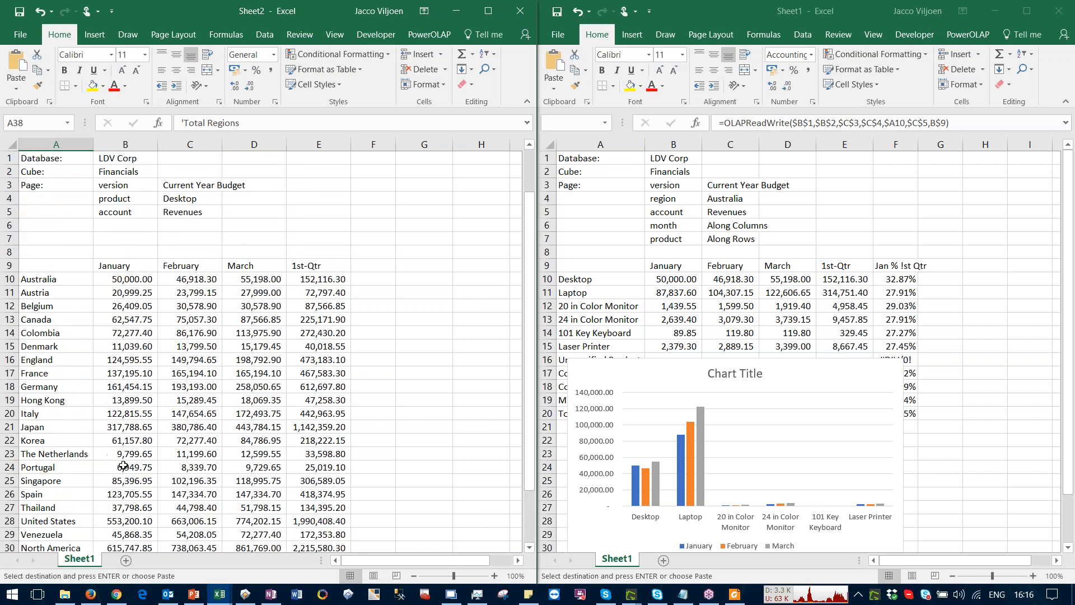
click(232, 239)
key(ctrl+v)
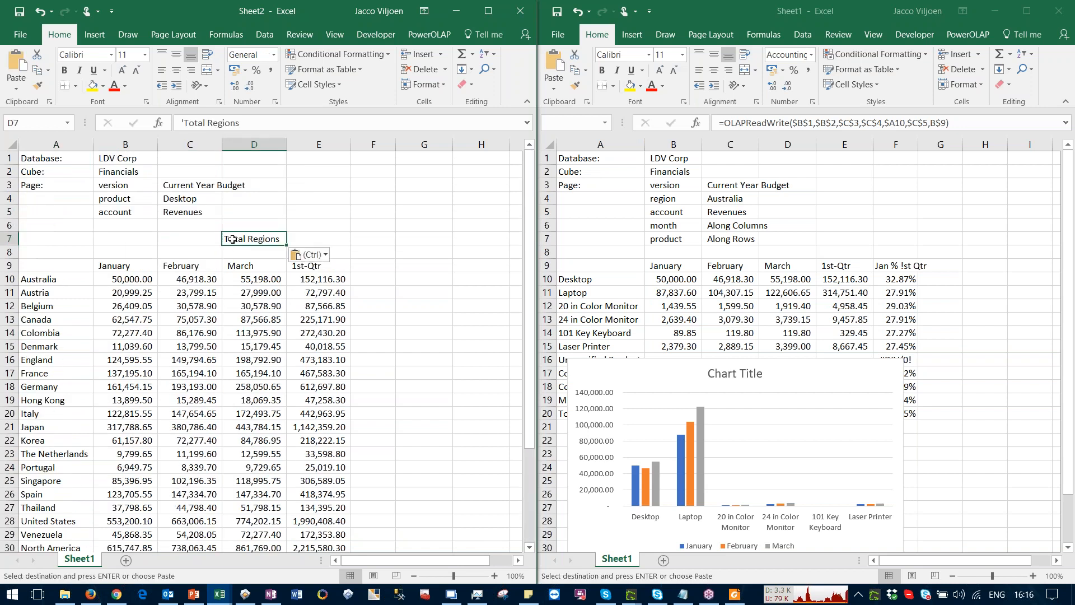
Step: Copy Australia's 1st-Qtr formula from E10 into E7, beside the Total Regions label
click(323, 240)
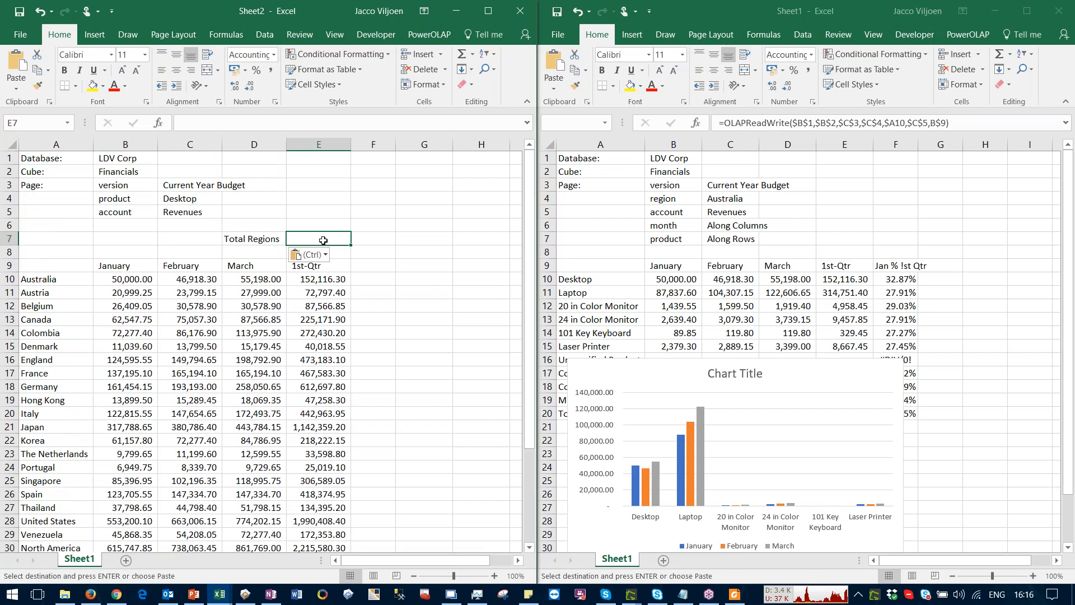
click(310, 279)
key(ctrl+c)
click(321, 238)
key(ctrl+v)
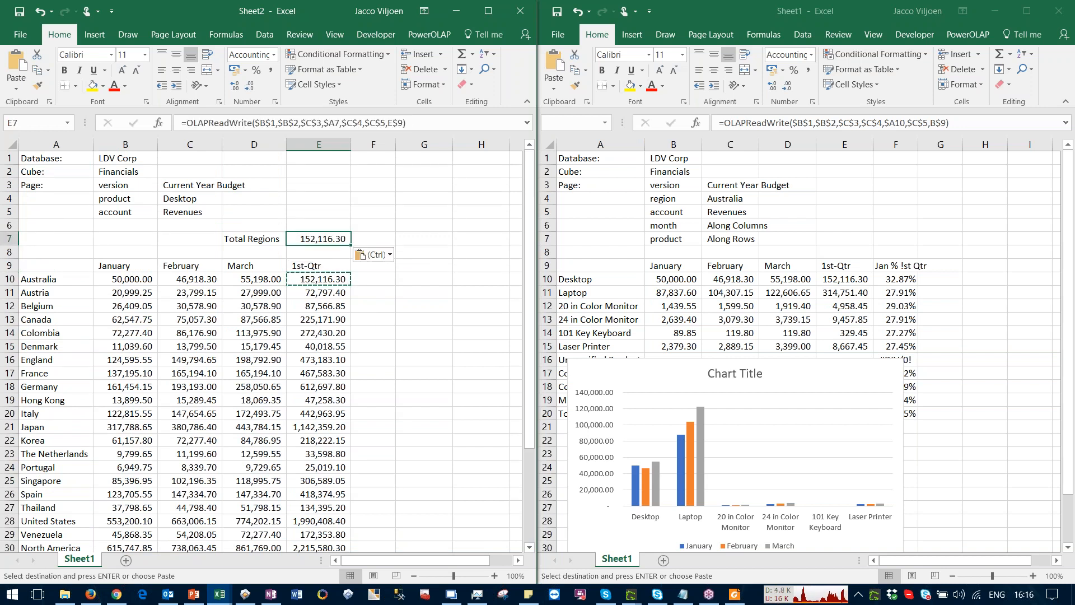
Step: Repoint the region reference in the E7 formula from A7 to D7 and recalculate the sheet
double_click(300, 241)
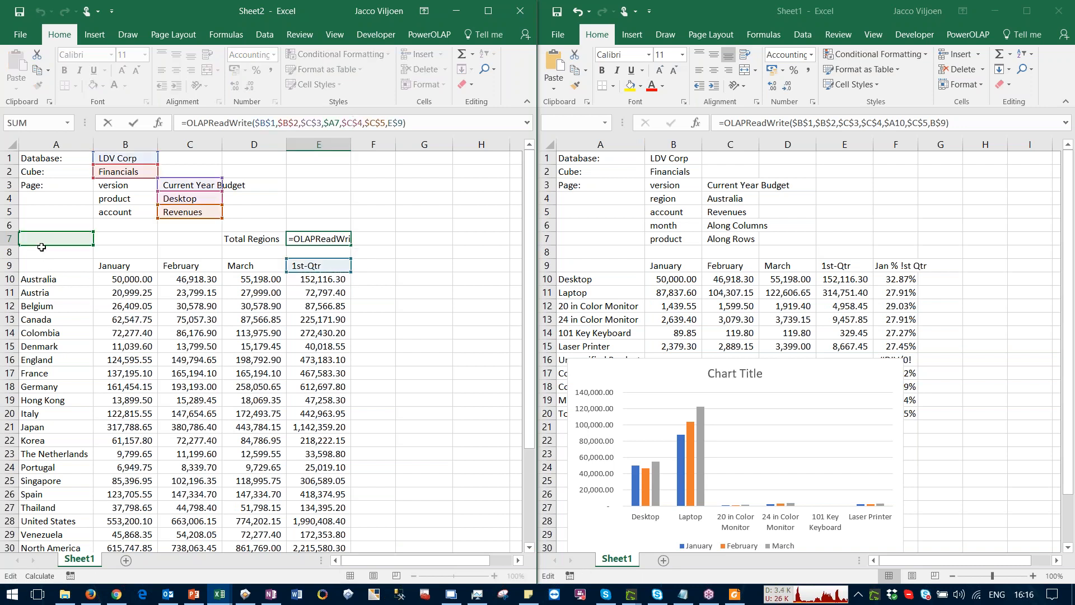
drag(74, 246, 233, 246)
key(Return)
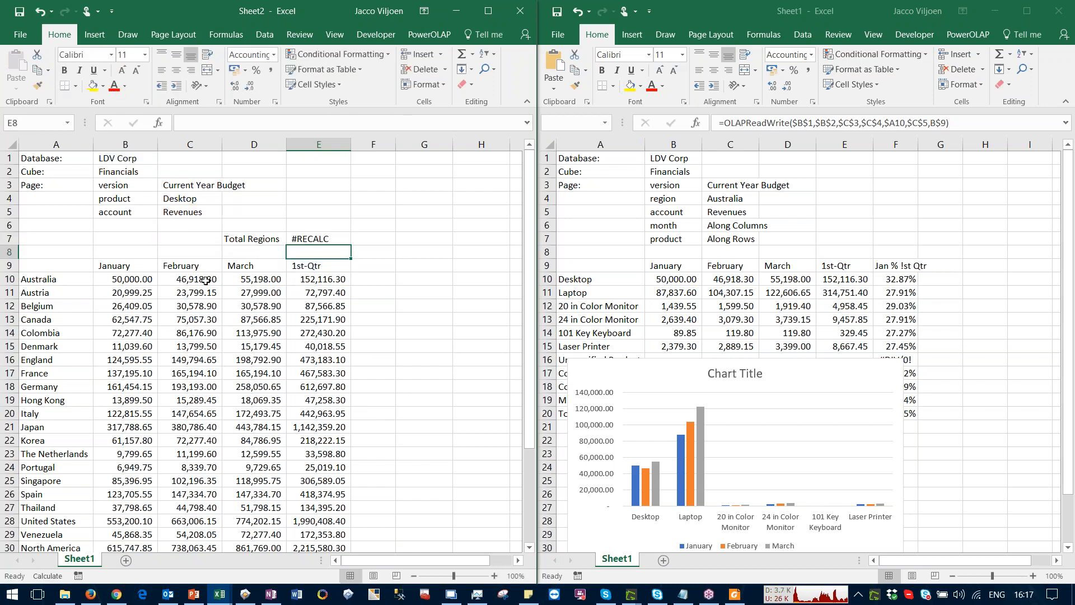
key(F9)
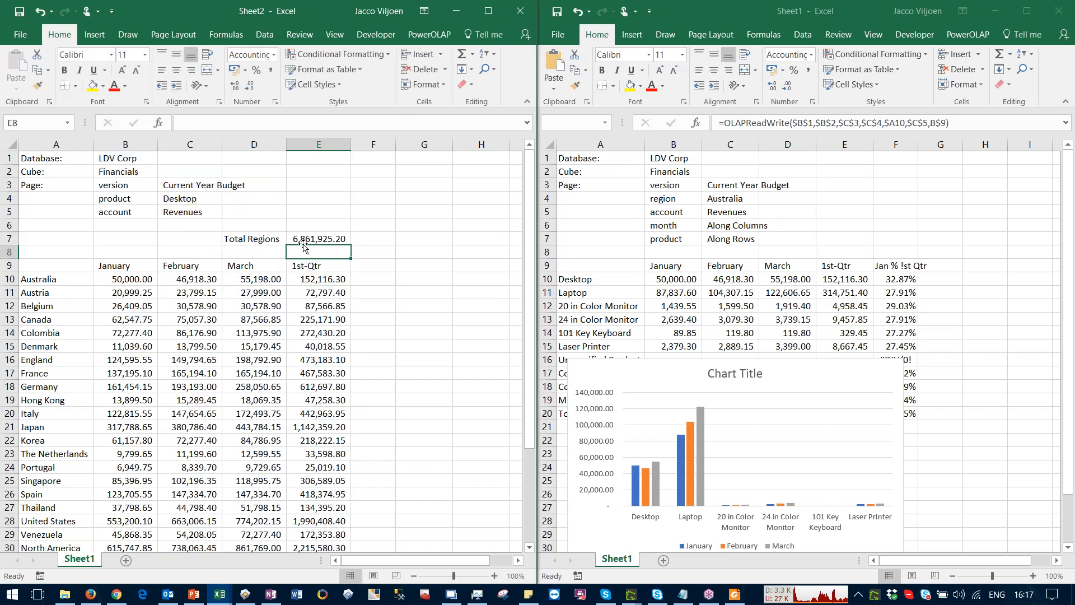
Step: Compare the Total Regions value in E7 with the 1st-Qtr value in the table's Total Regions row
click(301, 241)
scroll(294, 428, down, 6)
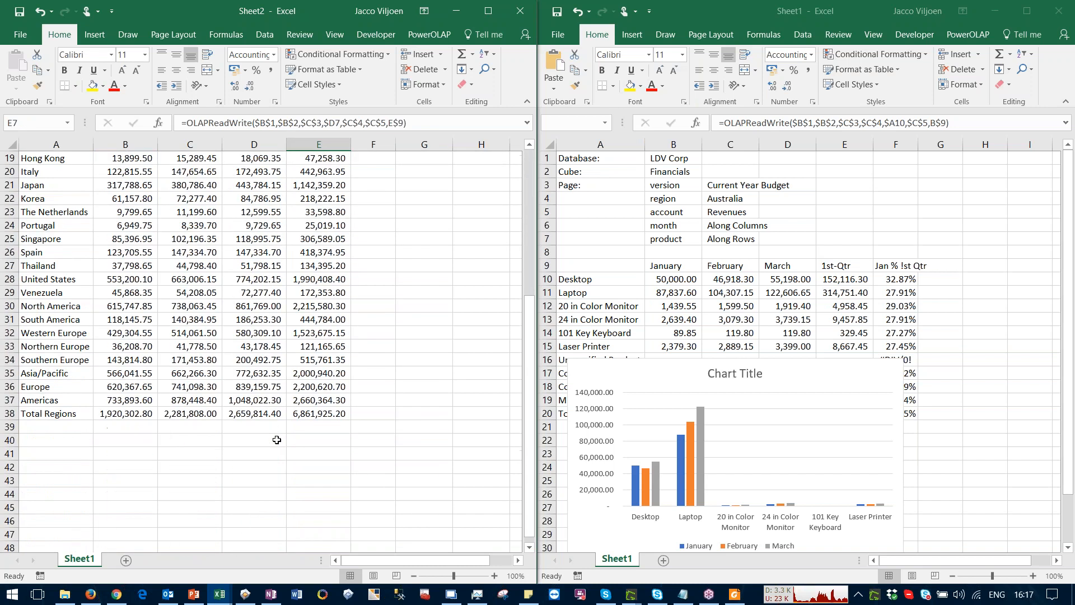
click(297, 416)
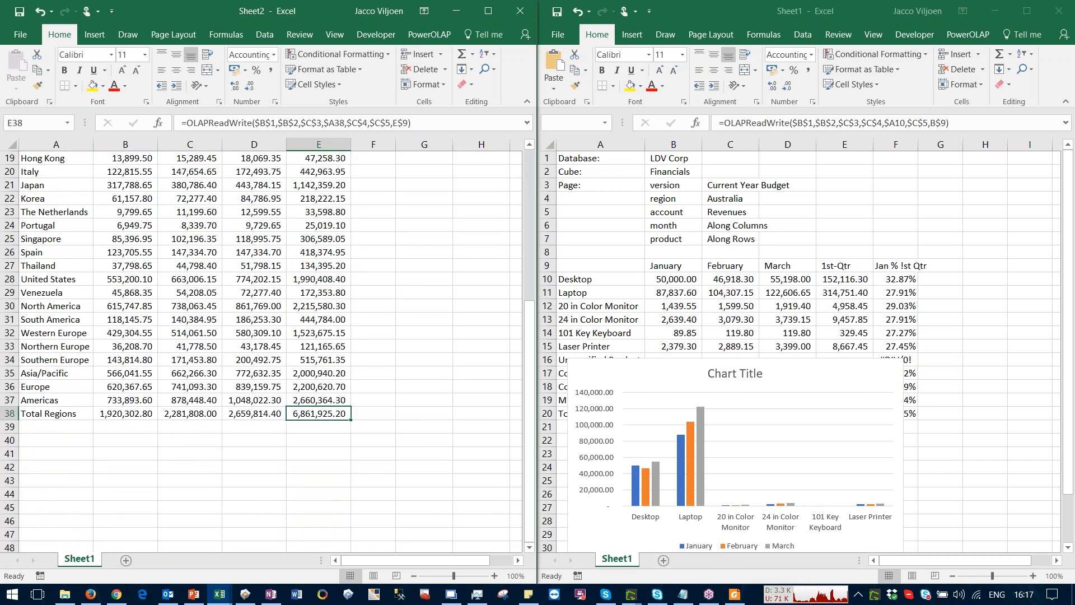
scroll(263, 347, up, 6)
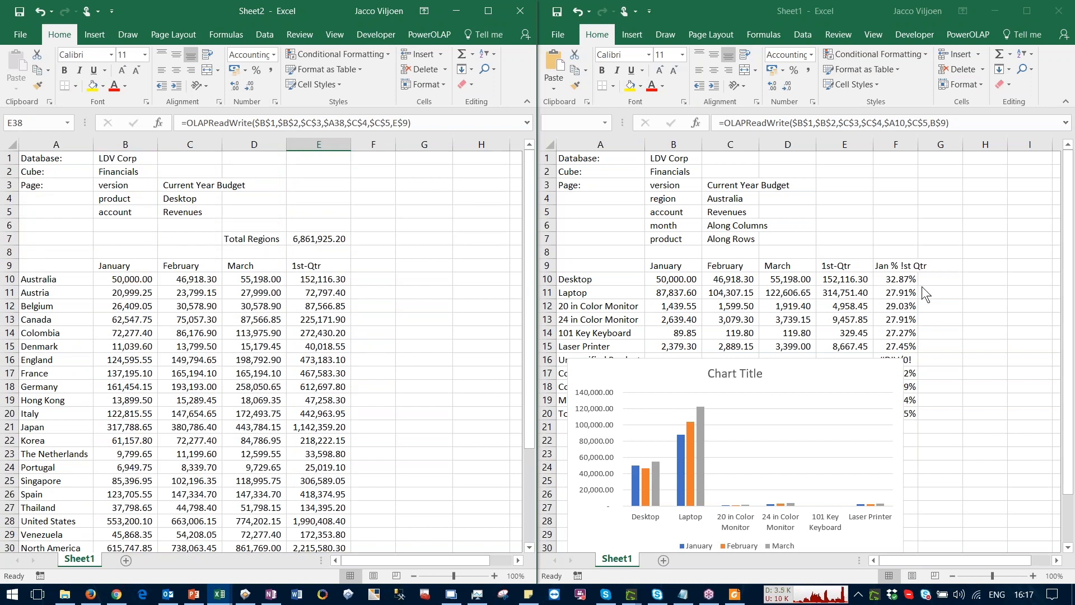
Step: Copy the "Jan % !st Qtr" header and its first formula from the Sheet1 workbook into F9:F10 of the Sheet2 workbook
click(674, 279)
drag(885, 266, 885, 274)
key(ctrl+c)
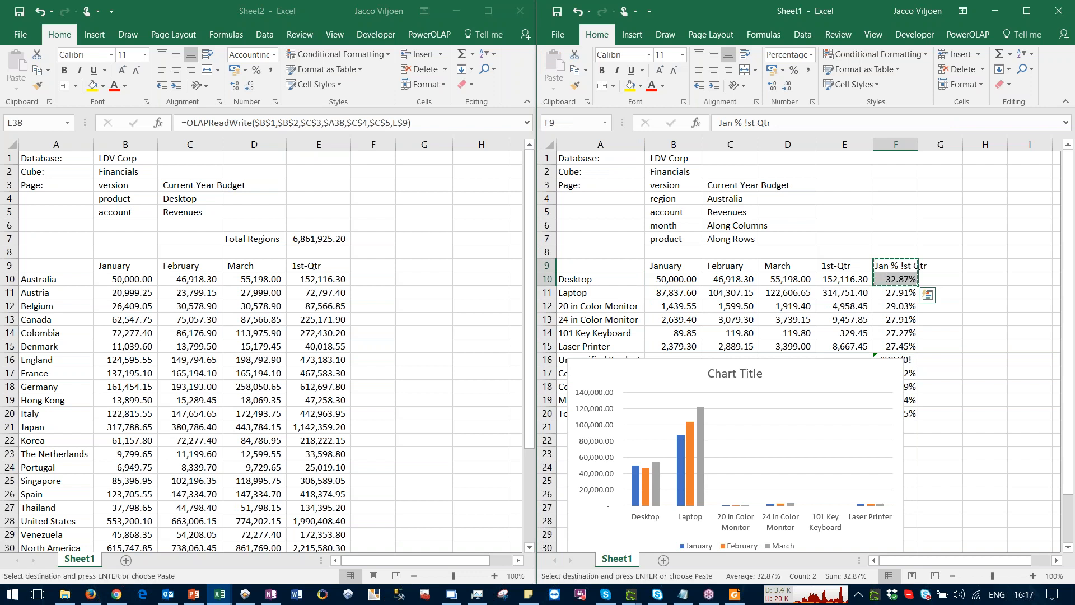
click(369, 265)
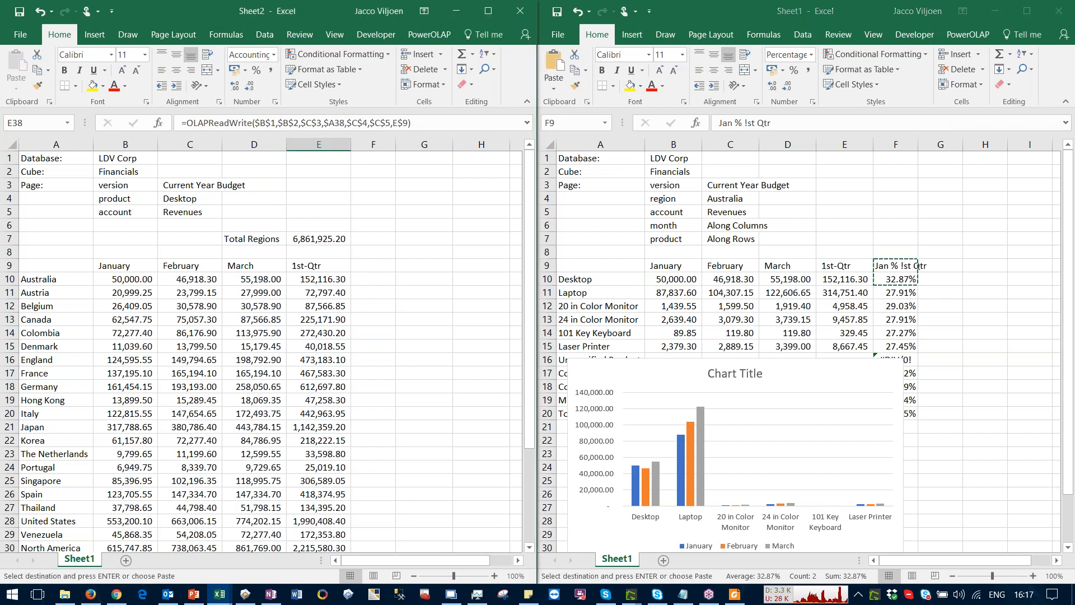
key(ctrl+v)
click(377, 308)
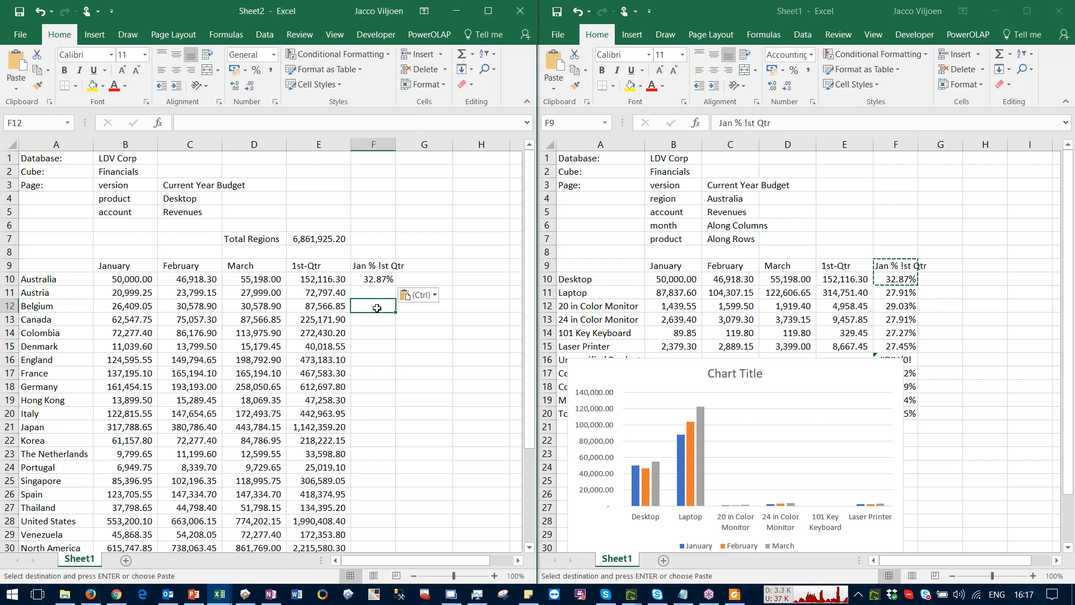
key(Escape)
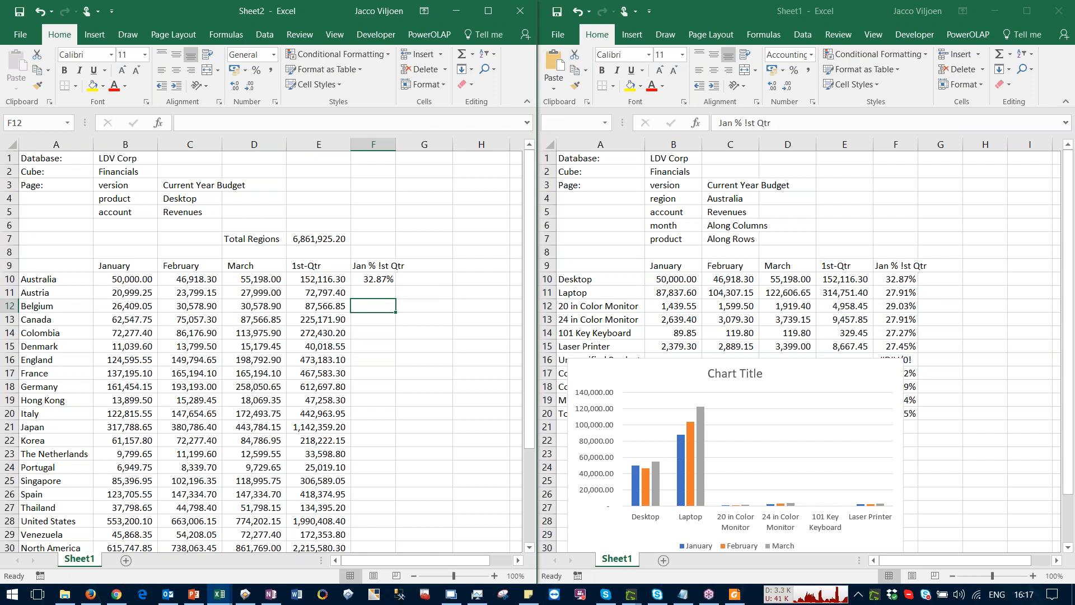
Step: Insert a blank column between January and February in the Sheet2 workbook
click(374, 279)
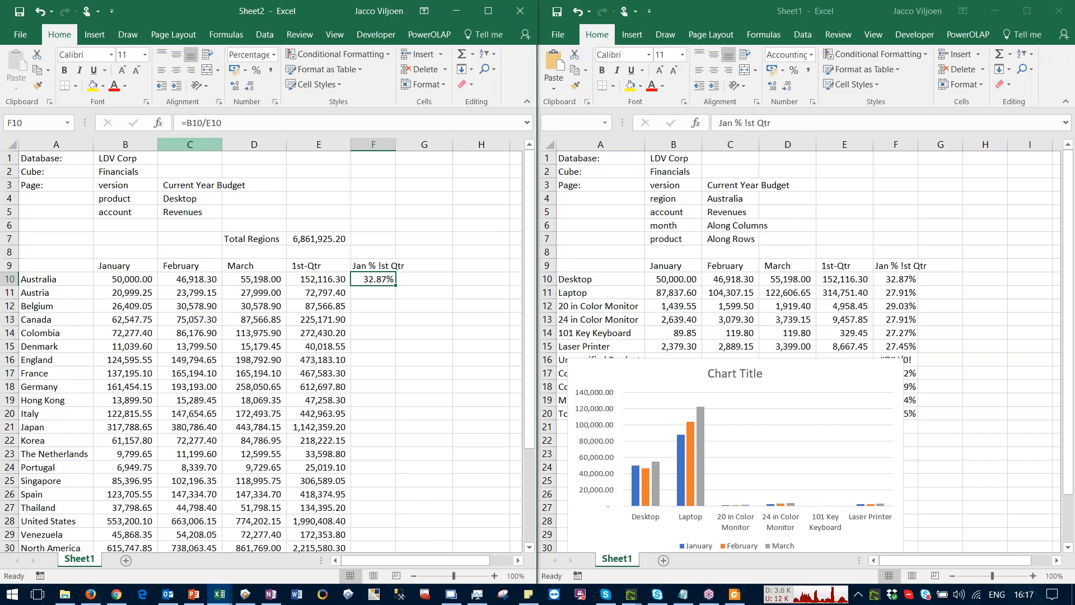
click(175, 145)
right_click(174, 147)
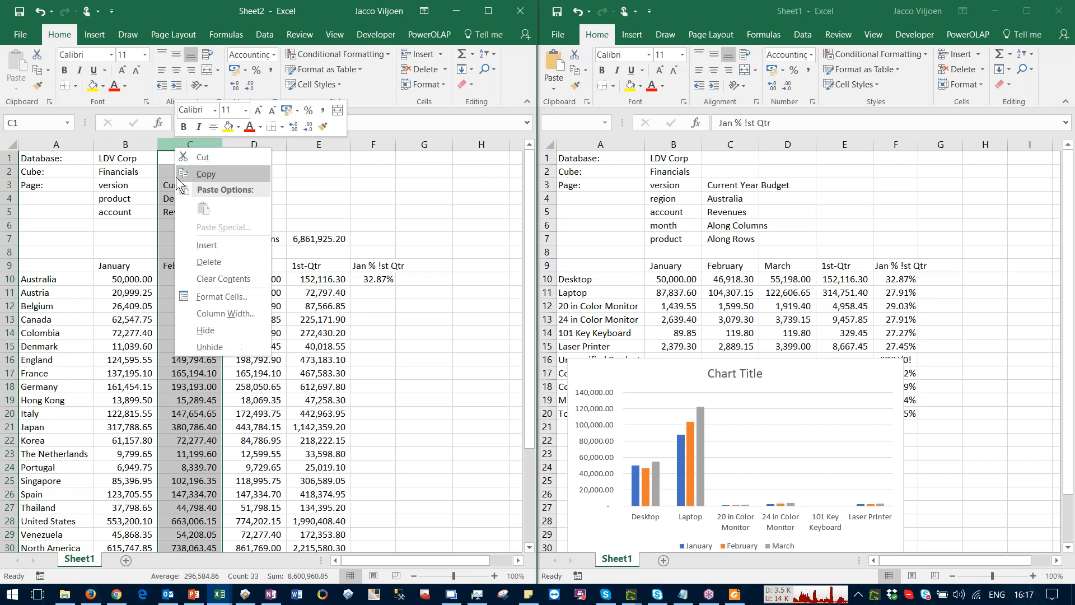
click(190, 246)
click(187, 333)
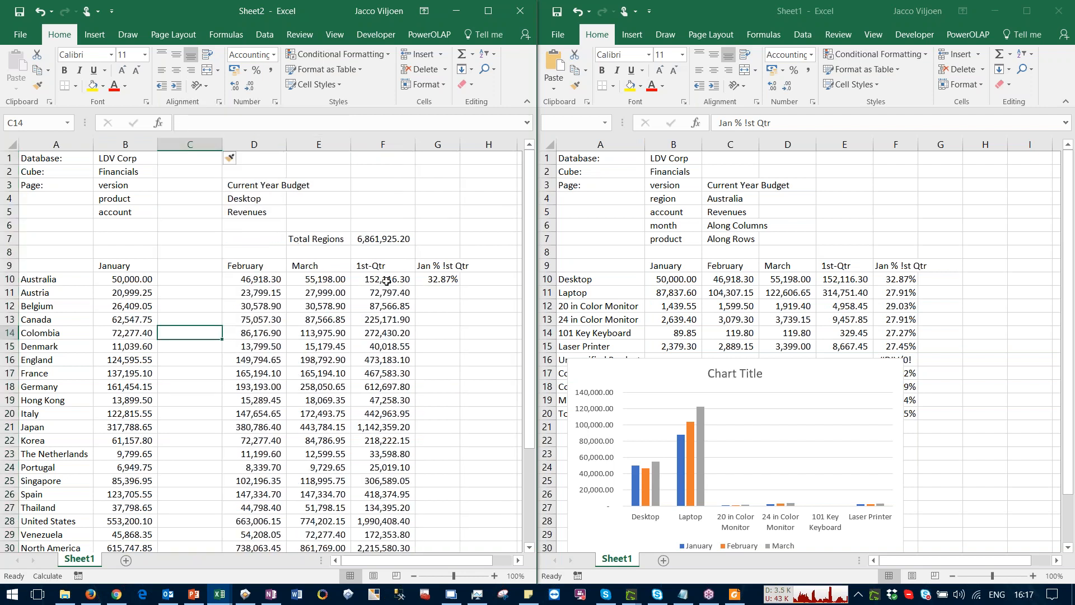
Step: Move the "Jan % !st Qtr" header and formula to C9:C10 and fill both cells down the column
drag(426, 265, 167, 259)
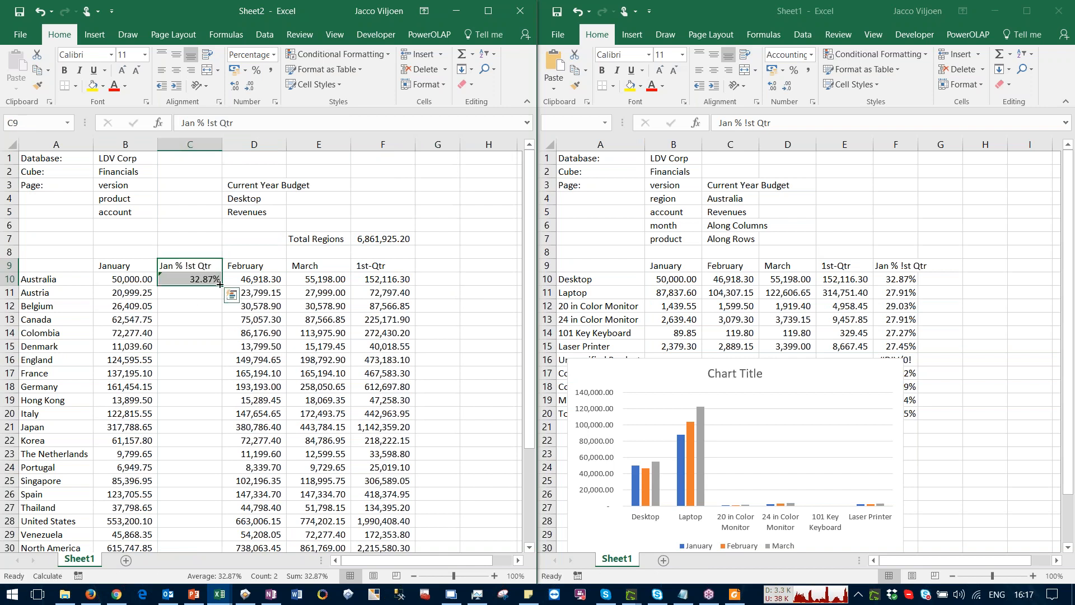
double_click(220, 284)
click(354, 323)
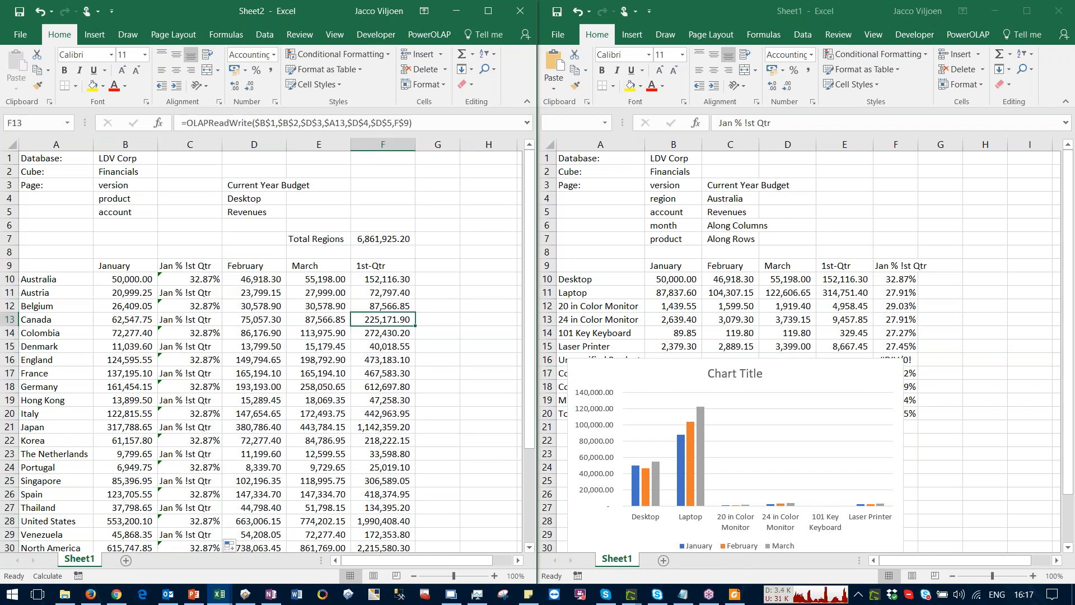
Step: Fill only the C10 percentage formula down column C of the Sheet2 workbook and recalculate it
key(F9)
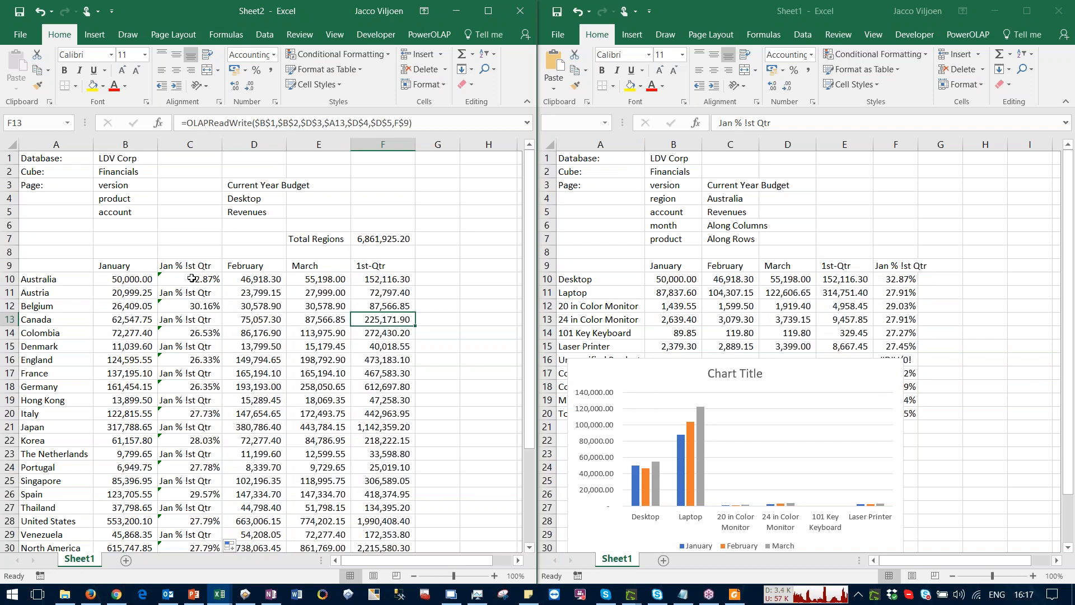
click(192, 277)
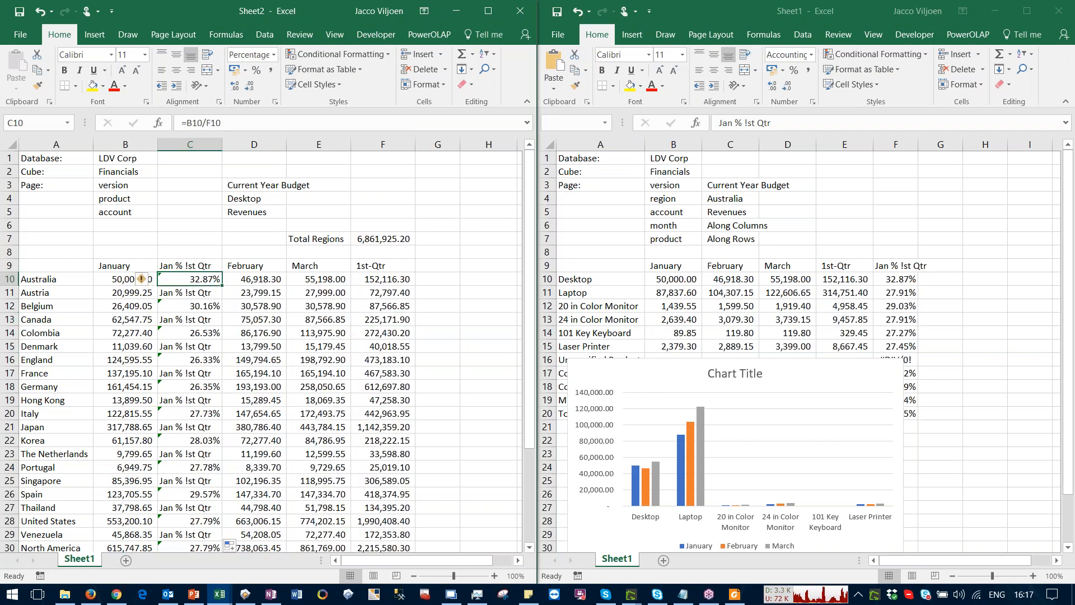
double_click(222, 286)
click(254, 319)
key(F9)
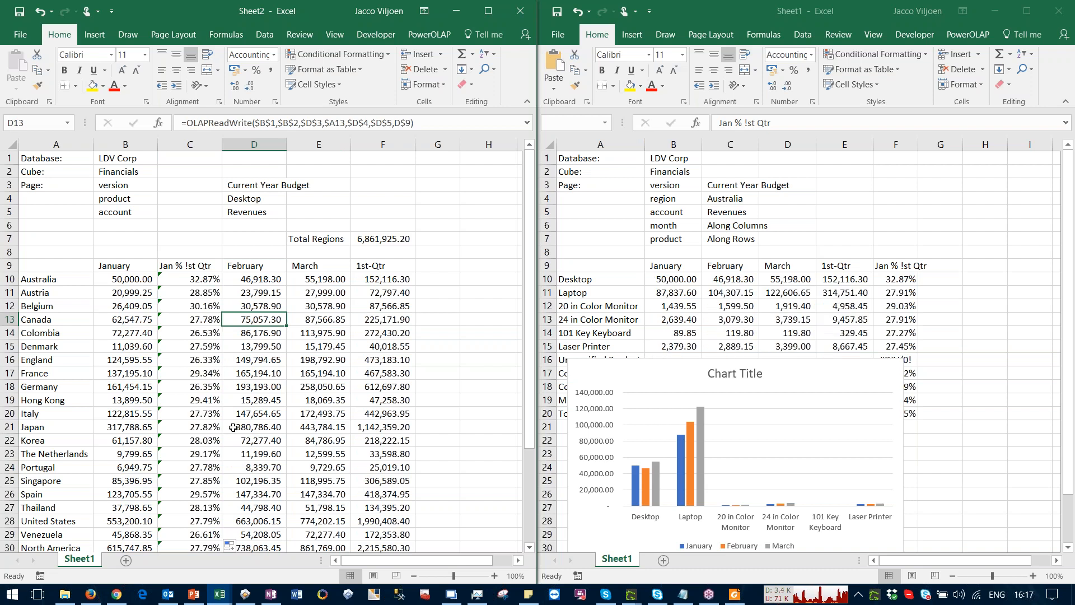
Step: Examine the OLAPReadWrite formula of Australia's January value in B10 and the cells it references
click(128, 280)
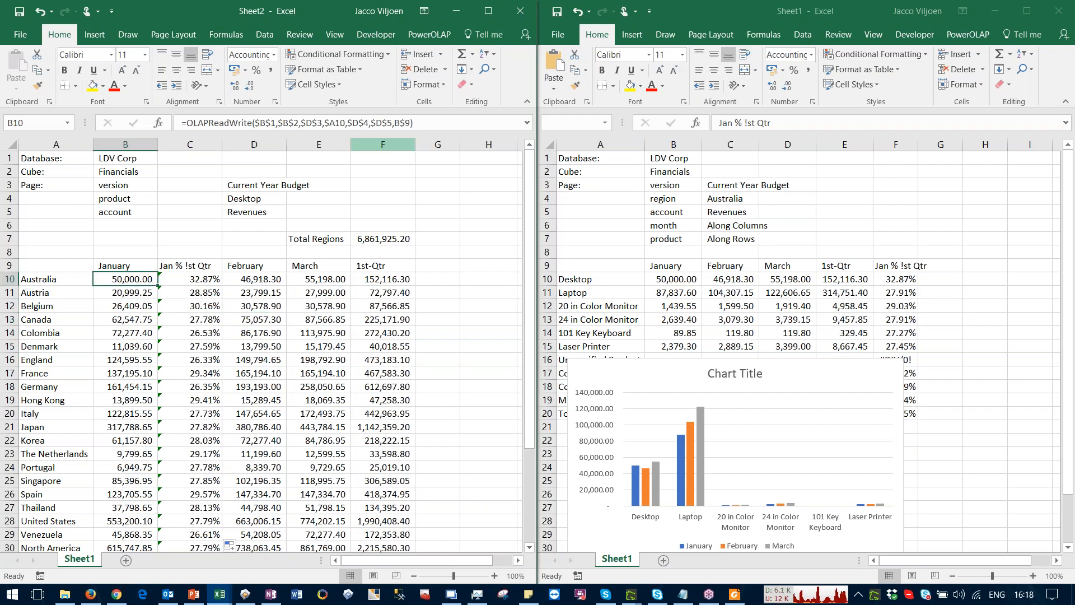
click(421, 124)
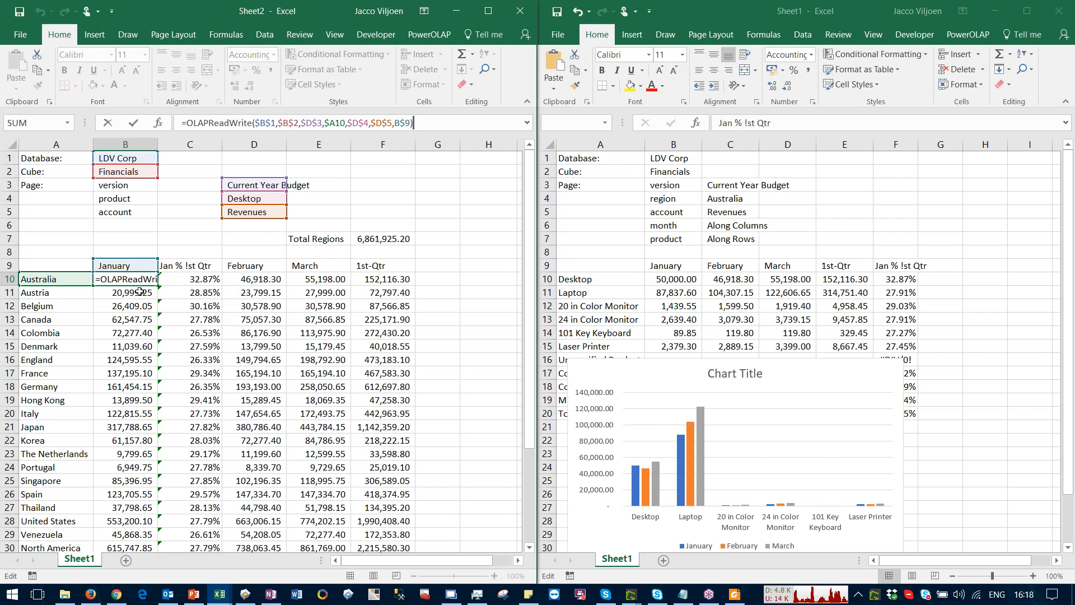
key(ctrl+Return)
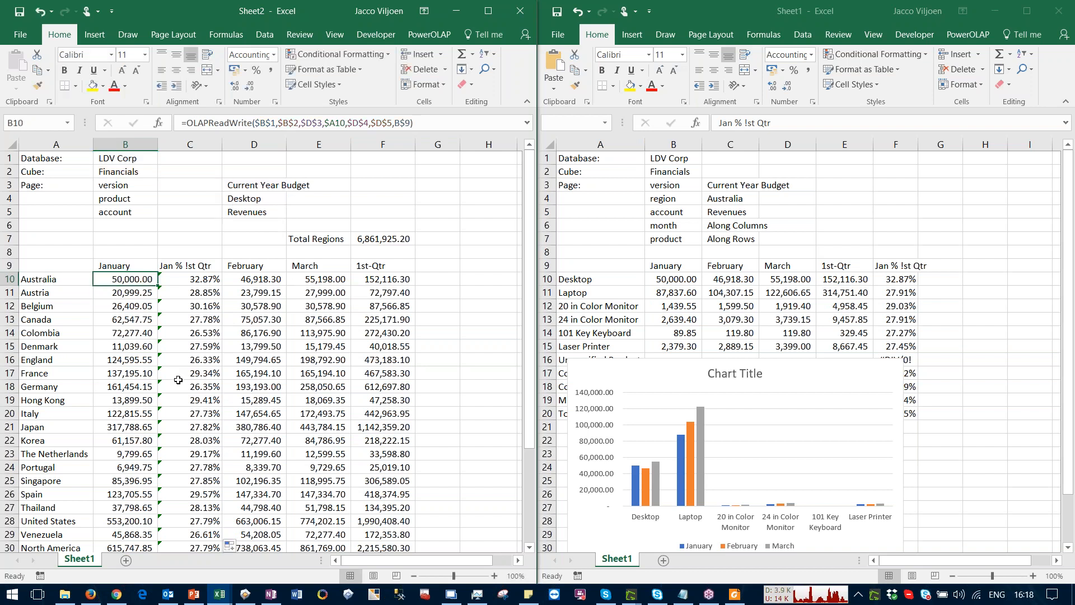
scroll(182, 379, down, 4)
scroll(178, 380, up, 4)
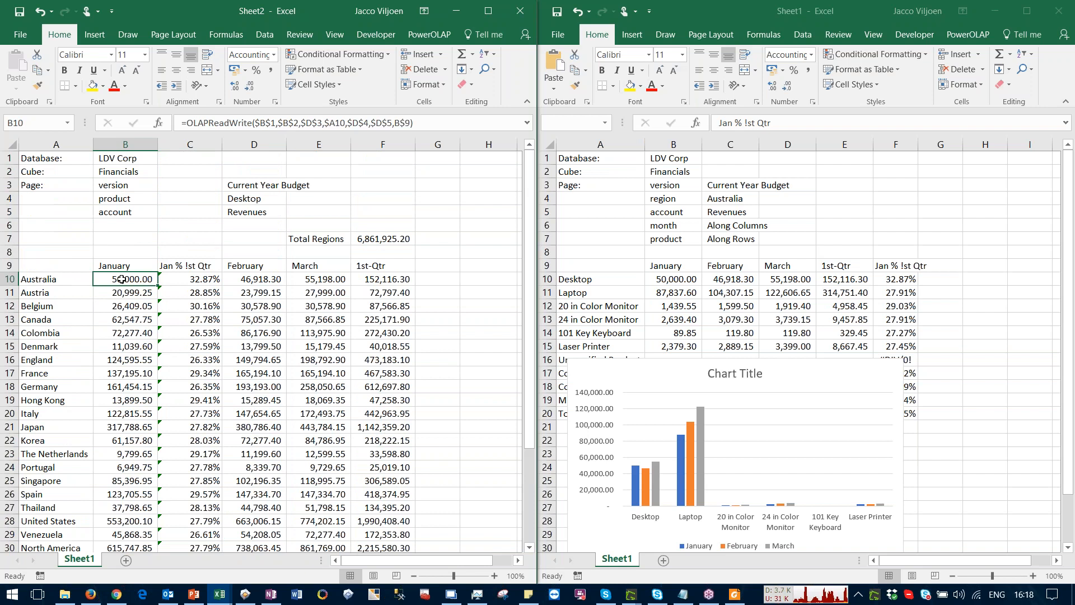
Step: Switch to PowerOLAP and set the Excel function for creating worksheets to OLAPTable in the options
click(245, 595)
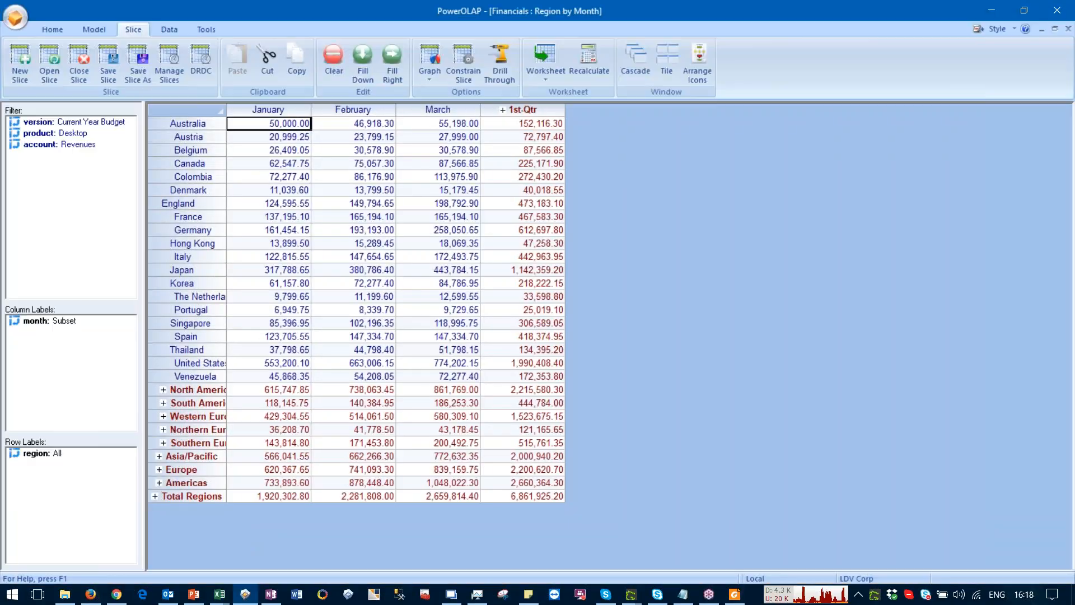
click(271, 323)
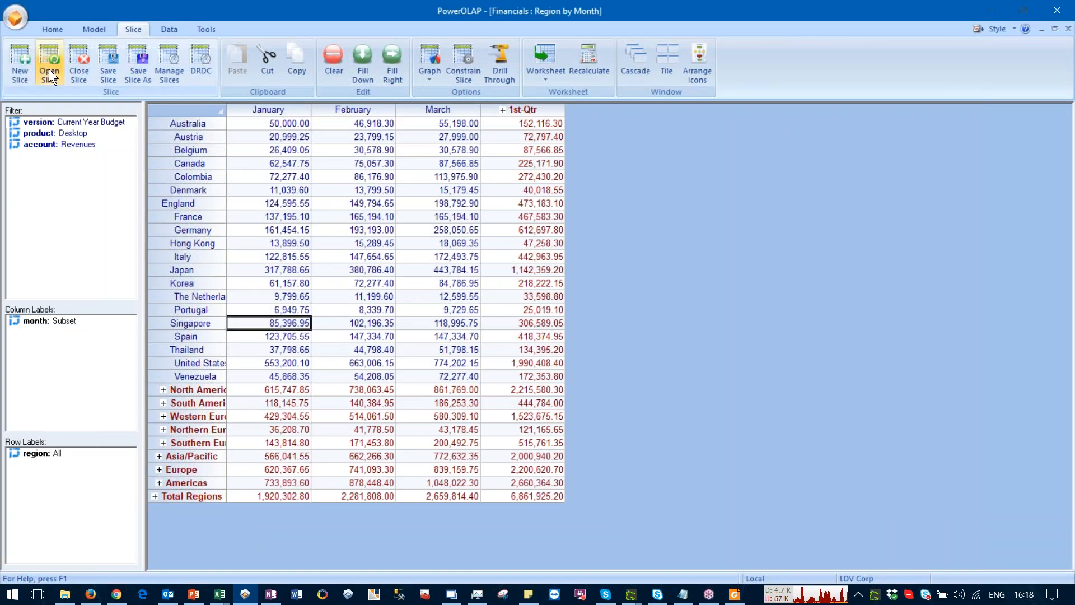
click(51, 30)
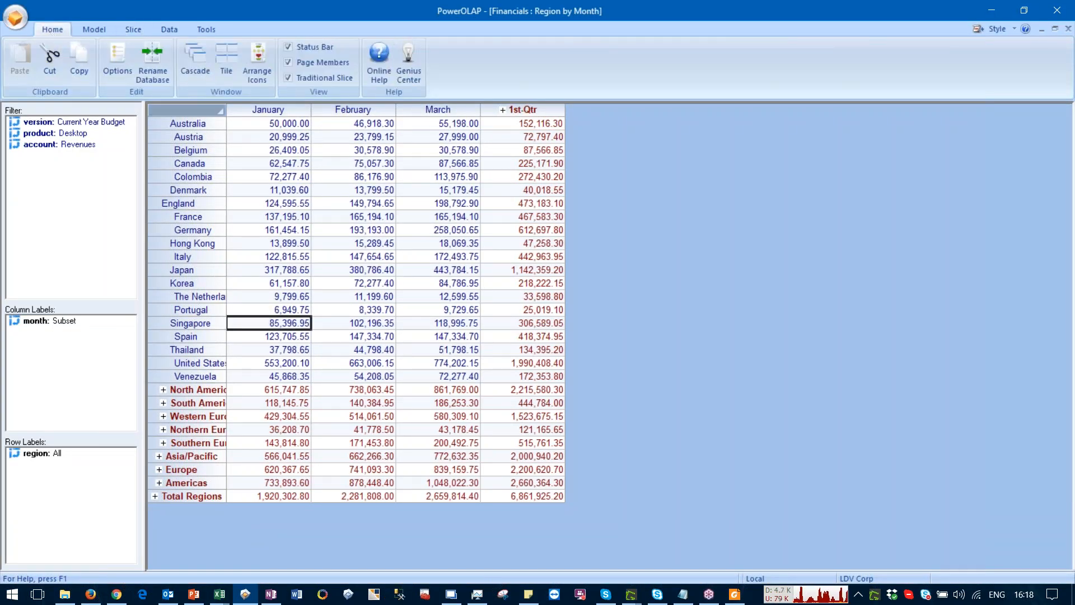
click(113, 72)
click(595, 180)
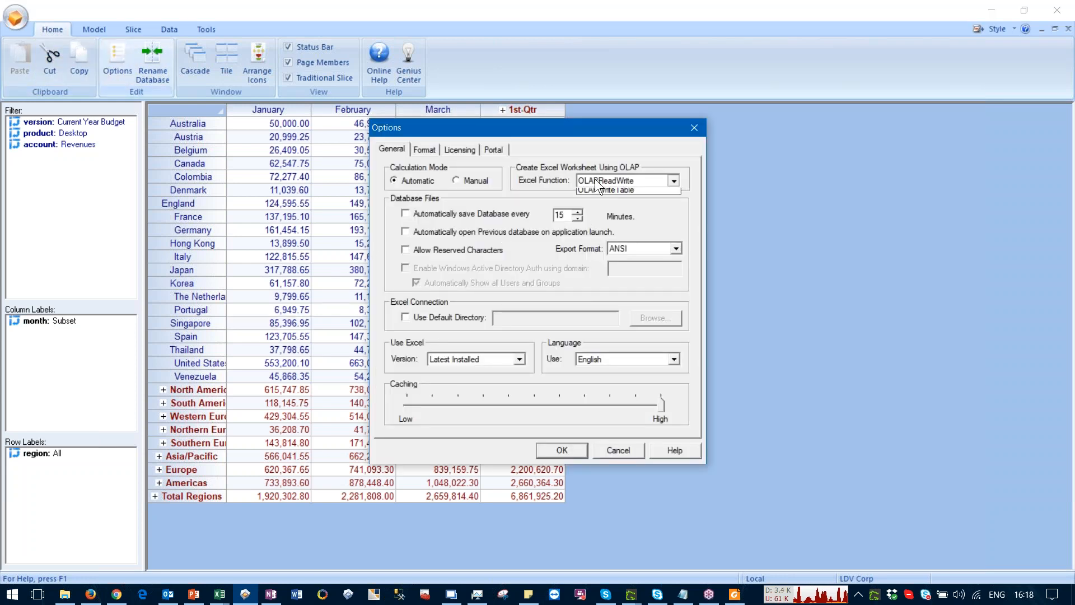
click(590, 204)
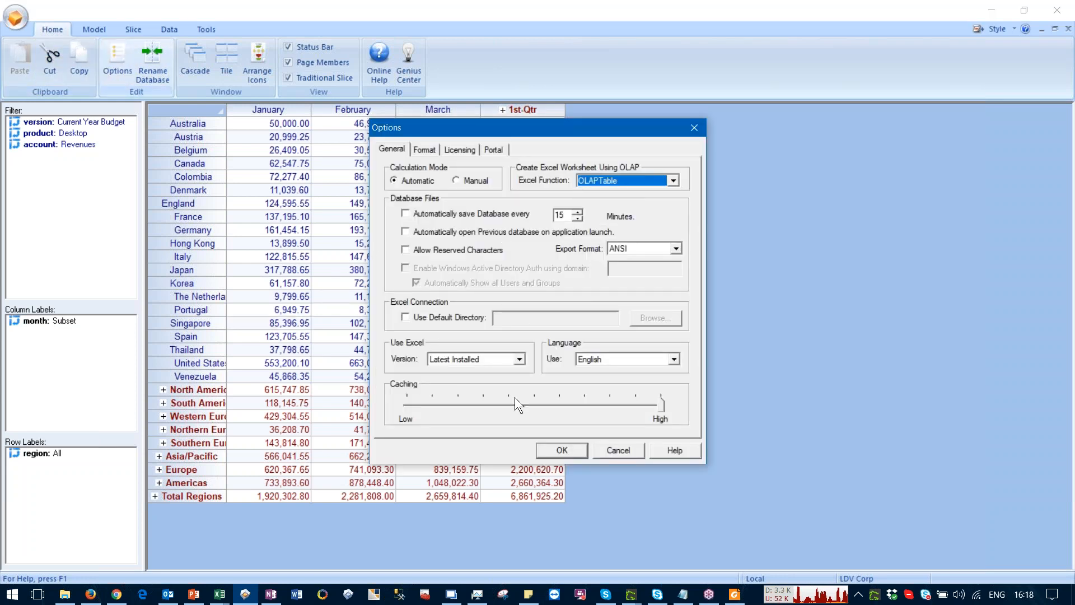
click(540, 449)
click(464, 372)
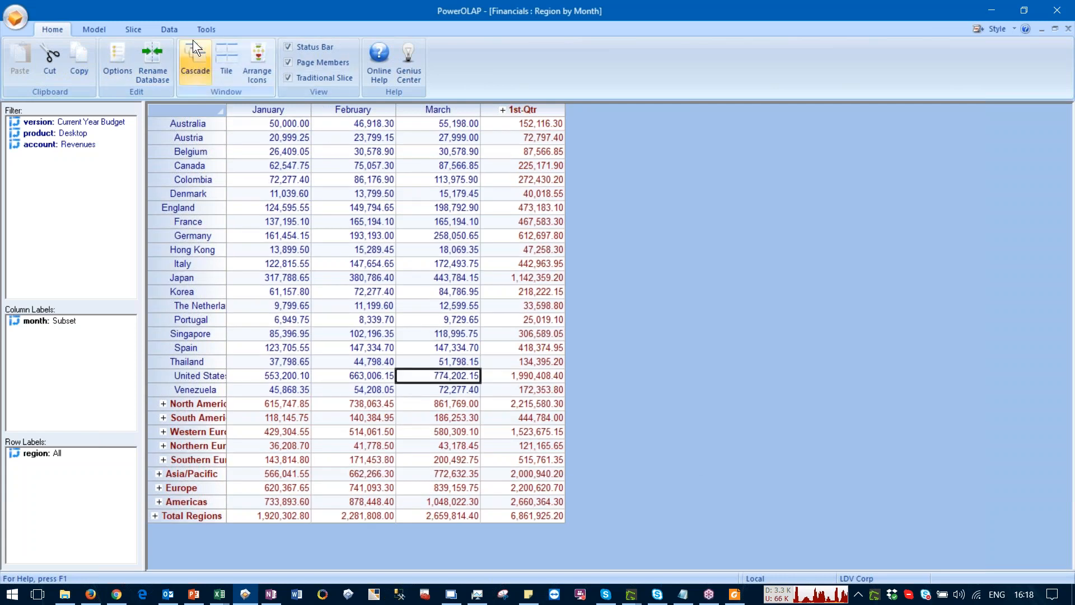
Step: Export the Region by Month slice to an OLAPTable worksheet and open the Sheet3 workbook maximized in Excel
click(140, 27)
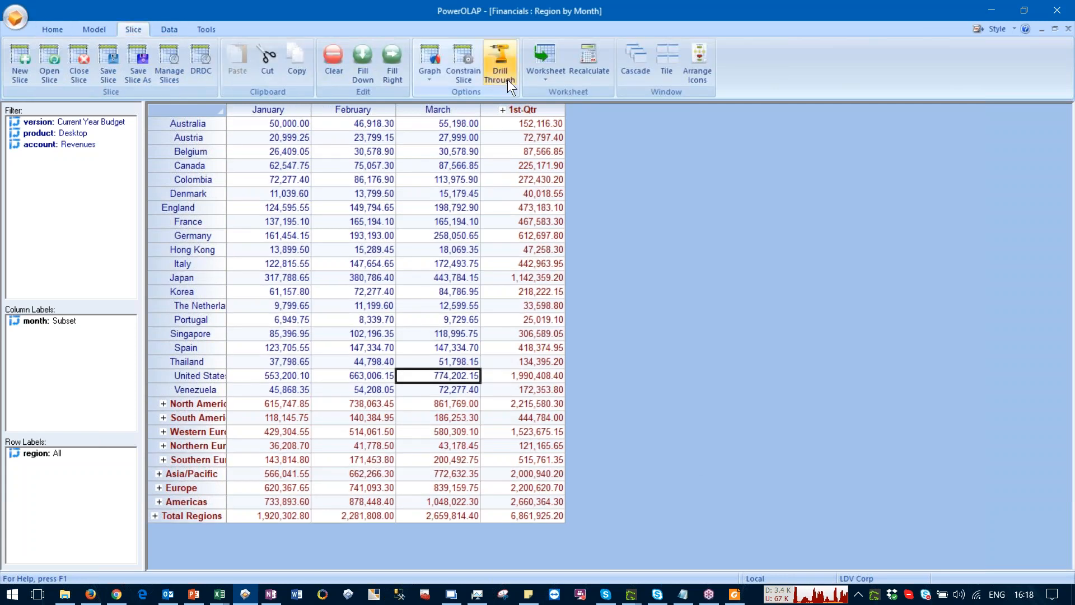
click(538, 77)
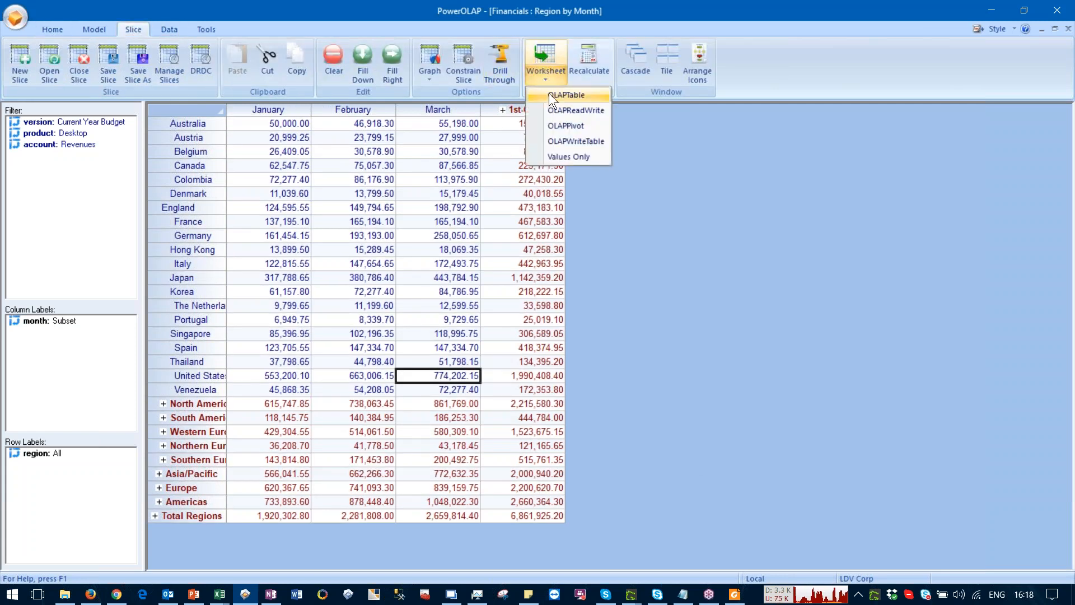
click(563, 150)
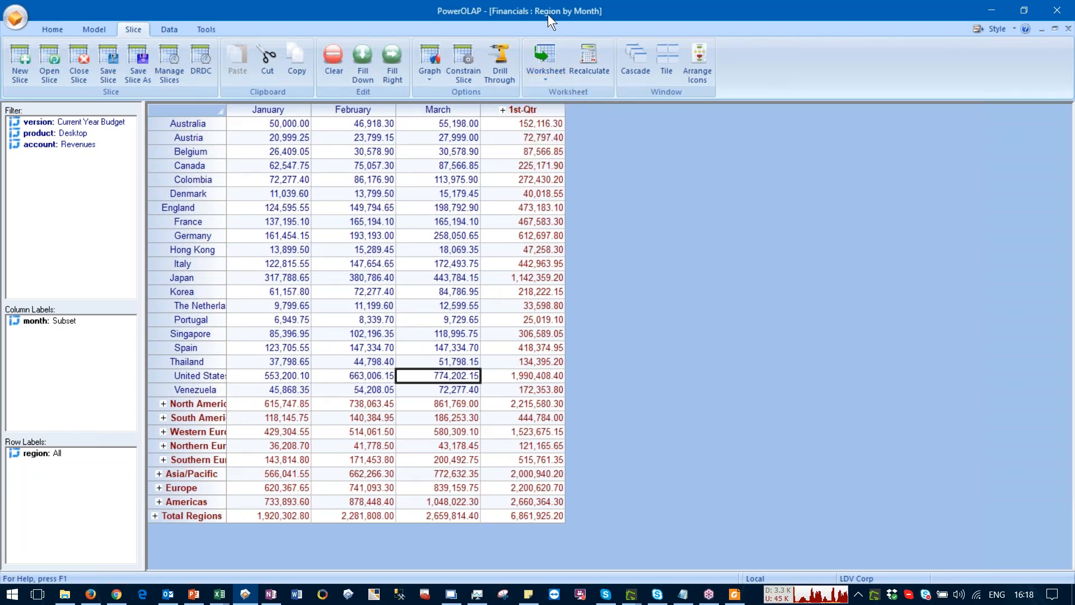
click(541, 51)
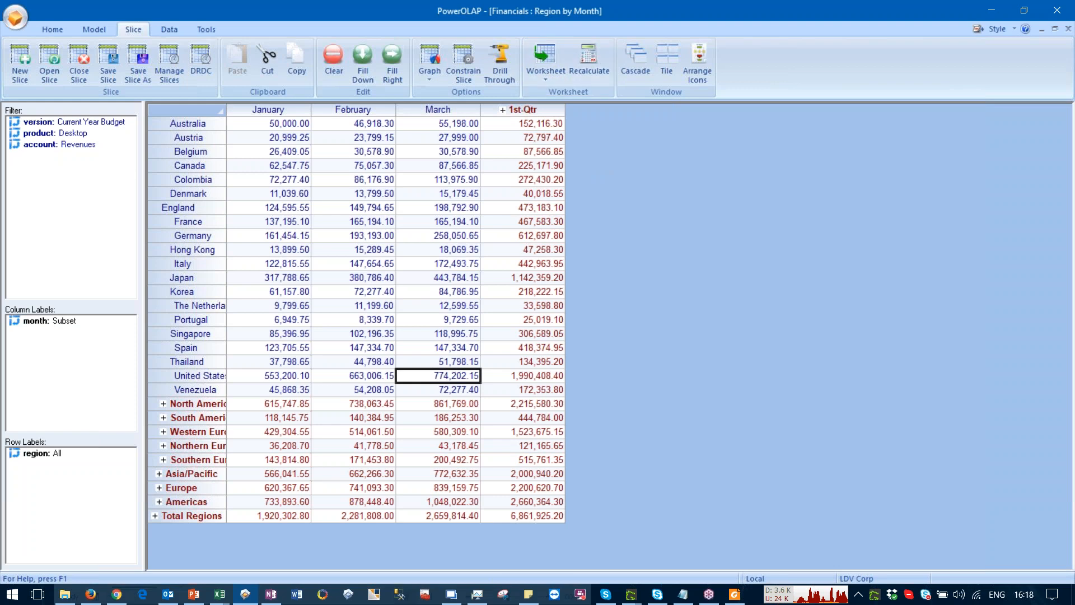
mouse_move(221, 597)
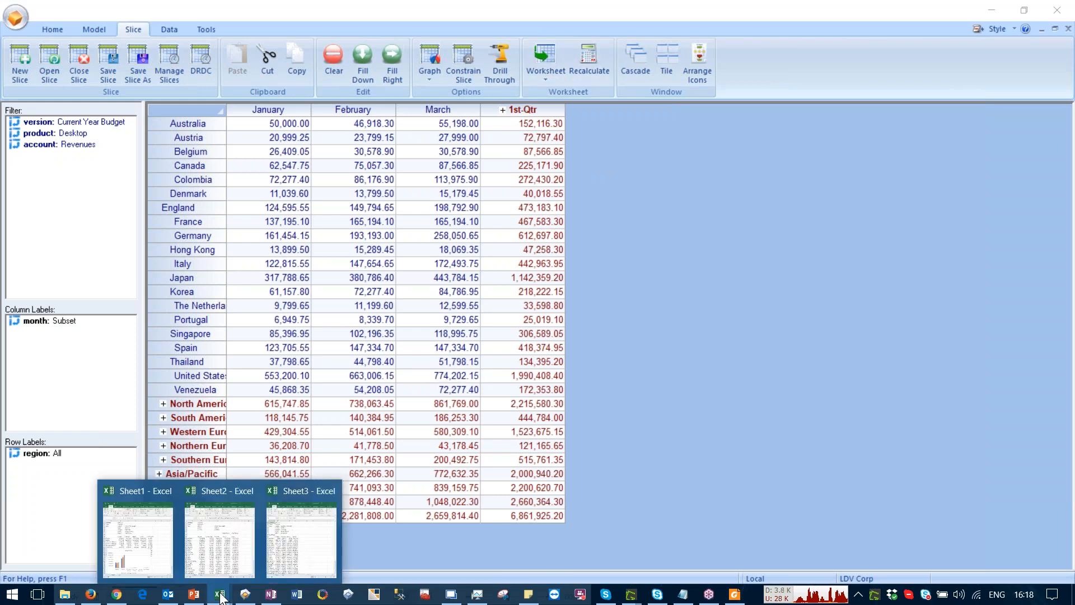
click(290, 553)
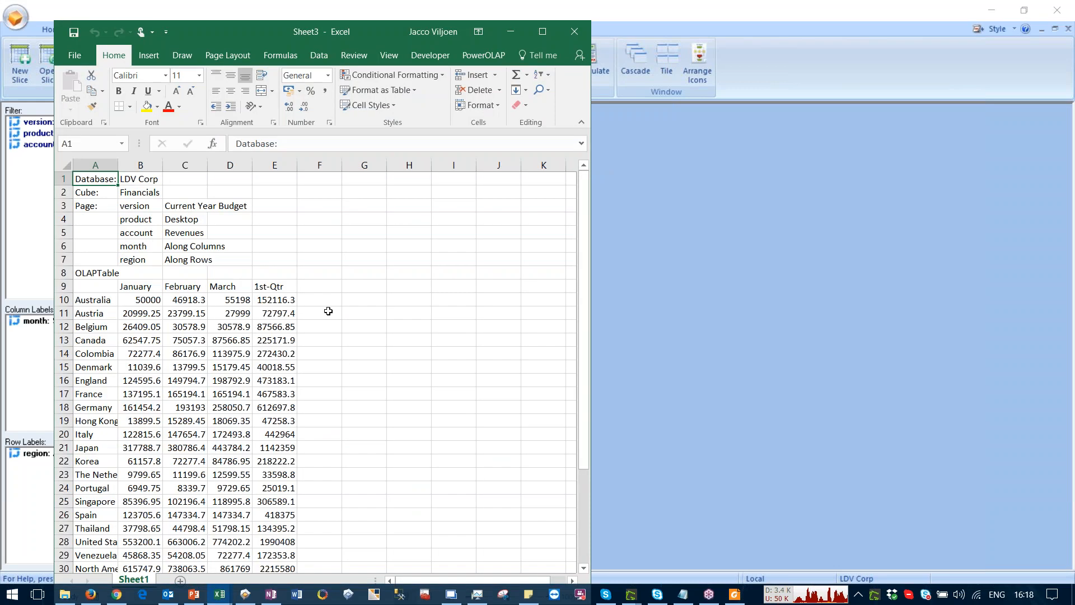
click(541, 32)
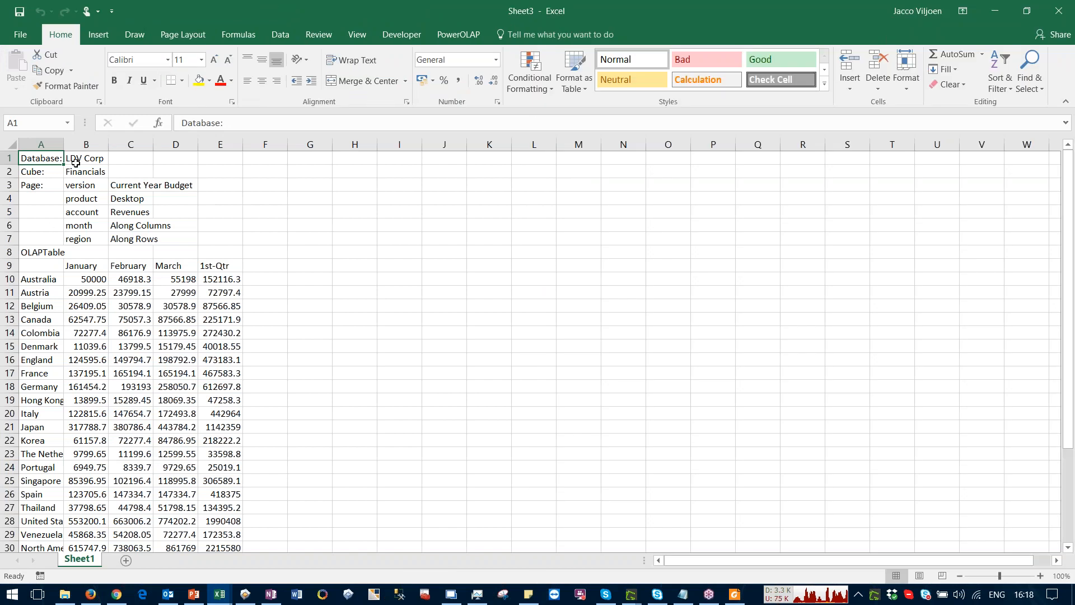
Step: Apply the comma number style to columns B through E of the Sheet3 workbook
drag(87, 144, 205, 147)
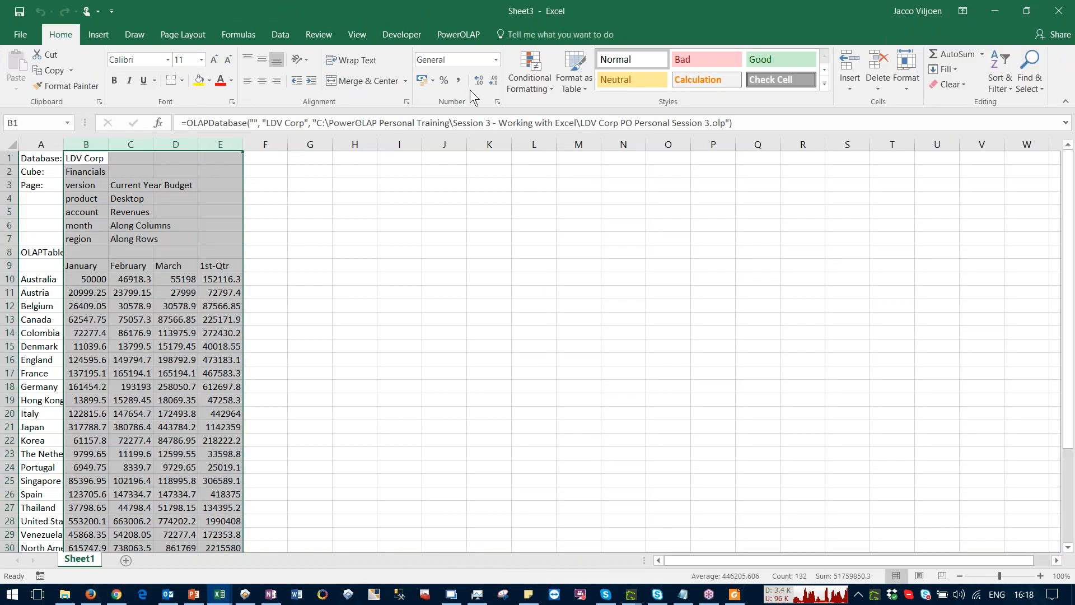
click(458, 80)
click(129, 309)
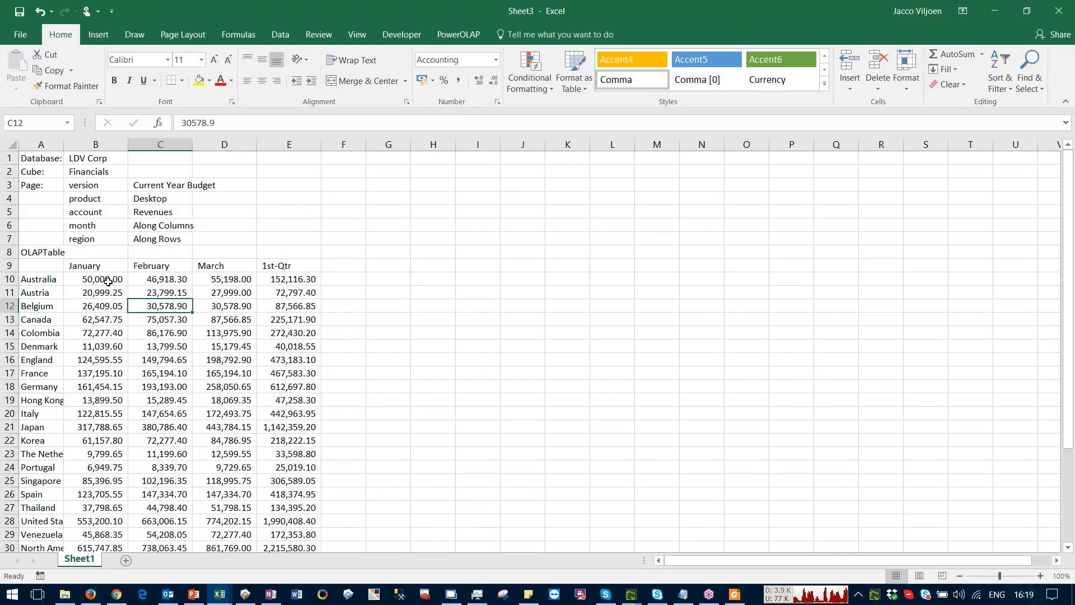
Step: Insert a blank column between January and February in the Sheet3 workbook
click(150, 143)
right_click(150, 144)
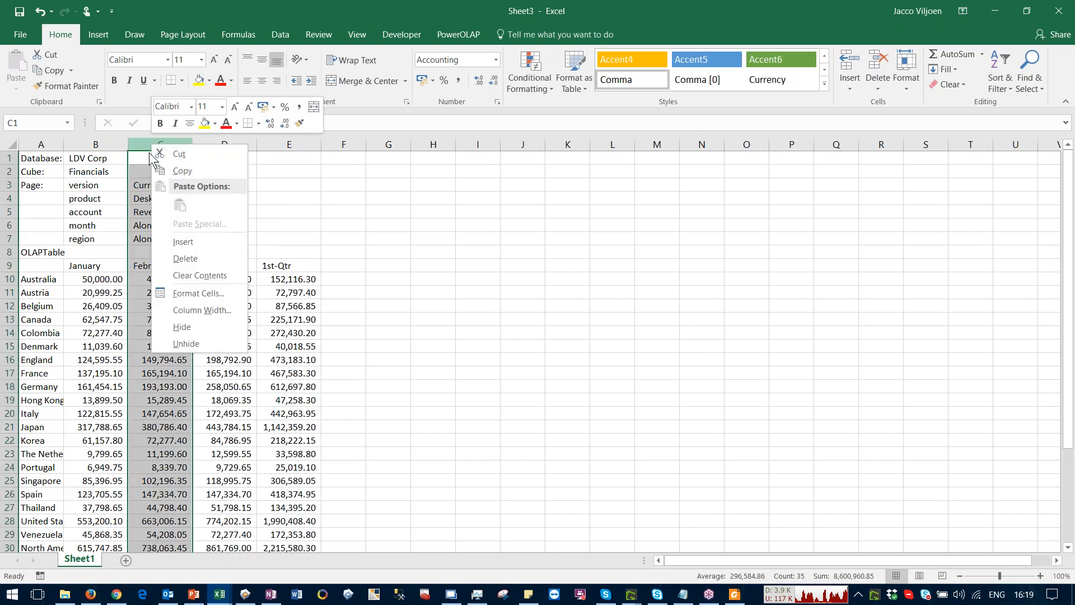
click(175, 241)
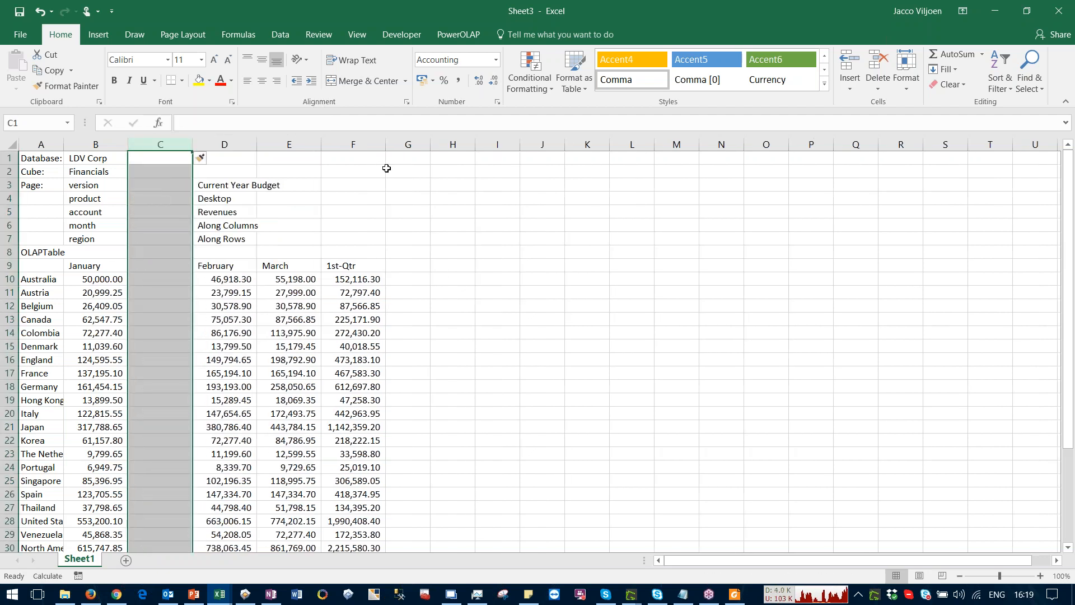
click(408, 198)
Step: Place the Sheet3 workbook side by side with the Sheet2 workbook
key(super+Right)
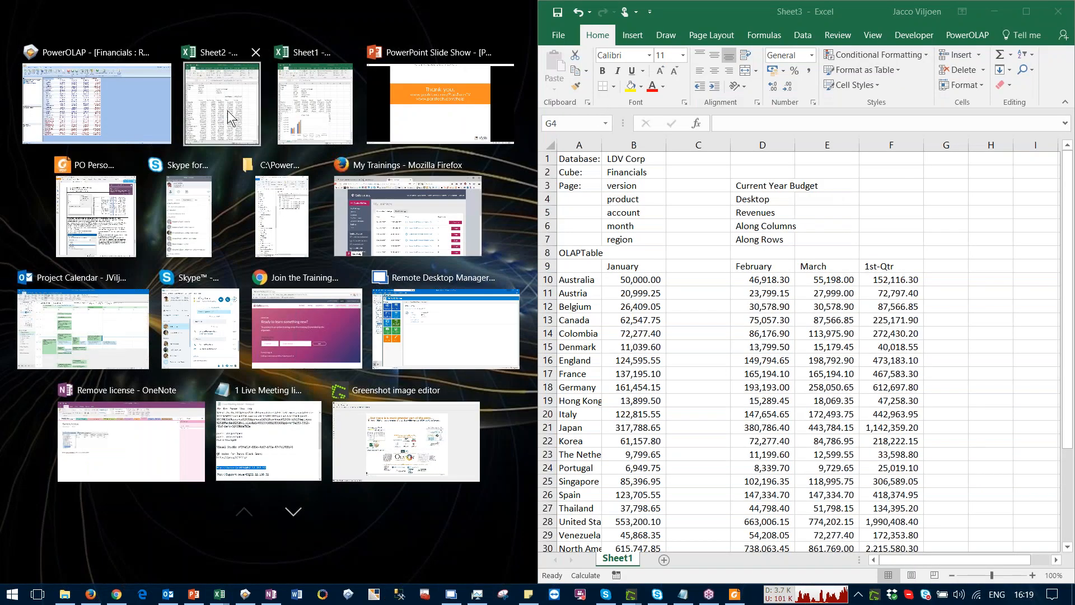
click(220, 114)
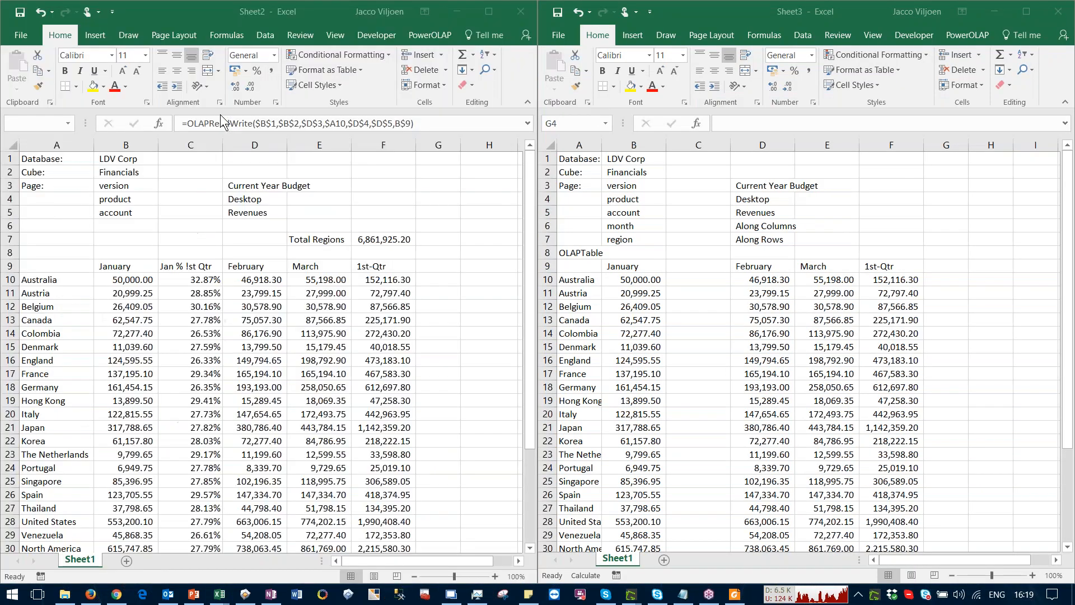
click(240, 343)
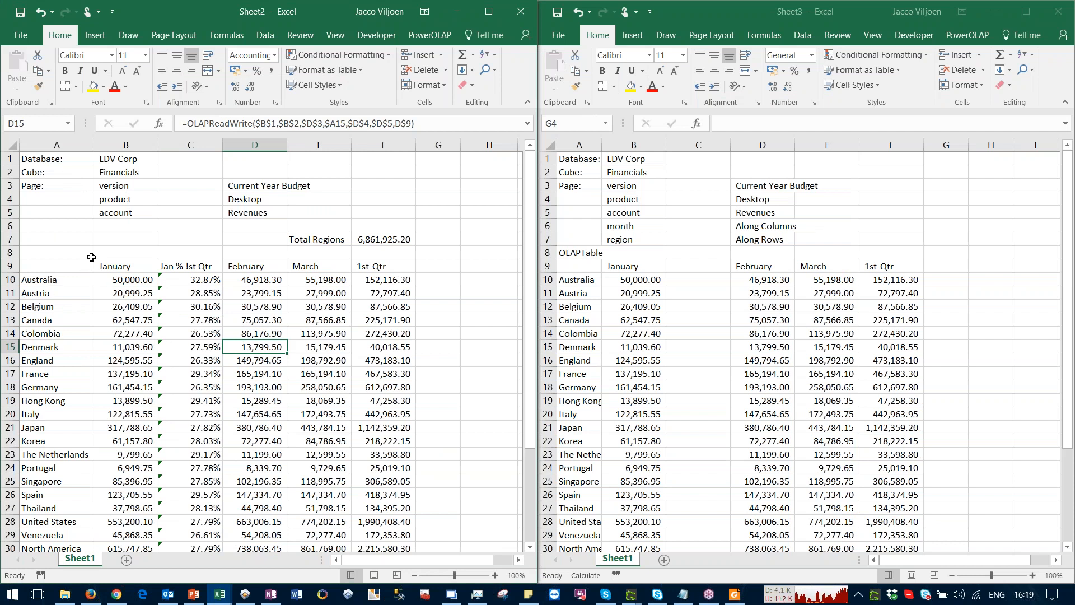
Step: Copy the "Jan % !st Qtr" header and first formula from C9:C10 of Sheet2 into C9:C10 of Sheet3 and recalculate
click(190, 268)
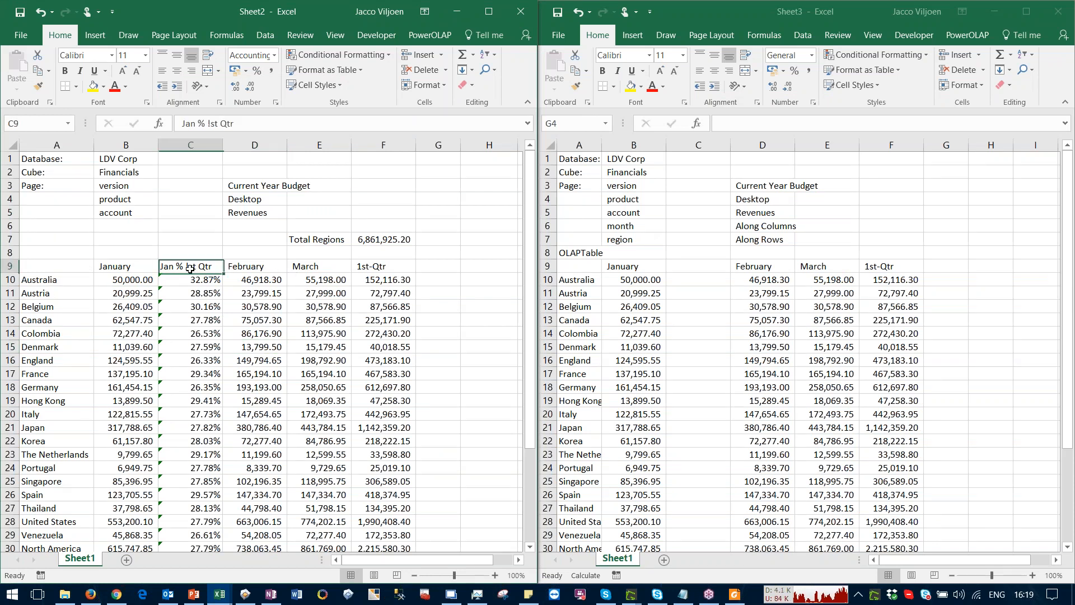
drag(189, 268, 184, 279)
key(ctrl+q)
click(690, 271)
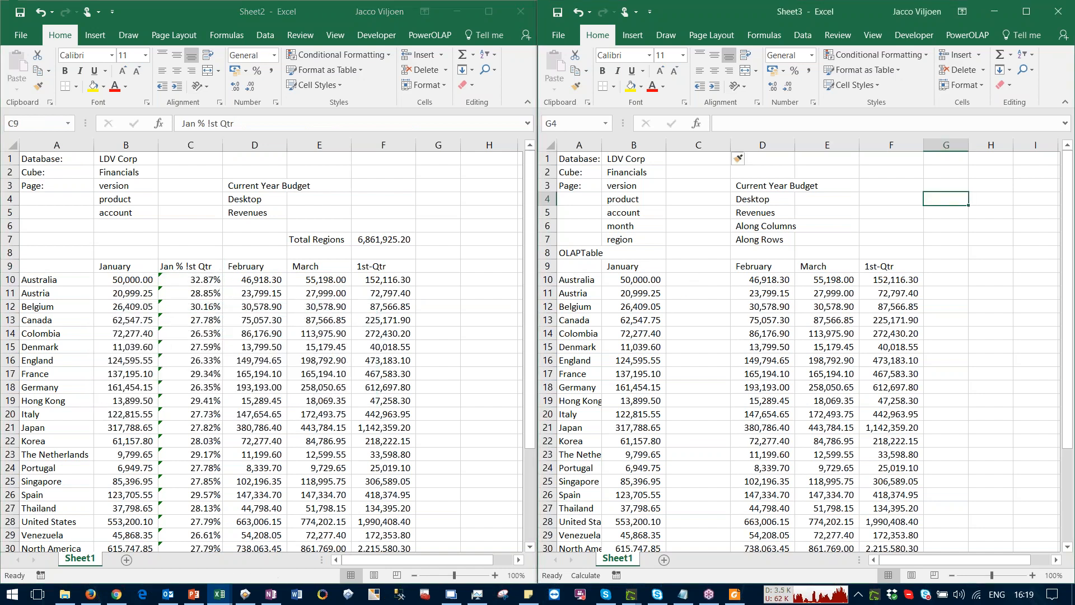
click(693, 268)
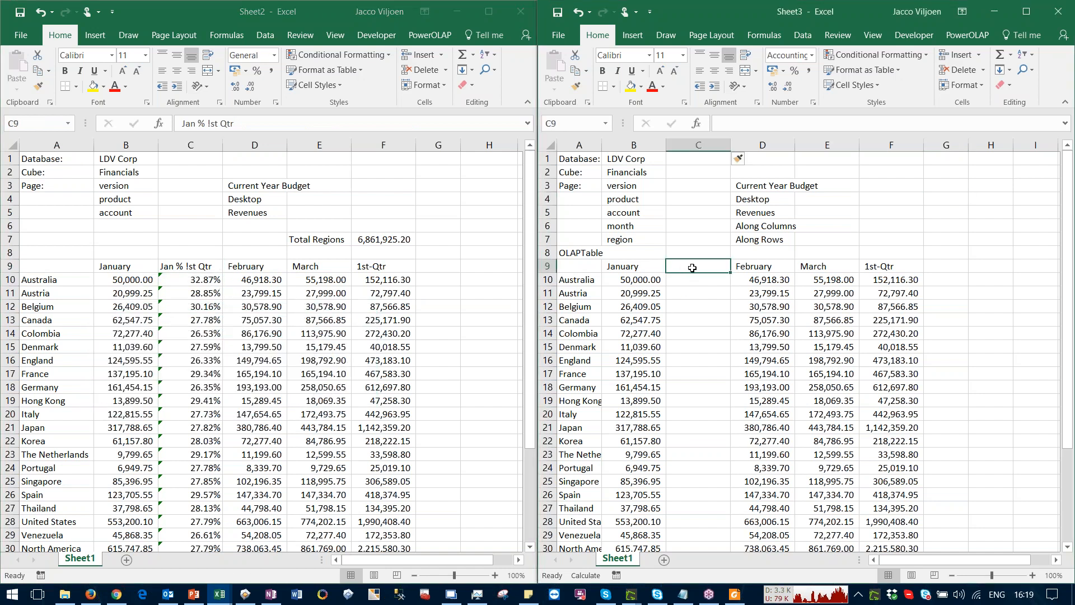
click(195, 275)
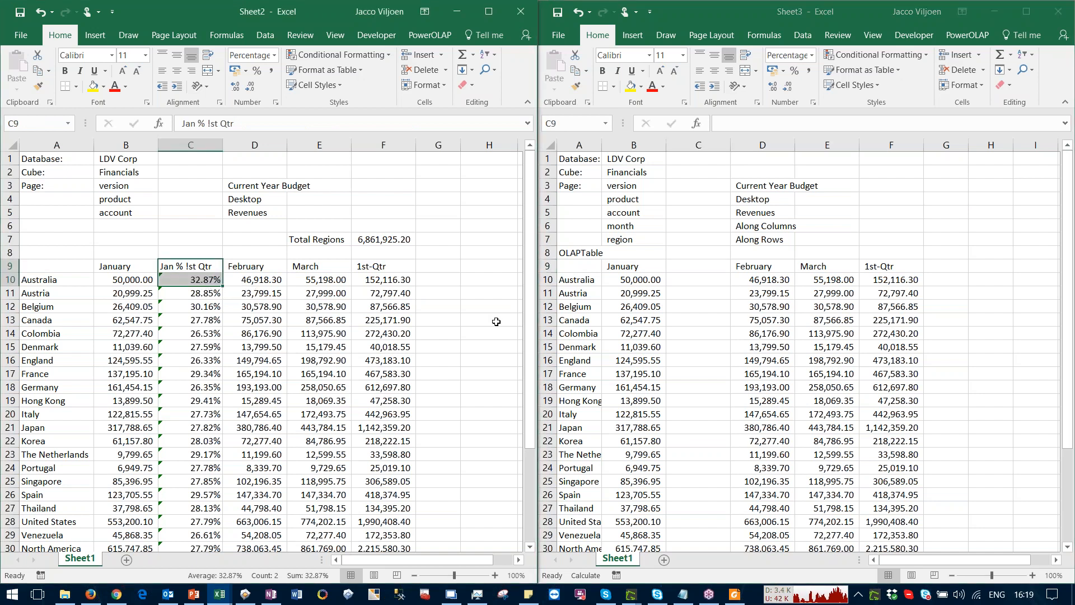
key(F9)
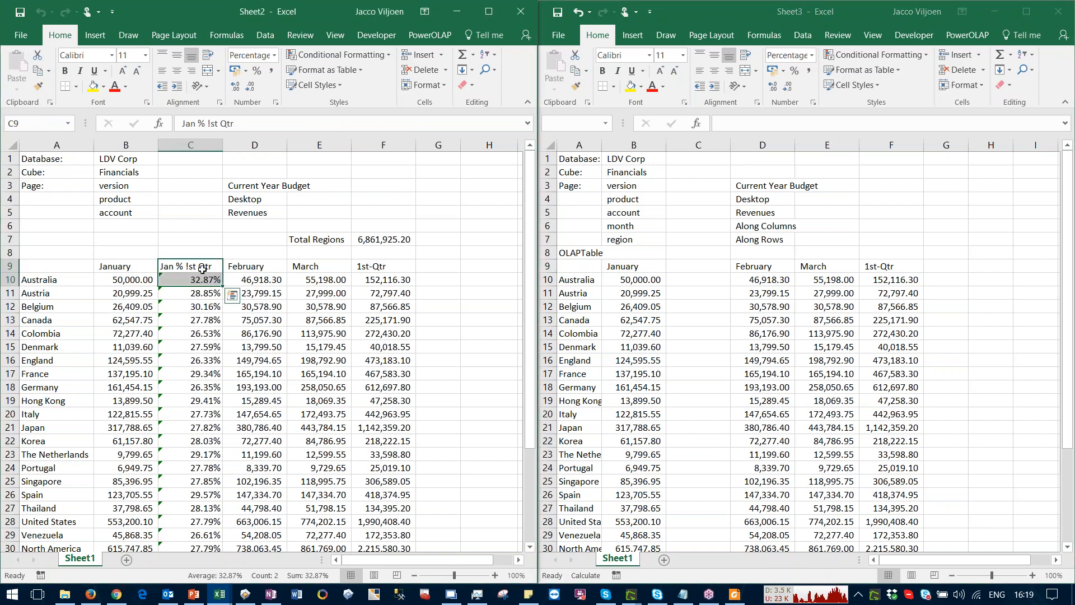
key(ctrl+c)
click(698, 266)
key(ctrl+v)
click(695, 333)
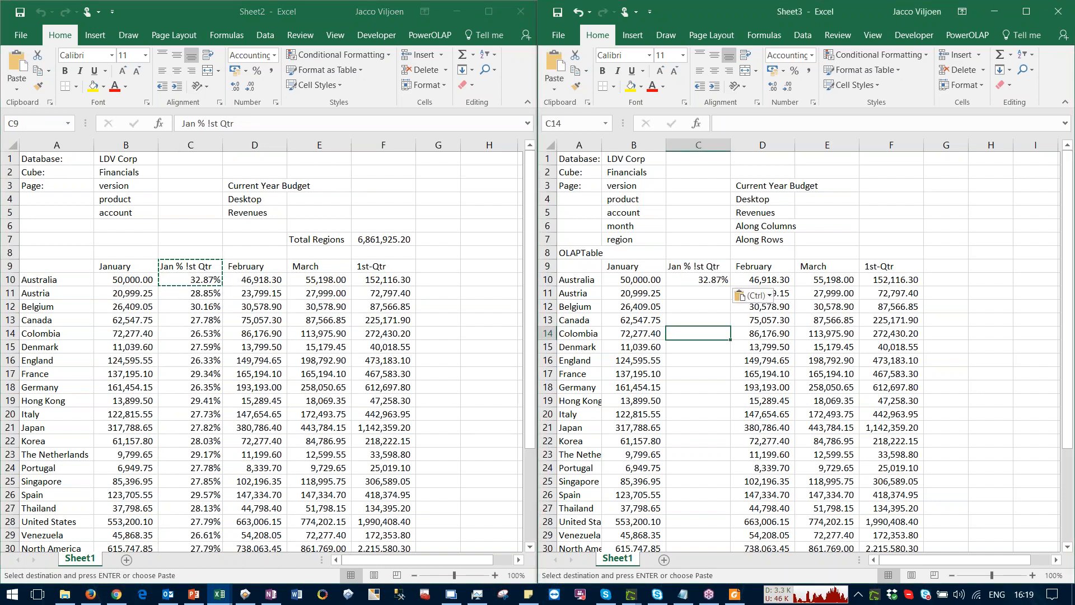
click(693, 266)
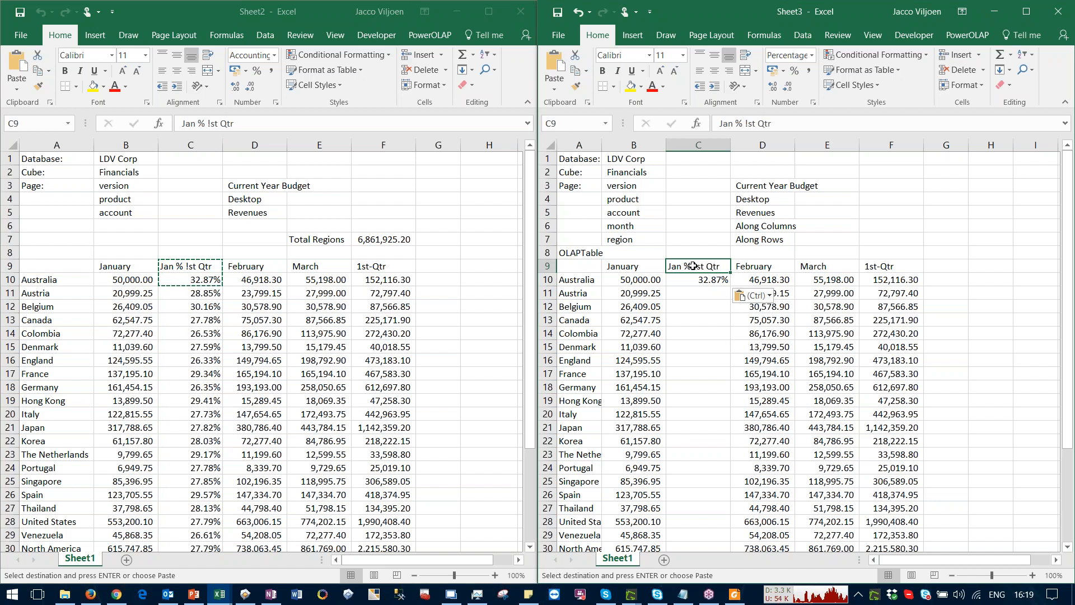
key(ctrl+z)
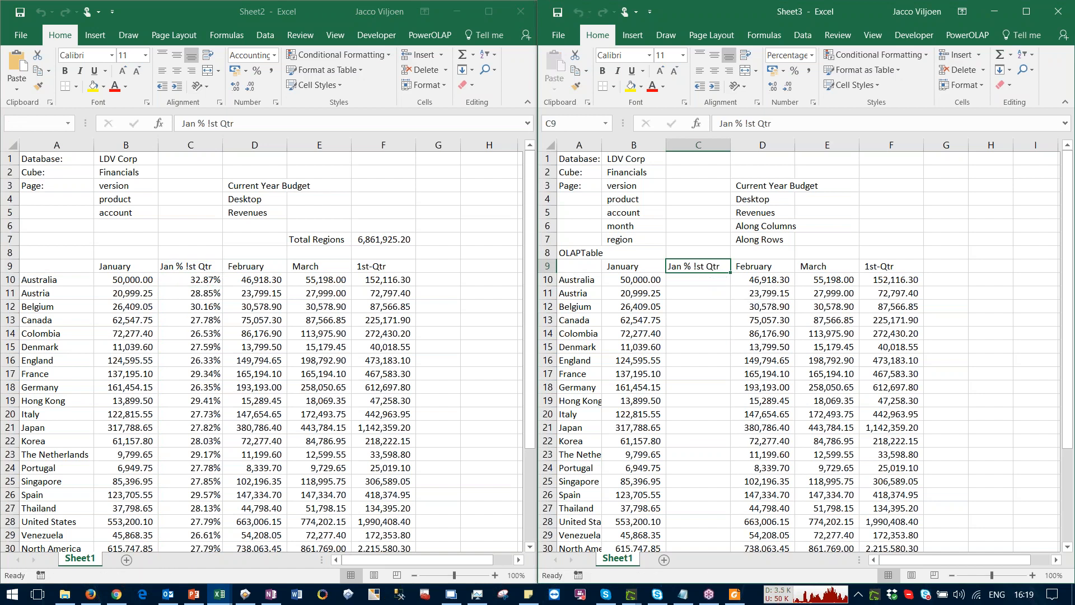
Step: Inspect the OLAPReadWrite formula behind Australia's January value in B10 of Sheet2
click(695, 279)
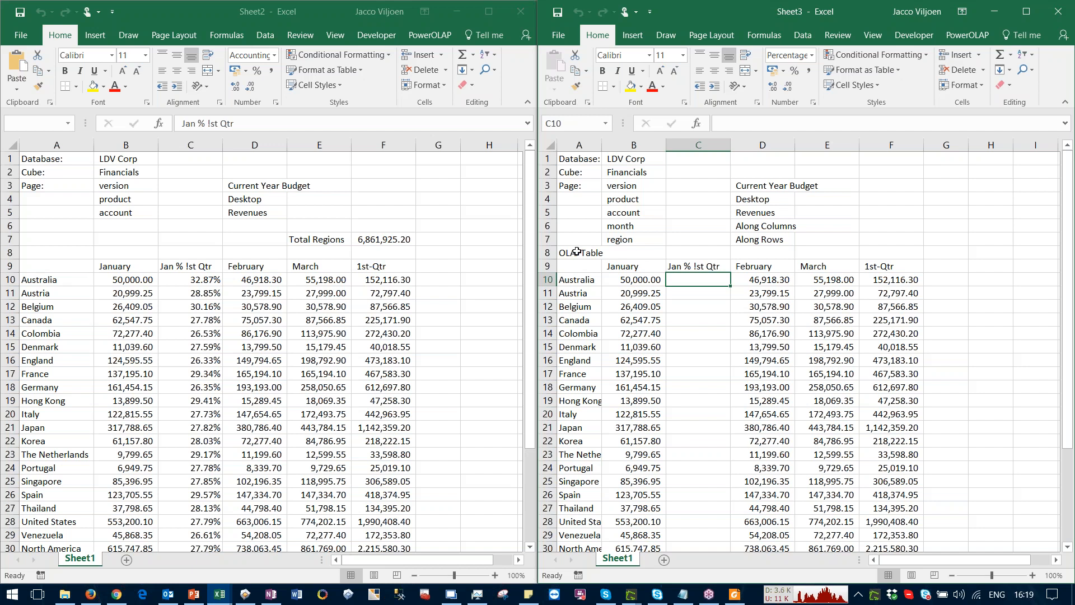
click(121, 278)
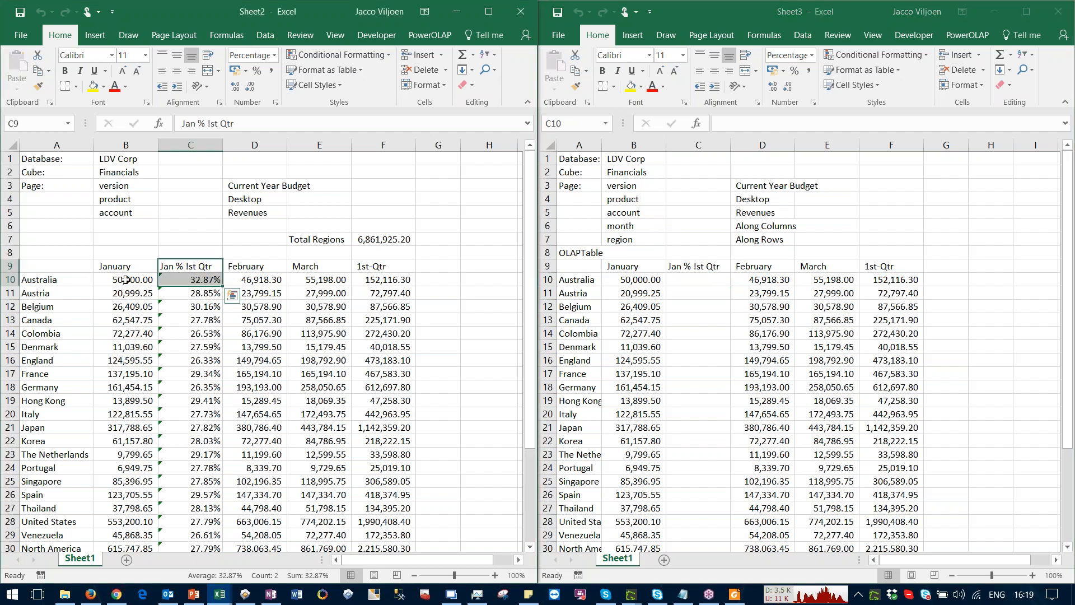
double_click(121, 280)
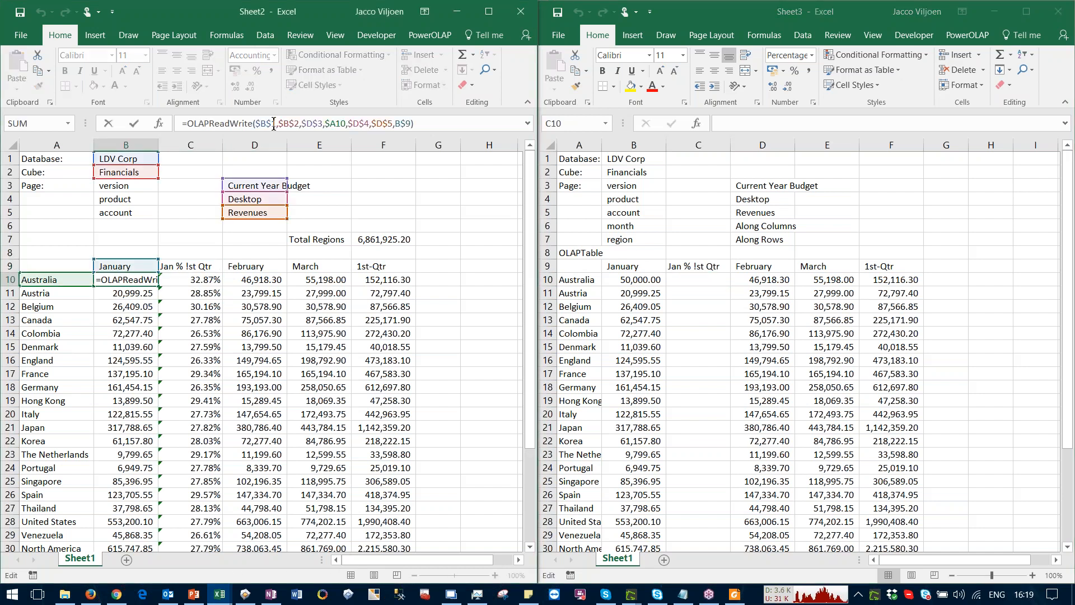
key(Escape)
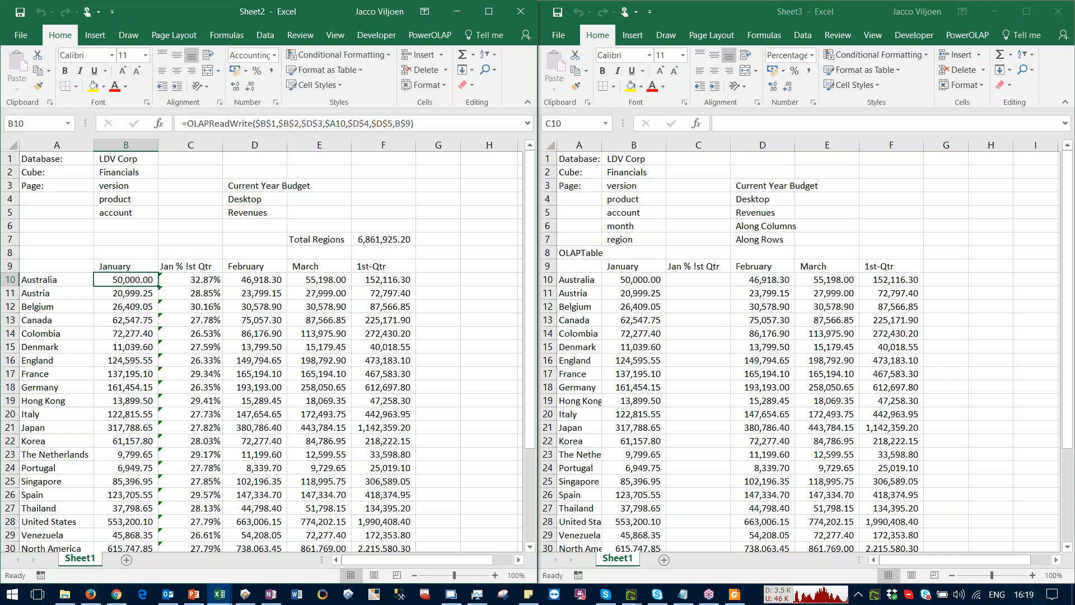
Step: Inspect the OLAPTable formula in A8 of Sheet3 and compare its cell values with the Sheet2 workbook
click(578, 252)
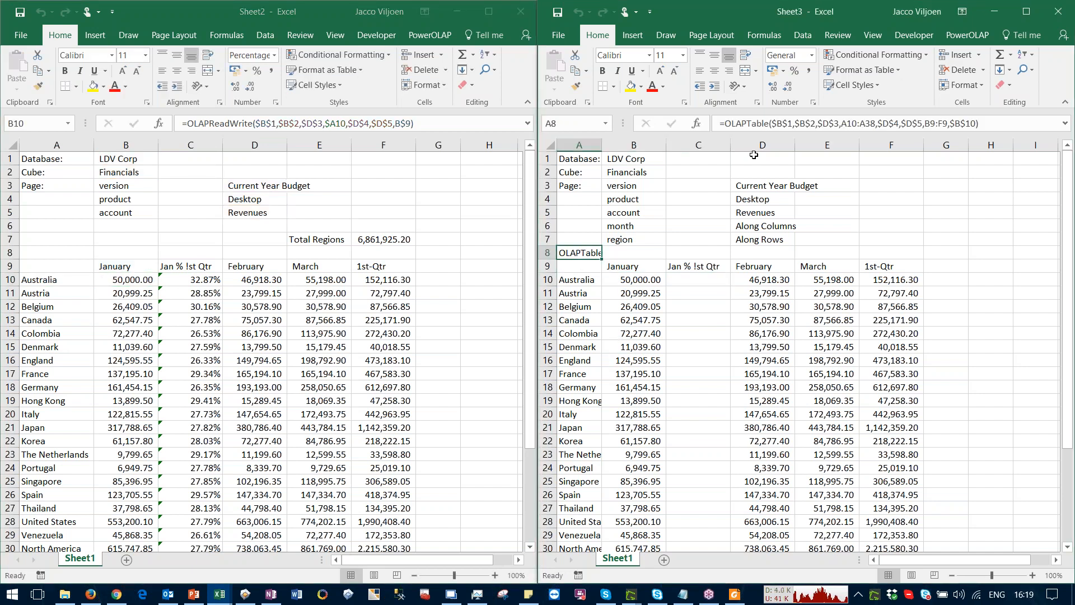
click(768, 126)
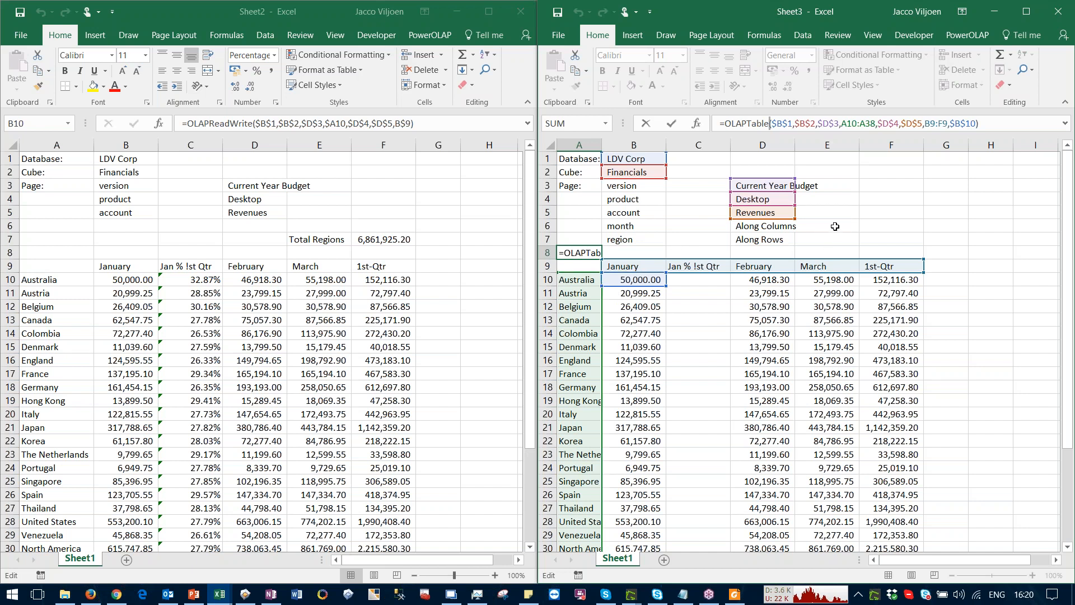
key(Return)
click(830, 344)
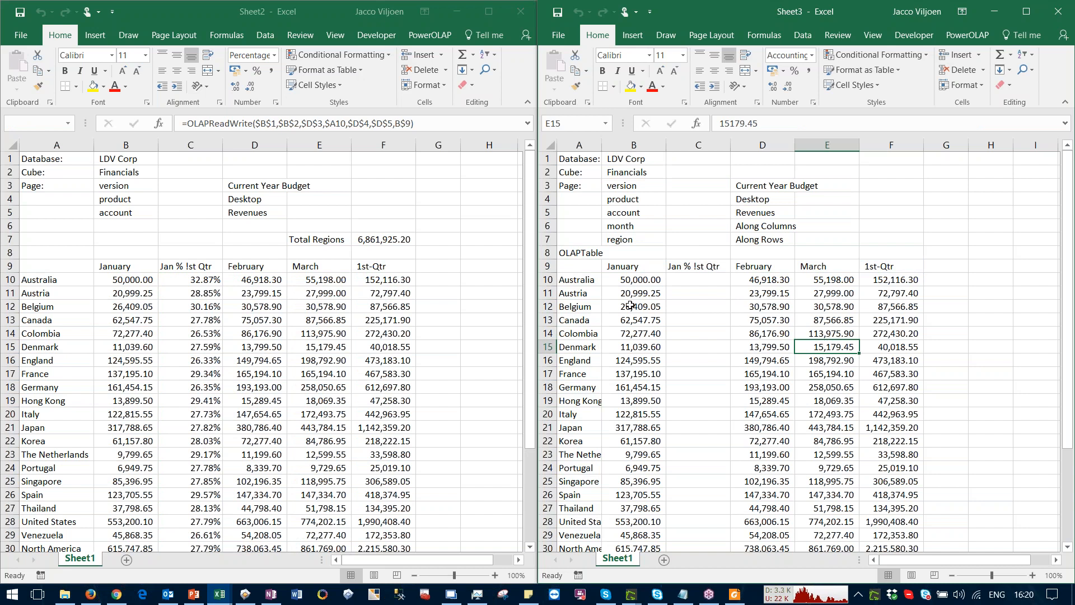
click(330, 354)
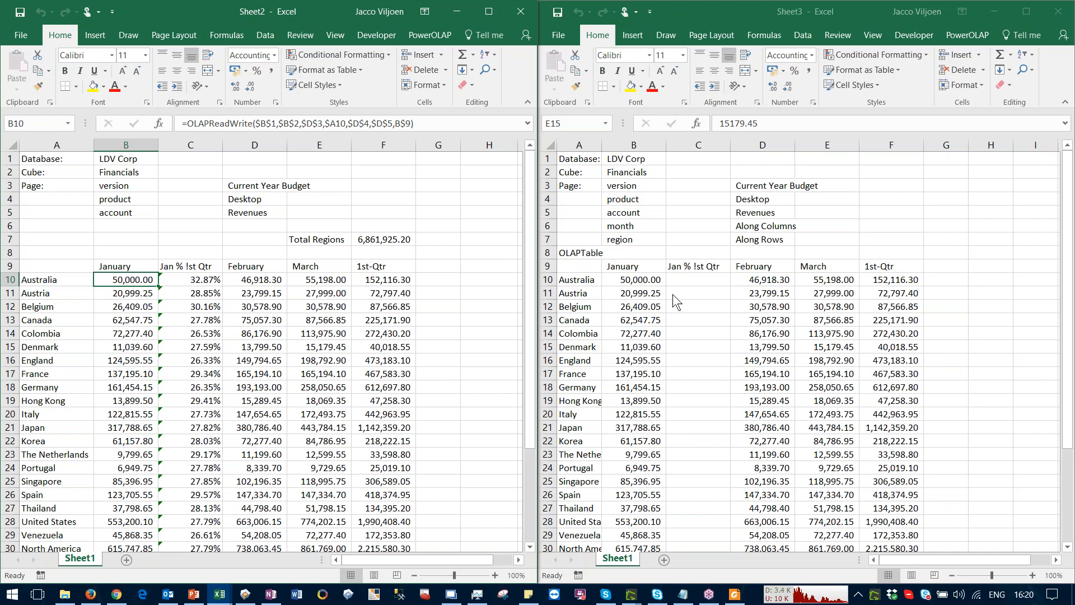
click(695, 271)
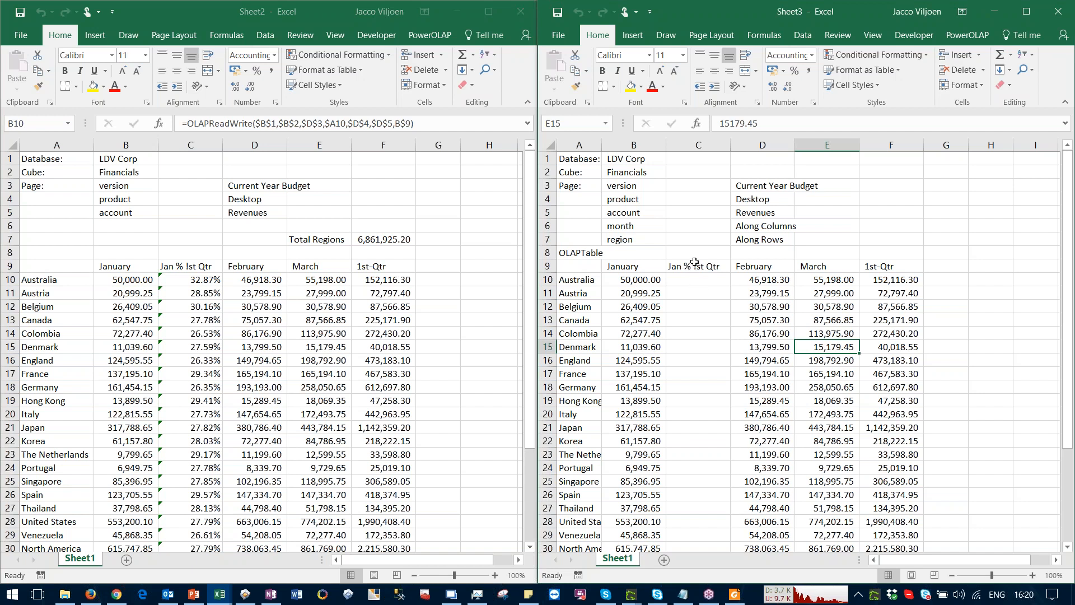
click(202, 313)
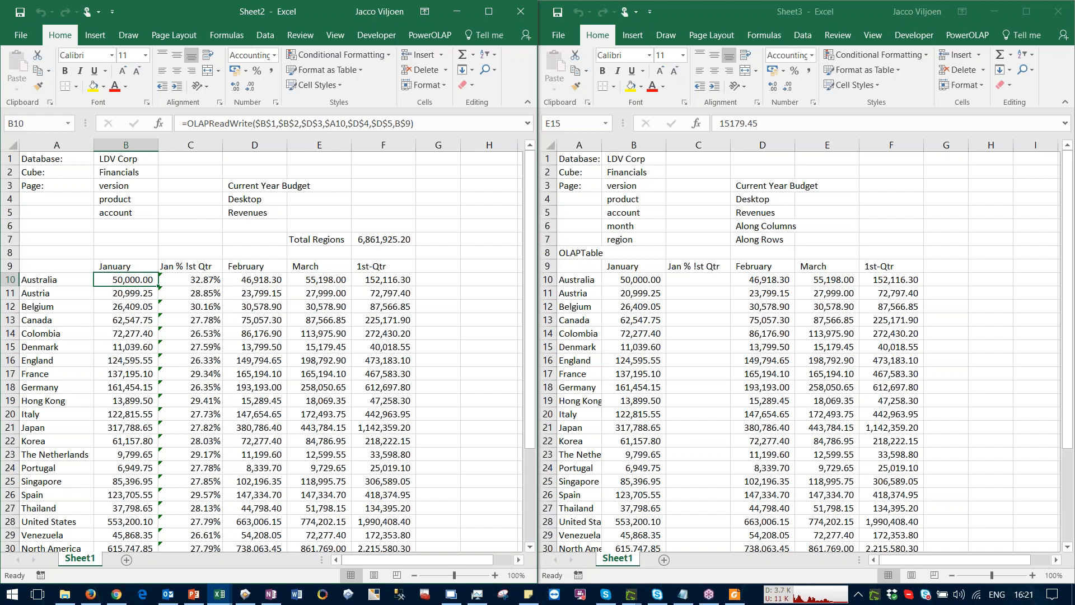
Step: Export the Region by Month slice from PowerOLAP as an OLAPWriteTable worksheet and place the new workbook beside Sheet3
click(249, 600)
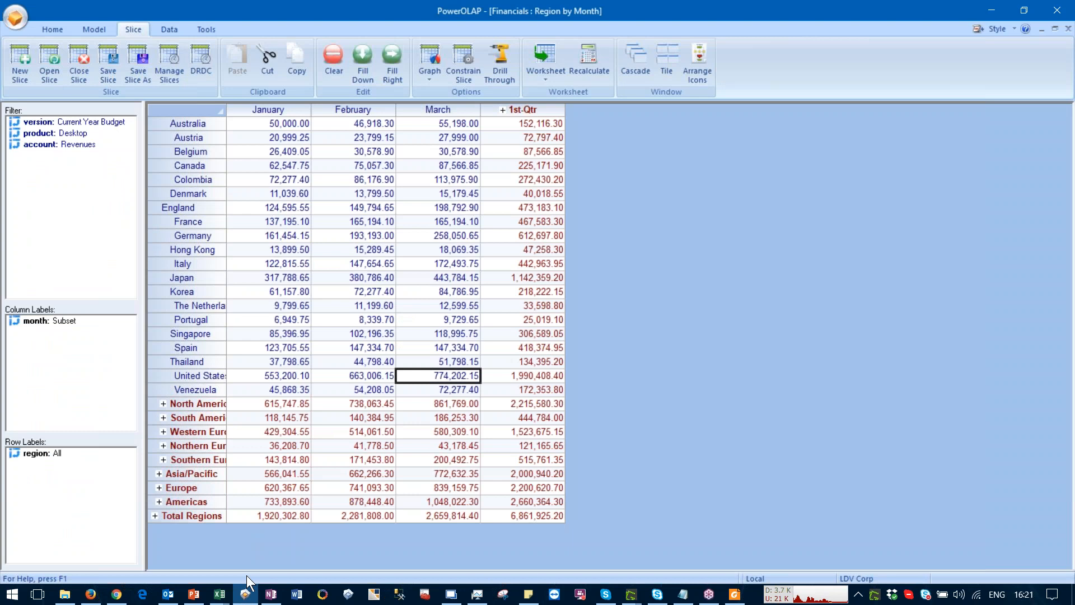
click(542, 78)
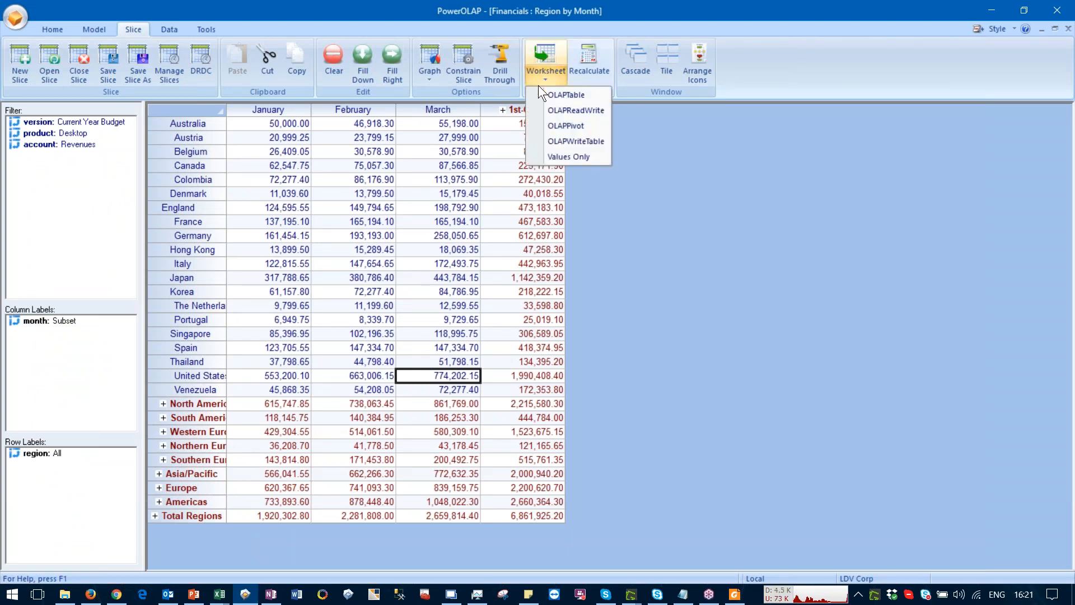
click(554, 141)
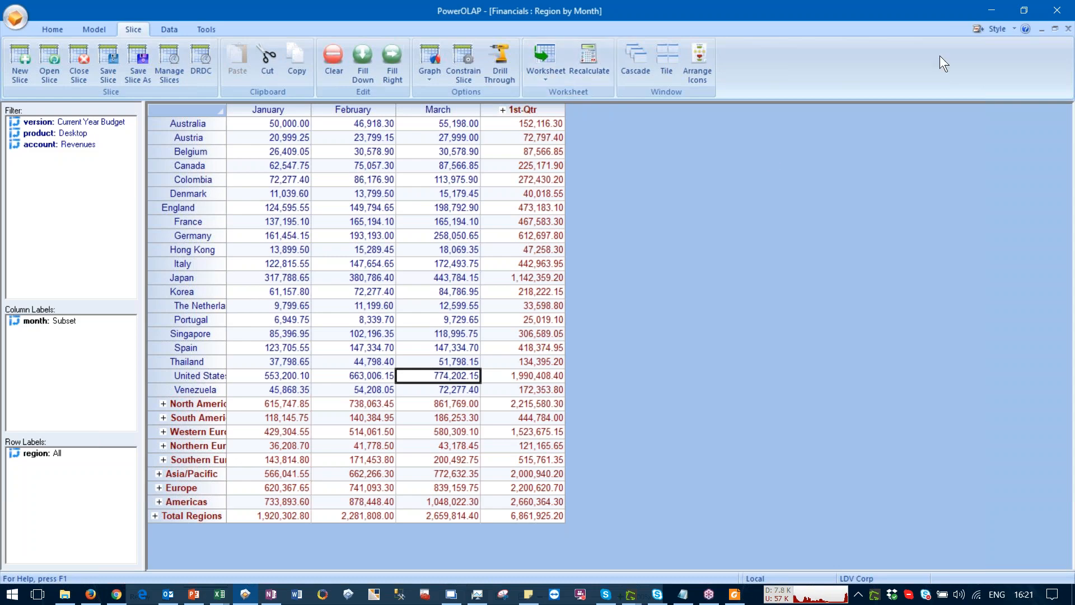
click(990, 10)
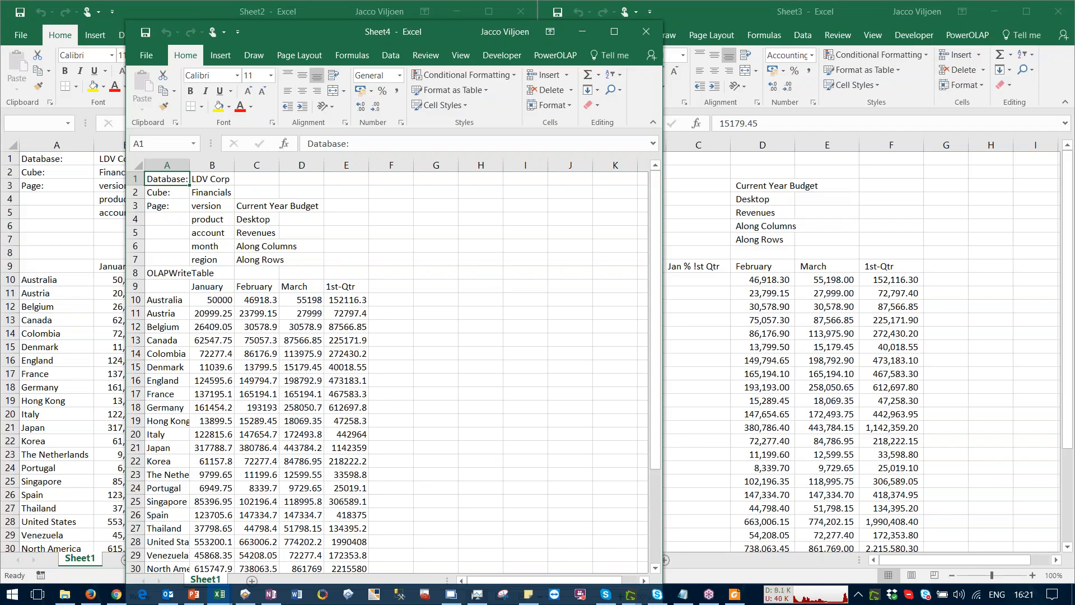
drag(330, 32, 1, 20)
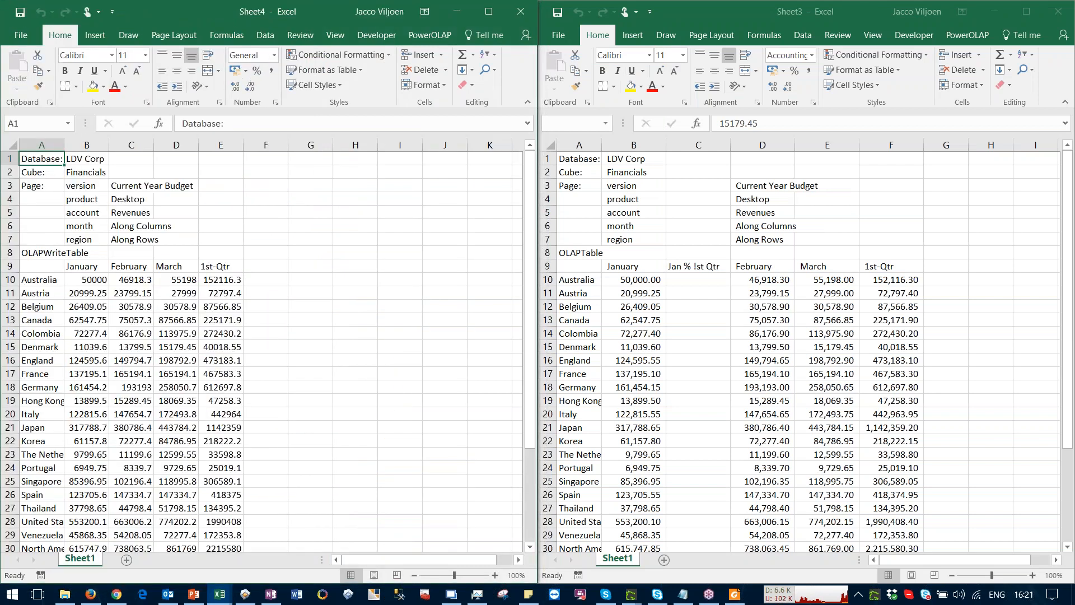
Step: Apply the comma number style to columns B through E of the Sheet4 workbook
click(86, 145)
drag(148, 150, 220, 145)
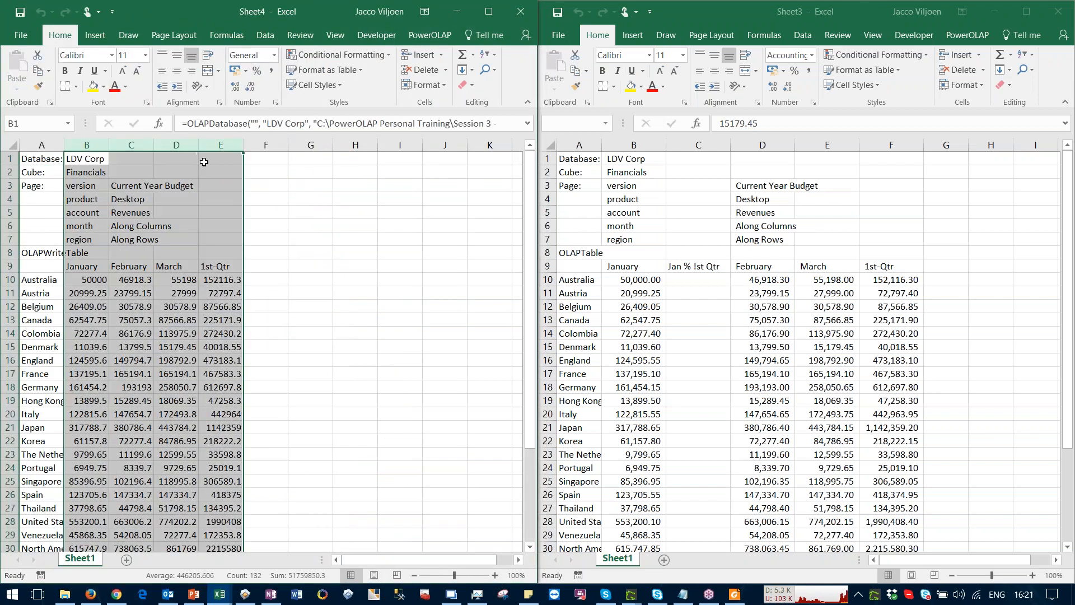
click(272, 70)
click(178, 293)
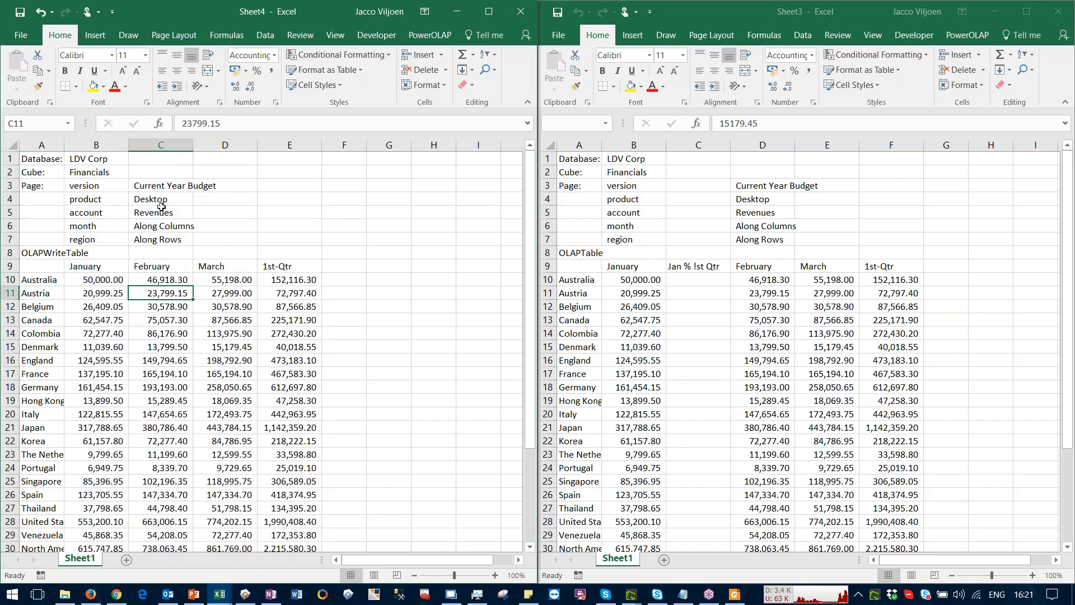
Step: Insert a blank column between January and February in the Sheet4 workbook
click(155, 147)
right_click(155, 147)
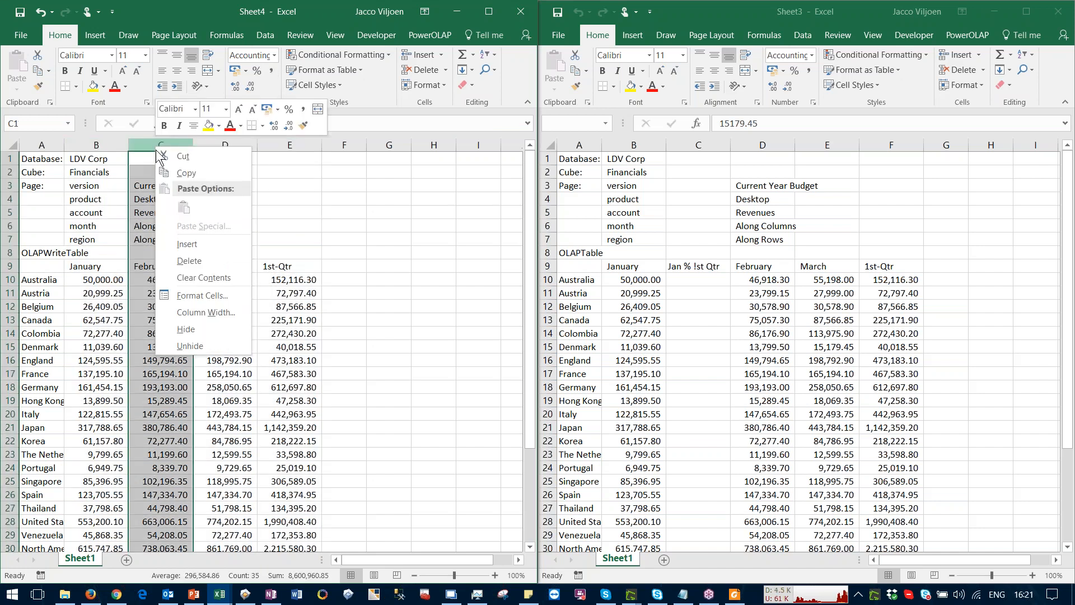
click(171, 246)
click(289, 333)
Step: Copy the "Jan % !st Qtr" header from C9 of Sheet3 into C9 of Sheet4
click(699, 273)
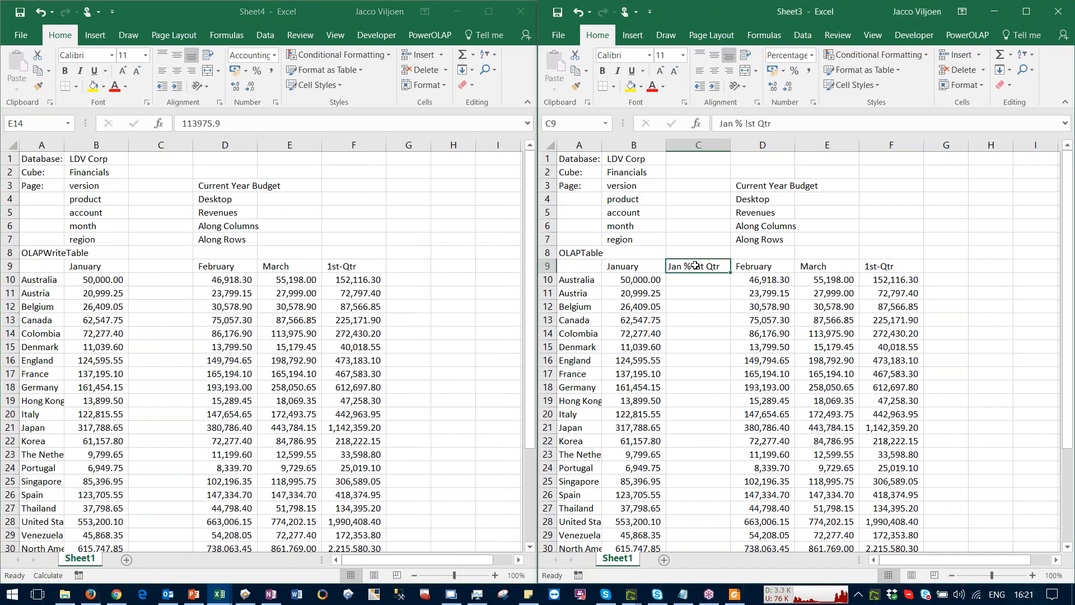
key(ctrl+c)
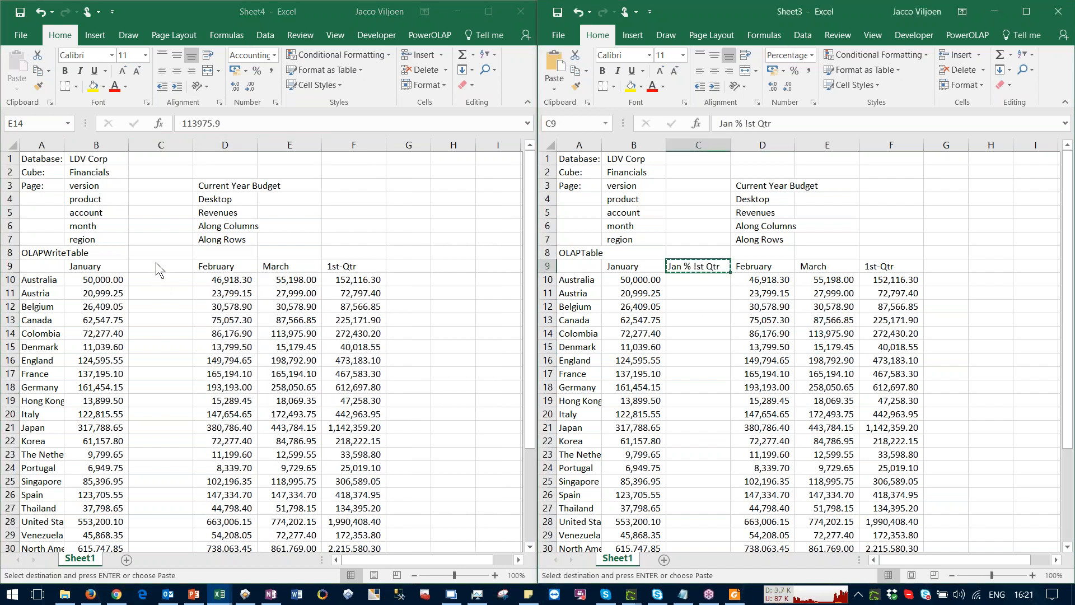
click(156, 266)
key(ctrl+v)
click(151, 283)
Step: Examine the cell ranges referenced by the OLAPTable formula in A8 of Sheet3
click(582, 255)
double_click(581, 253)
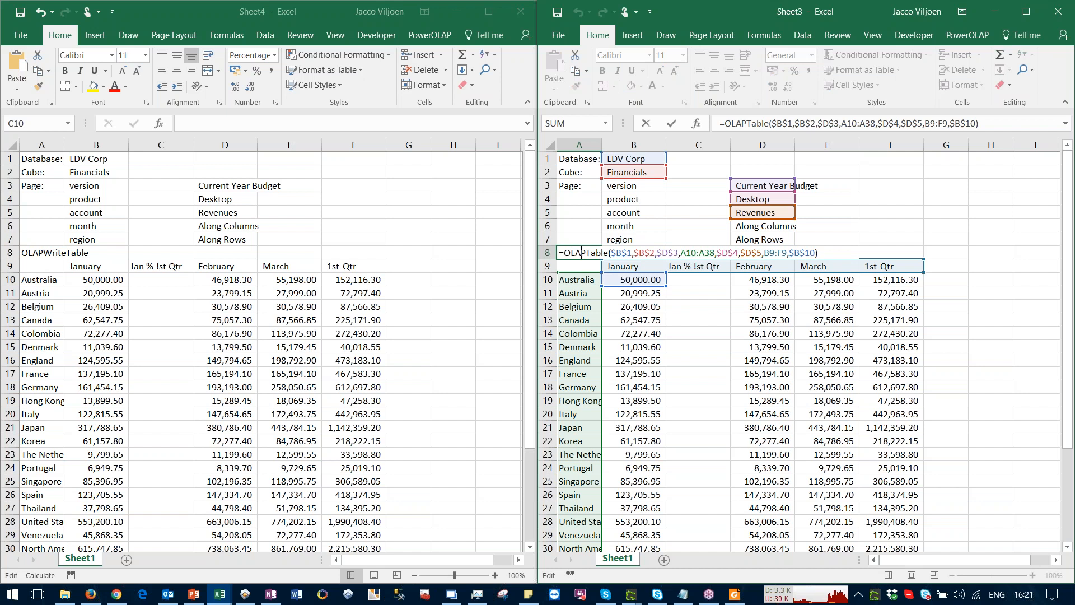
key(Escape)
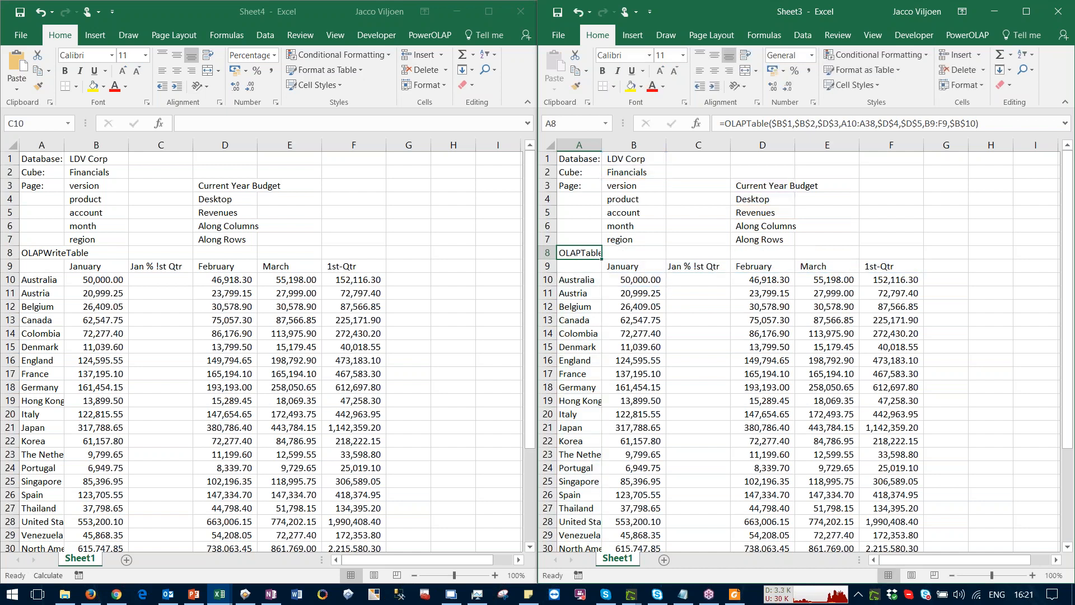
Step: Examine the modes available for the OLAPWriteTable in A8 of Sheet4 and dismiss the dialog without changes
click(34, 258)
double_click(34, 253)
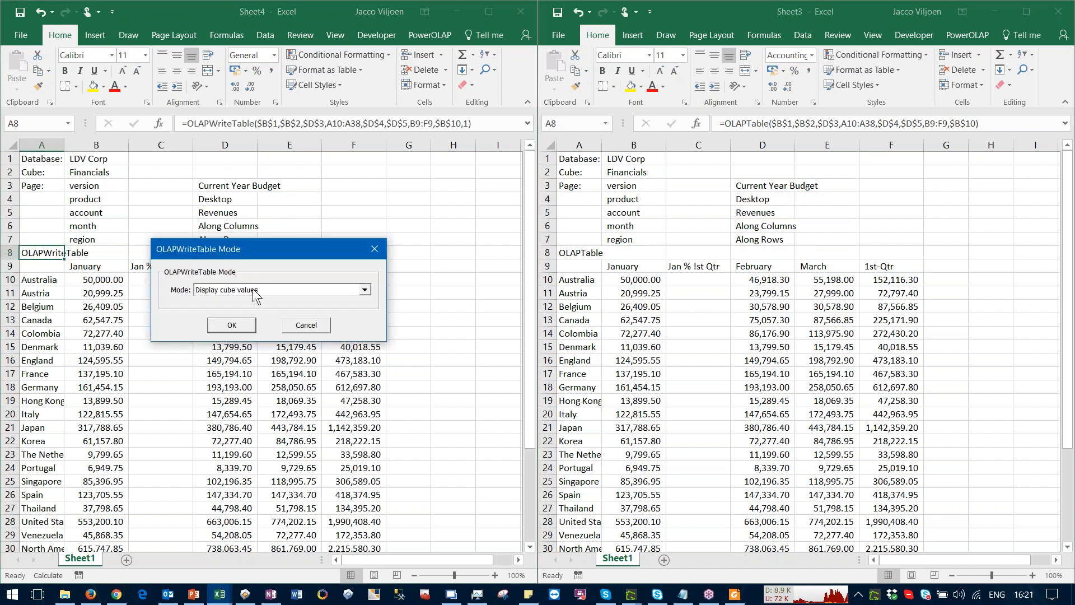
click(255, 292)
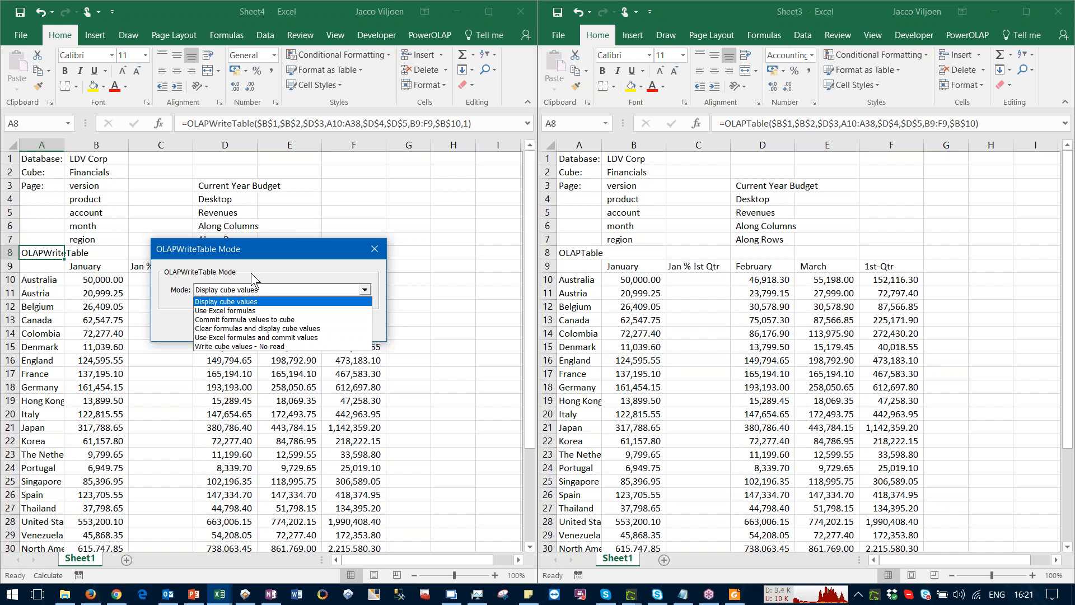
click(247, 246)
drag(244, 253, 345, 271)
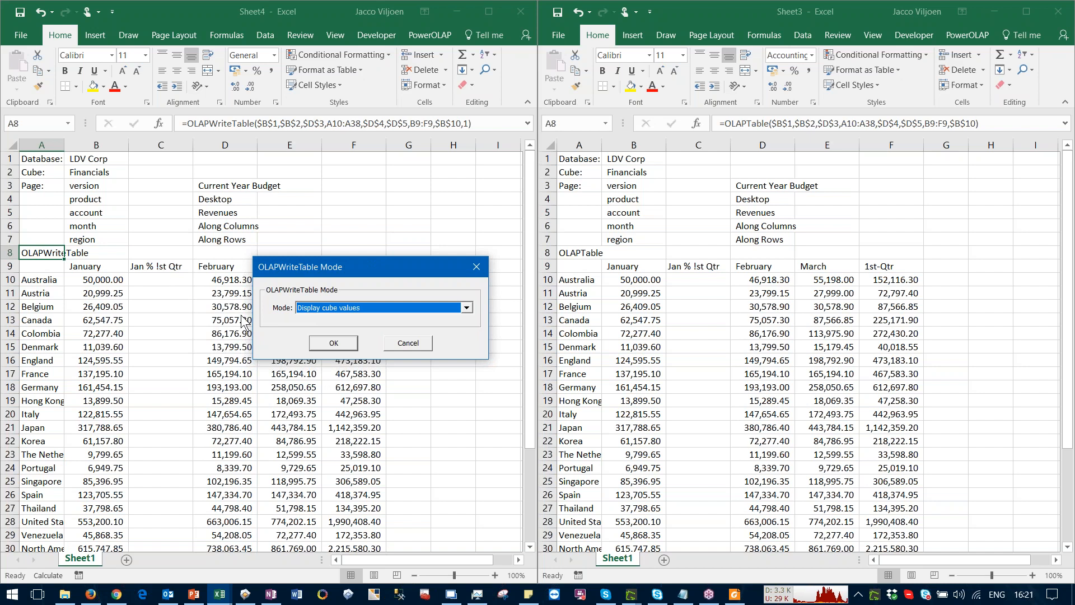
click(404, 343)
Step: Correct the header in C9 of Sheet4 to "Jan % 1st Qtr"
click(143, 266)
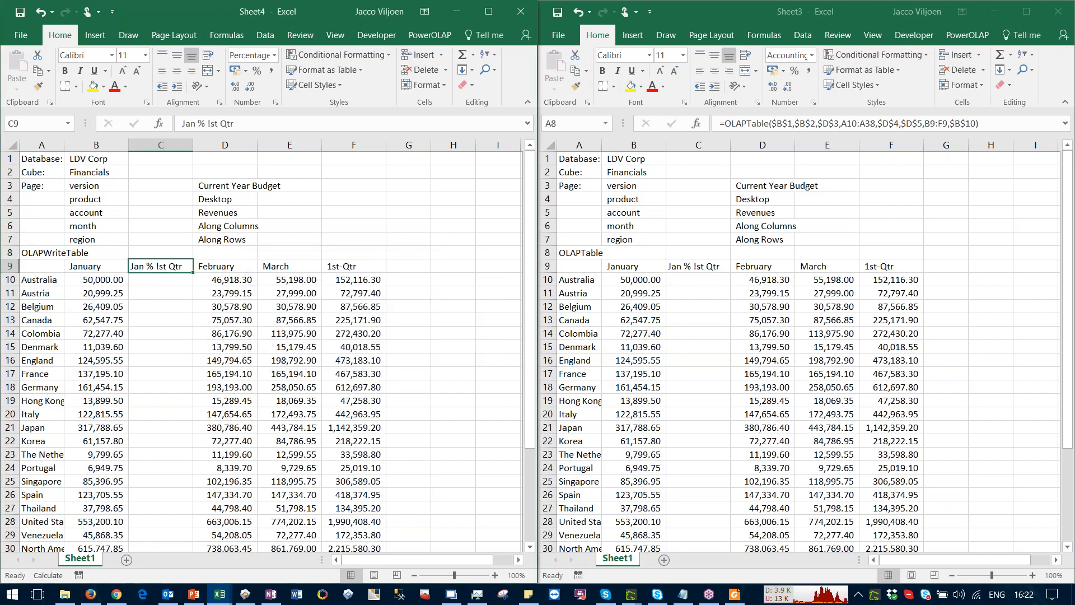
click(213, 121)
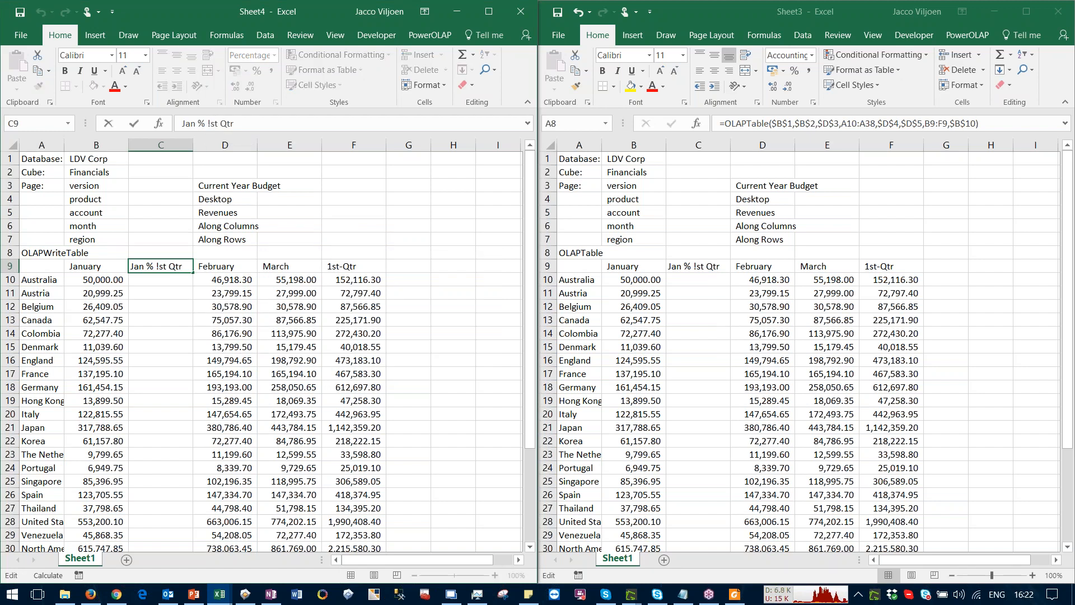
key(BackSpace)
text(1)
key(Return)
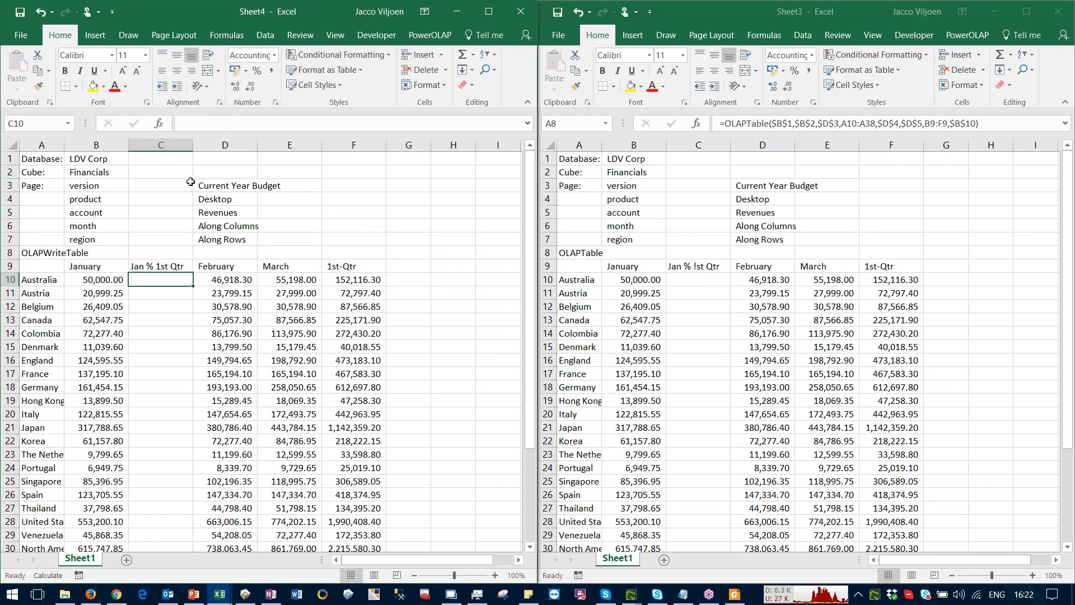
click(147, 267)
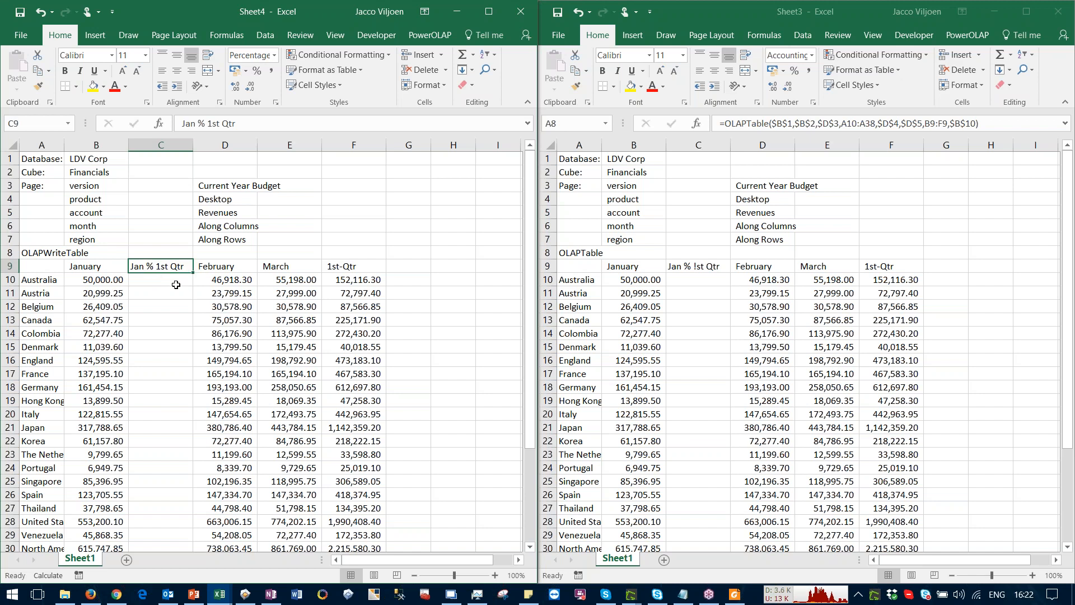
click(175, 284)
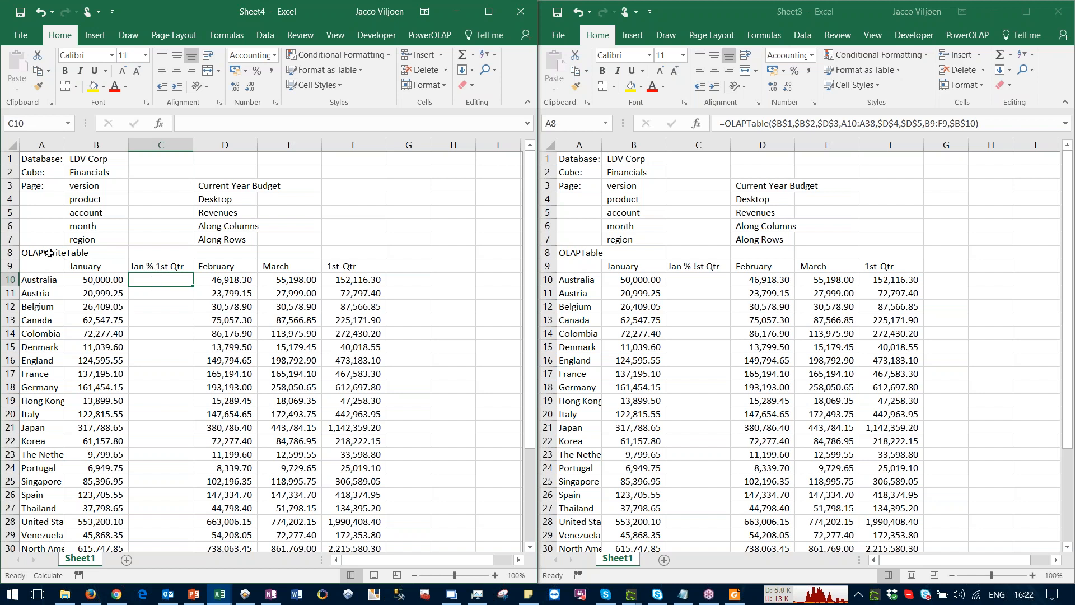
Step: Set the mode of the OLAPWriteTable in A8 of Sheet4 to "Use Excel formulas"
click(50, 253)
double_click(50, 252)
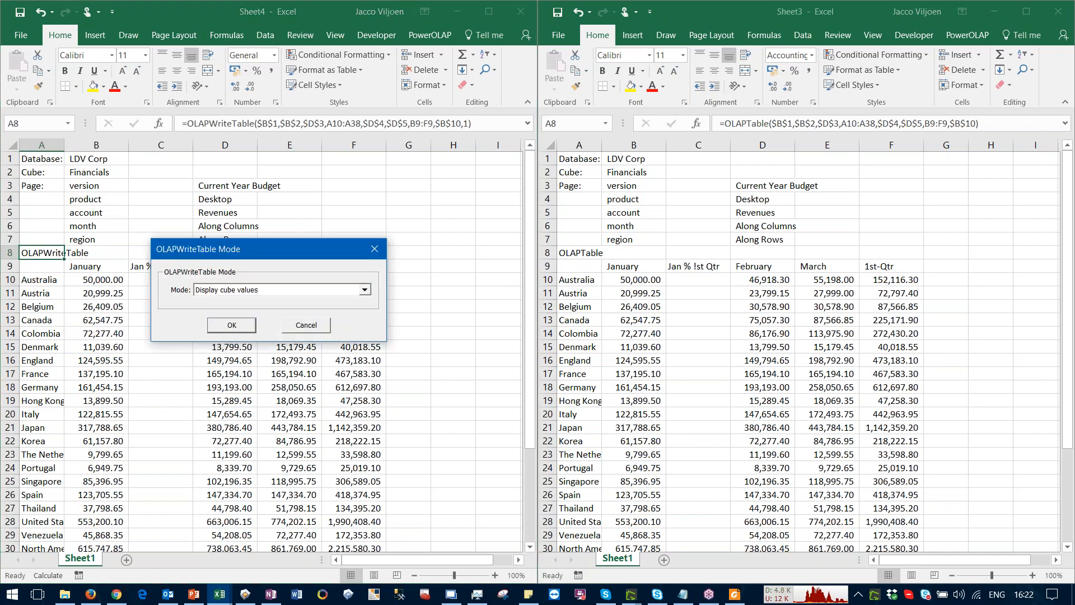
click(260, 289)
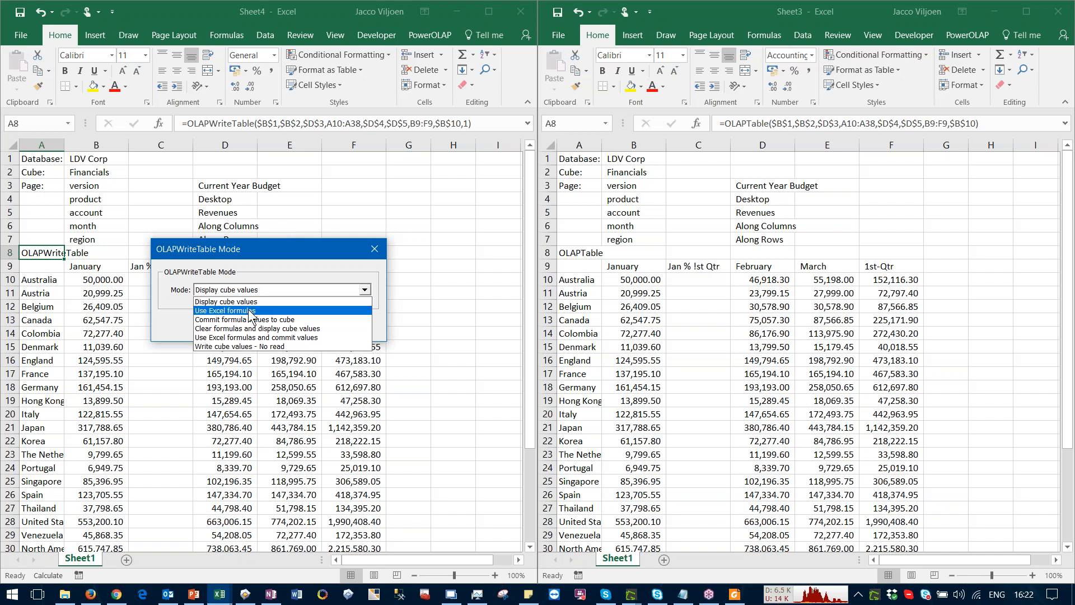
click(249, 310)
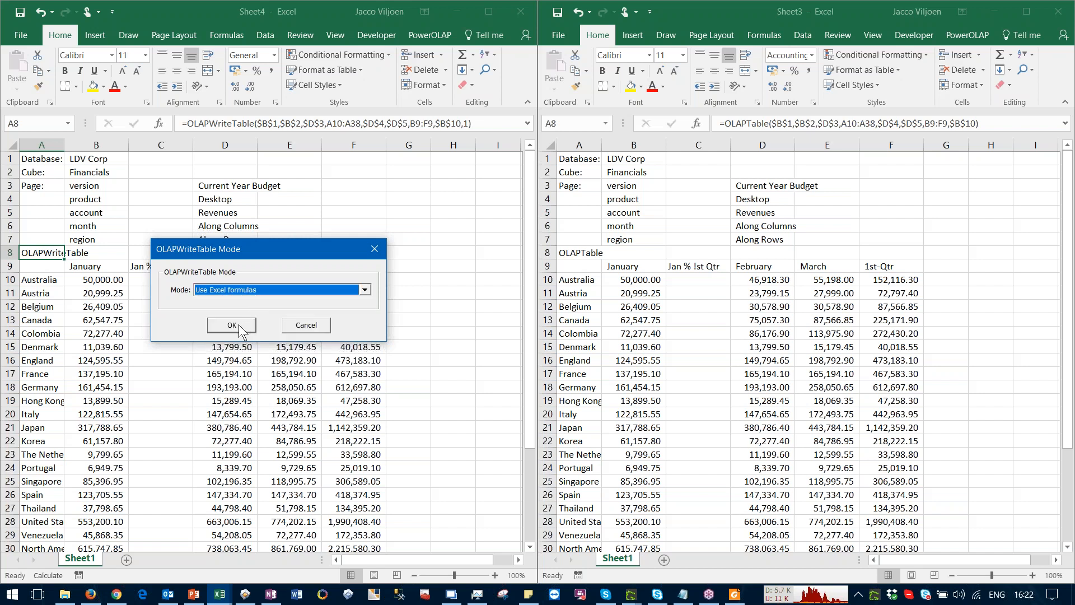
click(246, 327)
Step: Enter the formula =B10/F10 in C10 of Sheet4 to calculate Australia's January share of the first quarter
click(161, 283)
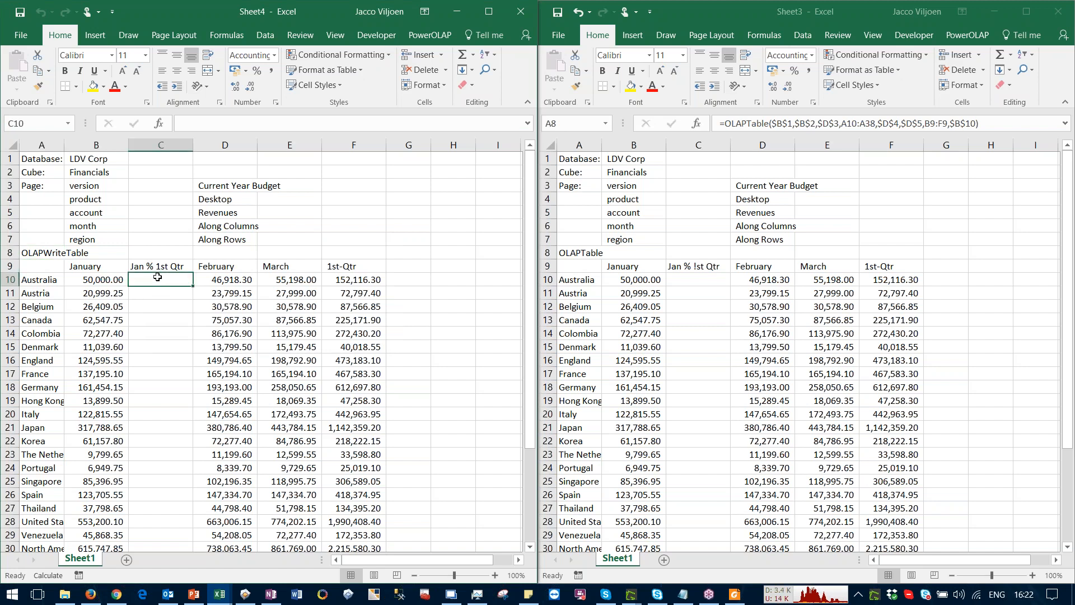
text(=)
click(104, 278)
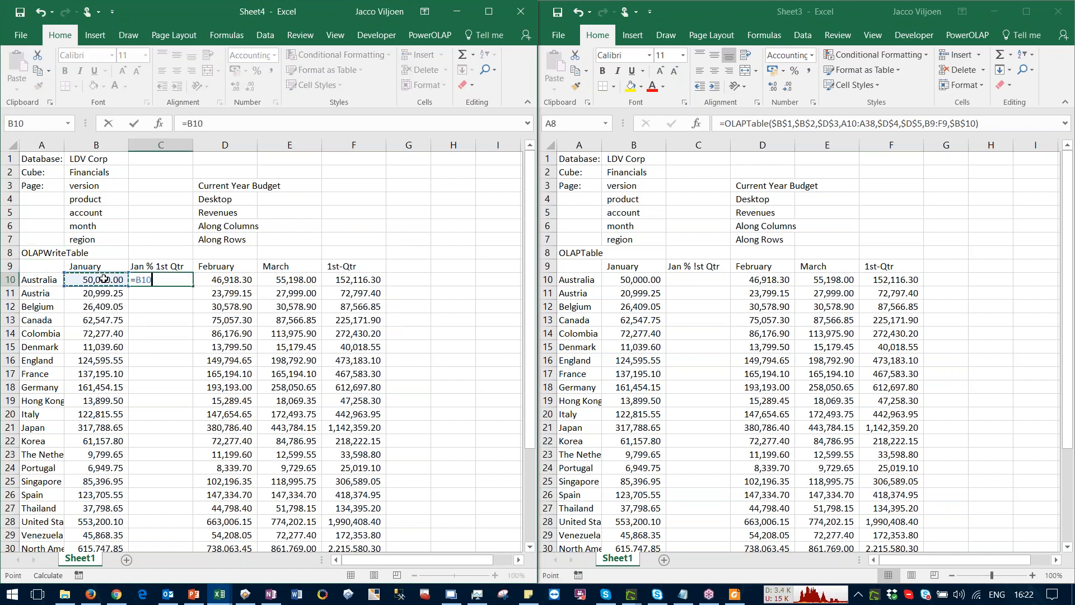
text(=)
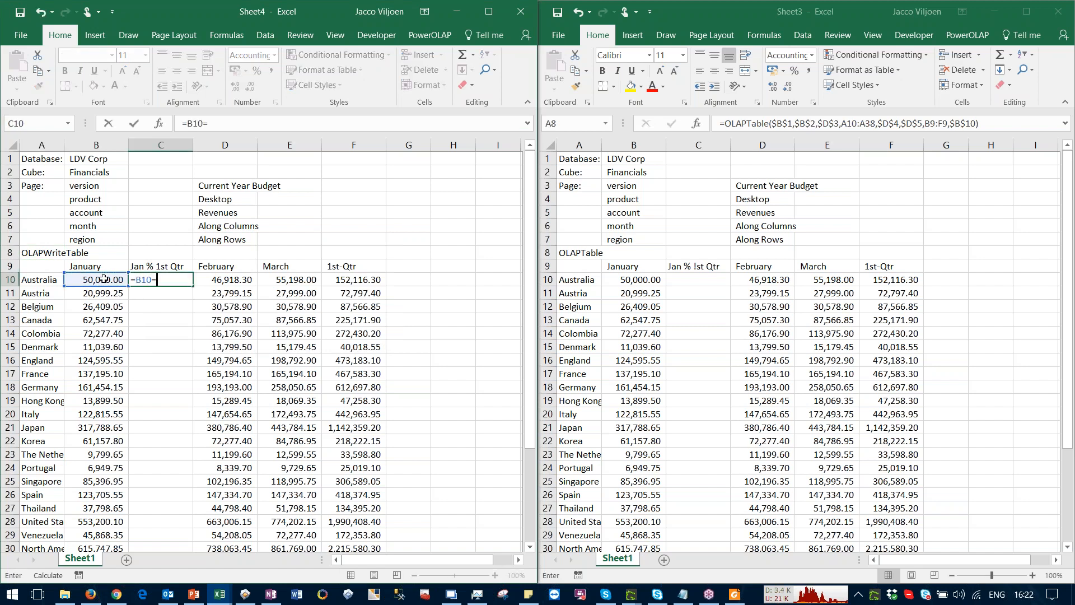
key(BackSpace)
text(/)
click(346, 281)
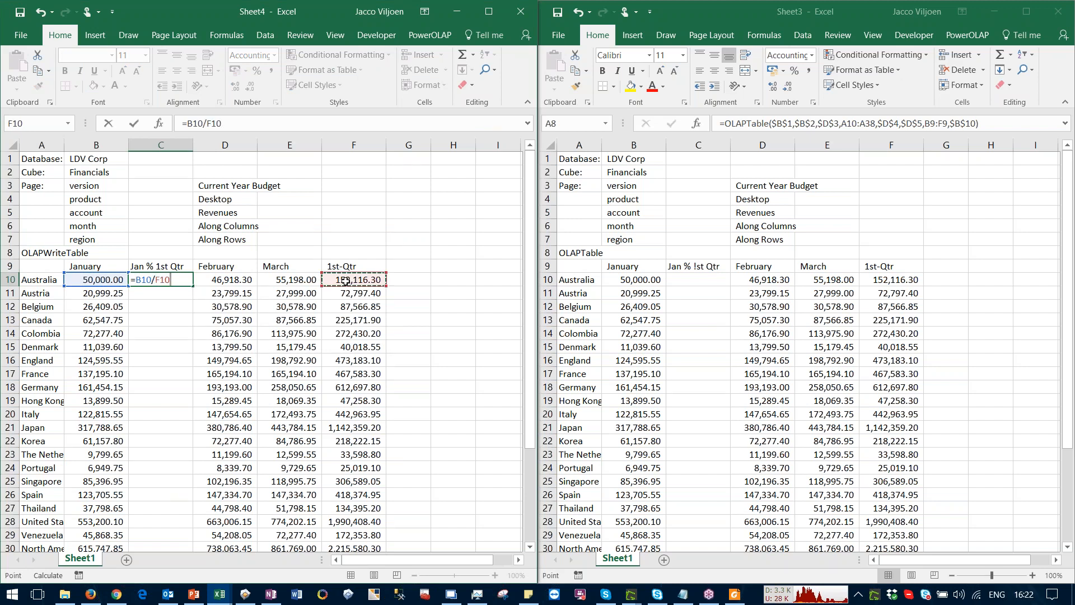
key(Return)
Step: Examine the formula in C10 and the cell ranges referenced by the OLAPWriteTable formula in A8 of Sheet4
click(169, 282)
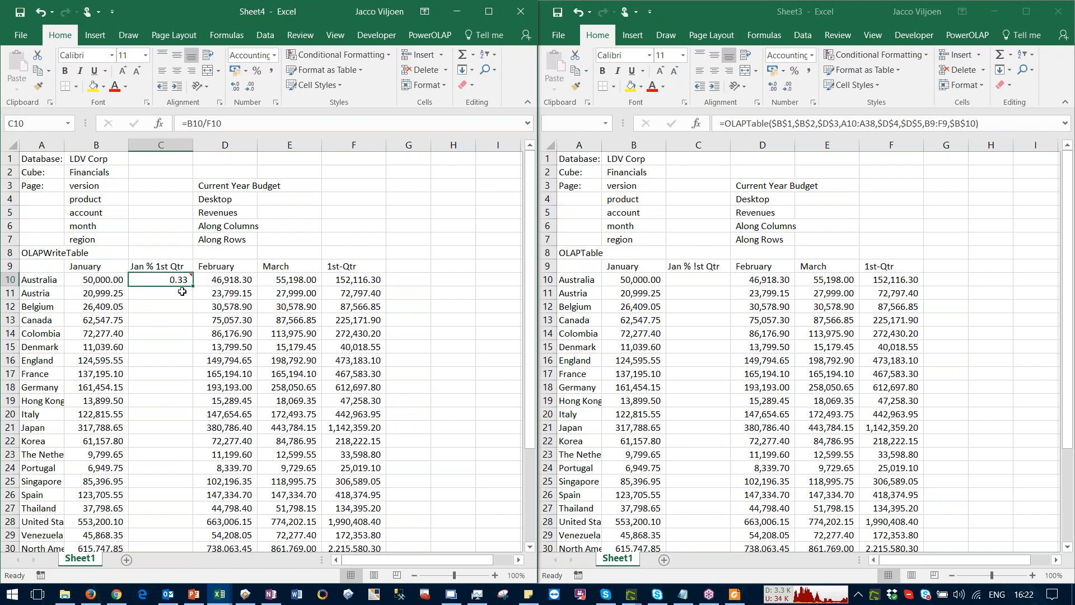
click(53, 252)
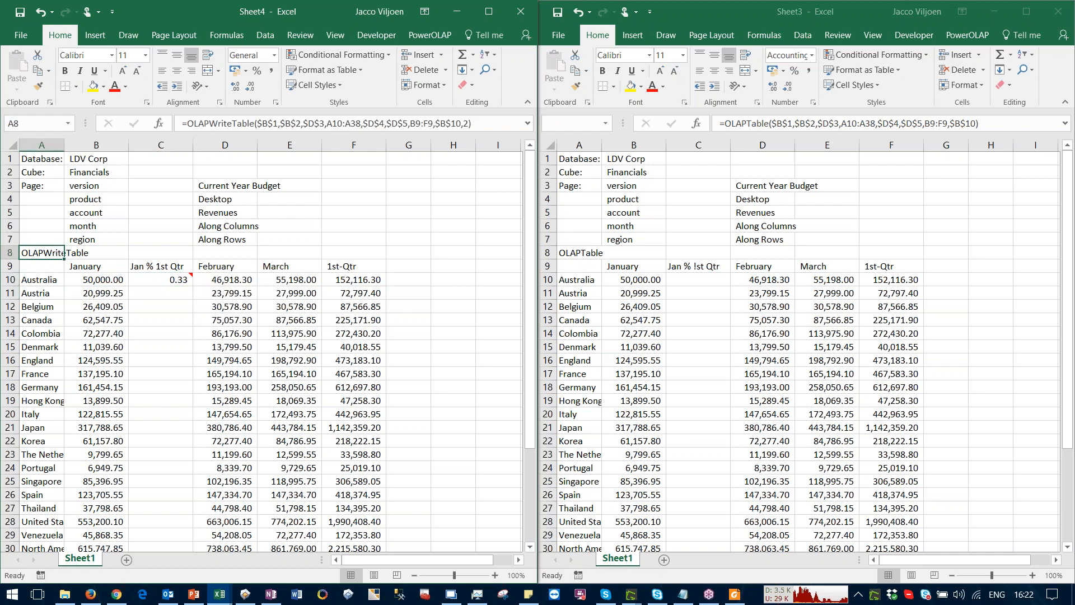
click(285, 123)
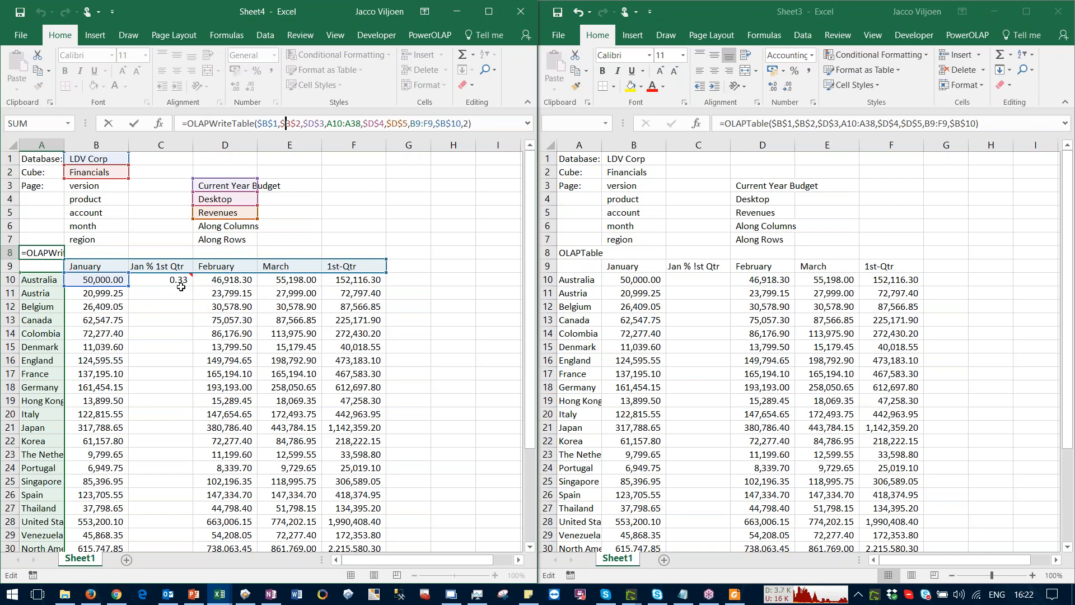
key(Escape)
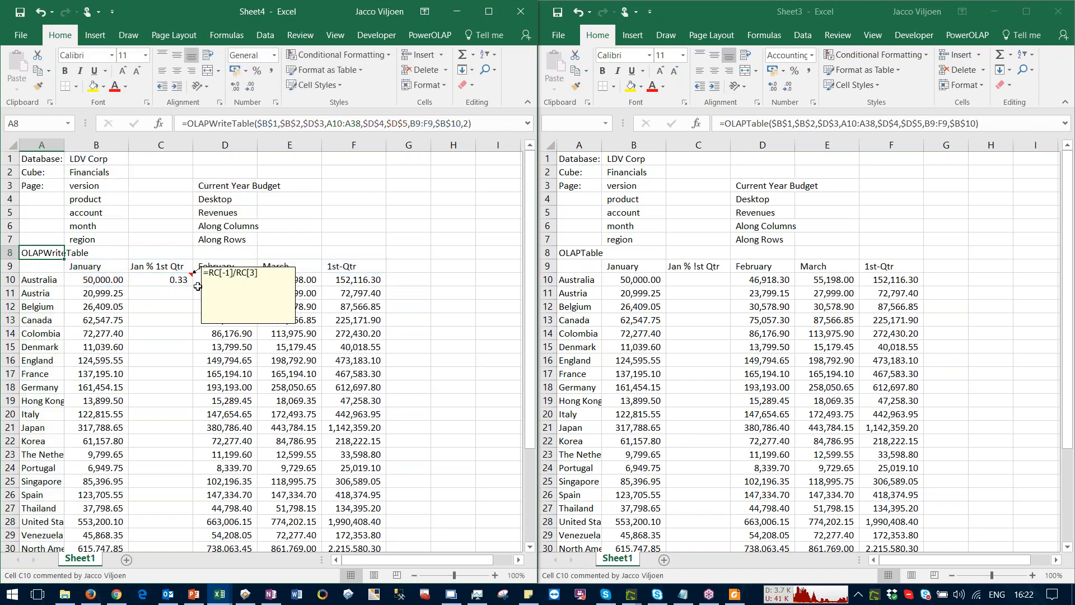
Step: Fill the C10 formula down through the remaining region rows of the "Jan % 1st Qtr" column
click(181, 283)
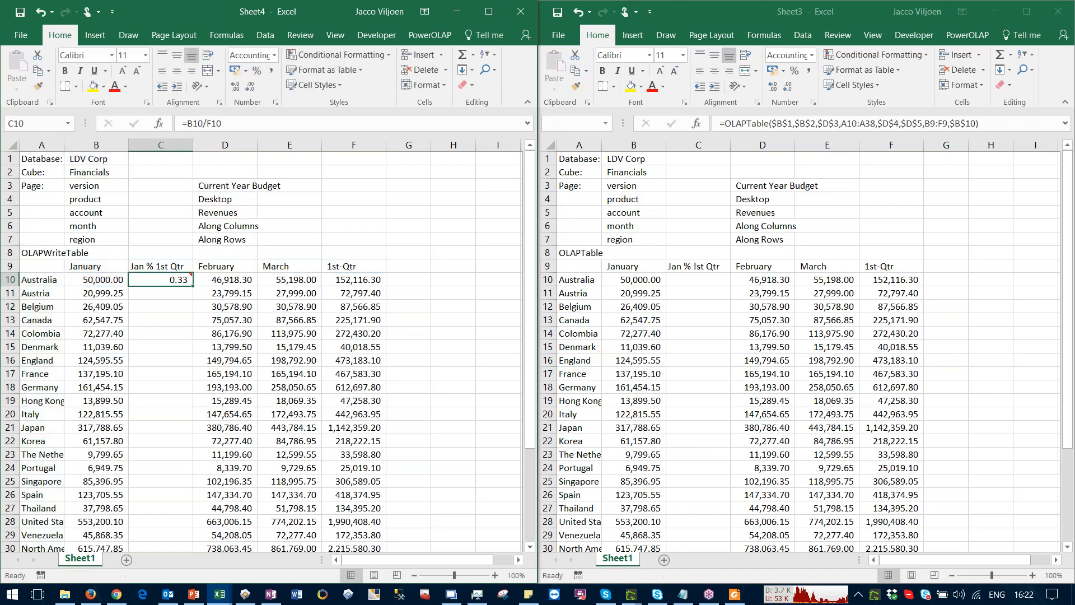
double_click(193, 285)
click(228, 333)
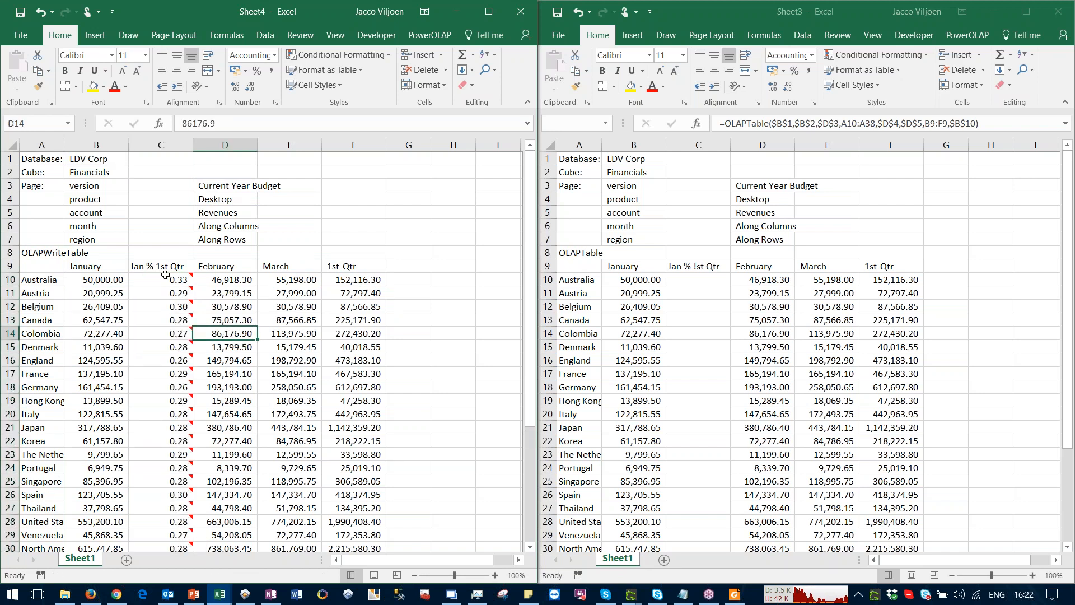
Step: Format column C of Sheet4 as percentages with two decimal places
click(161, 145)
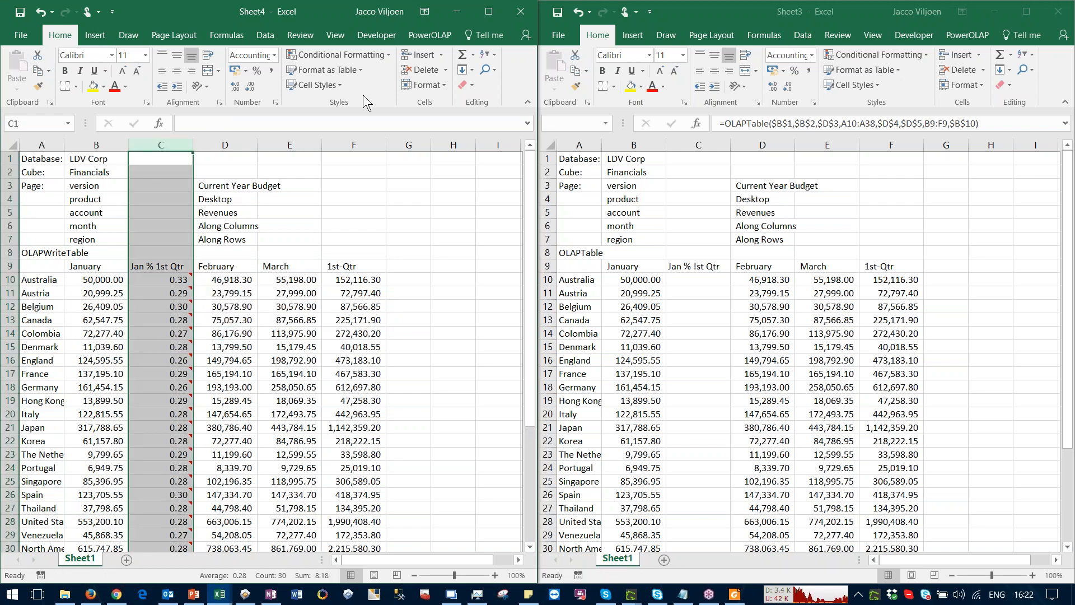
click(257, 71)
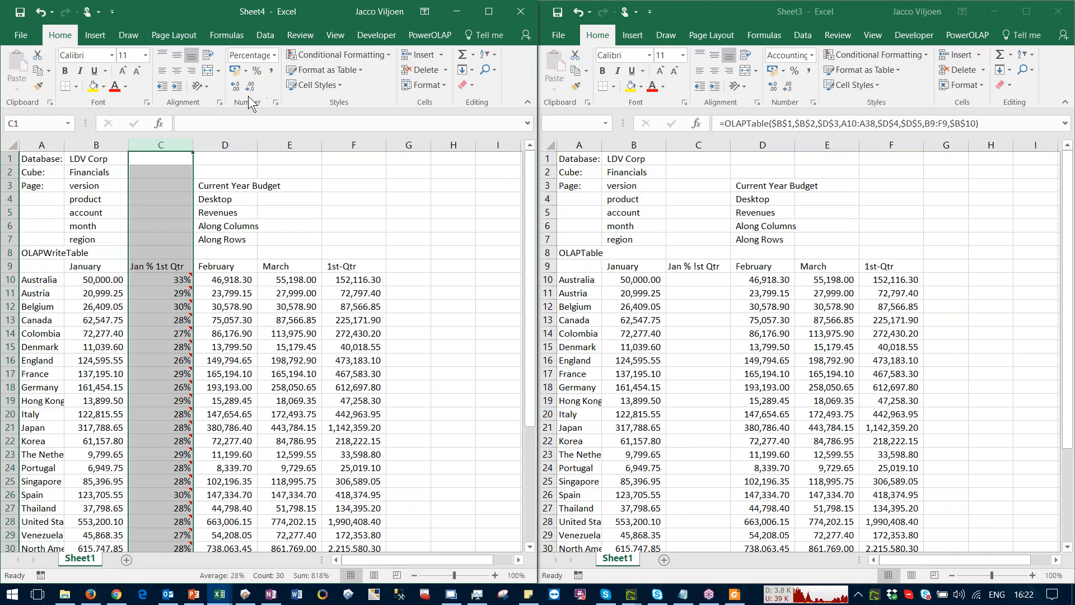
click(235, 86)
click(235, 87)
click(253, 295)
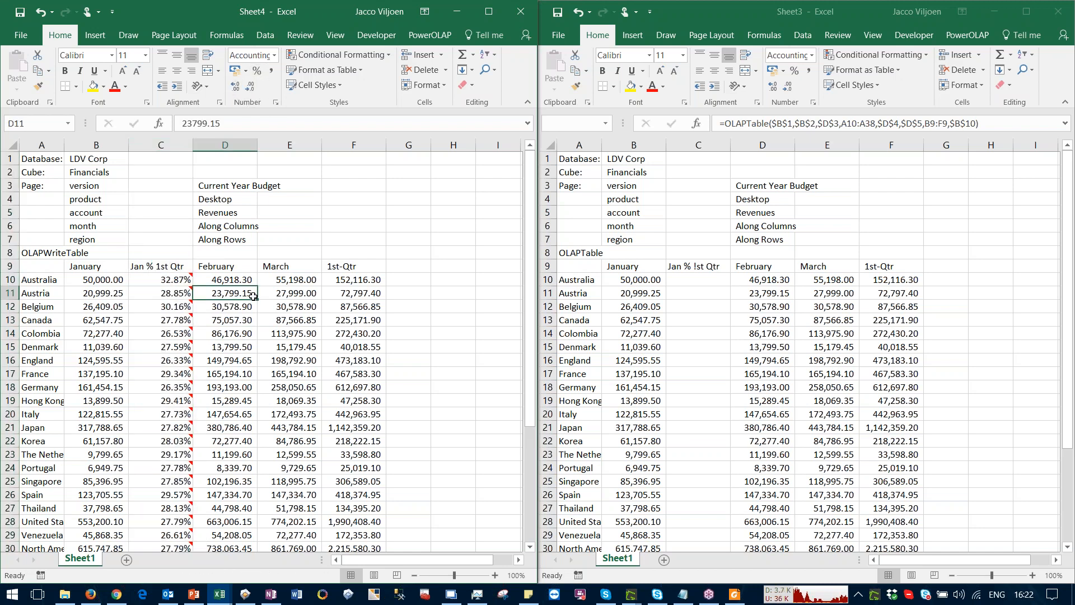
Step: Check the filled formulas and their cell comments in the "Jan % 1st Qtr" column
click(178, 280)
click(181, 342)
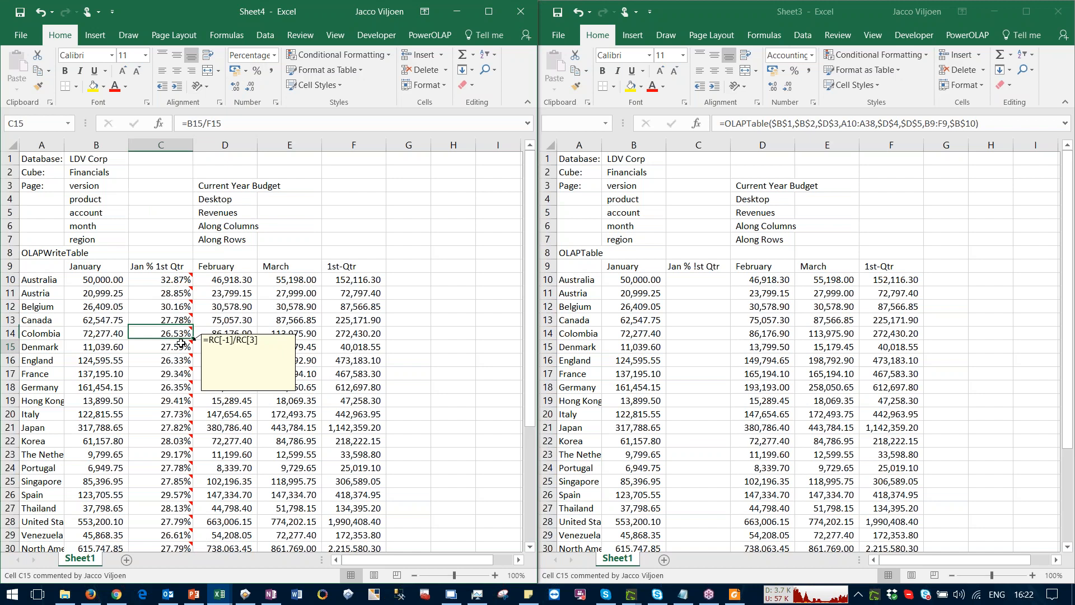
mouse_move(160, 395)
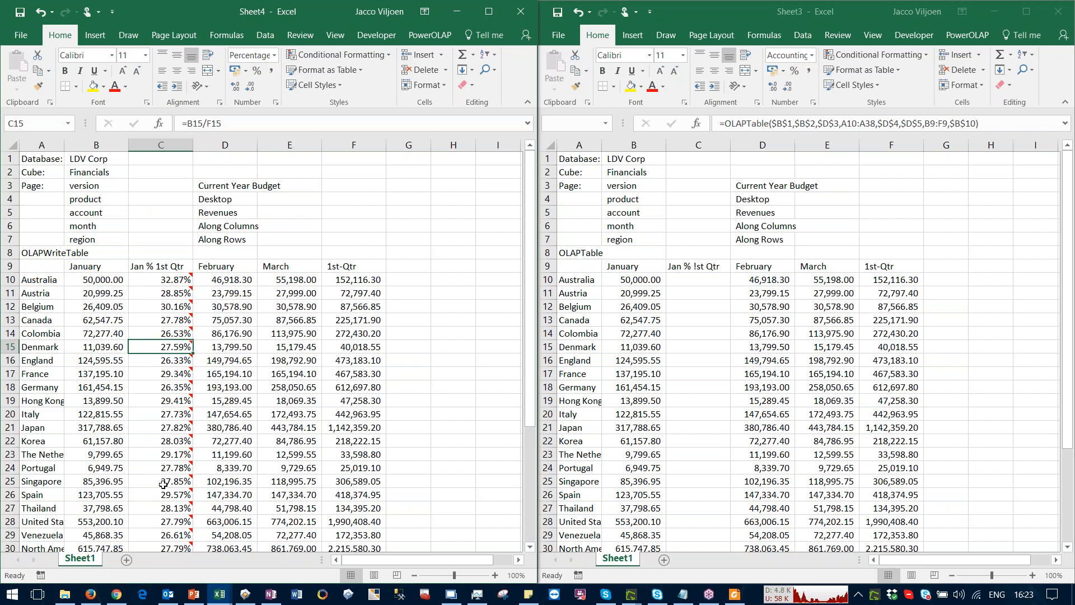
Step: Switch to PowerOLAP and review the month members selected for the columns of the Region by Month slice, keeping the selection
click(245, 594)
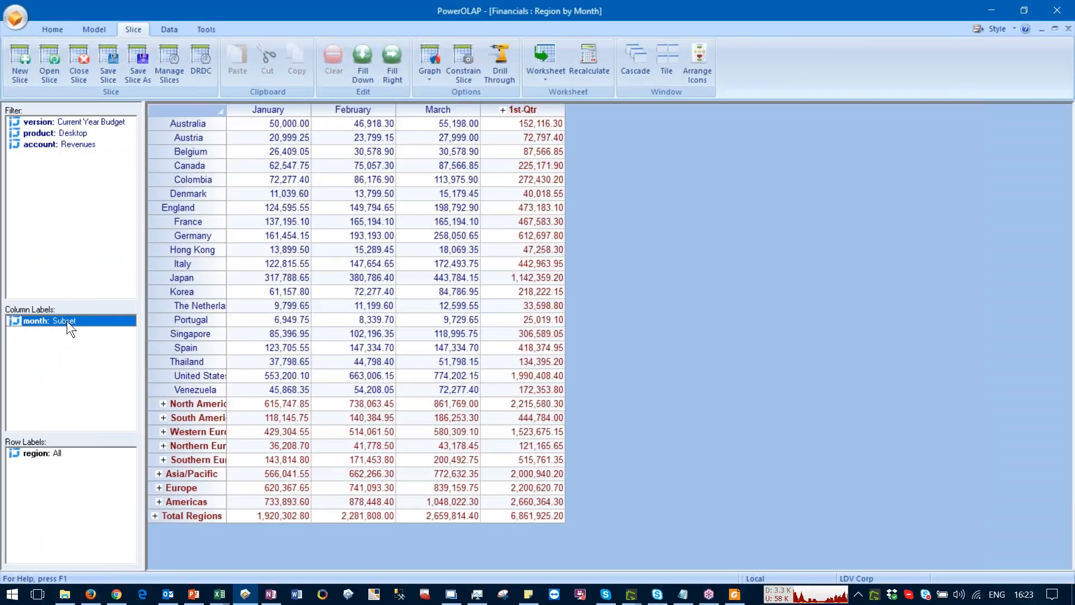
double_click(66, 320)
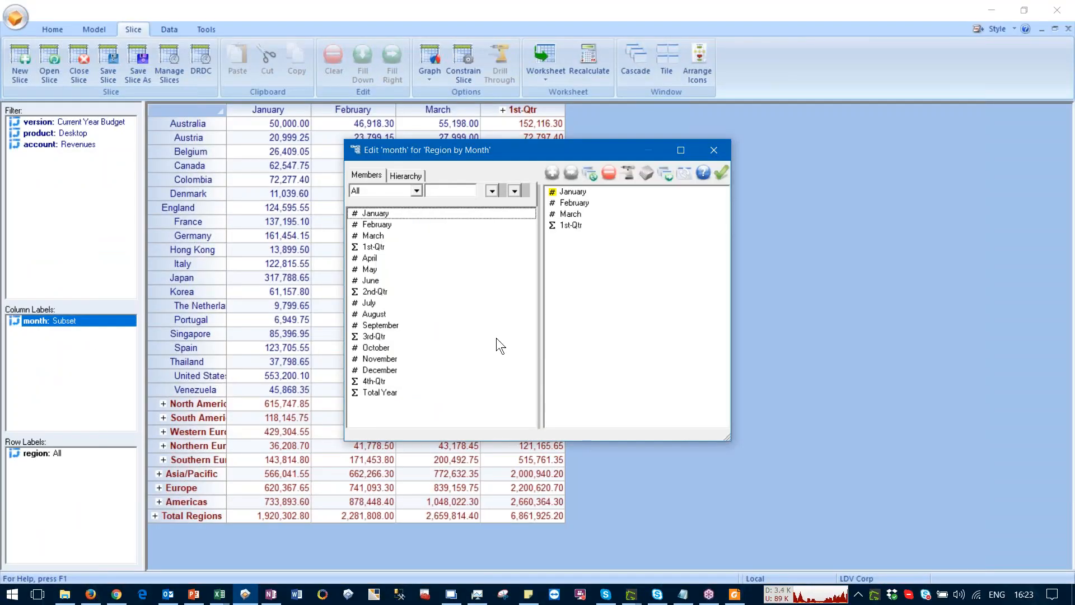
click(721, 173)
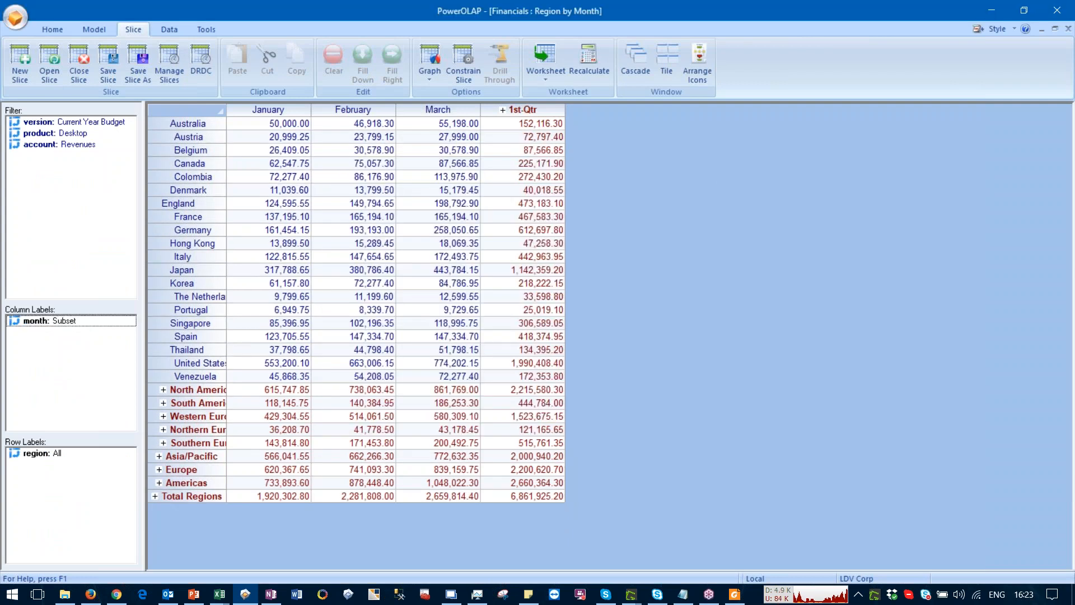
Step: Switch to the Sheet4 workbook in Excel and copy the "Jan % 1st Qtr" header from C9
click(219, 593)
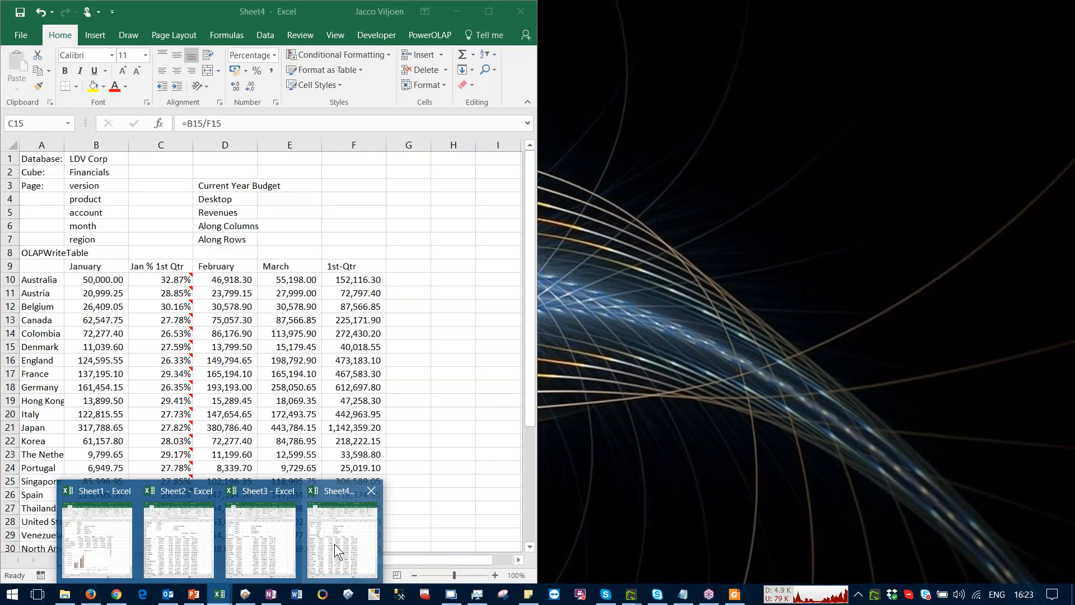
click(334, 543)
click(143, 266)
key(ctrl+c)
Step: Return to PowerOLAP and bring up the commands for editing the model's dimensions and cubes
click(600, 429)
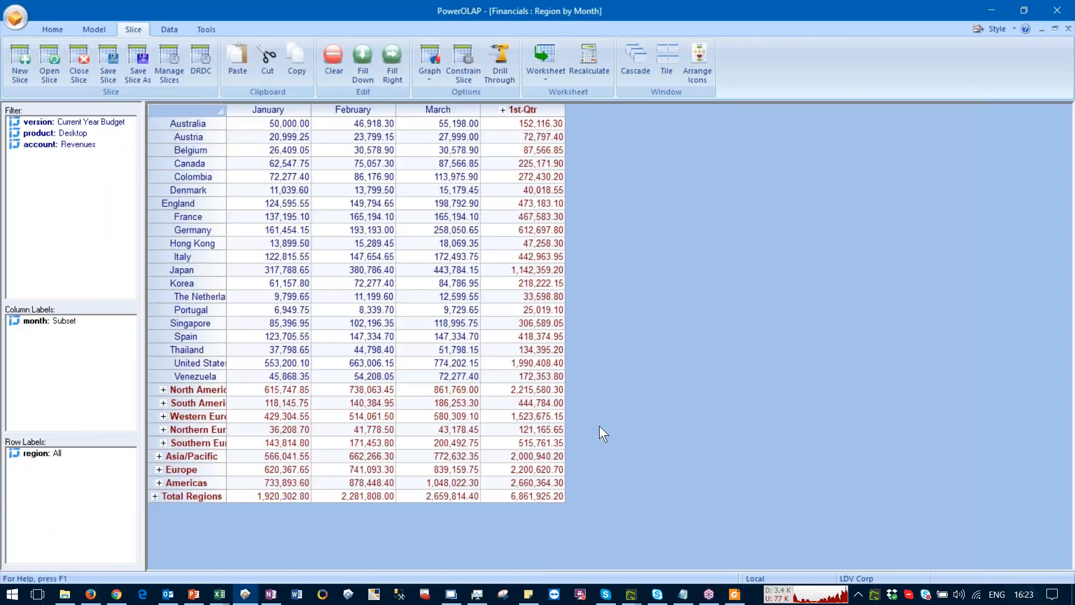
click(93, 29)
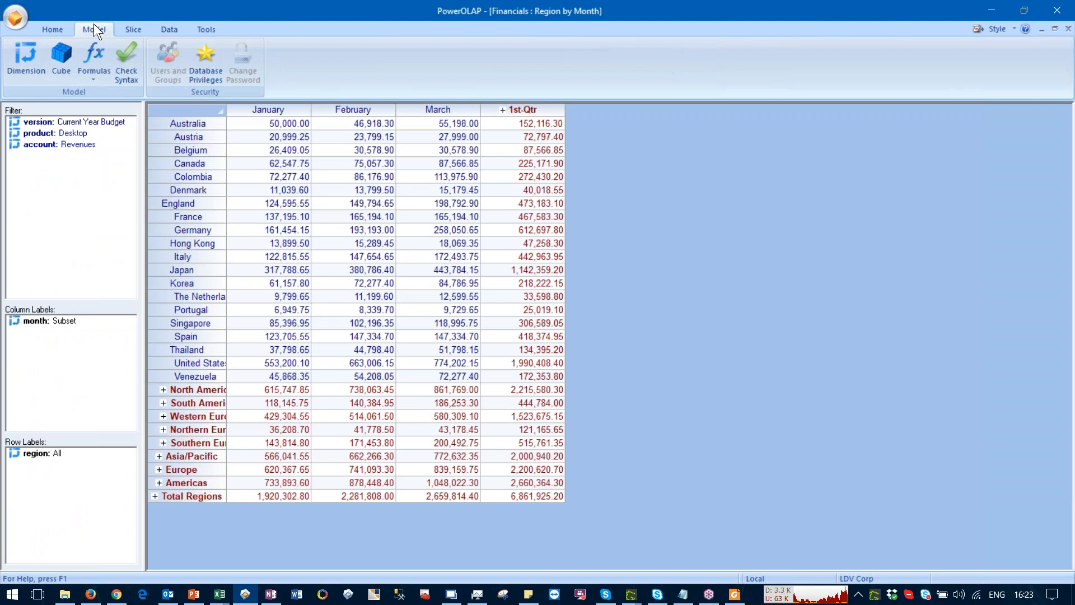
Step: Add a member named "Jan % 1st Qtr" to the month dimension, above January, and save the dimension
click(18, 56)
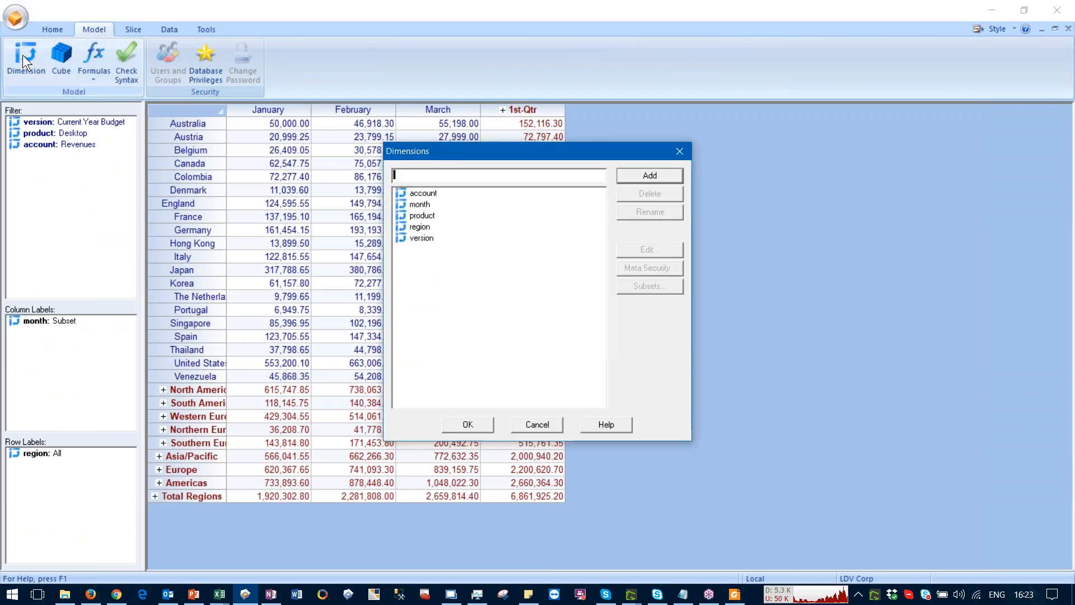
double_click(411, 204)
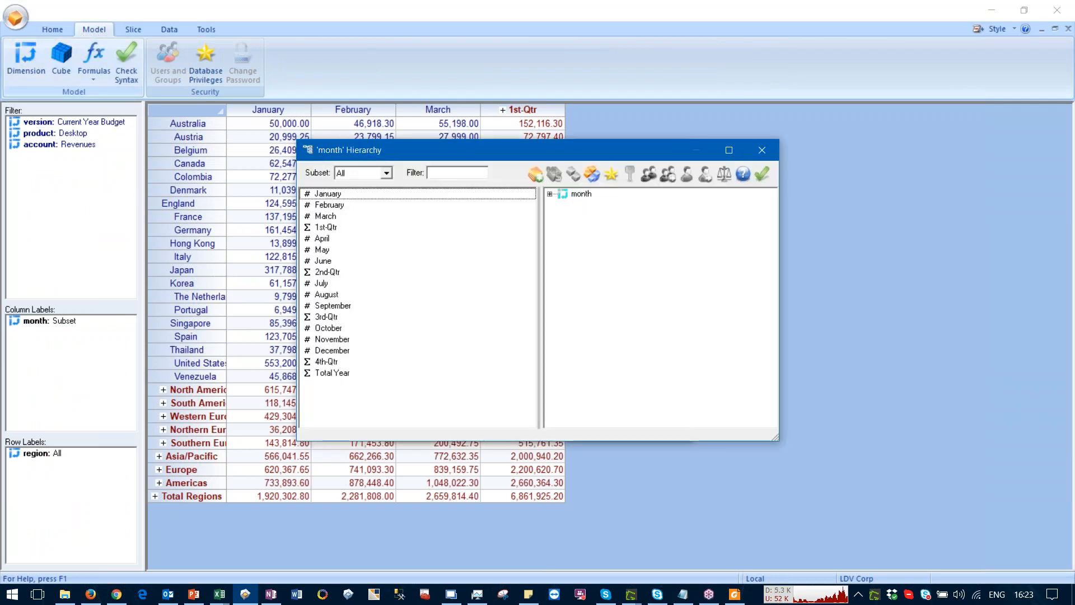
click(366, 196)
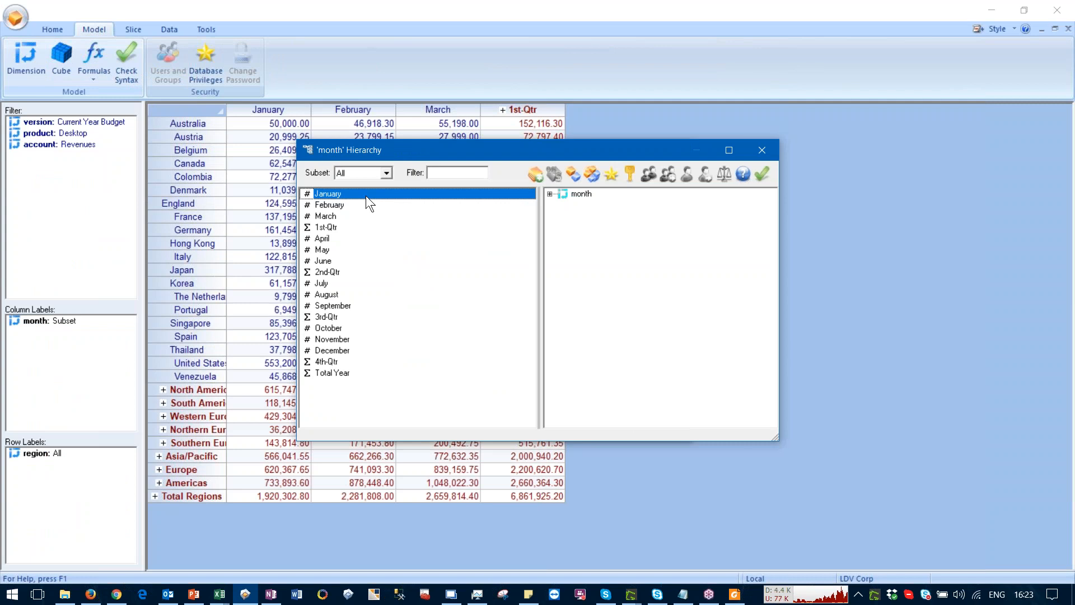
click(529, 175)
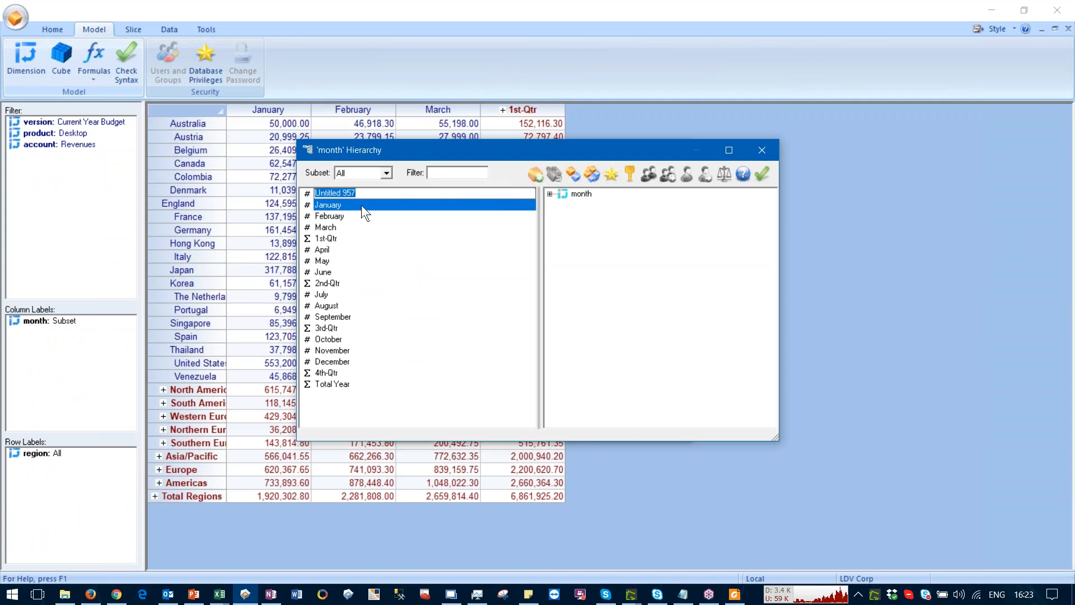
text(Jan % 1st Qtr)
click(761, 169)
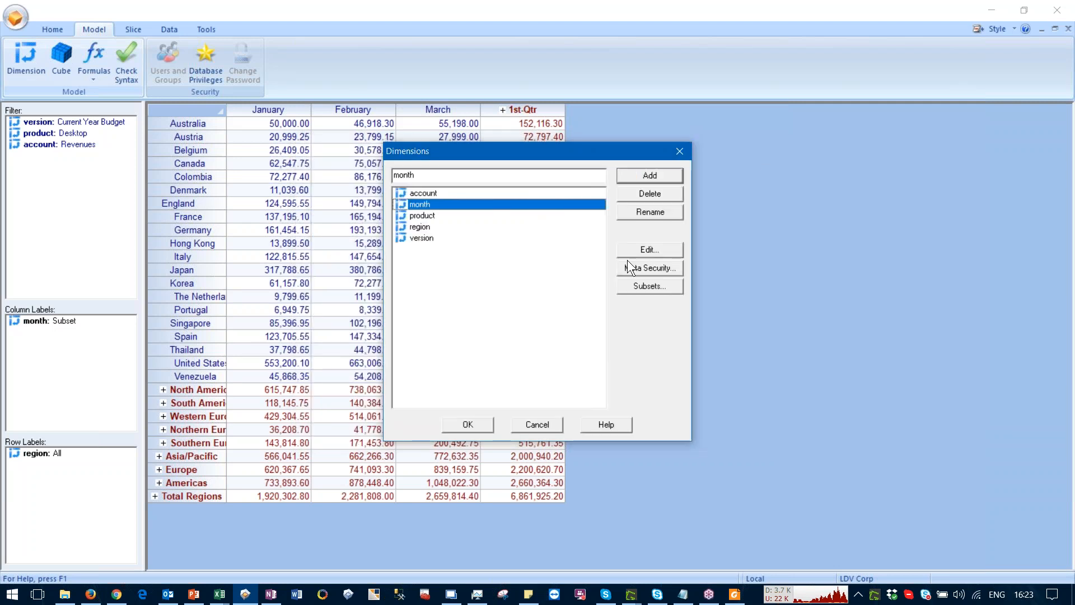
click(467, 424)
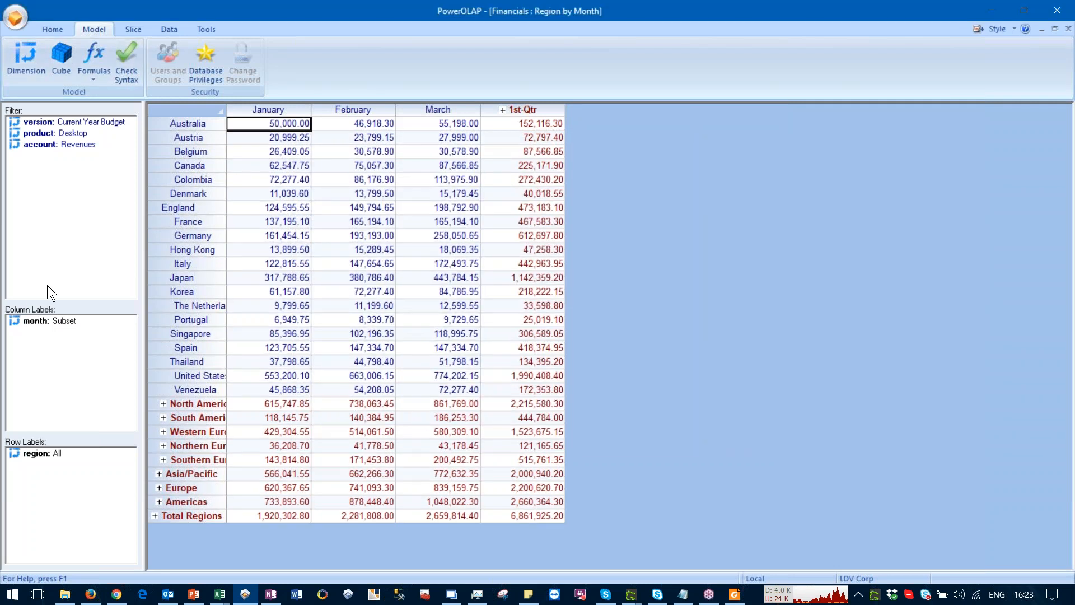
Step: Add the Jan % 1st Qtr member to the slice's month columns, directly after January
double_click(45, 316)
drag(367, 213, 607, 203)
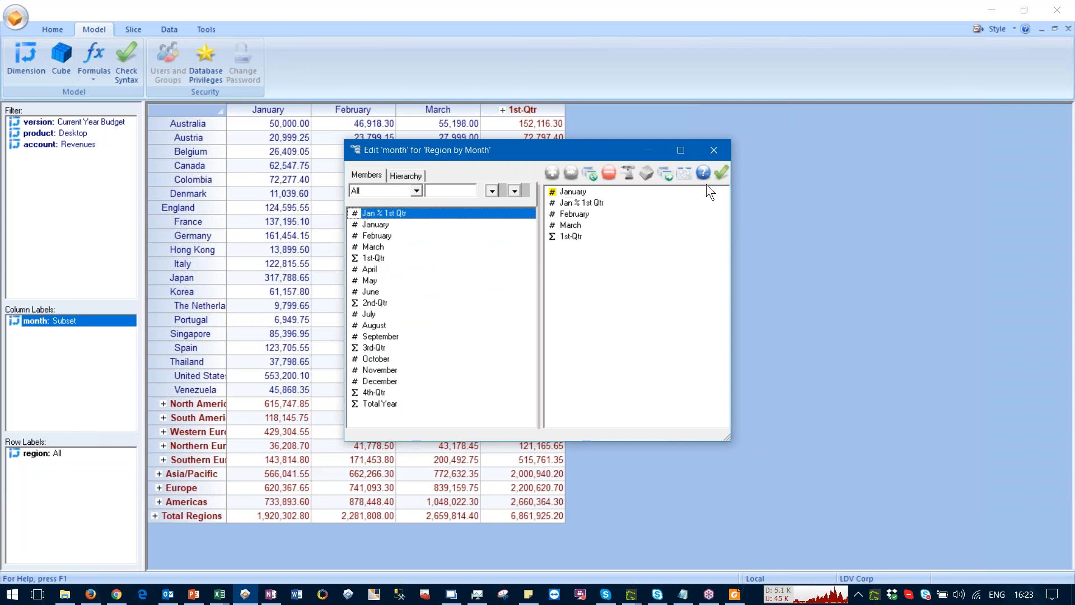
click(722, 173)
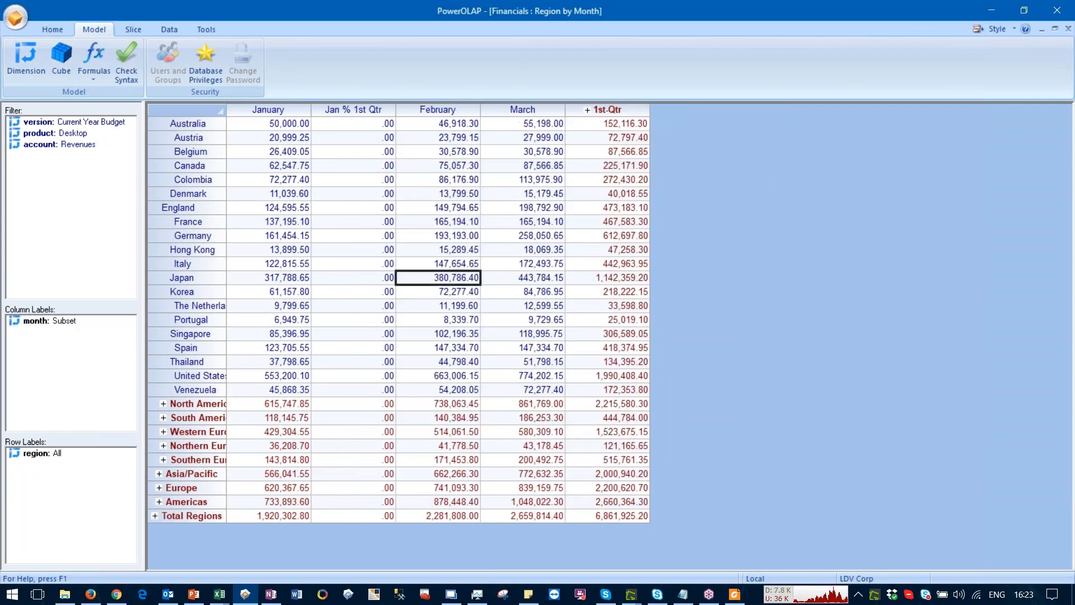
drag(349, 138, 361, 333)
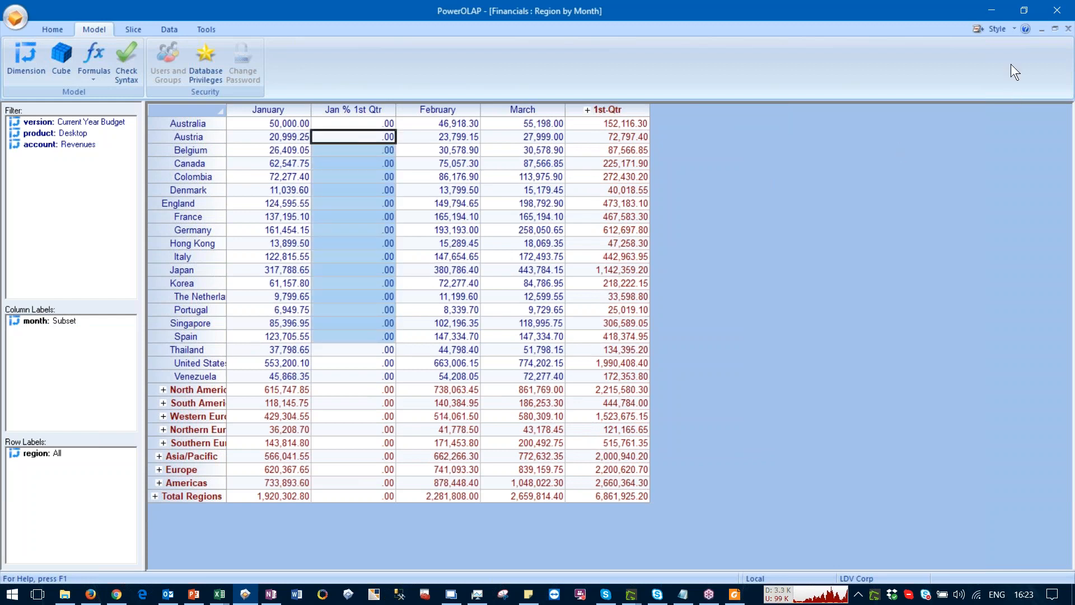
Step: Switch to Excel and run the Sheet4 OLAPWriteTable in the "Commit formula values to cube" mode
click(994, 9)
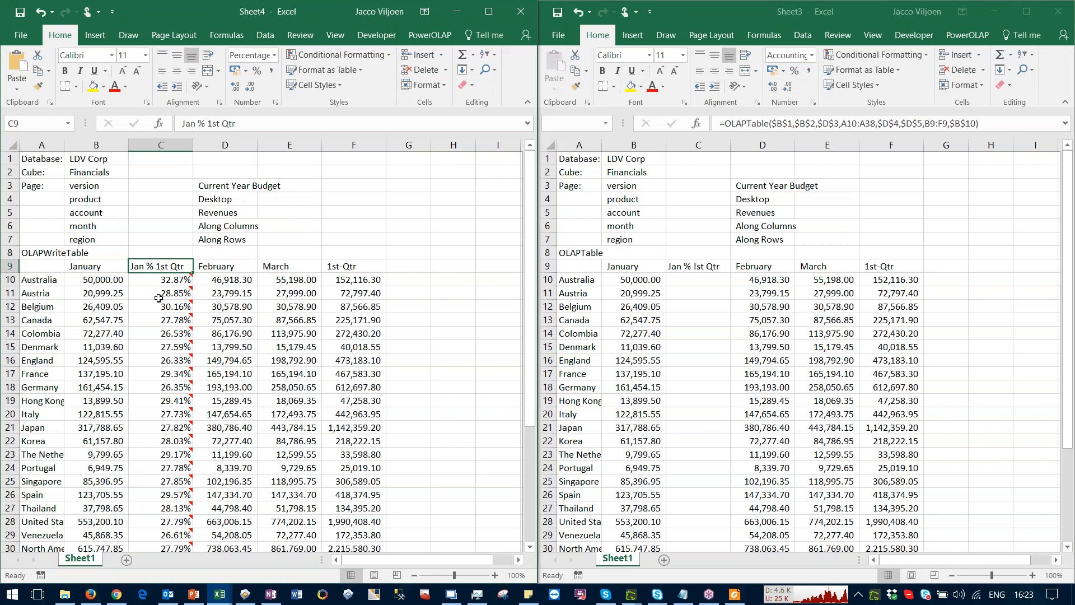
double_click(44, 252)
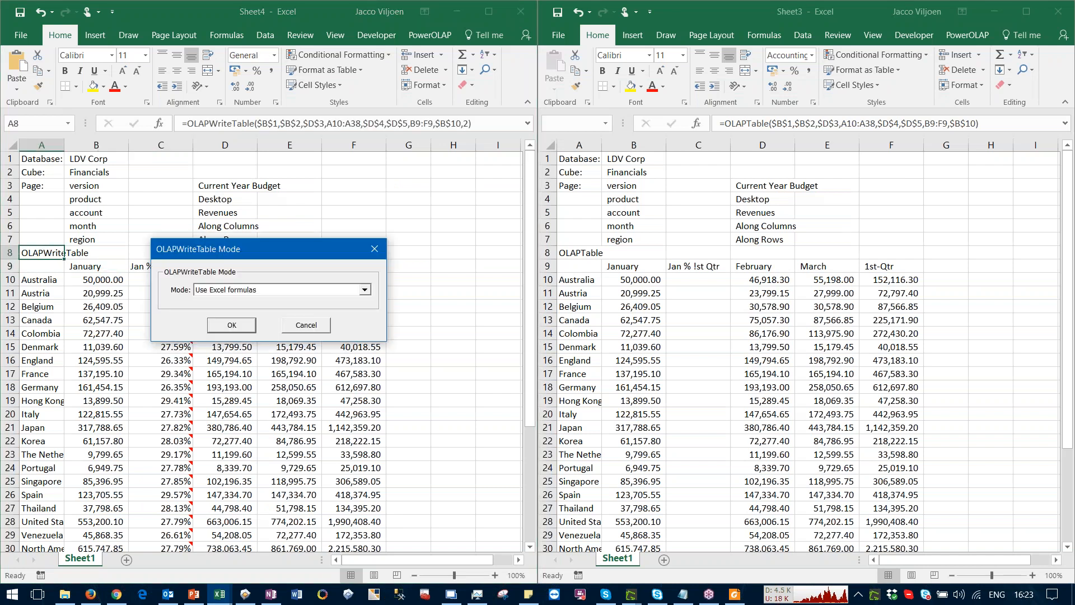
click(236, 291)
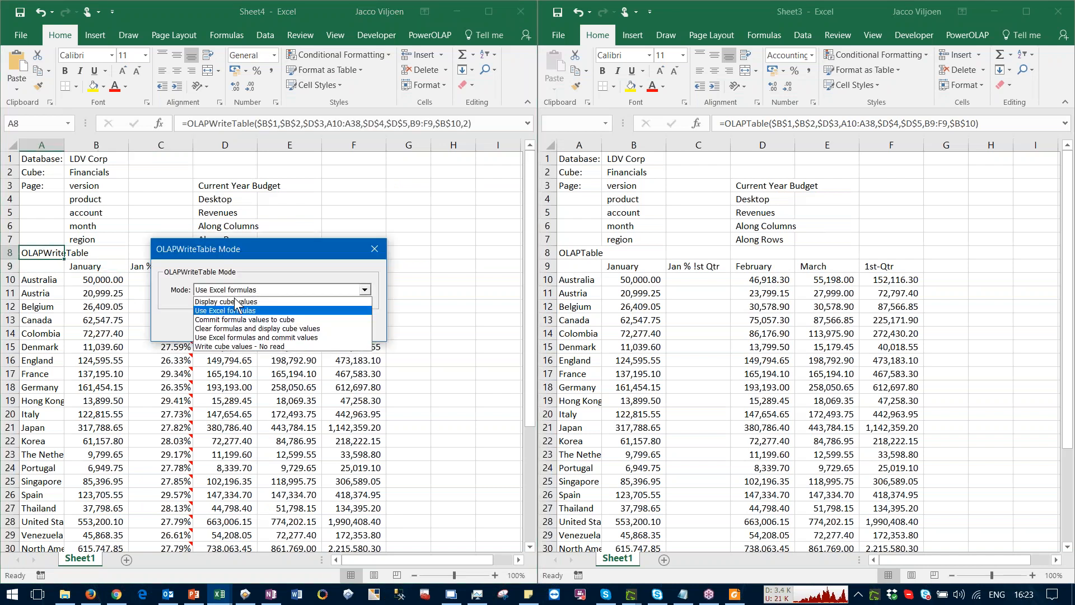
click(235, 320)
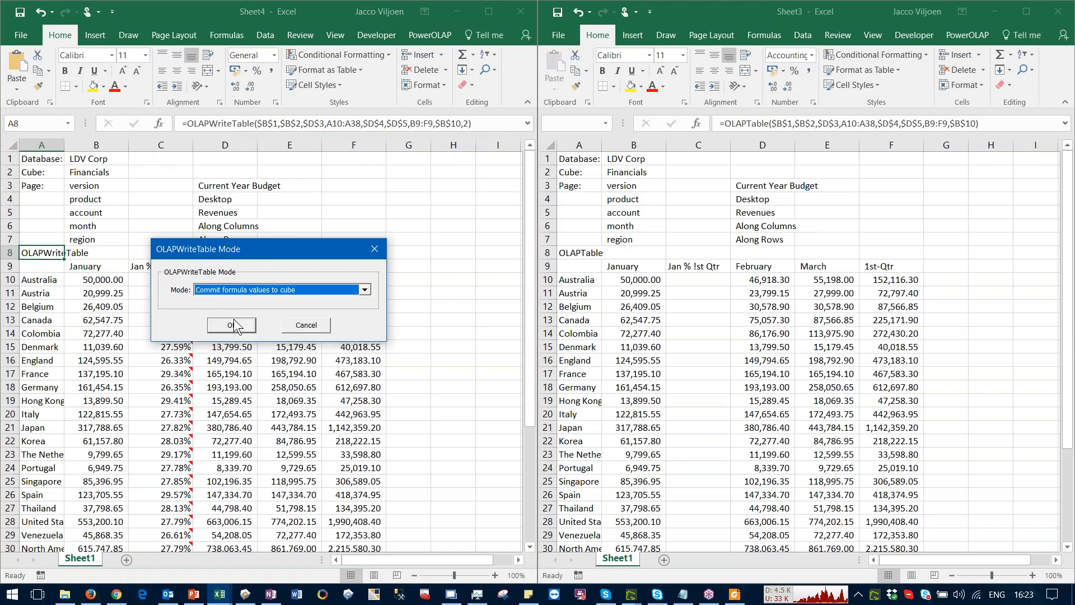
click(229, 325)
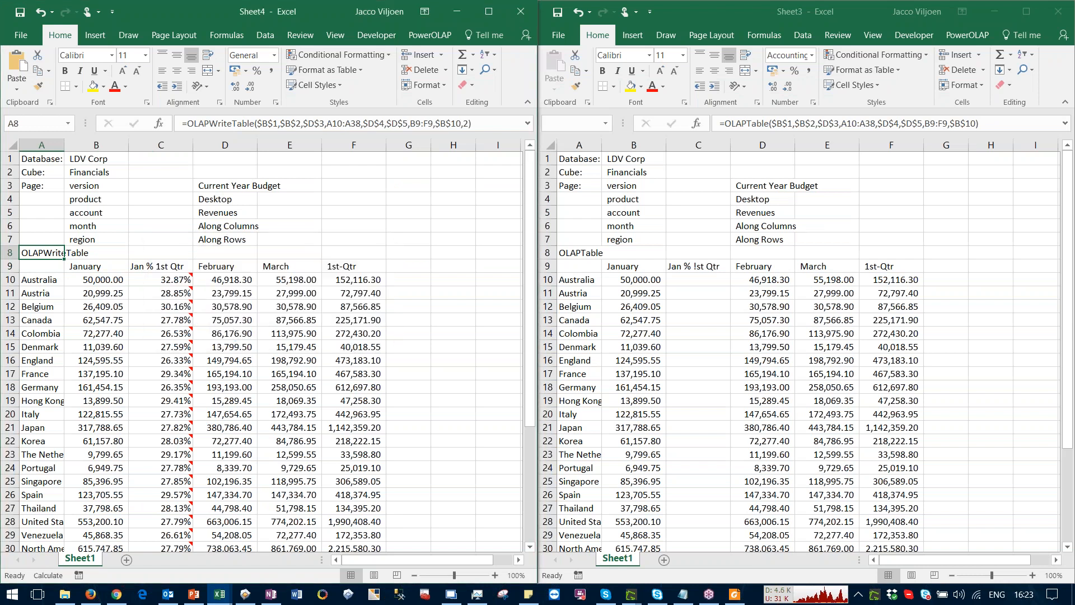
click(230, 331)
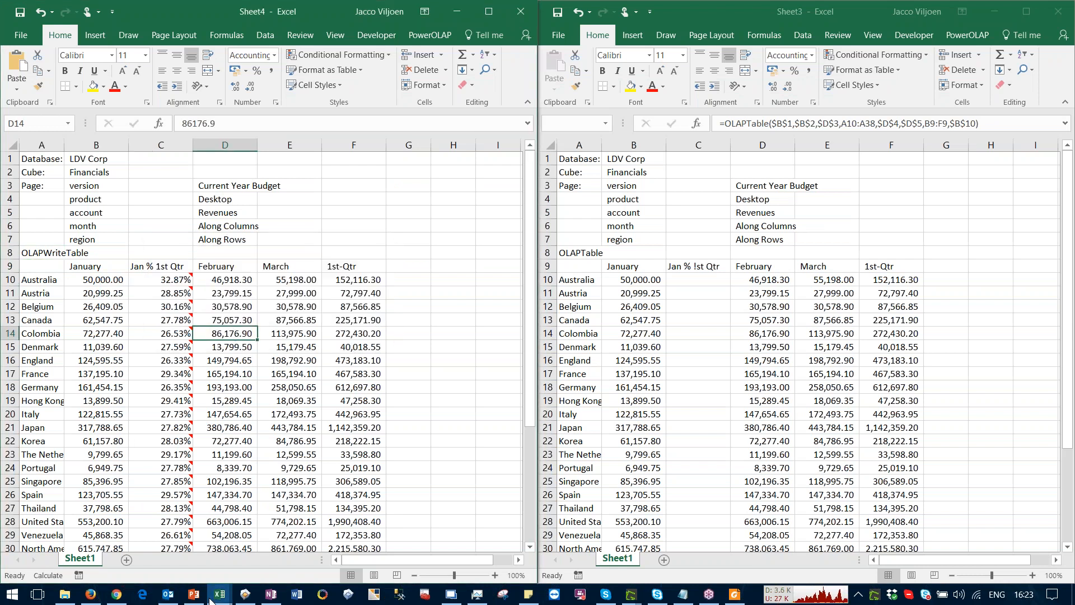
Step: Check the committed Jan % 1st Qtr values in the PowerOLAP slice and return to the Sheet4 workbook in Excel
click(245, 594)
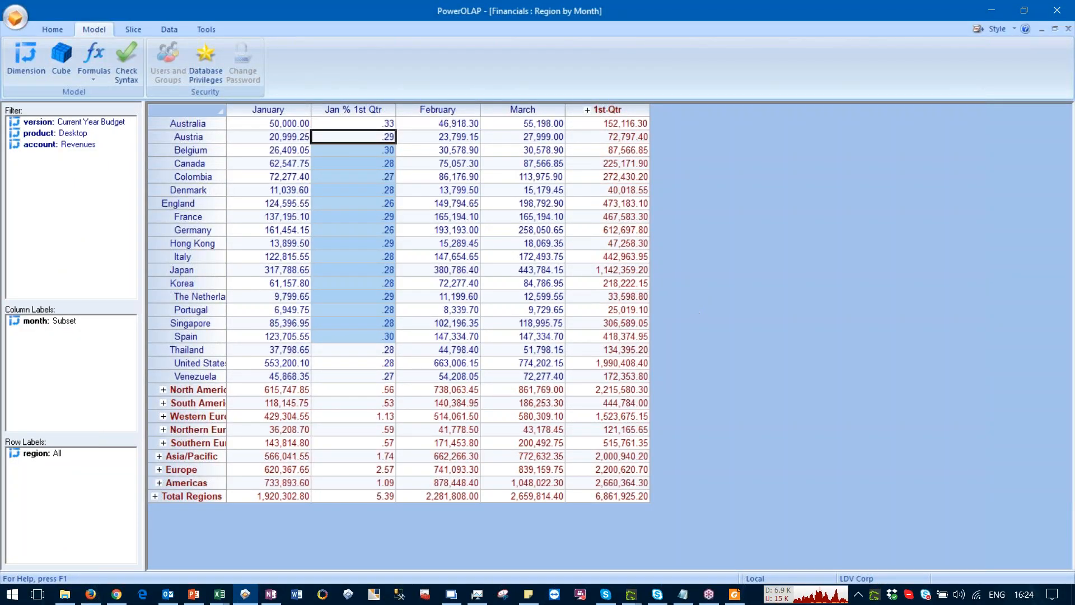
click(218, 594)
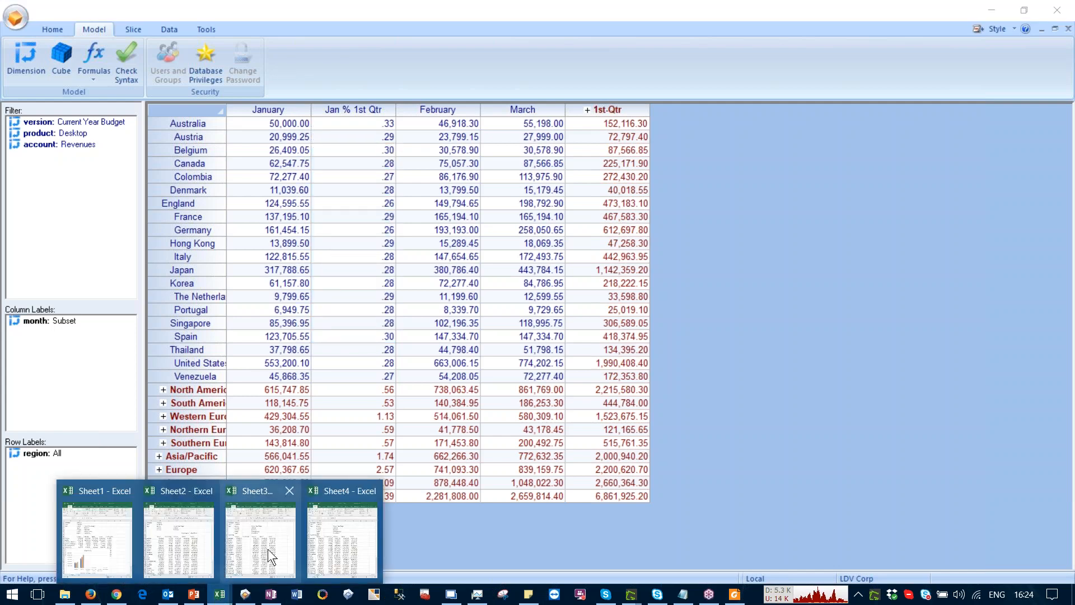
click(342, 541)
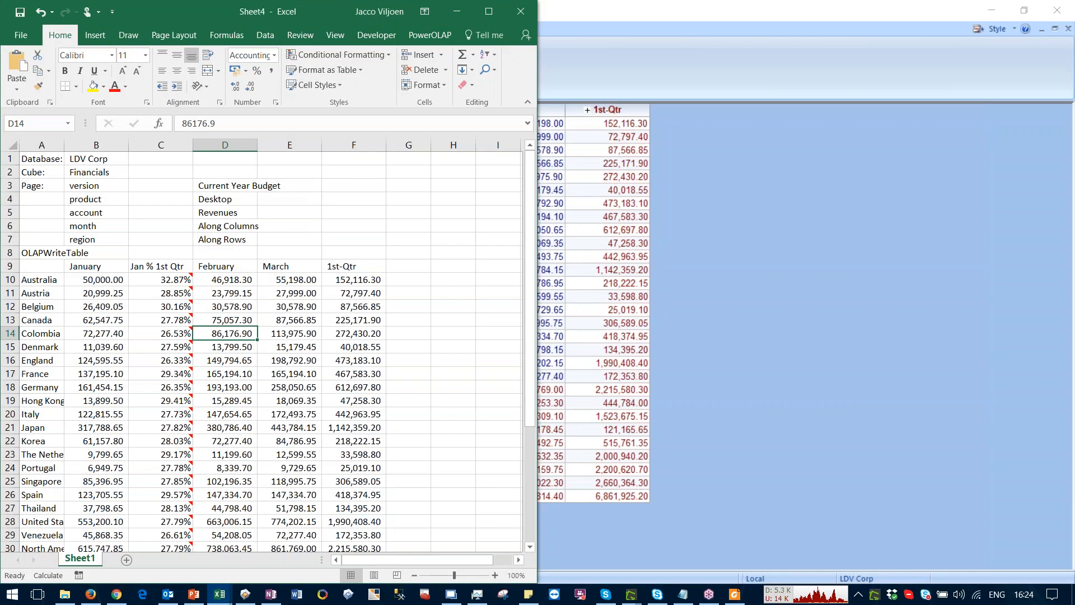
Step: Check the OLAPWriteTable's mode and read the formula comment on Canada's Jan % 1st Qtr cell
double_click(49, 252)
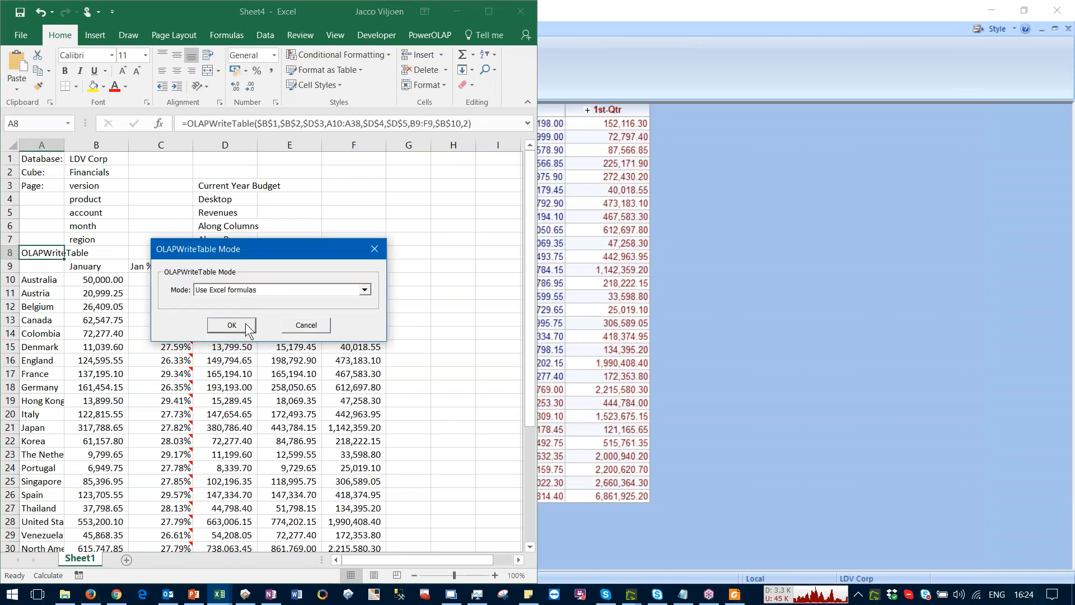
click(304, 327)
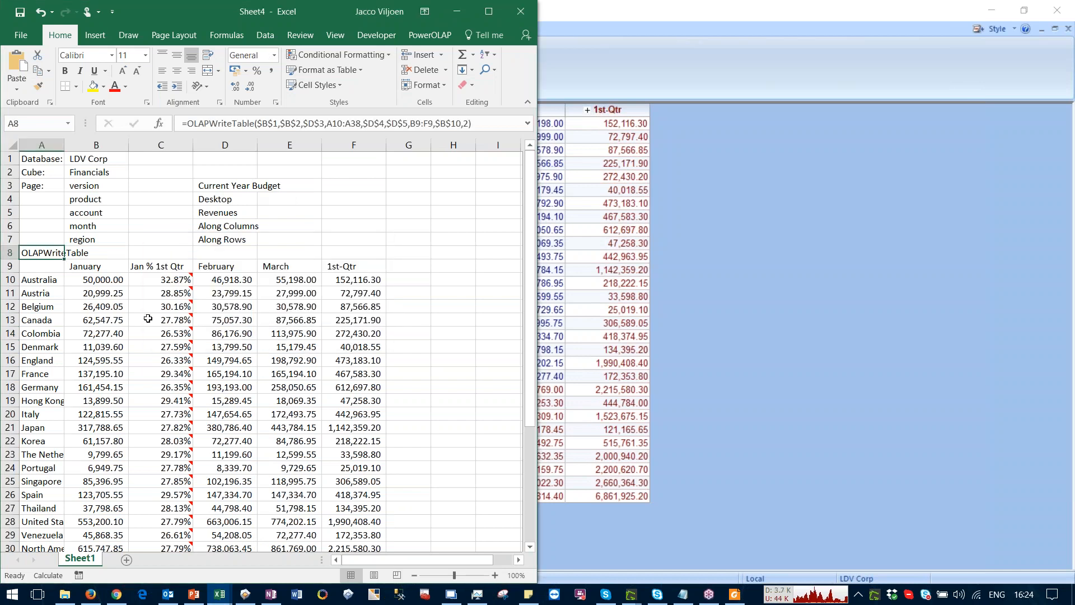
mouse_move(147, 318)
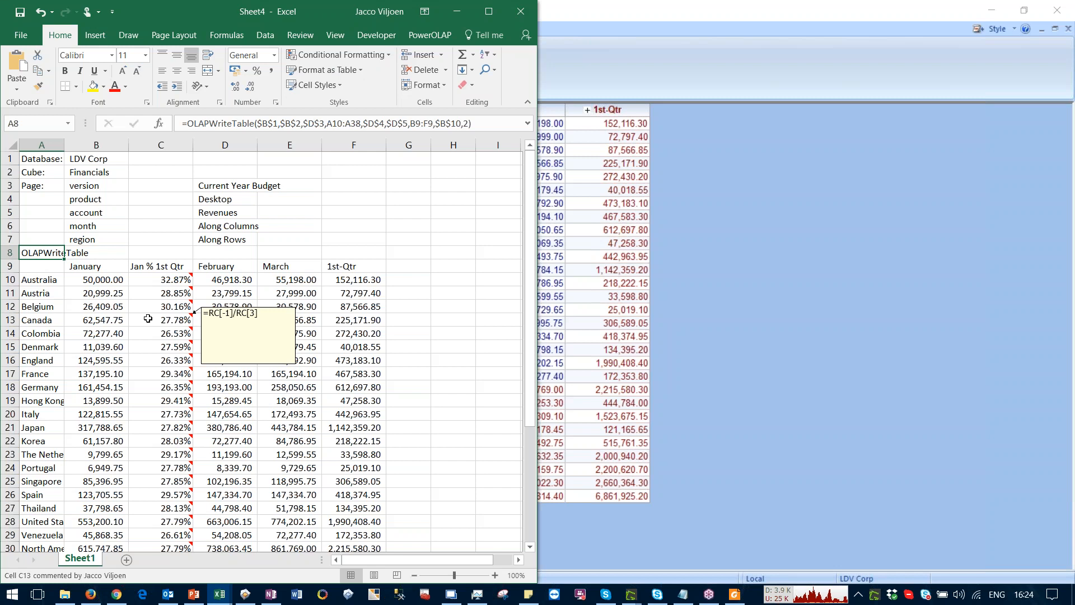
Step: Review the available OLAPWriteTable modes and leave the mode settings without applying a change
double_click(36, 252)
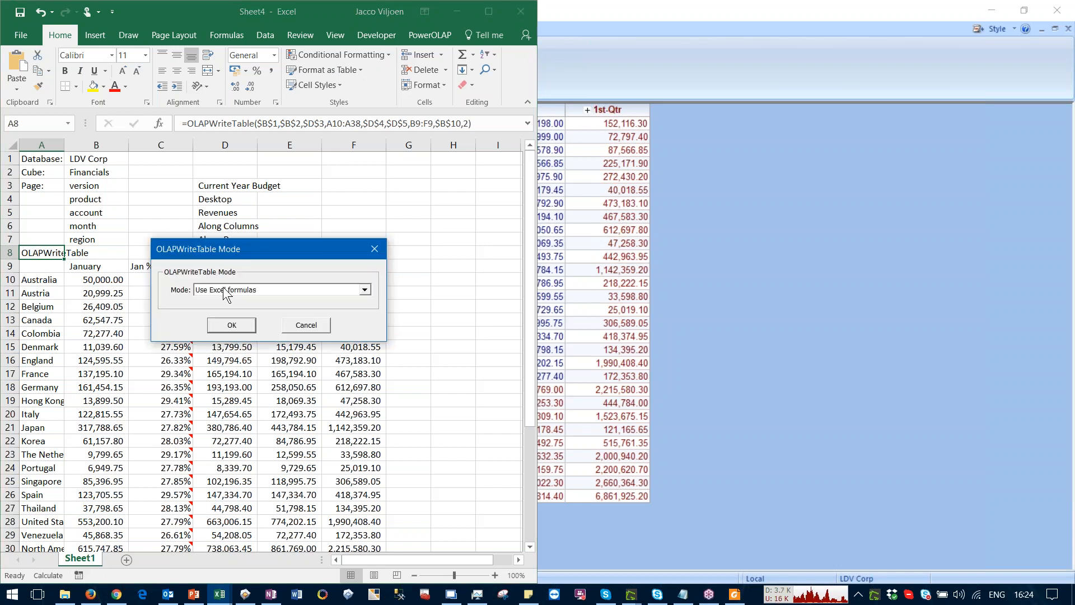
click(224, 290)
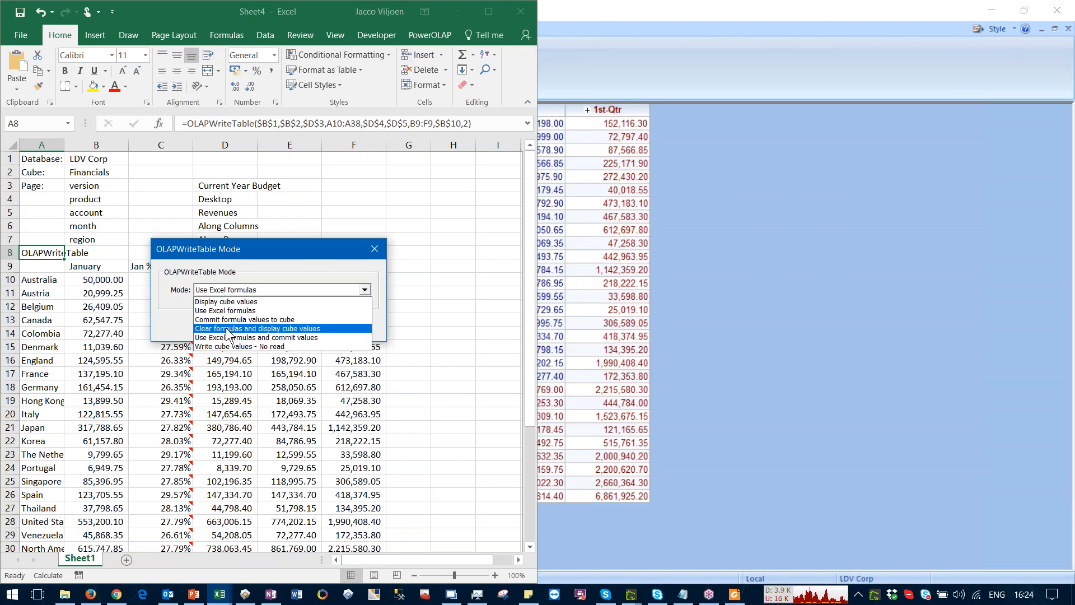
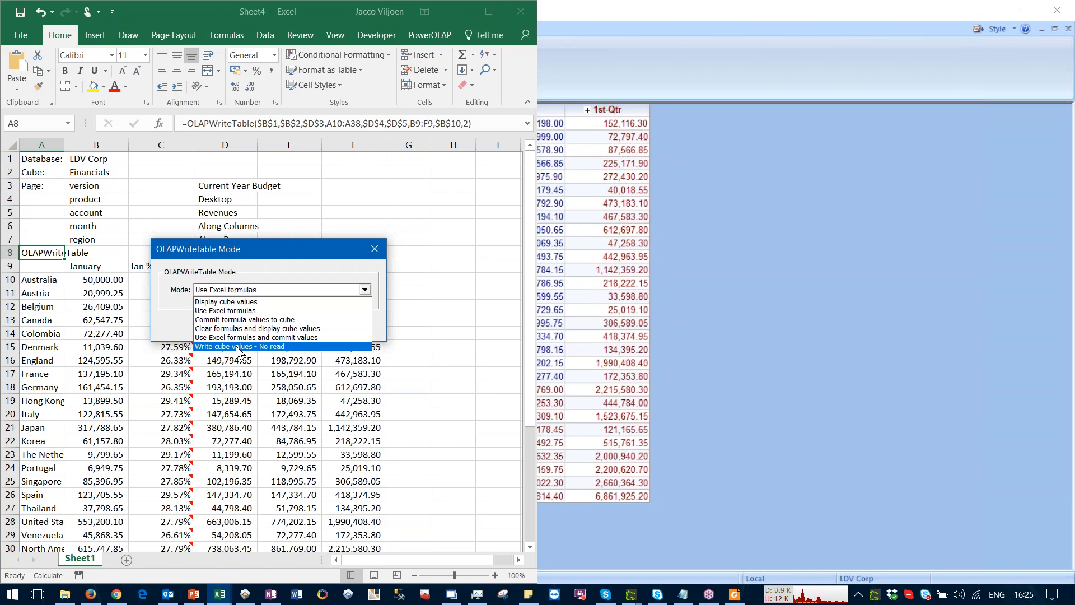
click(304, 255)
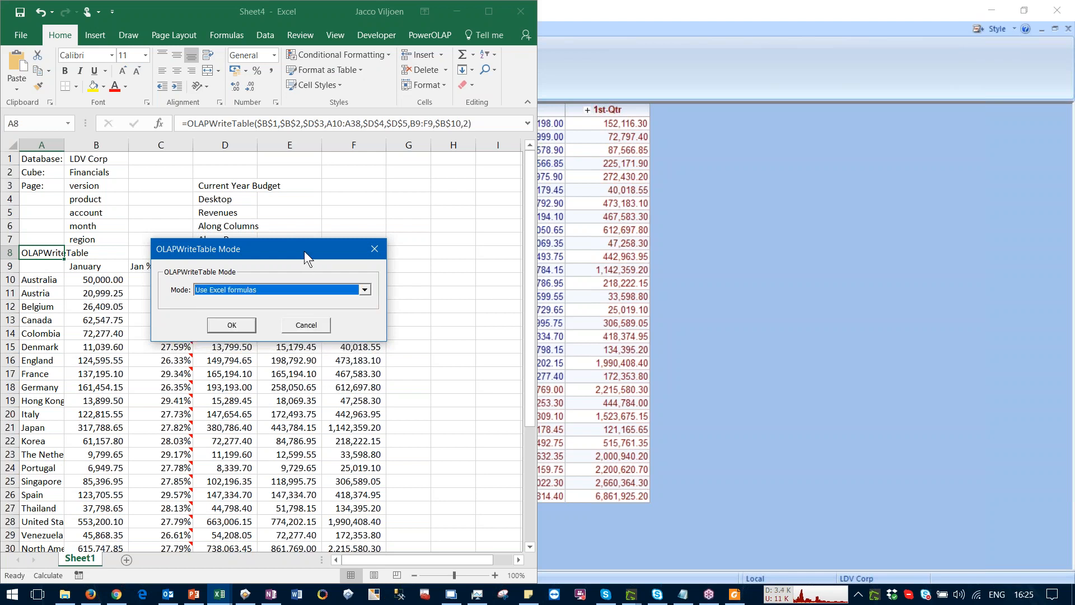
click(306, 325)
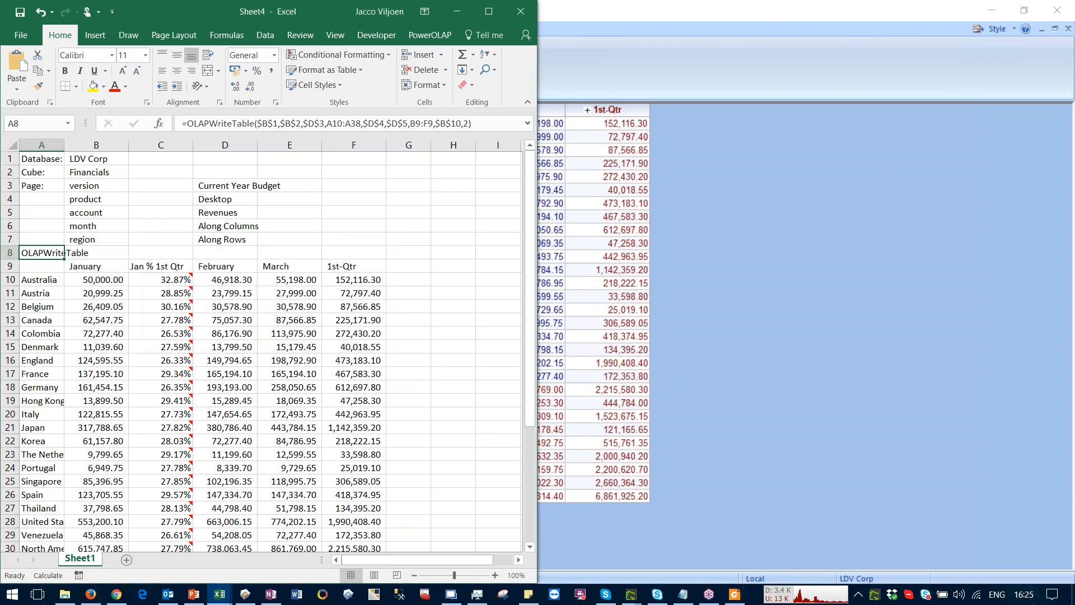
Step: Bring the Sheet3 workbook into view beside Sheet4 to compare its OLAPTable with the OLAPWriteTable
click(253, 358)
click(300, 329)
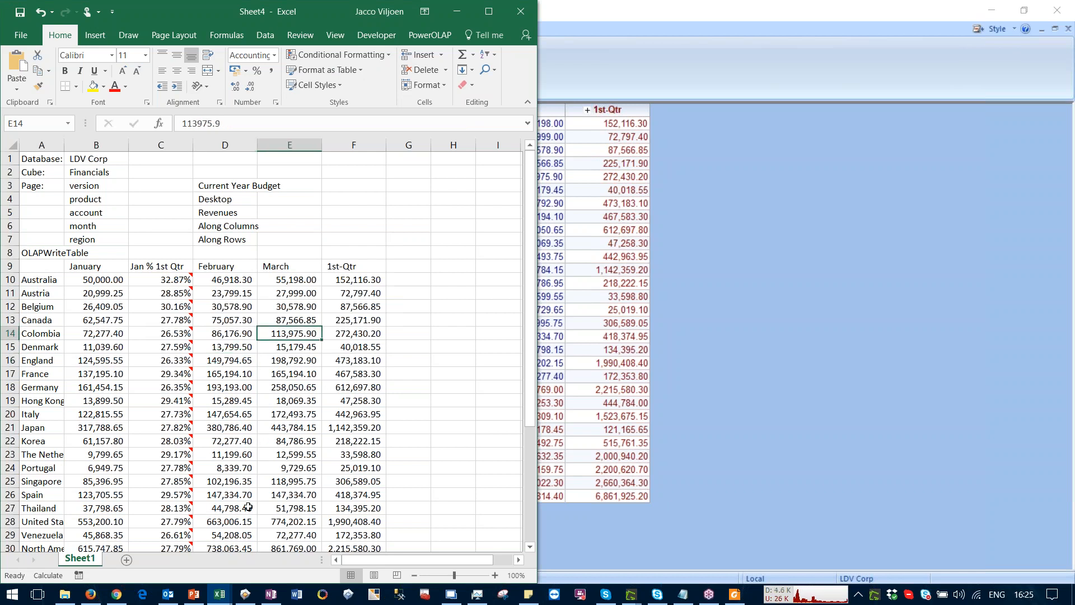
mouse_move(221, 598)
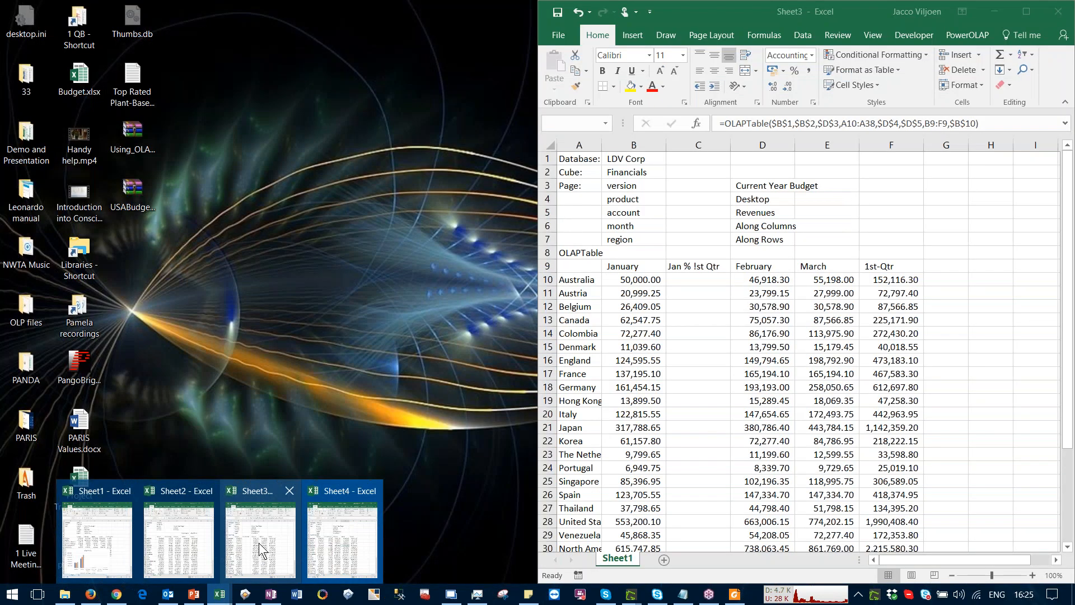
click(258, 543)
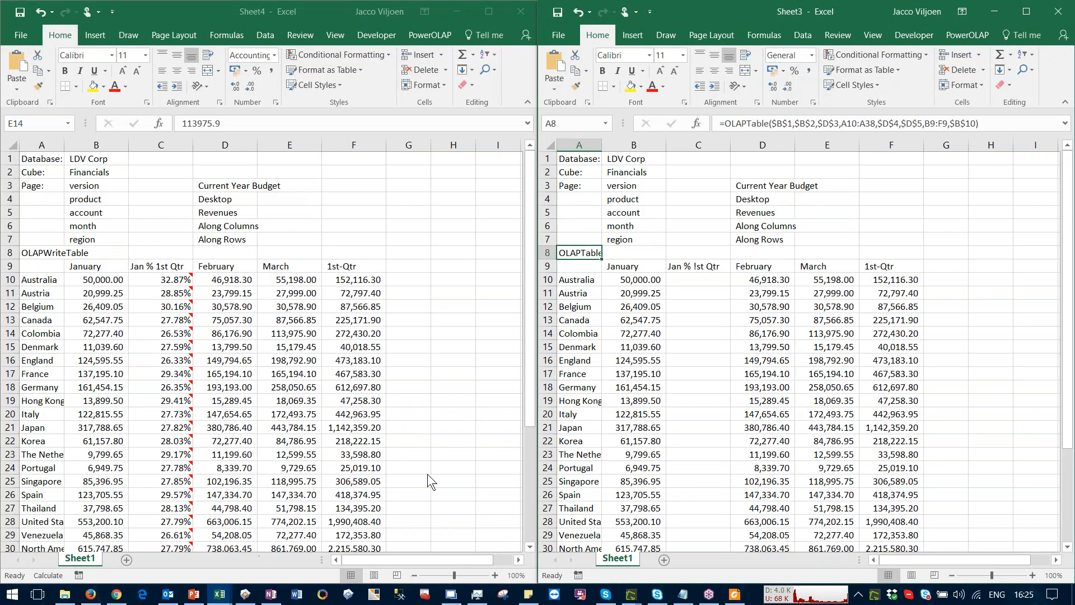
click(619, 412)
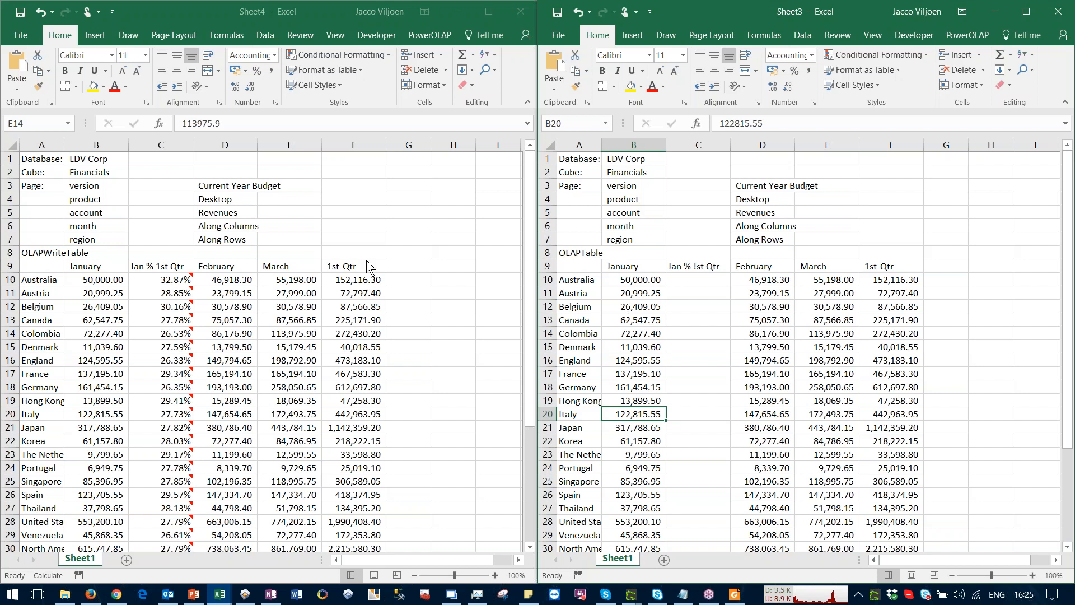
Step: Insert an empty column before March in Sheet4 and select its header cell E9
click(283, 139)
click(282, 141)
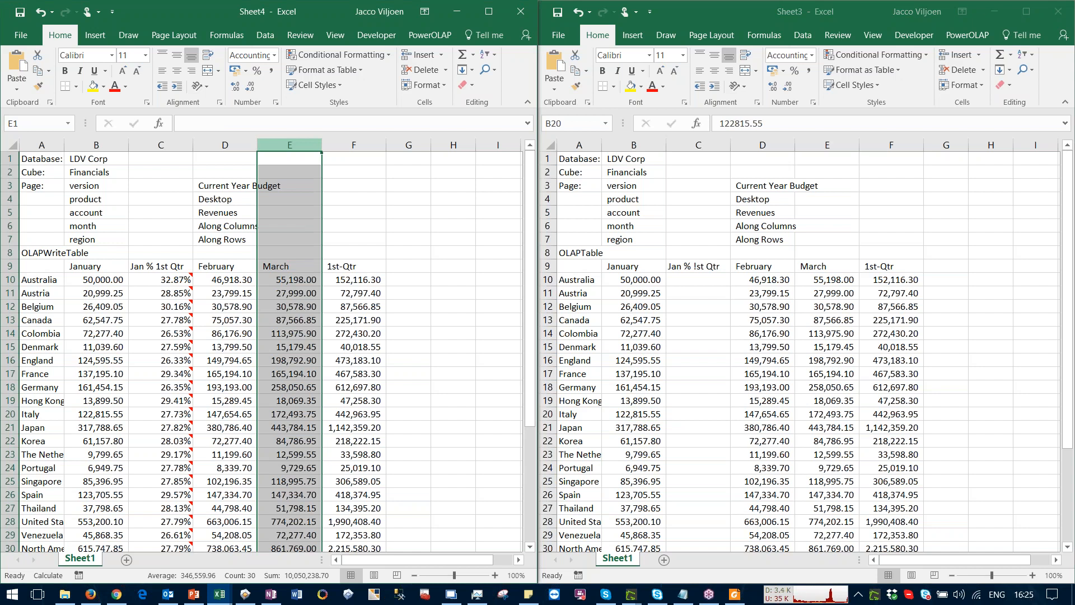
right_click(281, 143)
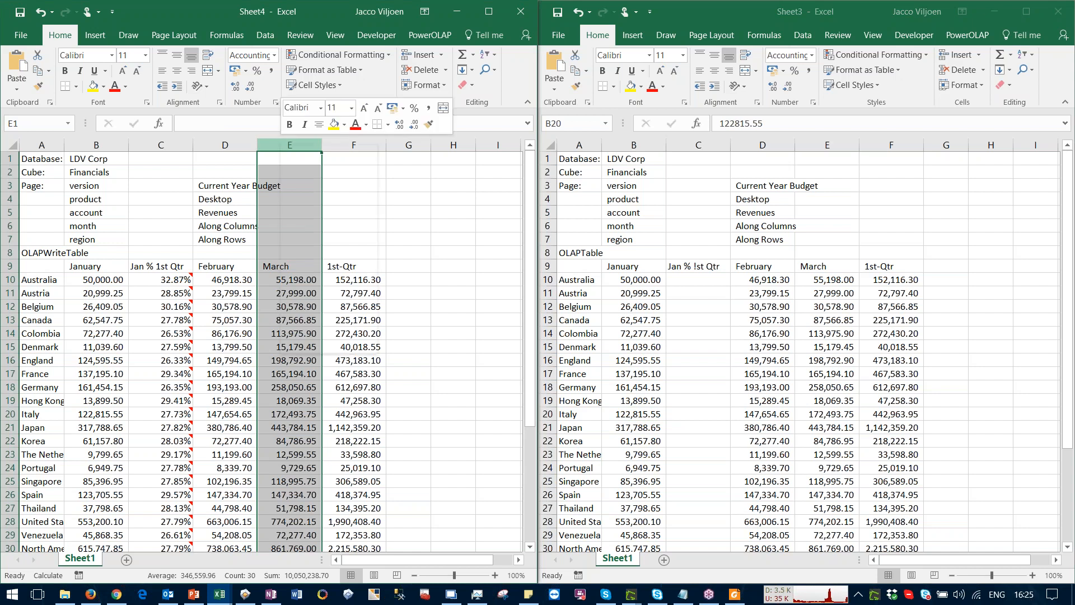
click(312, 242)
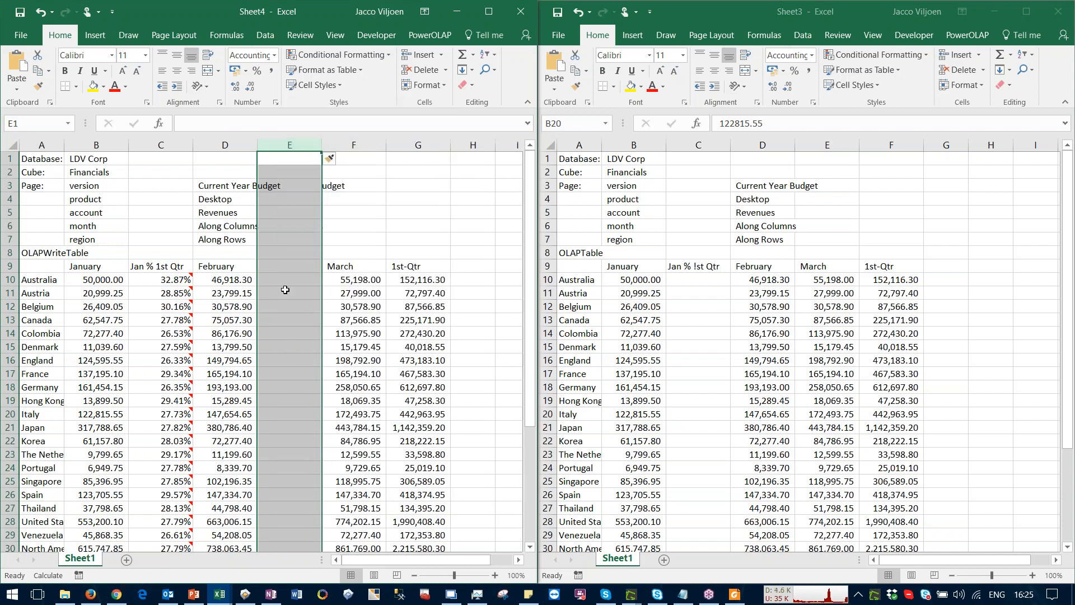
click(274, 277)
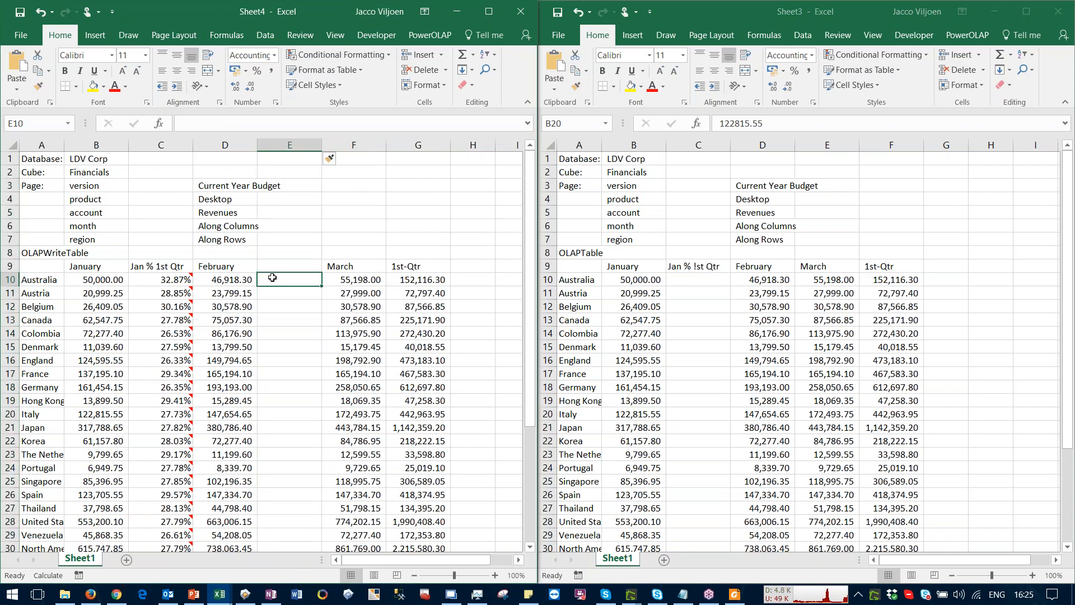
click(289, 266)
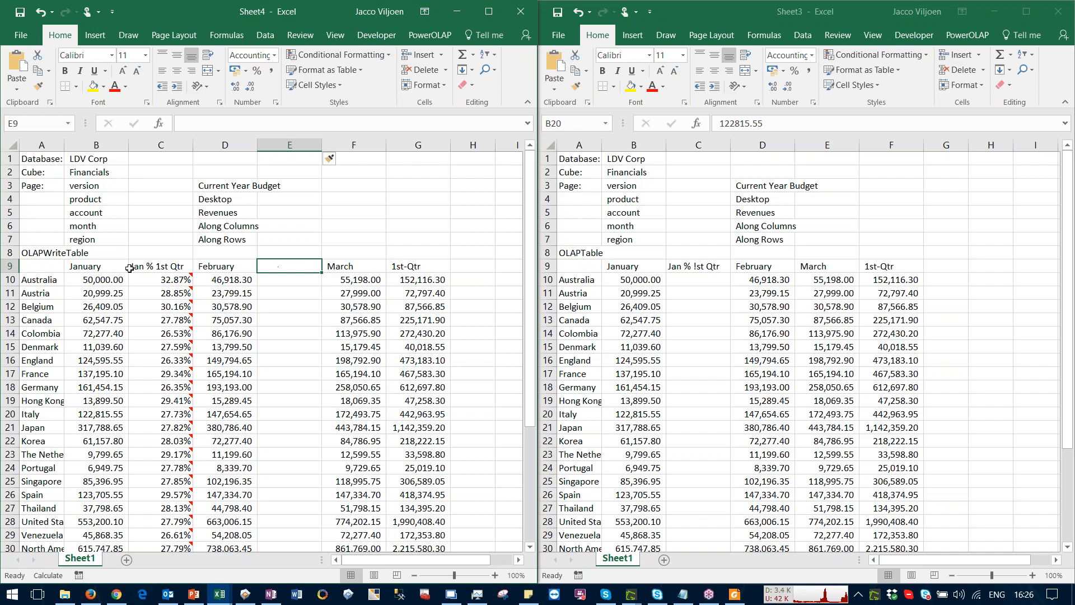
Step: Copy the Jan % 1st Qtr header into E9 and change it to "Feb % 1st Qtr"
click(130, 268)
key(ctrl+c)
click(289, 266)
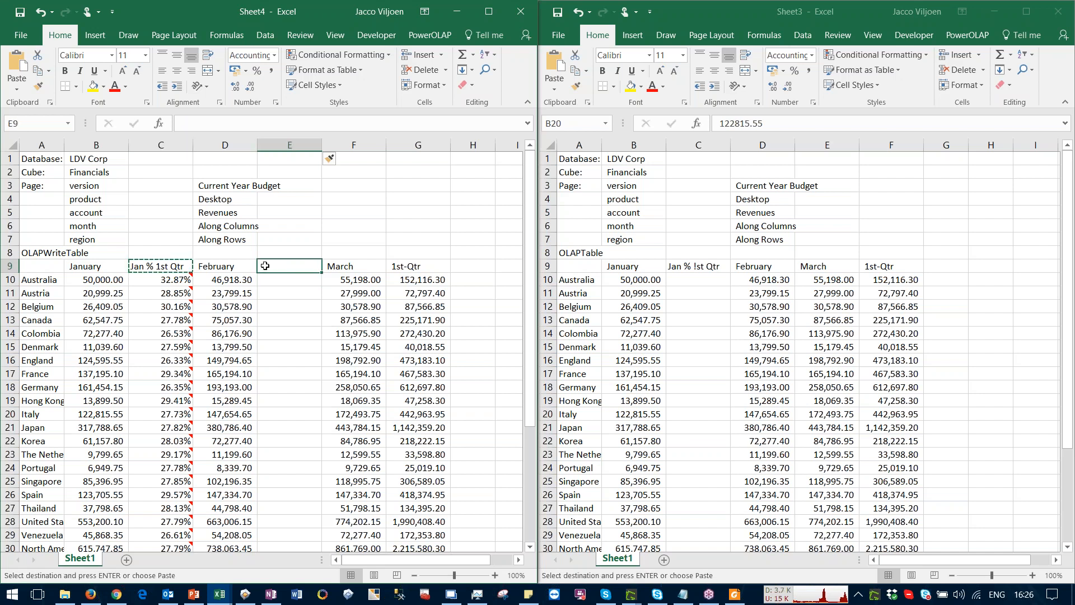
key(ctrl+v)
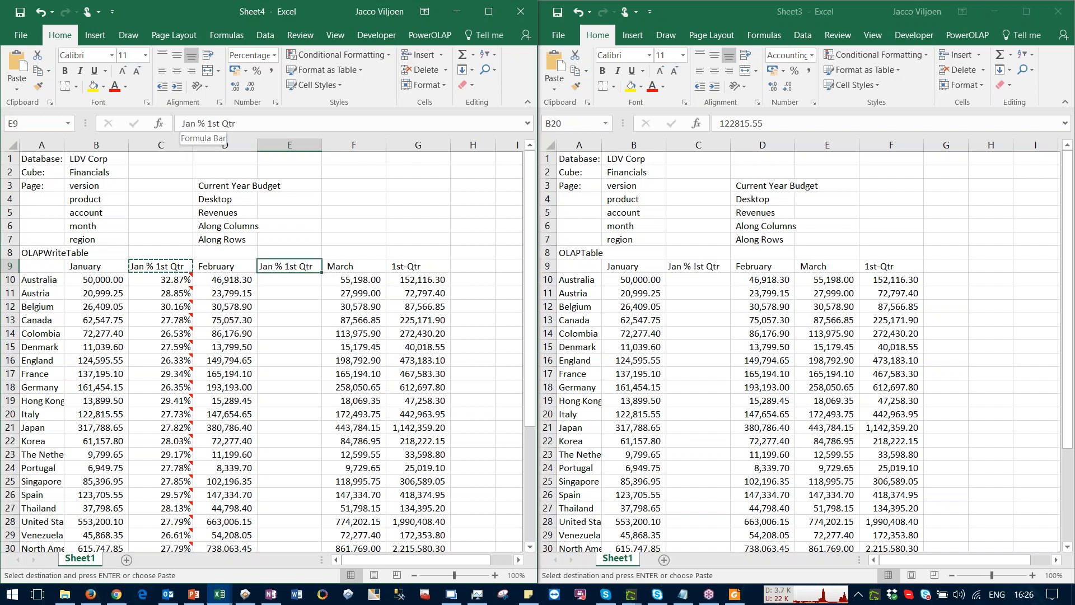
double_click(189, 123)
text(Feb)
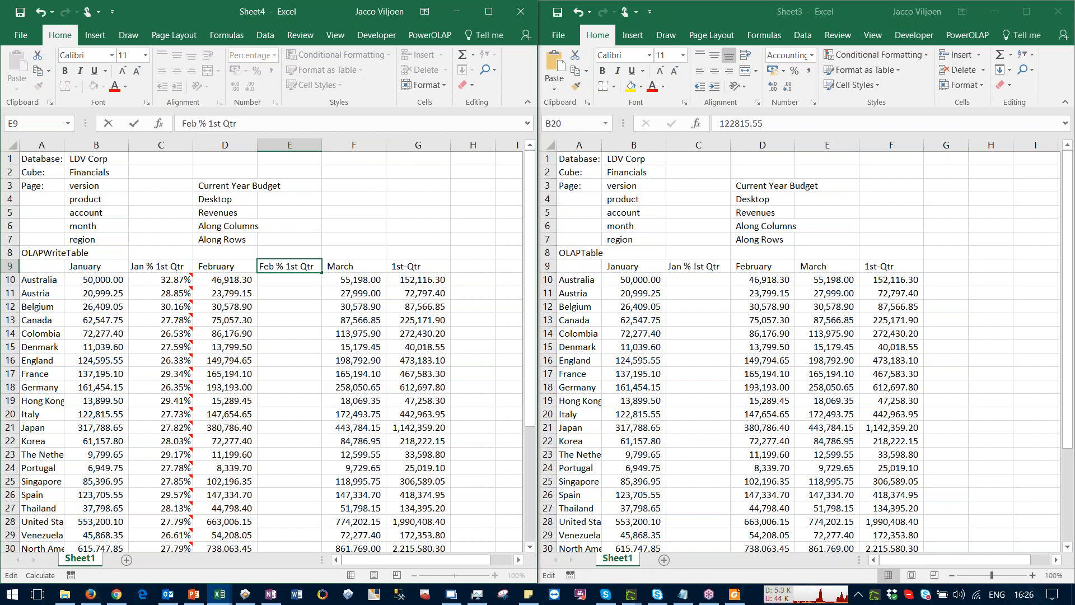
key(Return)
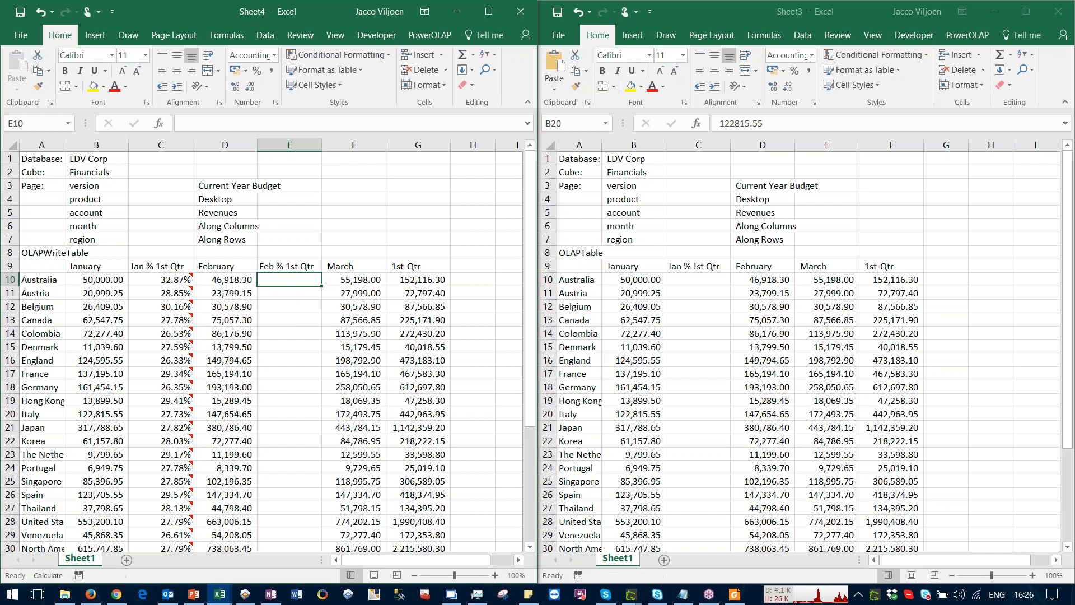
Step: Enter the formula =D10/G10 in Australia's Feb % 1st Qtr cell, E10
text(=)
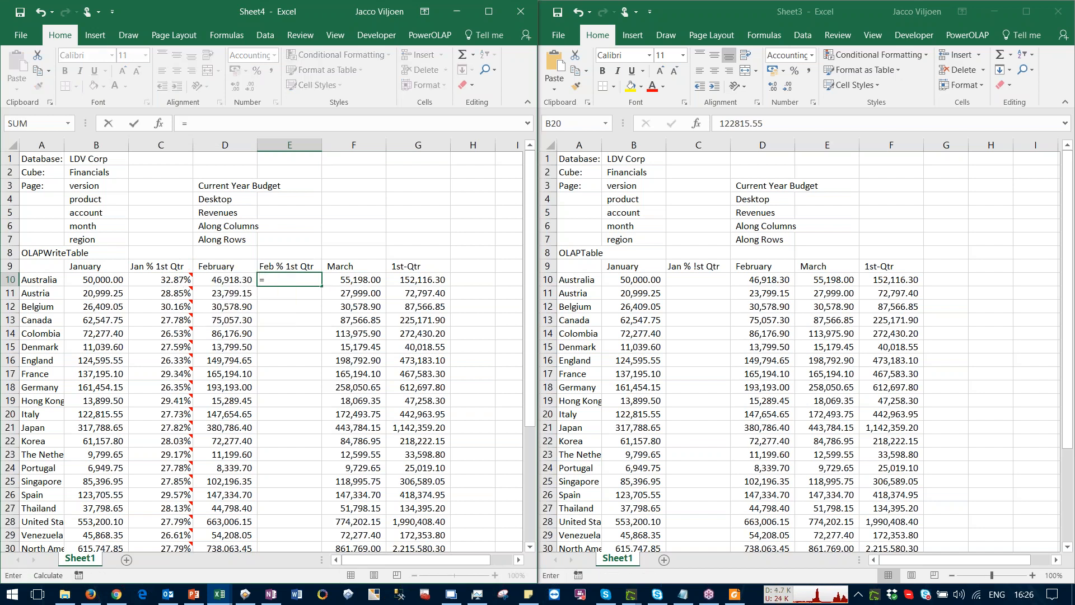
click(227, 280)
text(/)
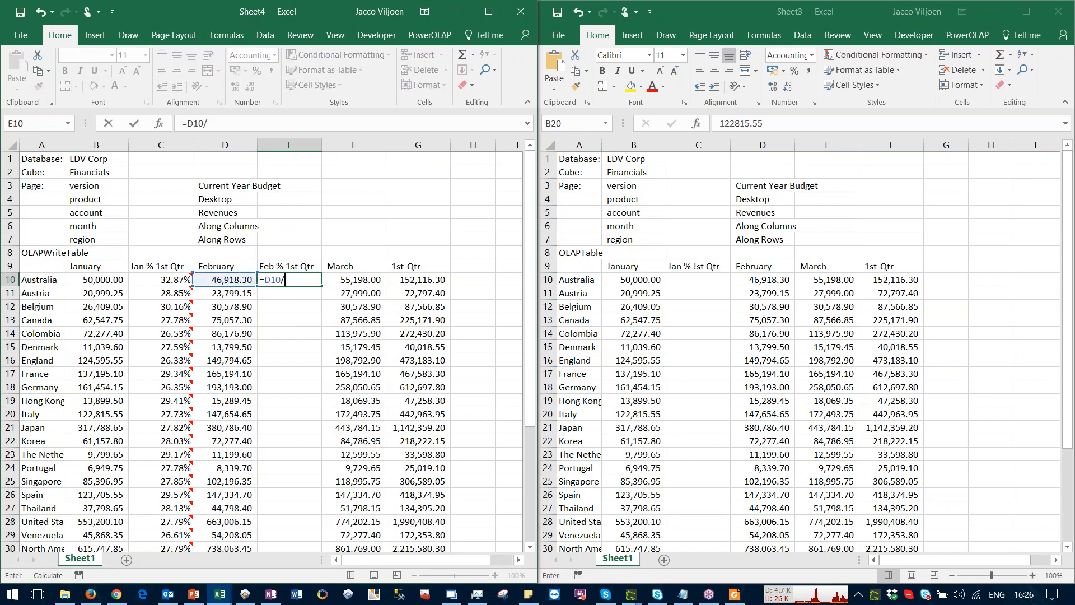
click(432, 279)
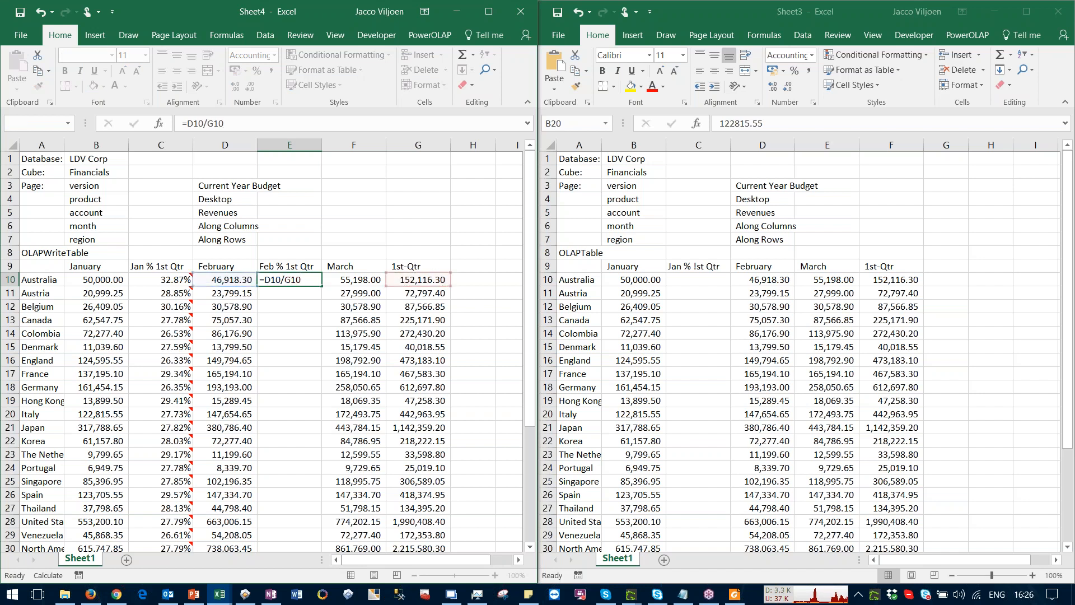
key(Return)
Step: Fill the E10 formula down the Feb % 1st Qtr column for all regions and recalculate
click(317, 281)
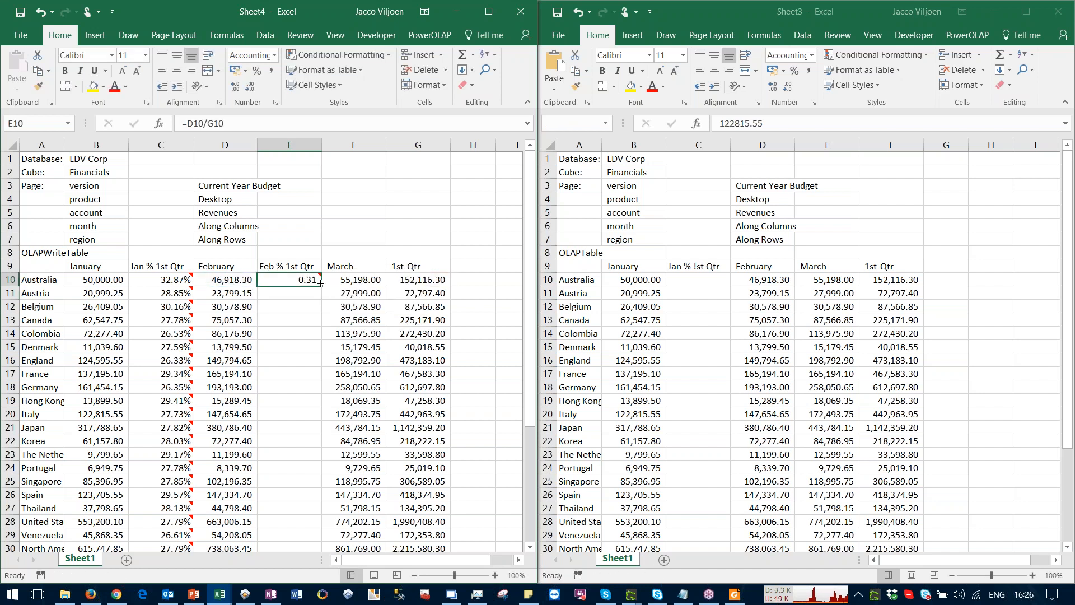
double_click(320, 283)
key(Up)
key(Up)
key(Up)
key(Up)
key(F9)
mouse_move(259, 297)
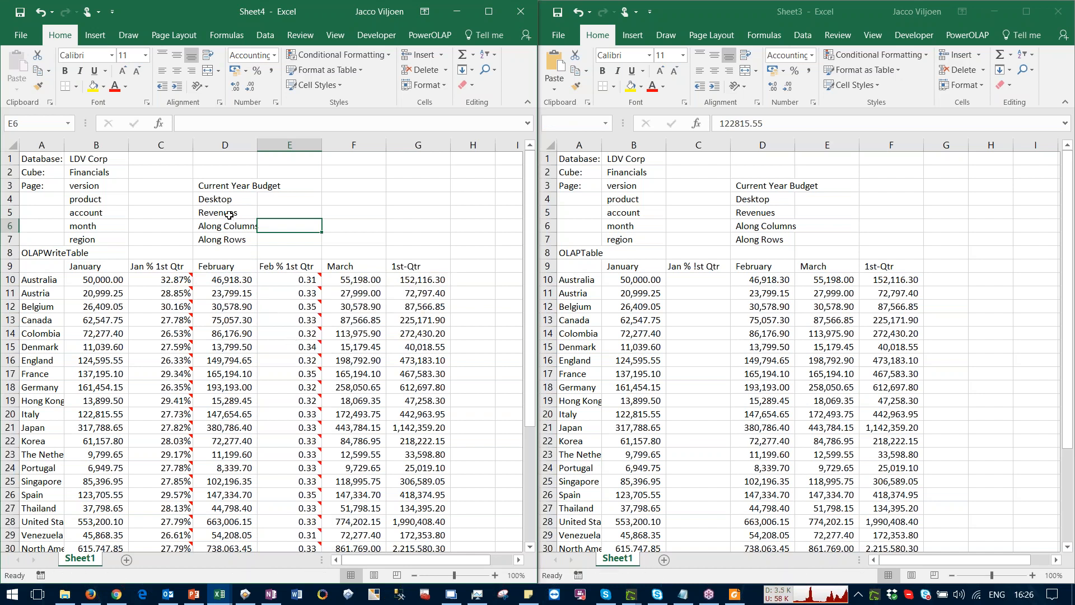
Step: Enter a growth rate of 2% above the February header in D8
click(212, 279)
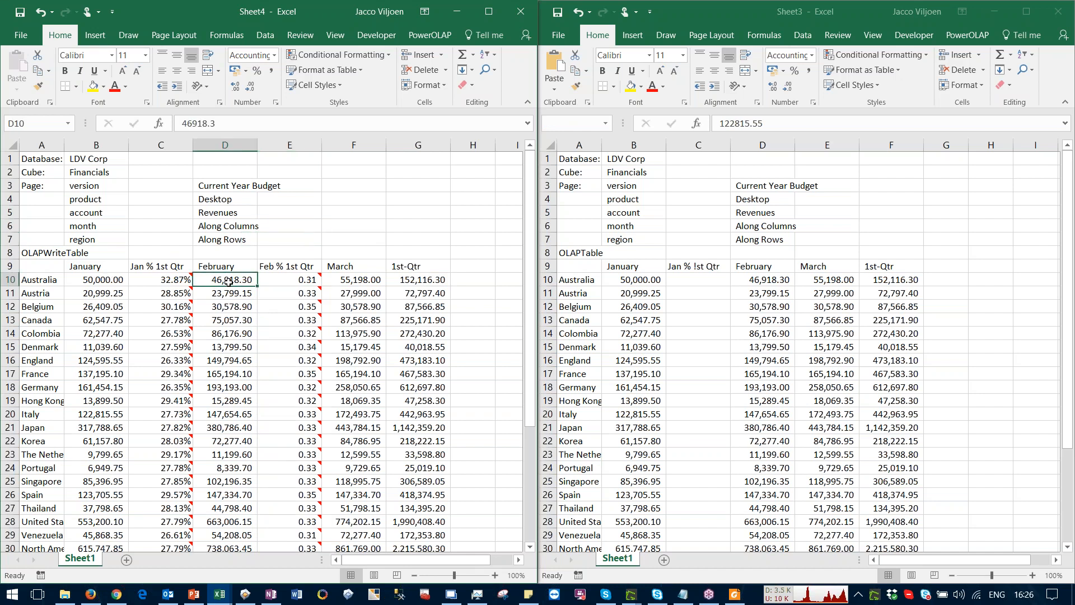
click(223, 252)
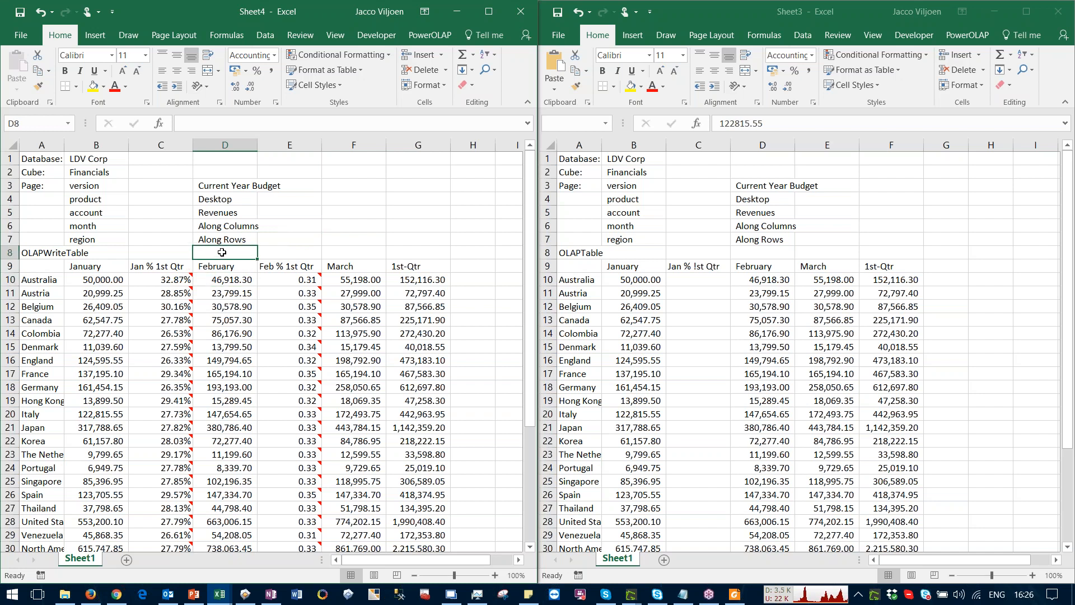
text(2)
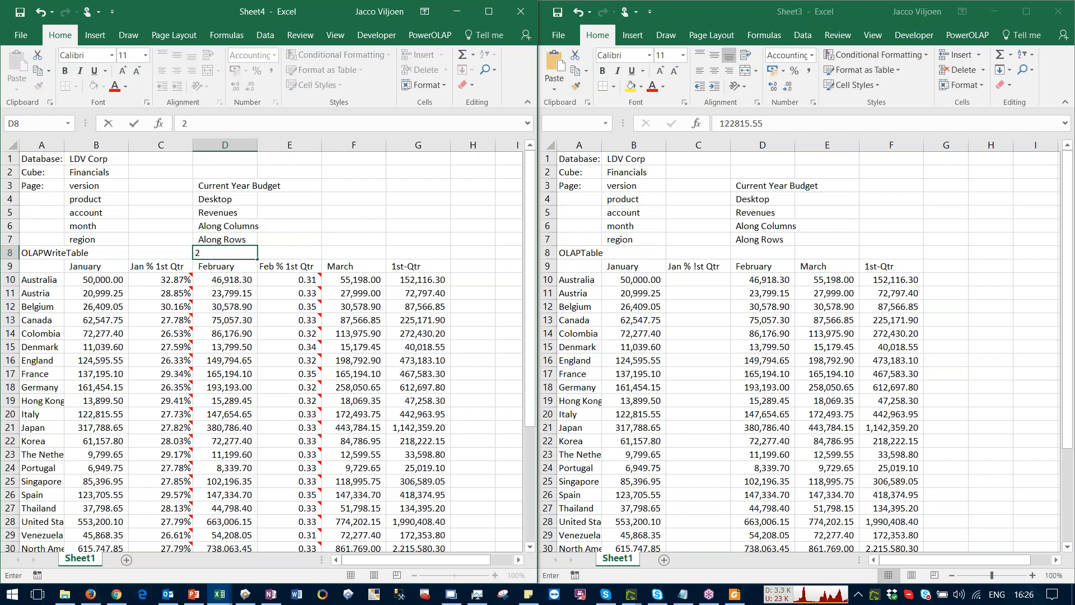
text(%)
key(Return)
key(Up)
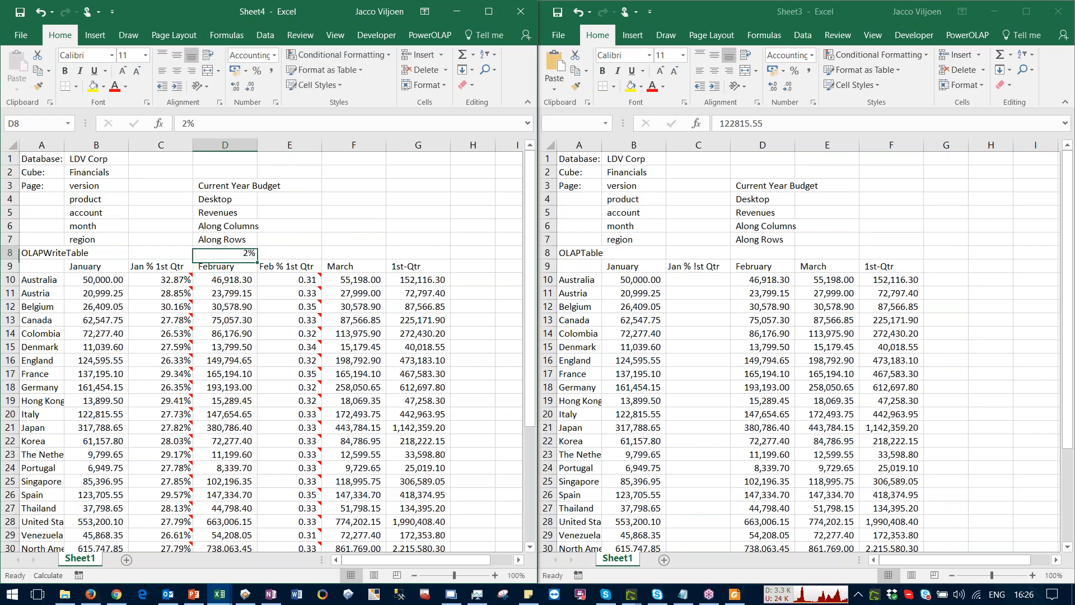
Step: Enter a growth rate of 3% above the March header in F8
key(Right)
key(Right)
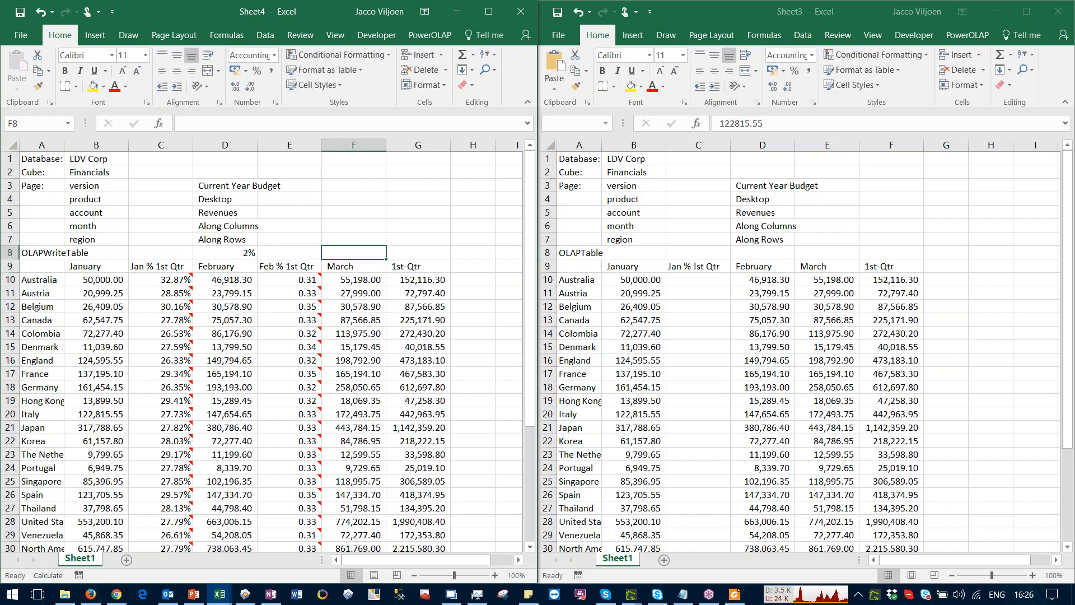
text(3)
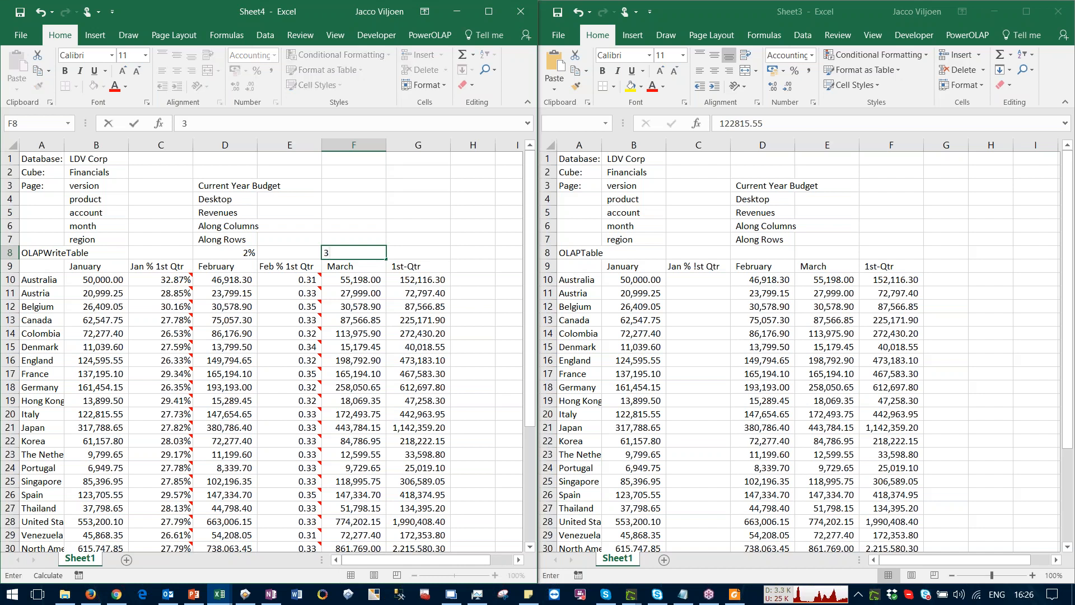
text(%)
key(ctrl+Return)
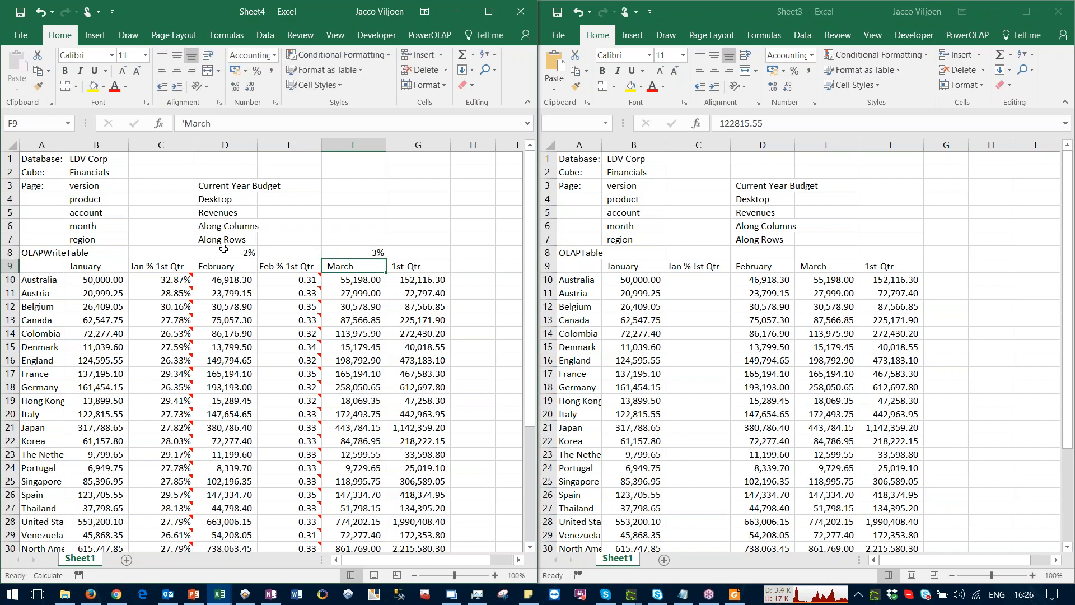
Step: Replace Australia's February value in D10 with the formula =B10*(1+D$8)
click(218, 254)
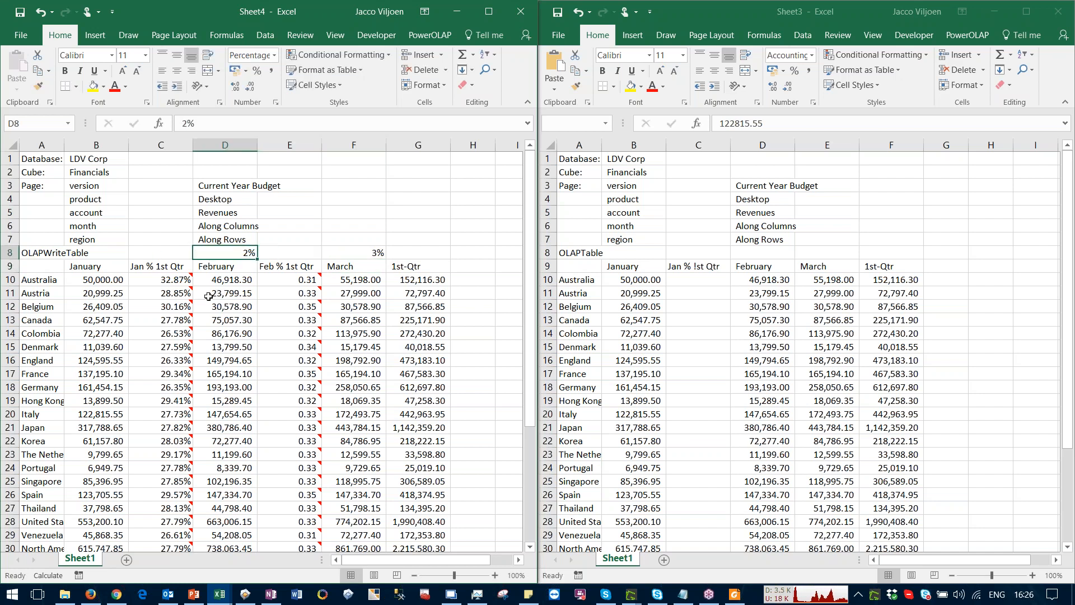
click(213, 285)
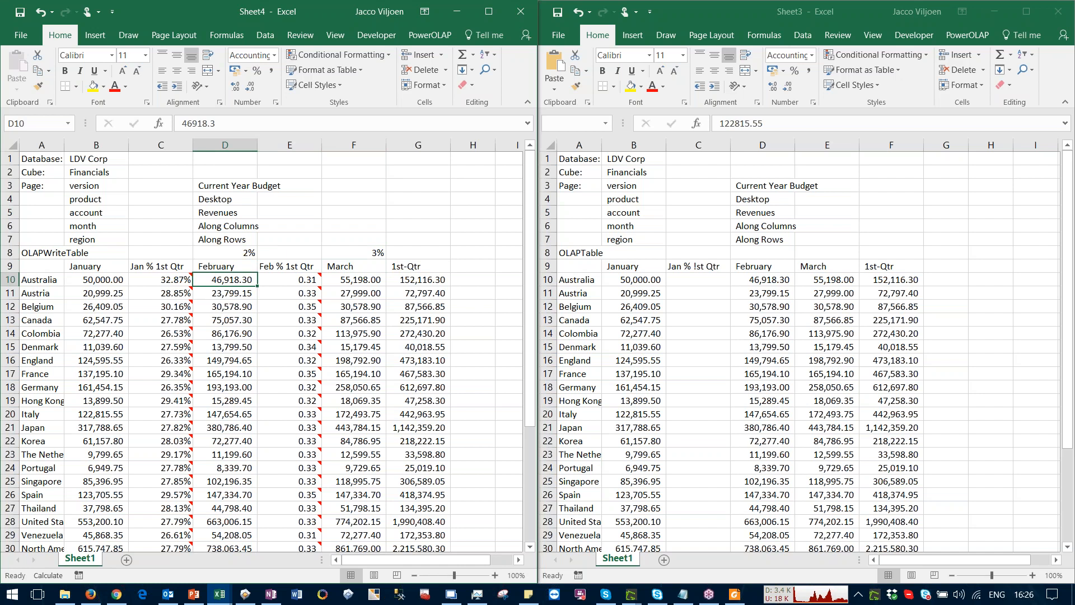
text(=)
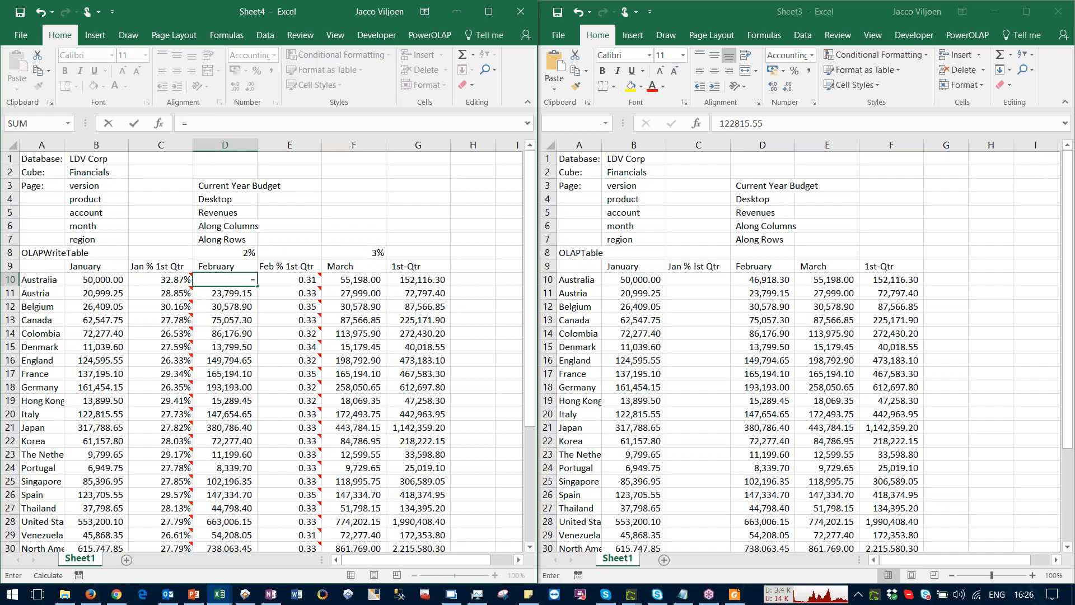
click(105, 279)
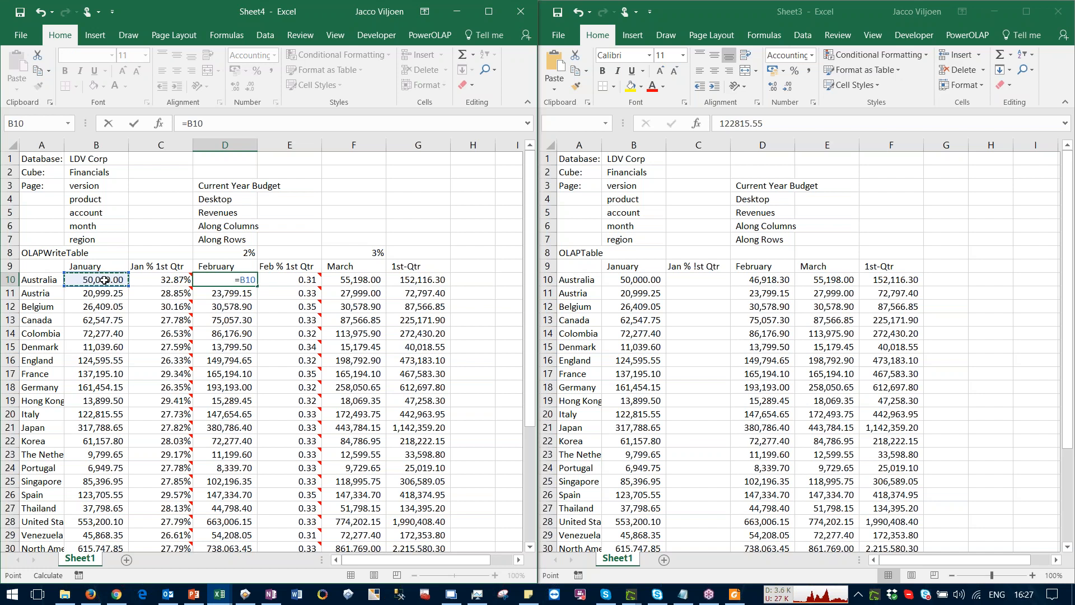
text(*(1)
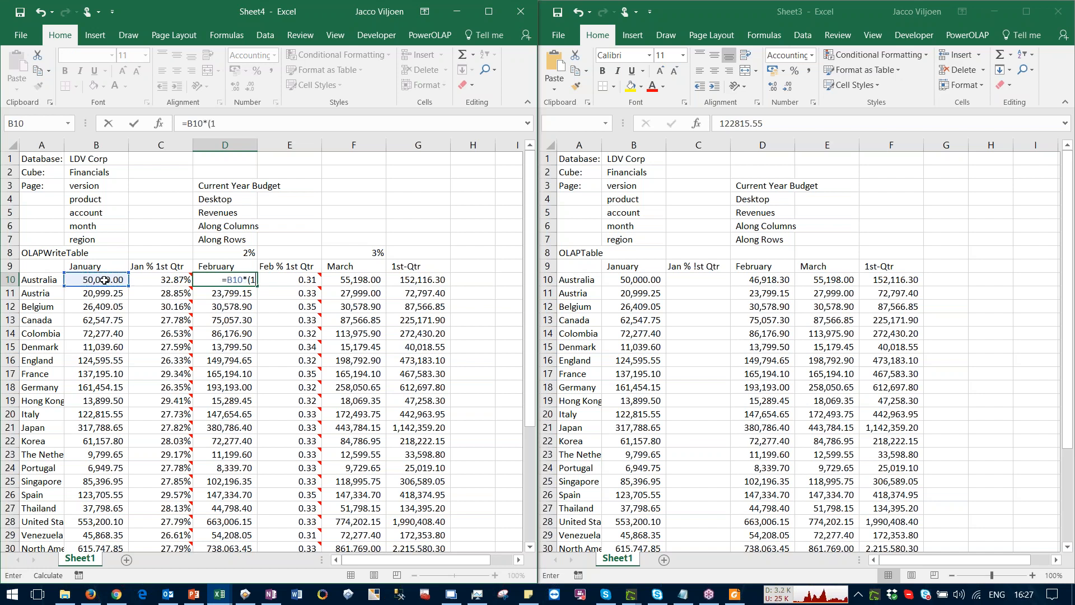
text(+)
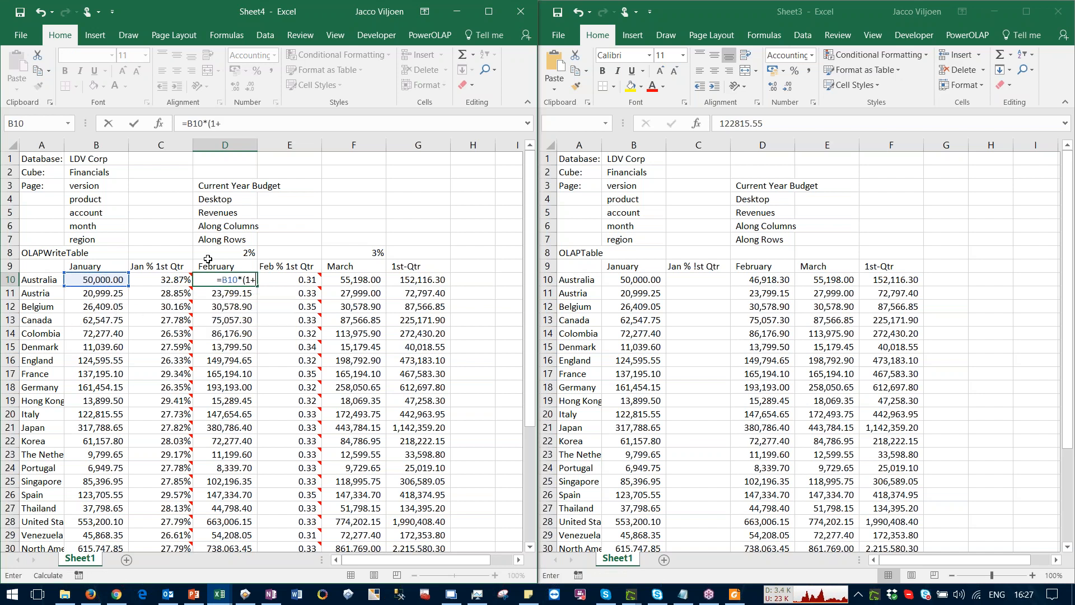
click(209, 252)
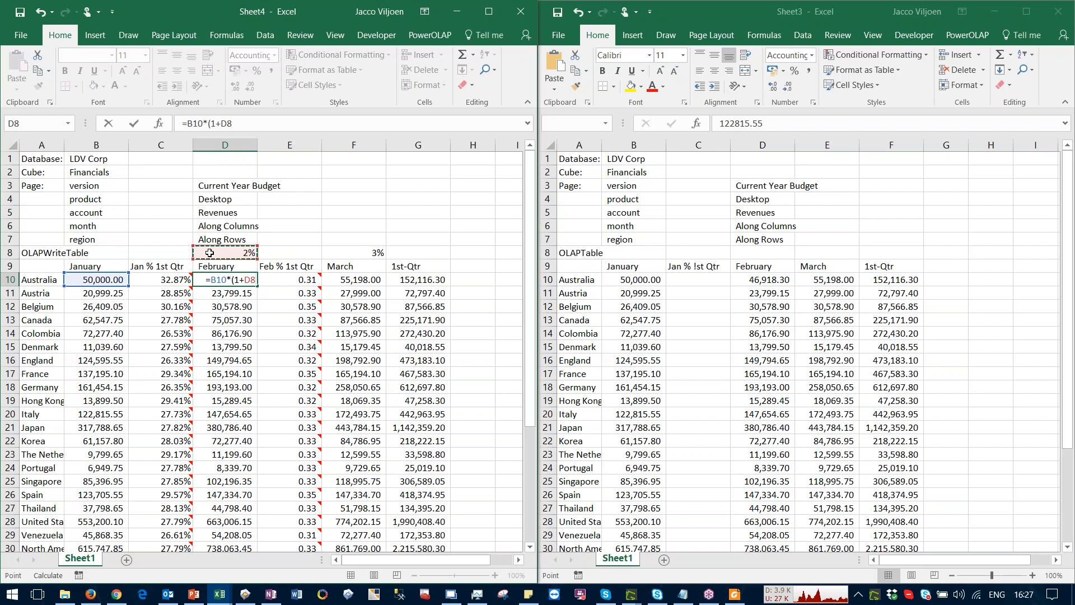
key(F4)
key(F4)
text())
key(Return)
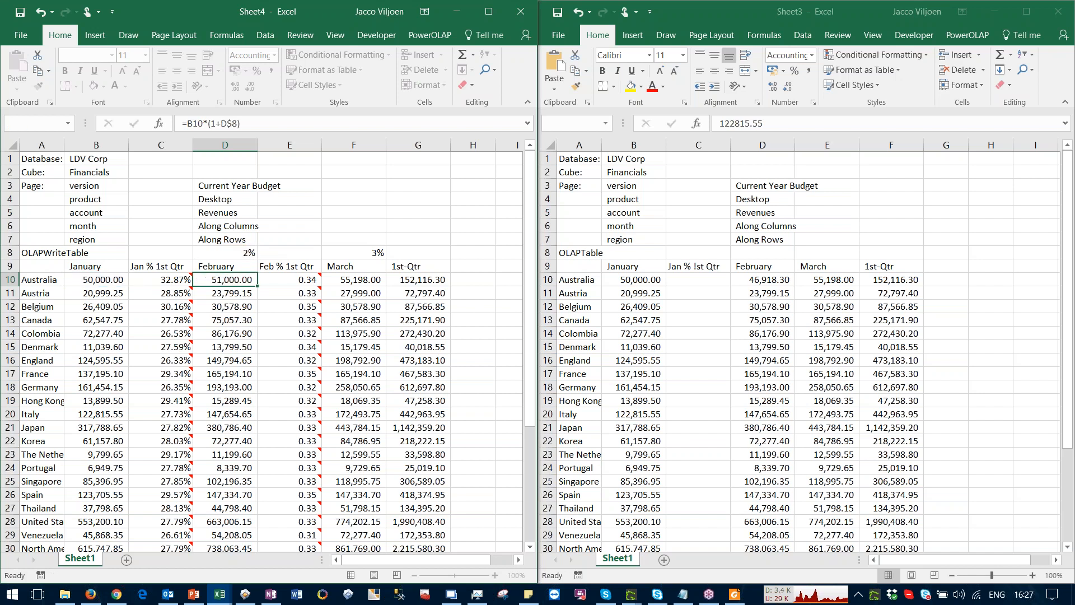
Step: Fill the D10 growth formula down the February column for all regions and recalculate
click(216, 280)
double_click(257, 285)
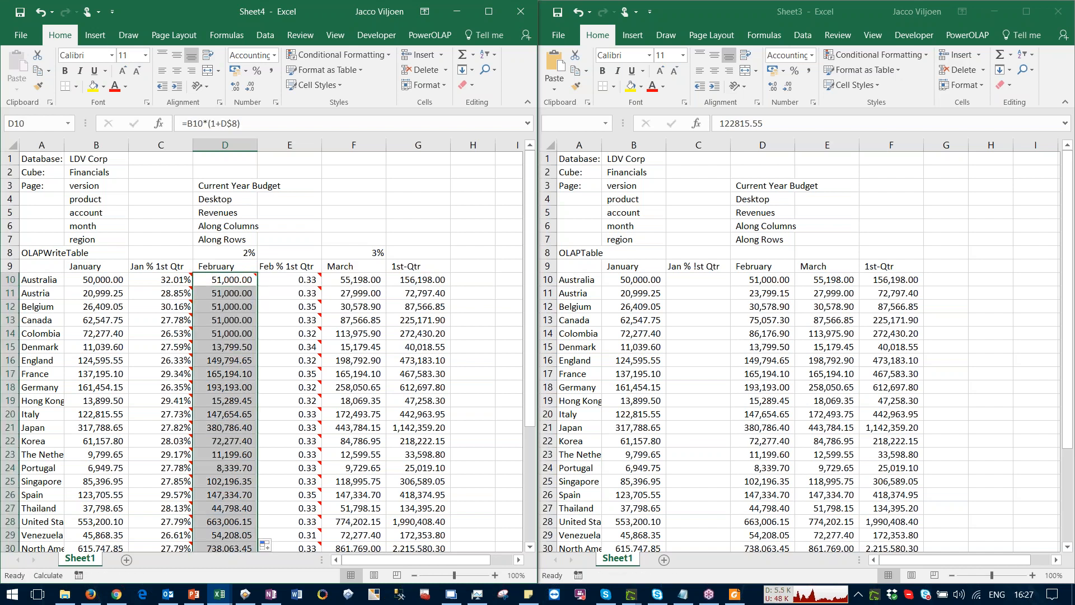
key(F9)
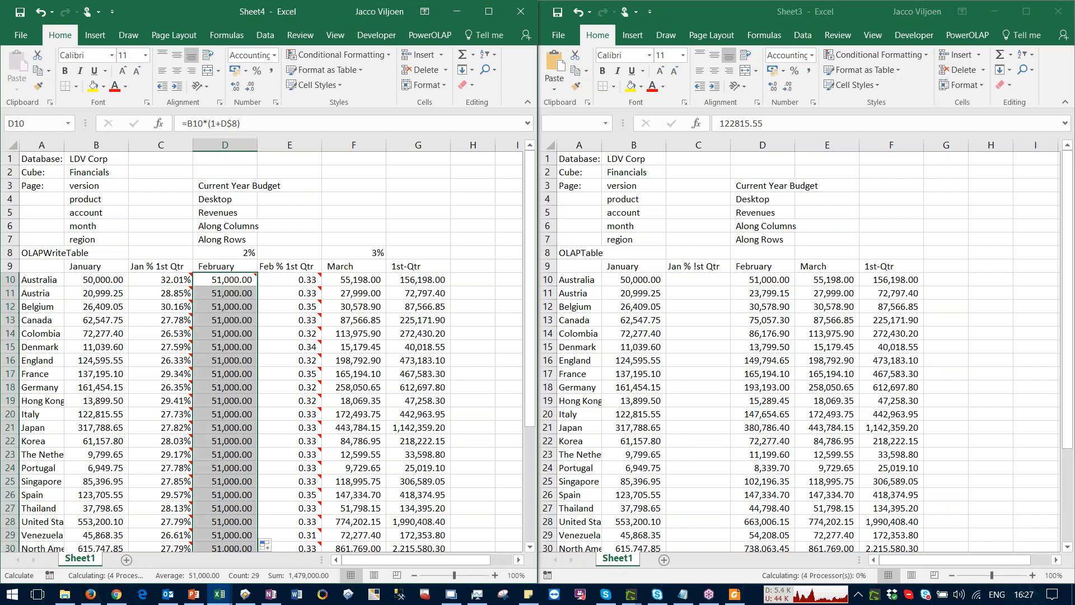
Step: Copy the February growth formula from D10 to March's F10, check its references, and fill it down the March column
click(239, 282)
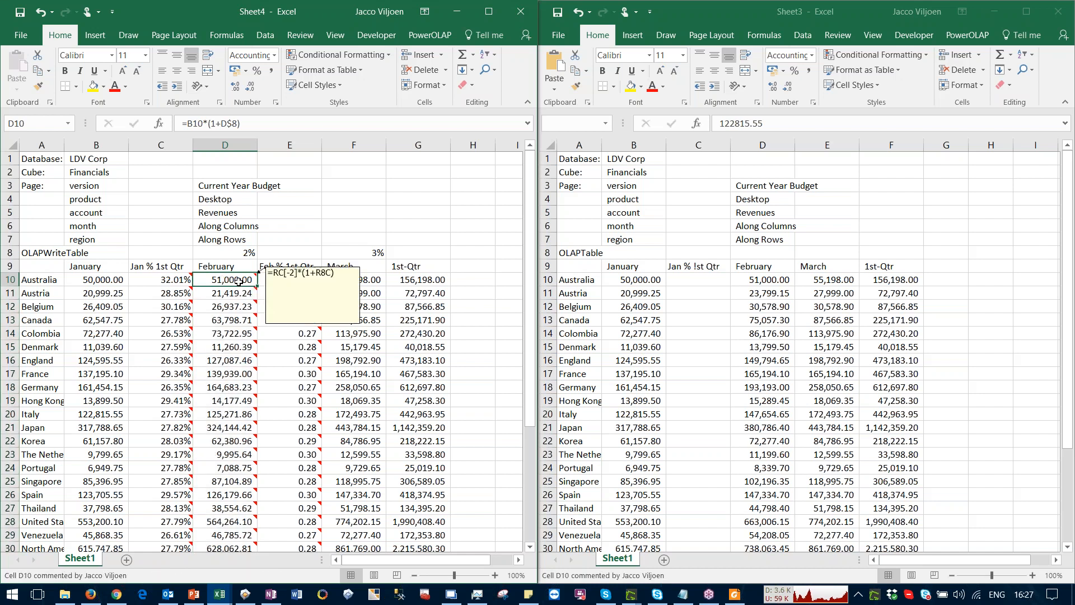
key(ctrl+c)
click(340, 279)
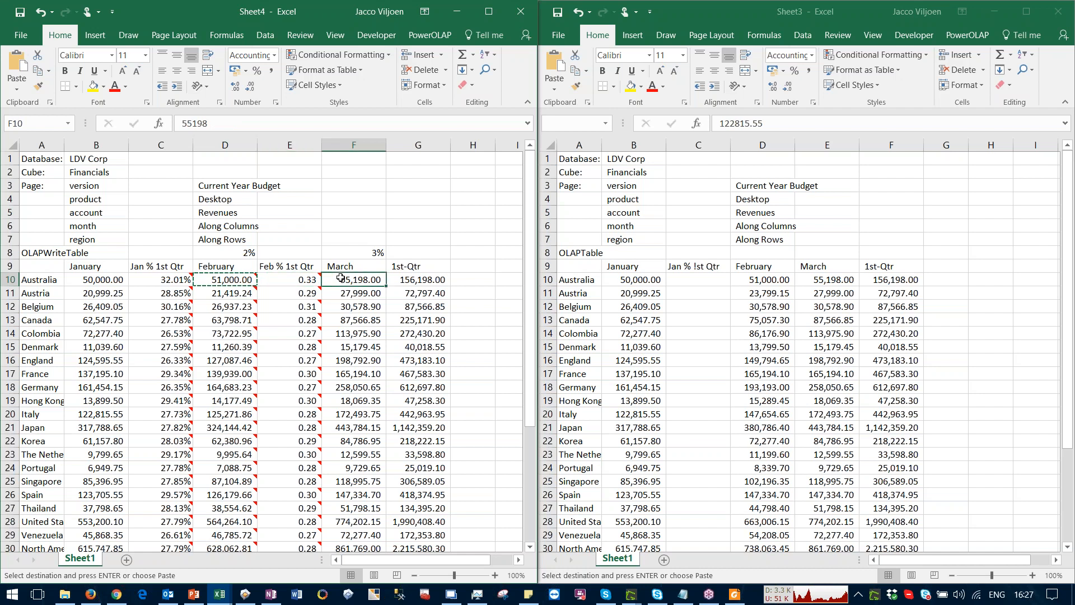
key(ctrl+v)
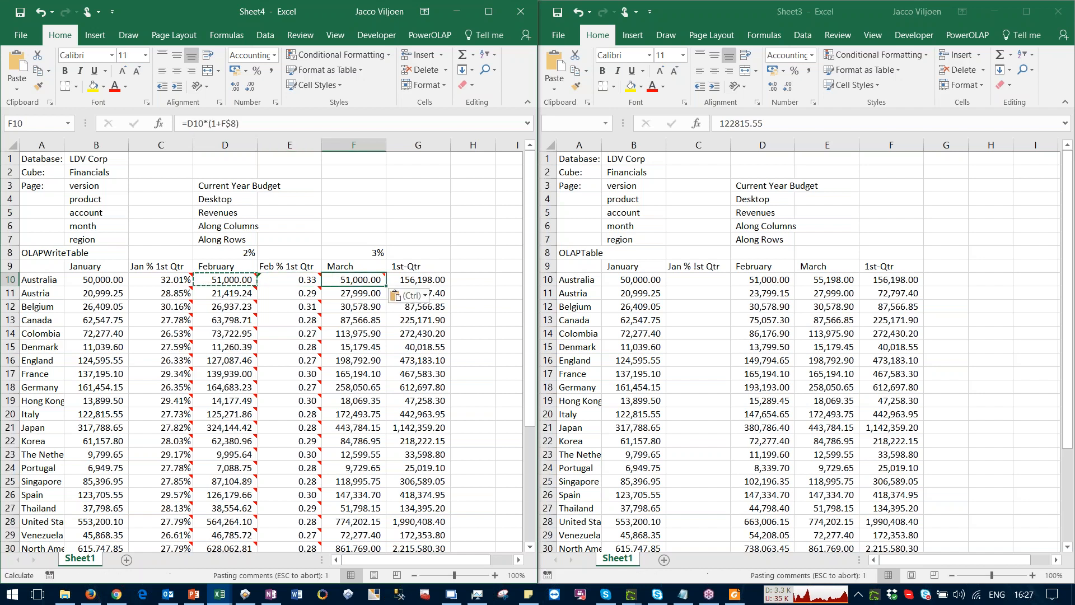
click(257, 123)
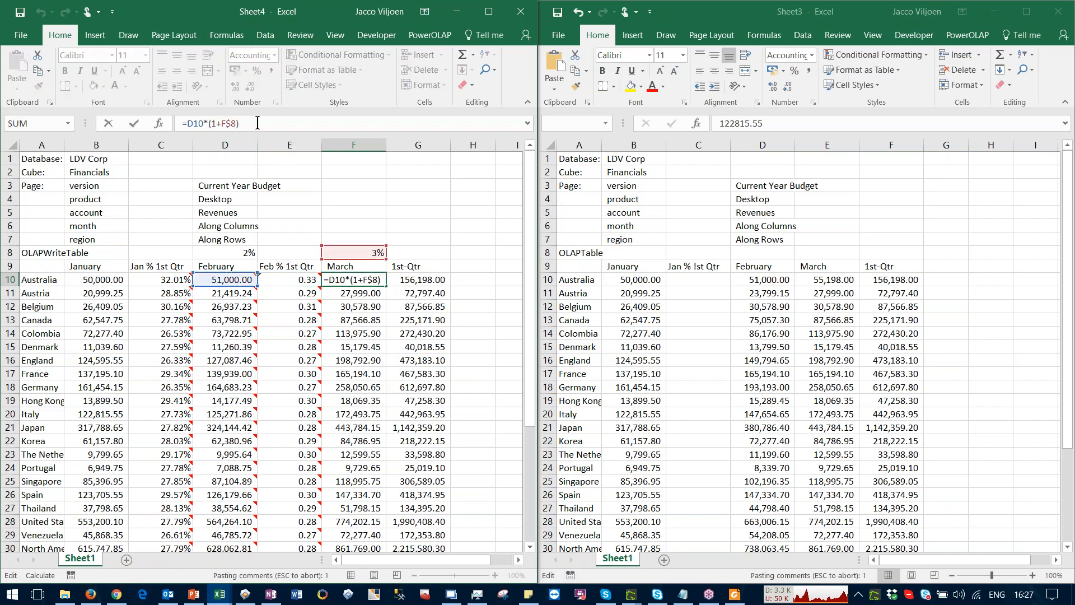
key(Escape)
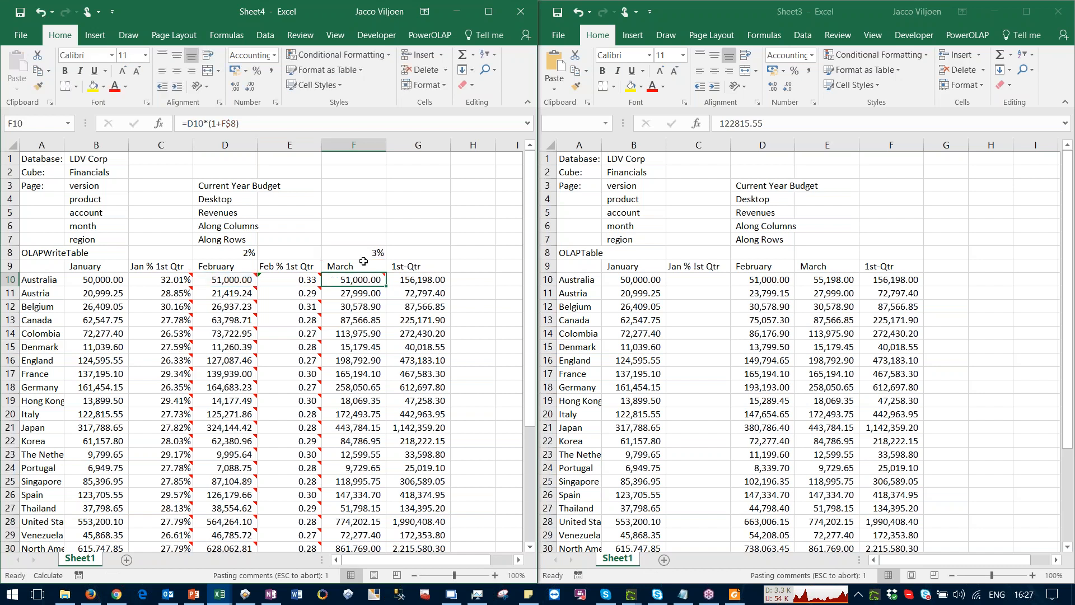
double_click(386, 287)
click(347, 210)
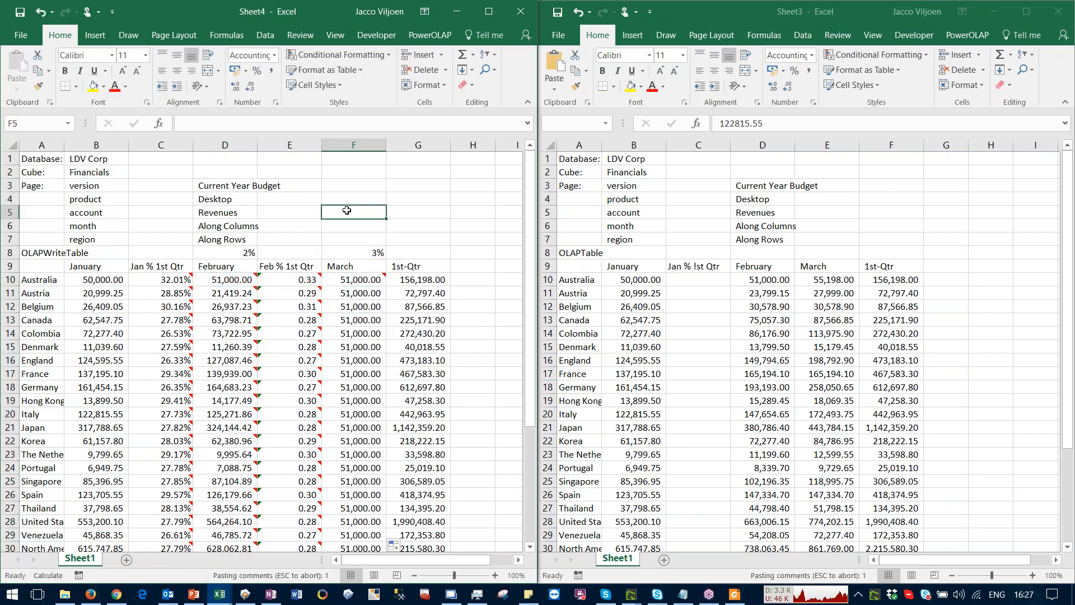
Step: Change the February growth rate in D8 to 5% and inspect the recalculated February and March values
click(237, 253)
text(5)
key(Return)
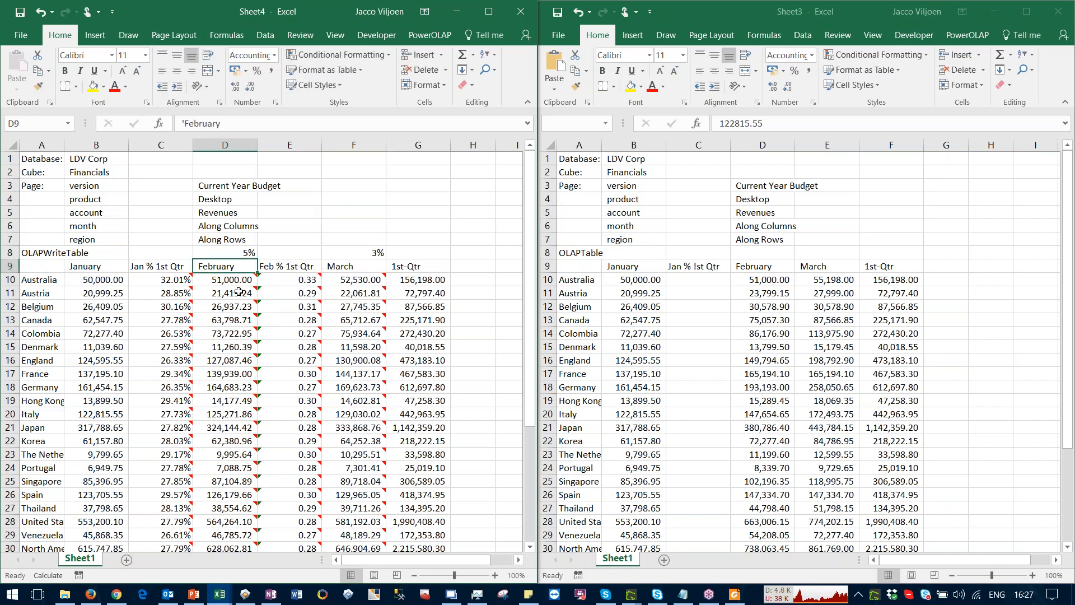
mouse_move(239, 292)
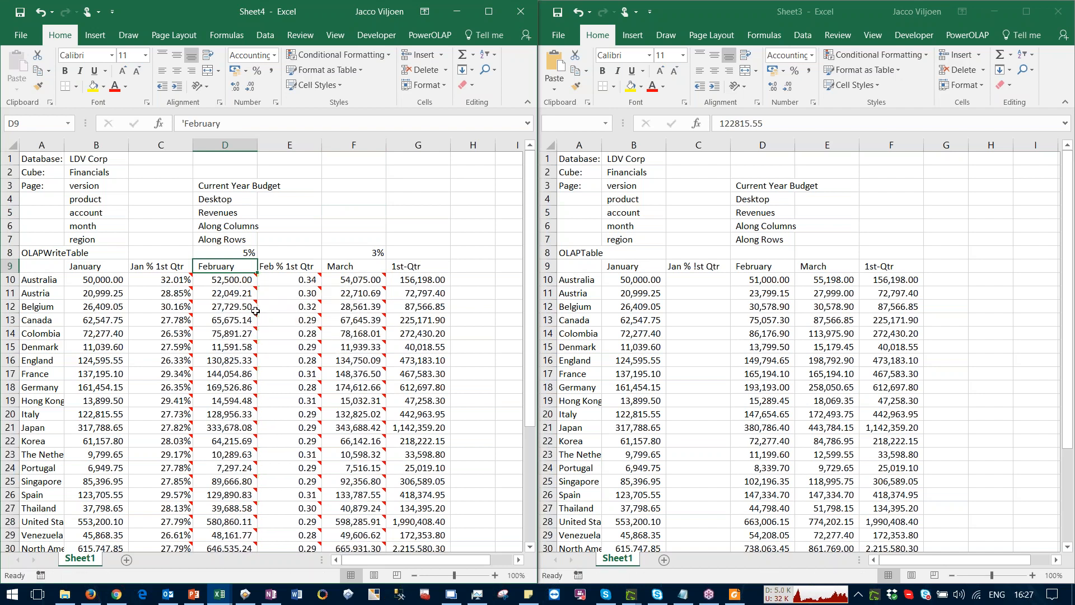
mouse_move(374, 299)
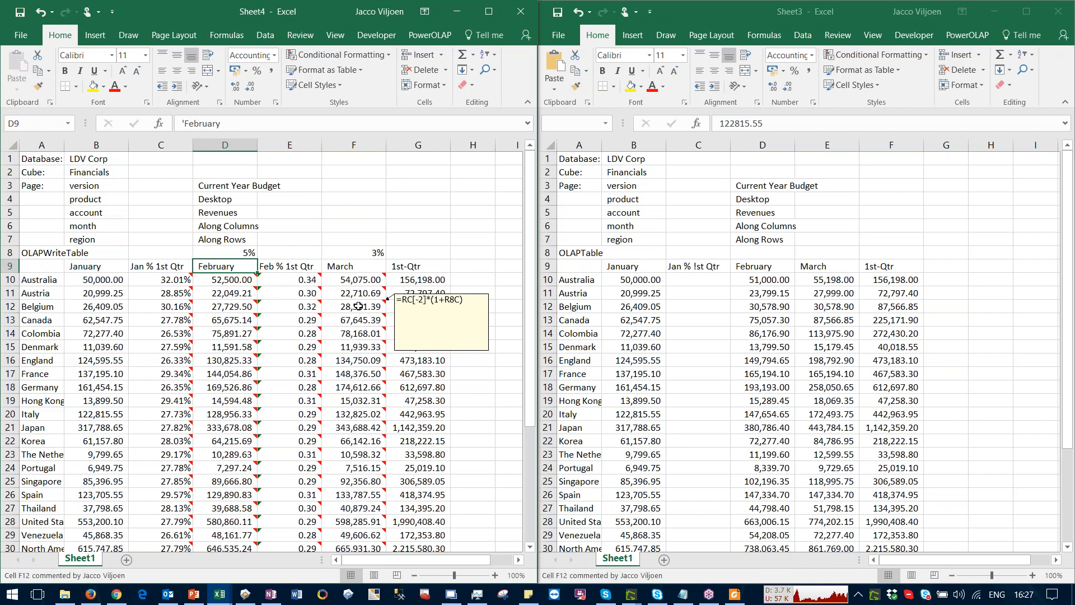
Step: Set the OLAPWriteTable mode in A8 to Commit formula values to cube
double_click(50, 251)
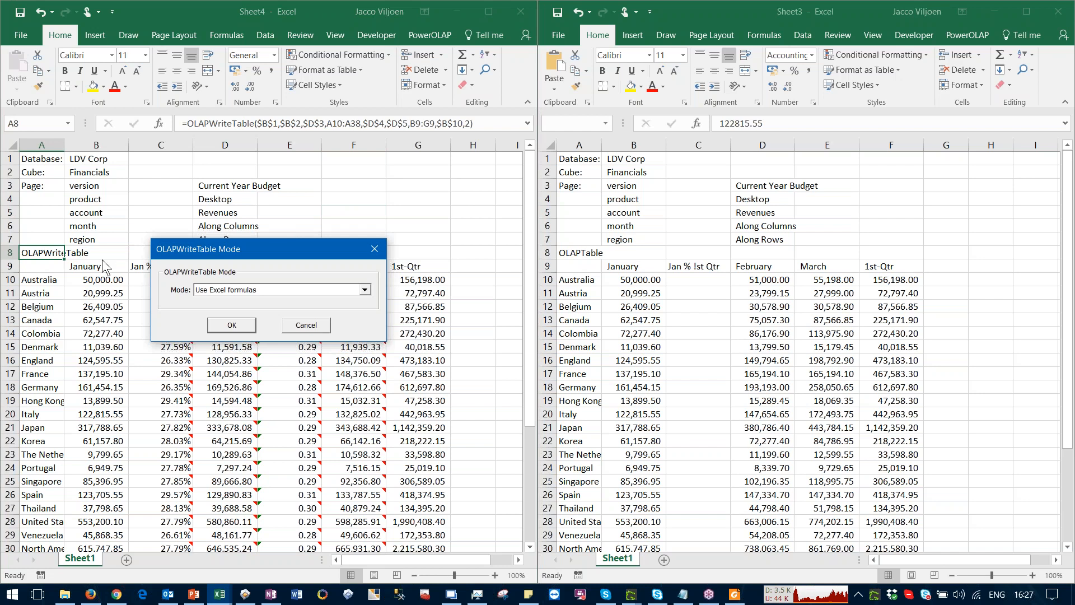
click(220, 290)
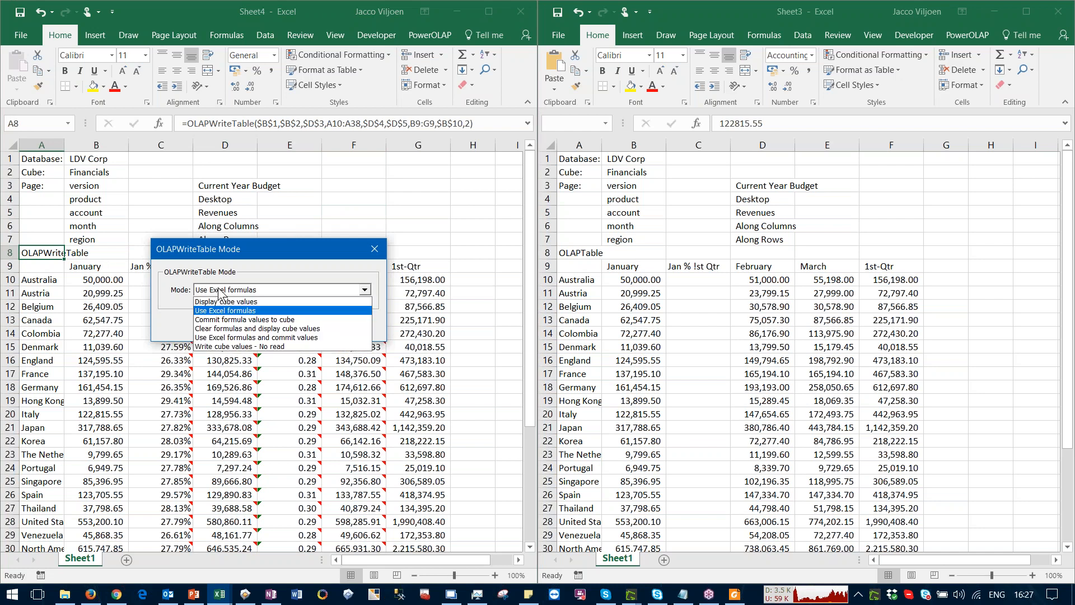
click(208, 320)
click(231, 327)
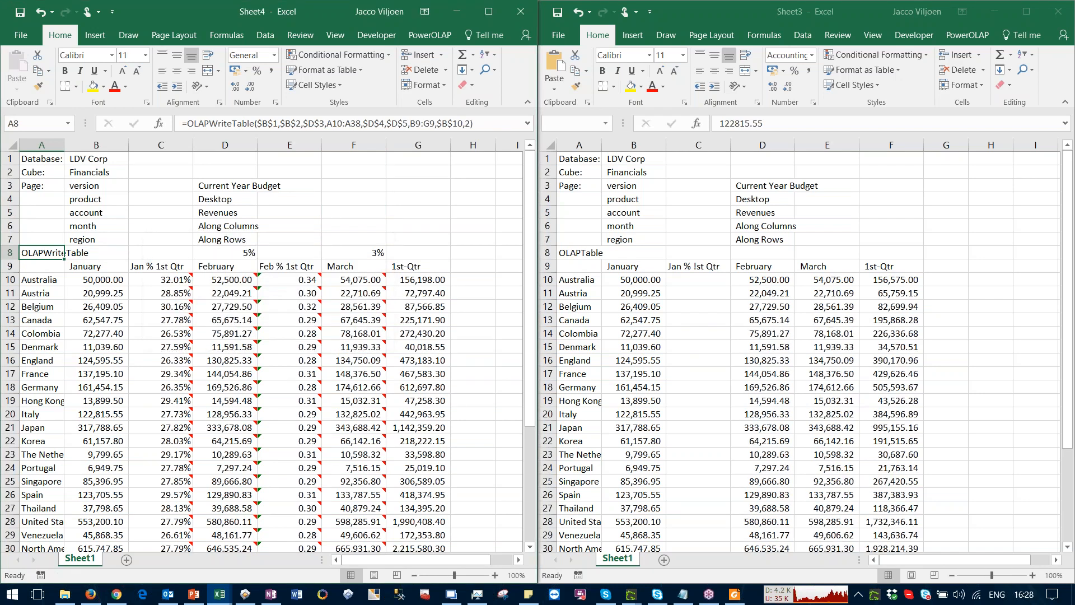
Step: Compare the 1st-Qtr values in the worksheet with the Financials Region by Month slice in PowerOLAP, then return to Excel
drag(419, 239, 420, 375)
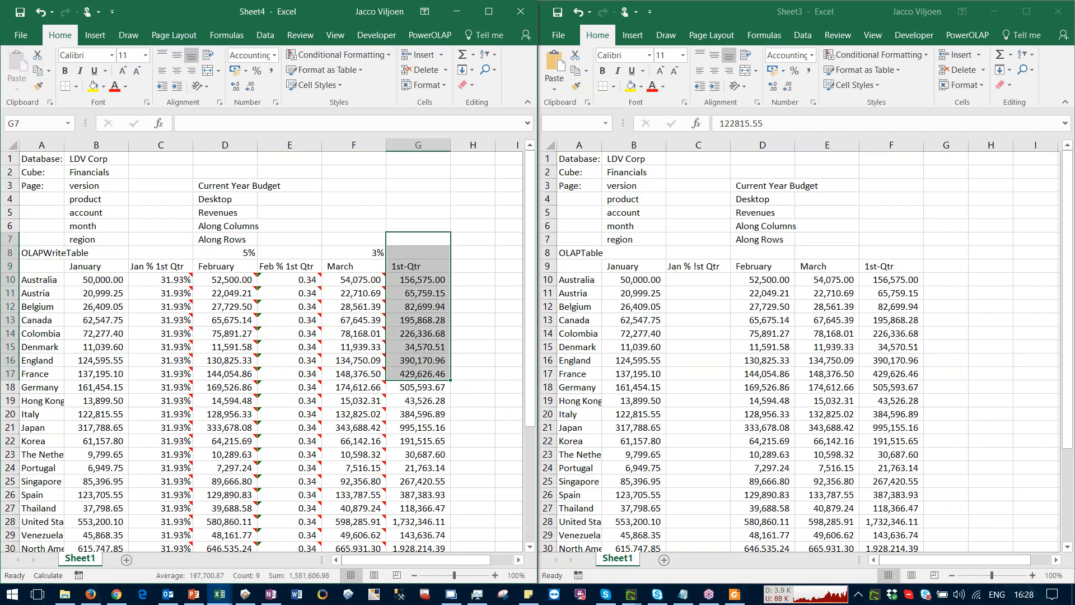
click(245, 593)
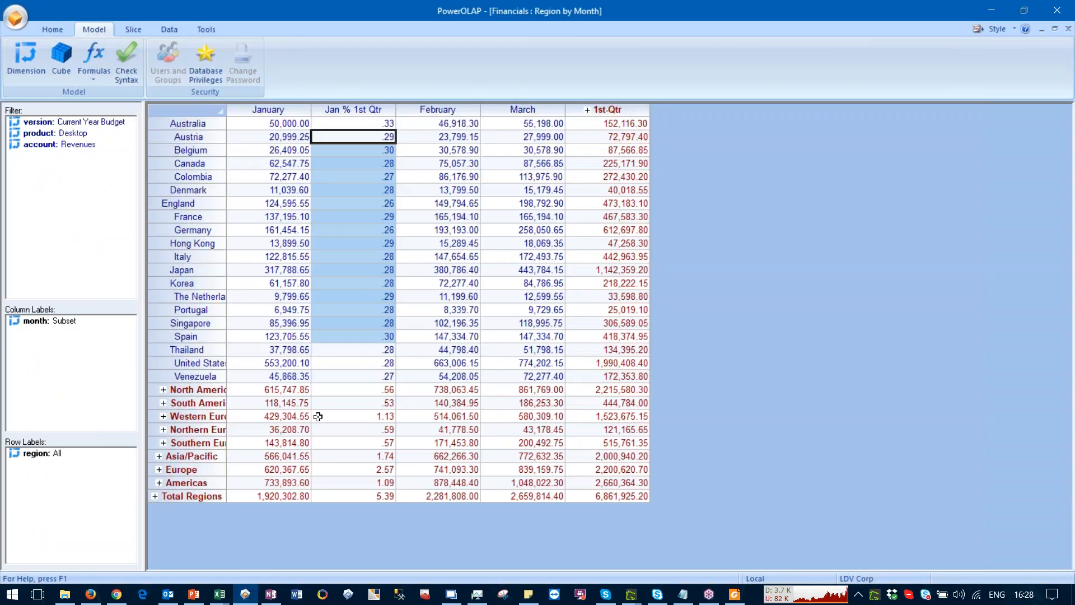
click(327, 428)
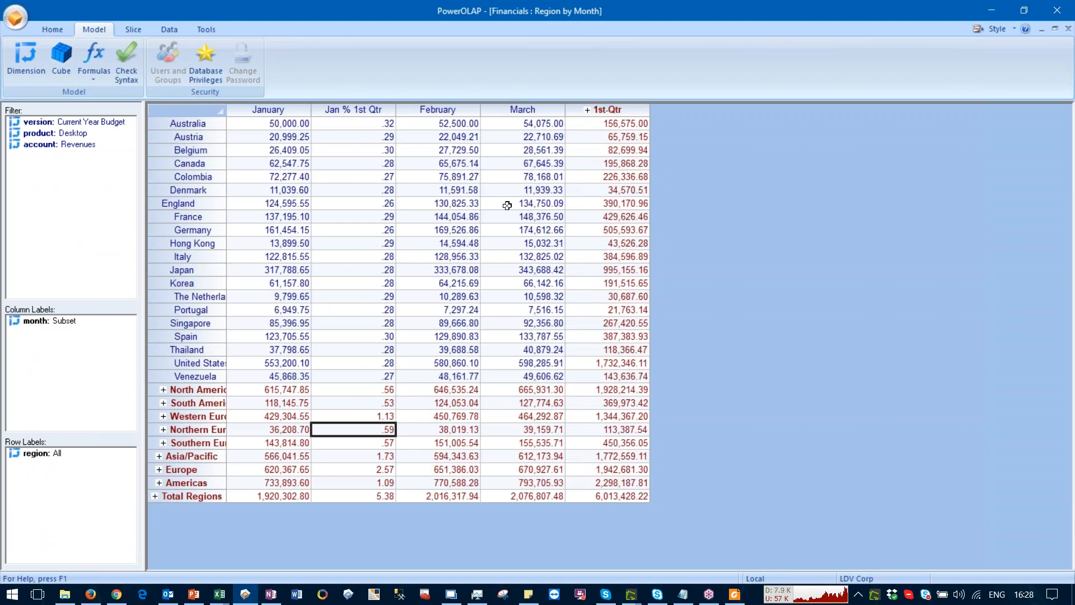
click(984, 13)
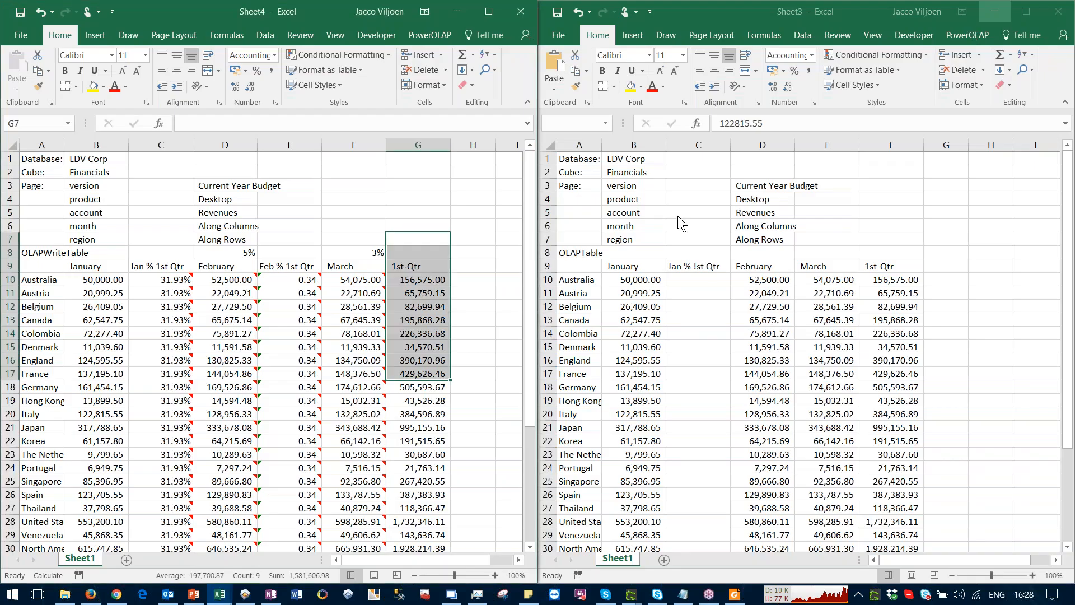
drag(424, 282, 430, 427)
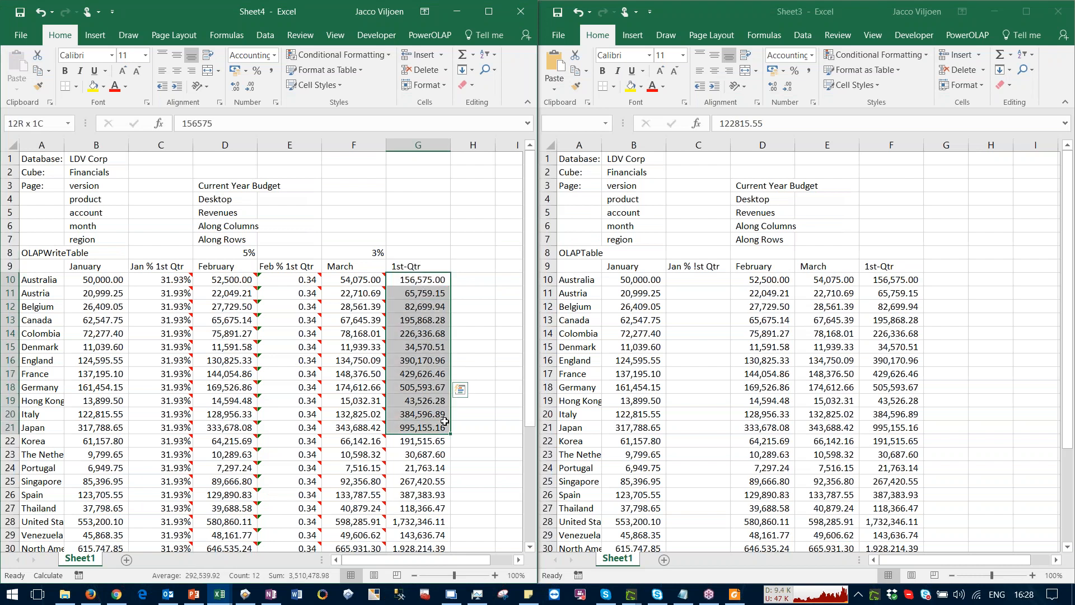
mouse_move(355, 280)
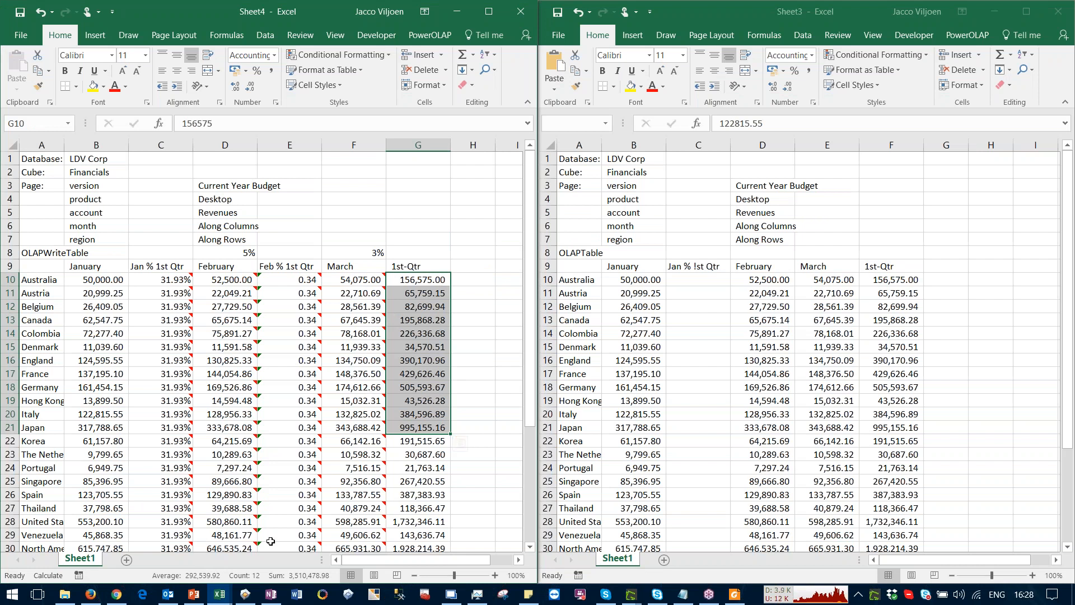
Step: Switch to PowerOLAP, export the Financials Region by Month slice as an OLAPPivot worksheet, and open that worksheet in Excel
mouse_move(244, 601)
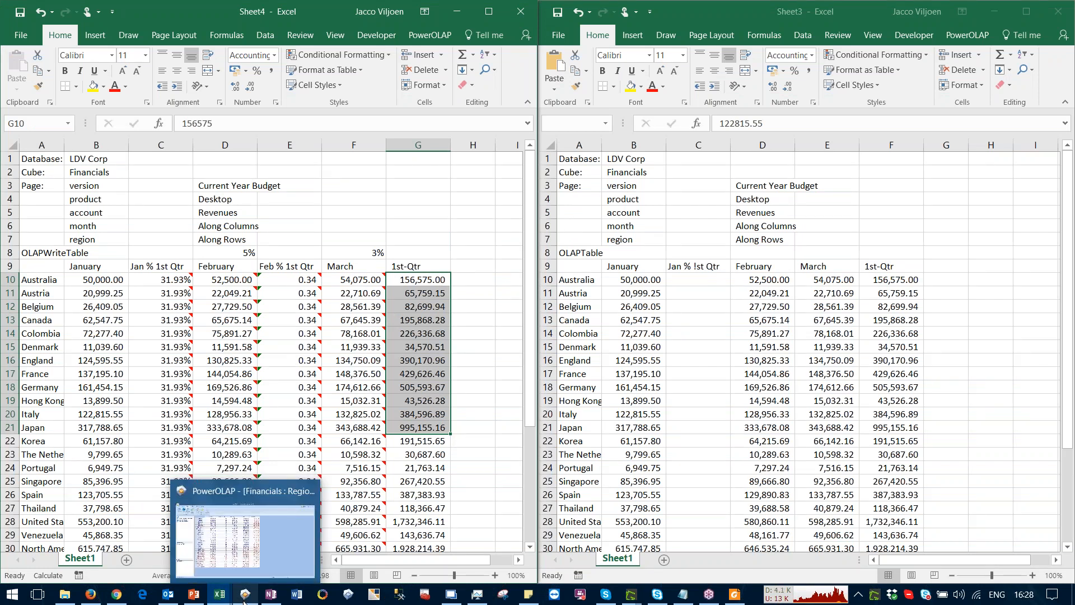
click(245, 600)
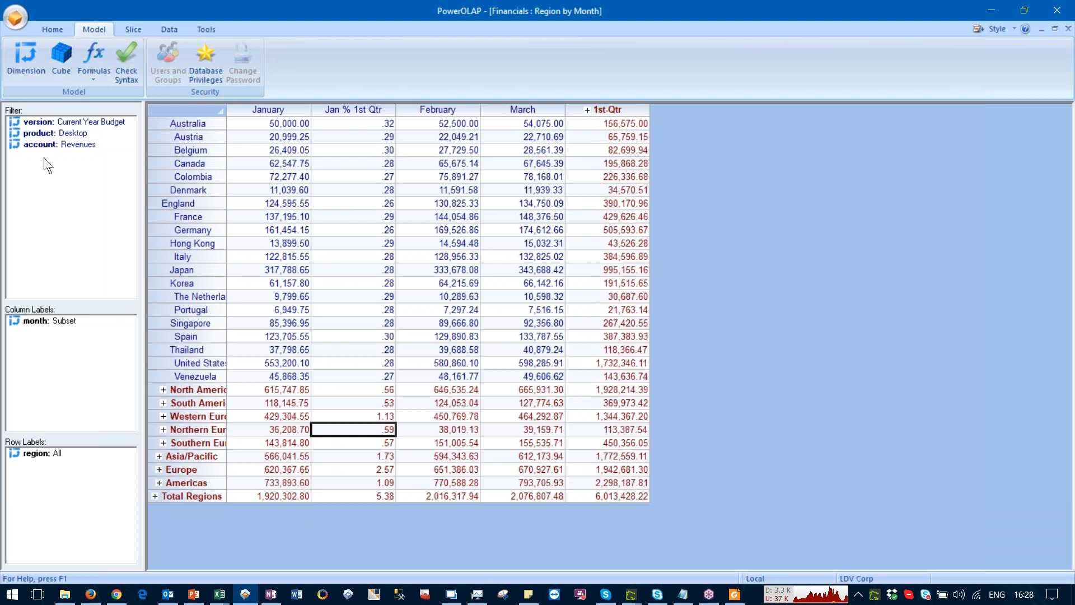
click(133, 27)
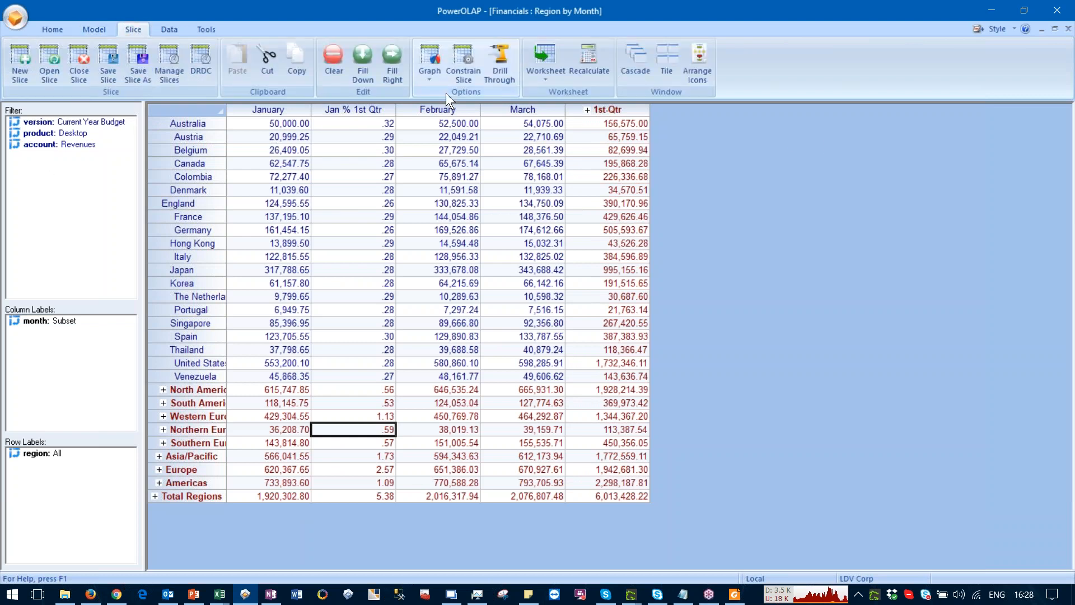
click(539, 79)
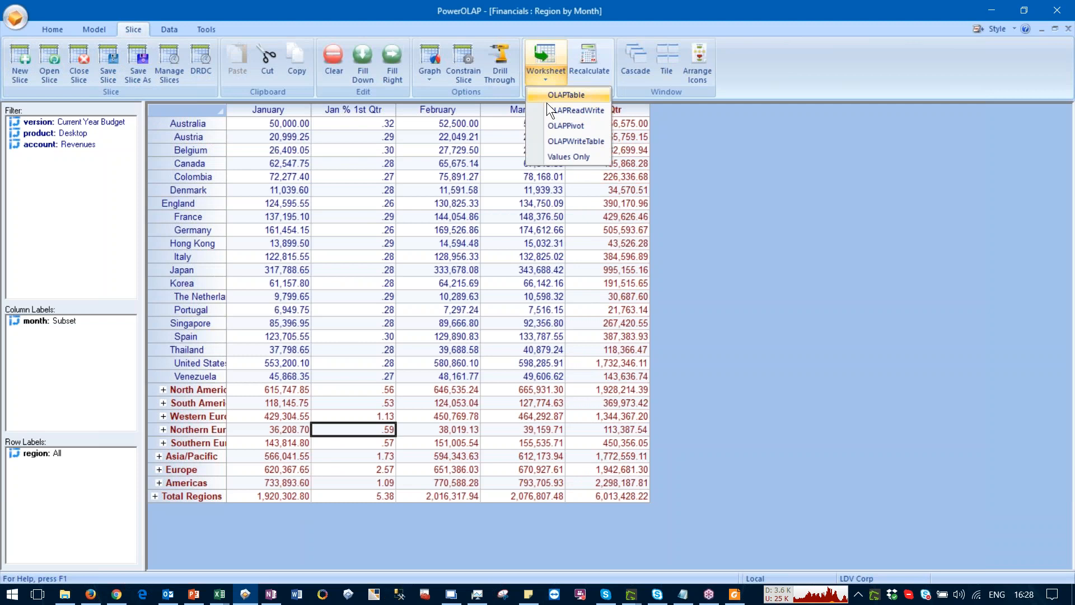
click(562, 128)
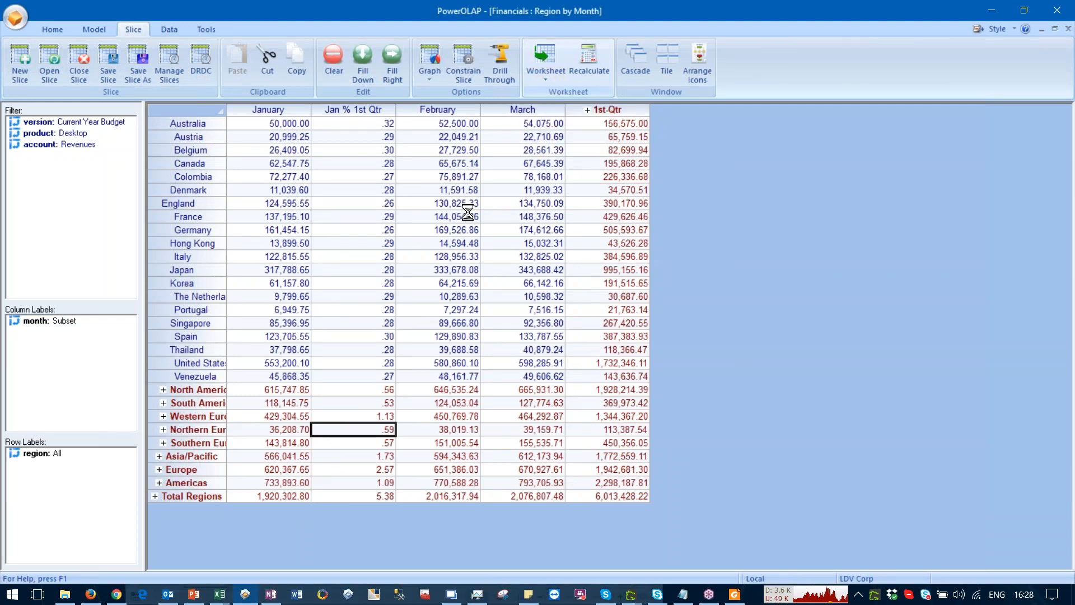
click(219, 594)
click(372, 561)
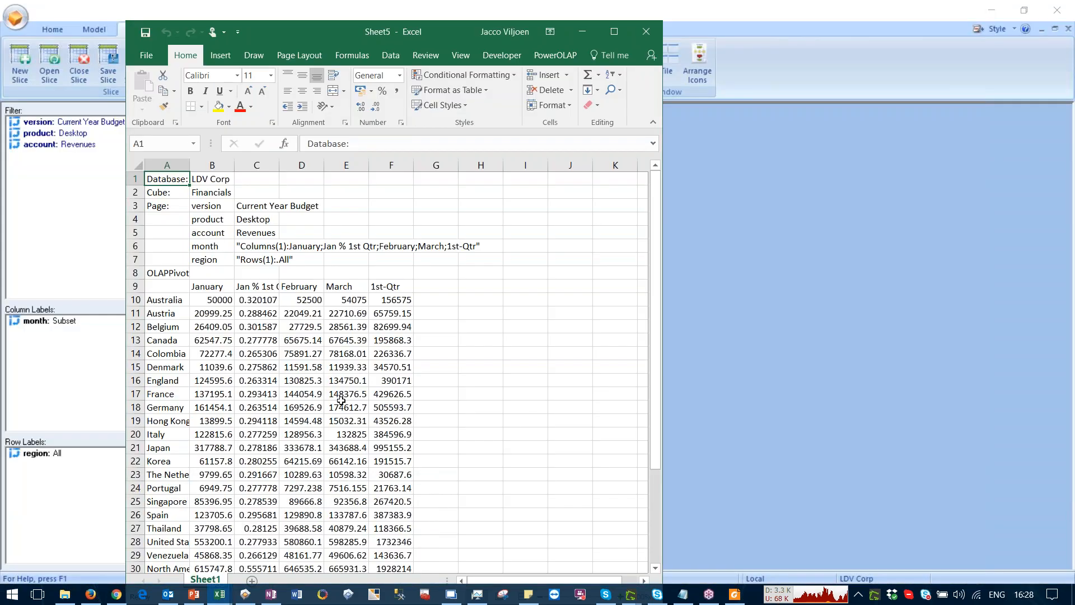
Step: Maximize the OLAPPivot workbook and apply the Comma number style to columns B through F
double_click(424, 36)
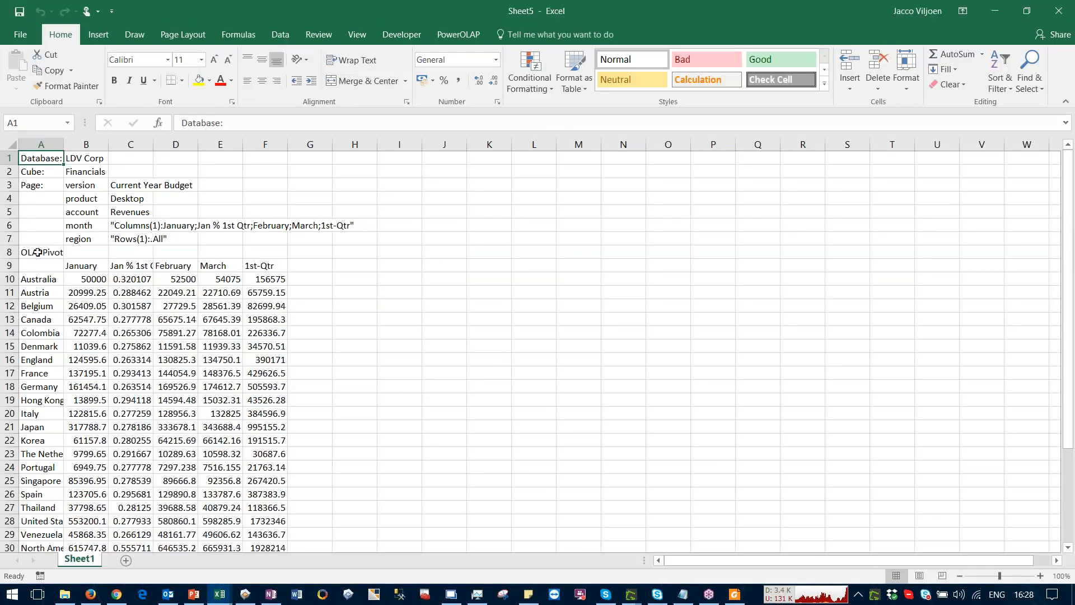
drag(86, 145, 282, 141)
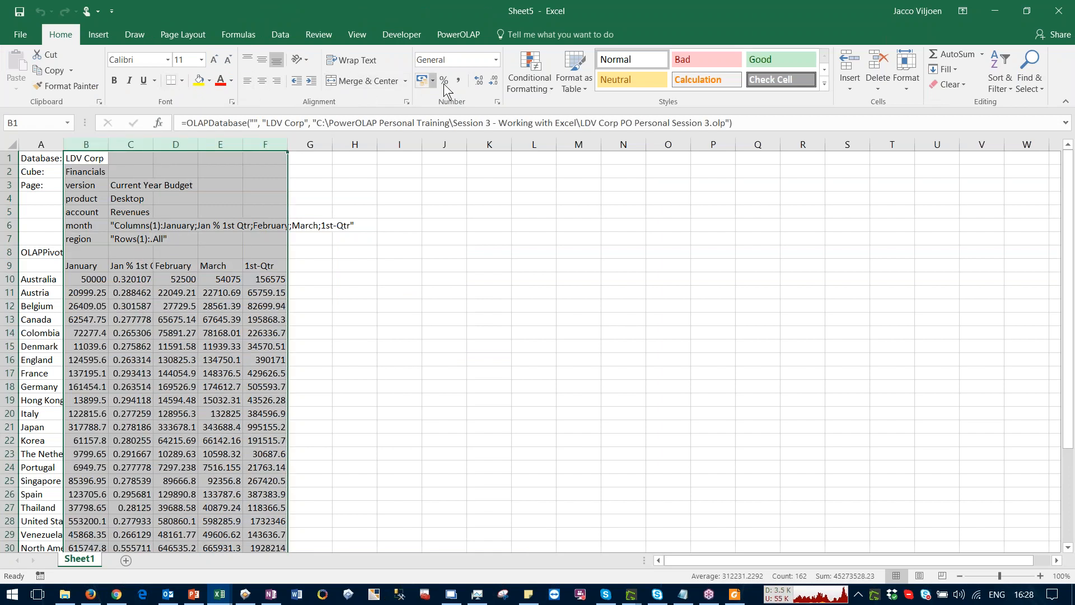
click(460, 81)
click(190, 241)
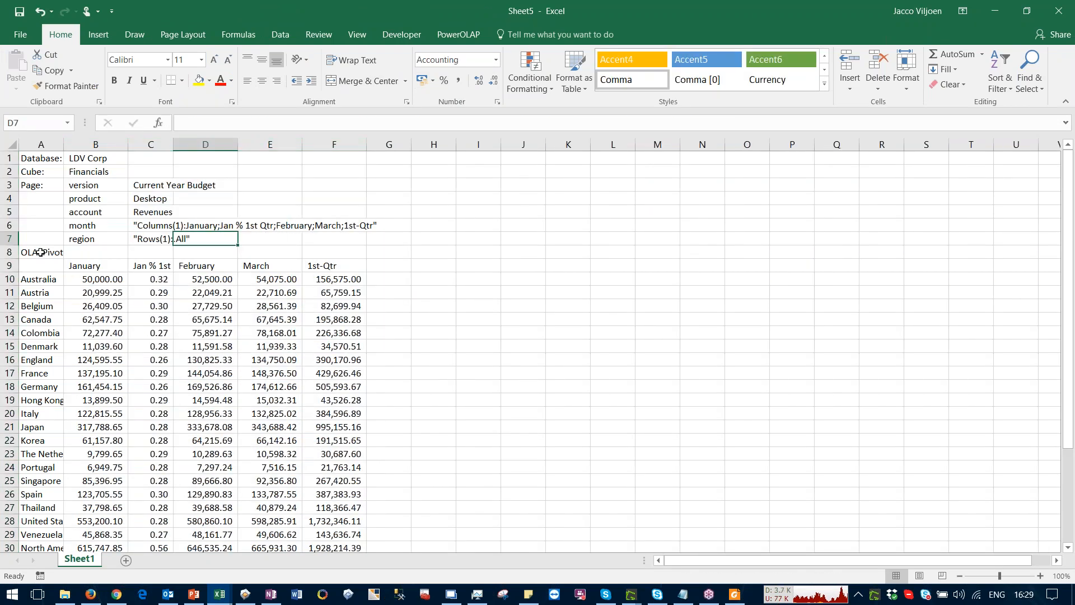
Step: Open the OLAPPivot definition in A8 and set the month columns to show the children of 1st-Qtr
double_click(41, 253)
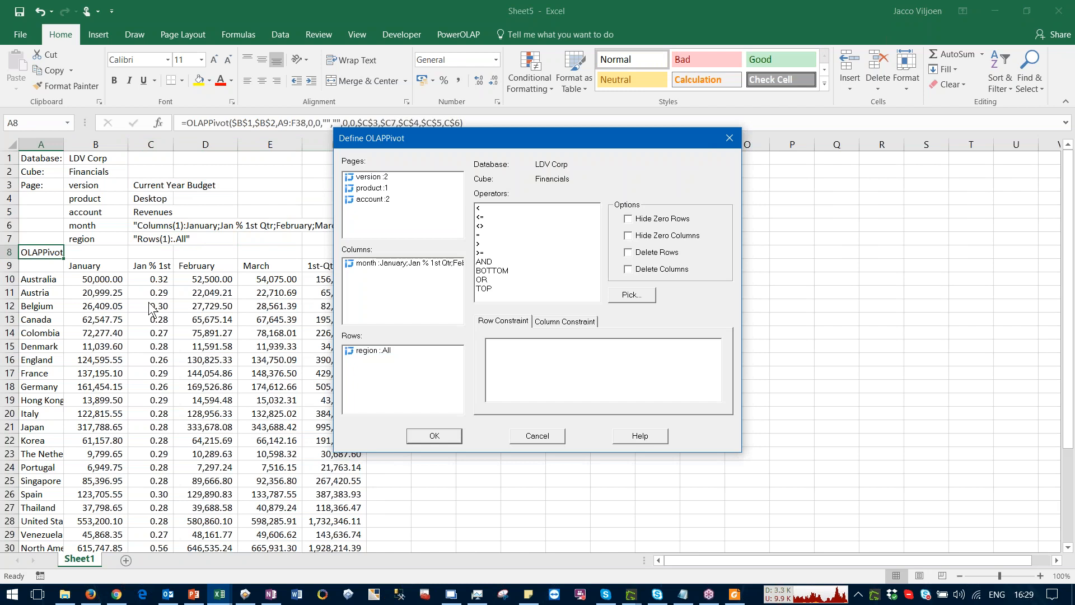
click(371, 268)
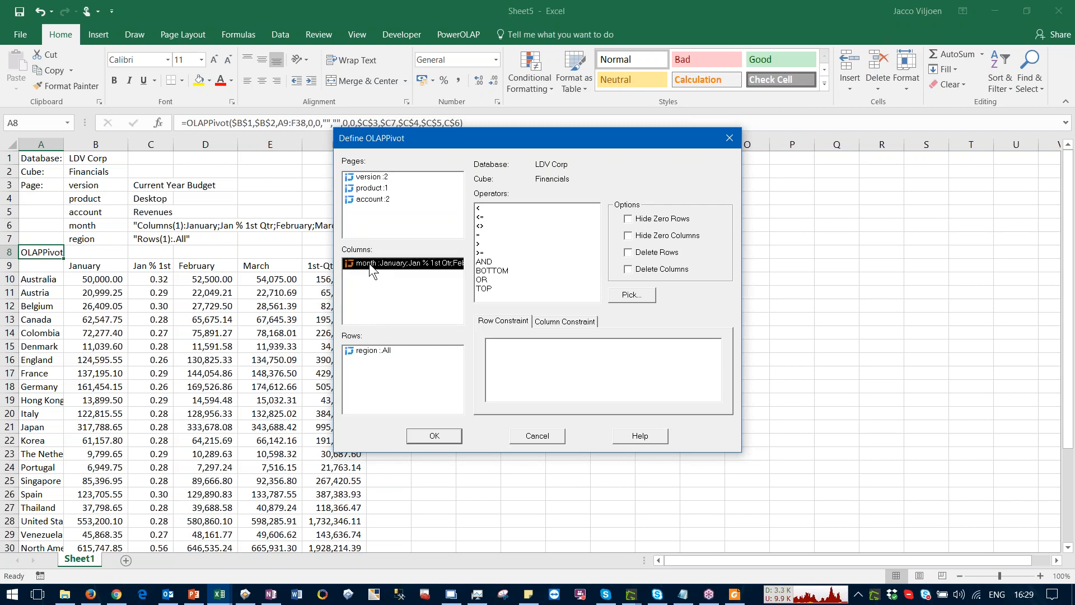
double_click(371, 268)
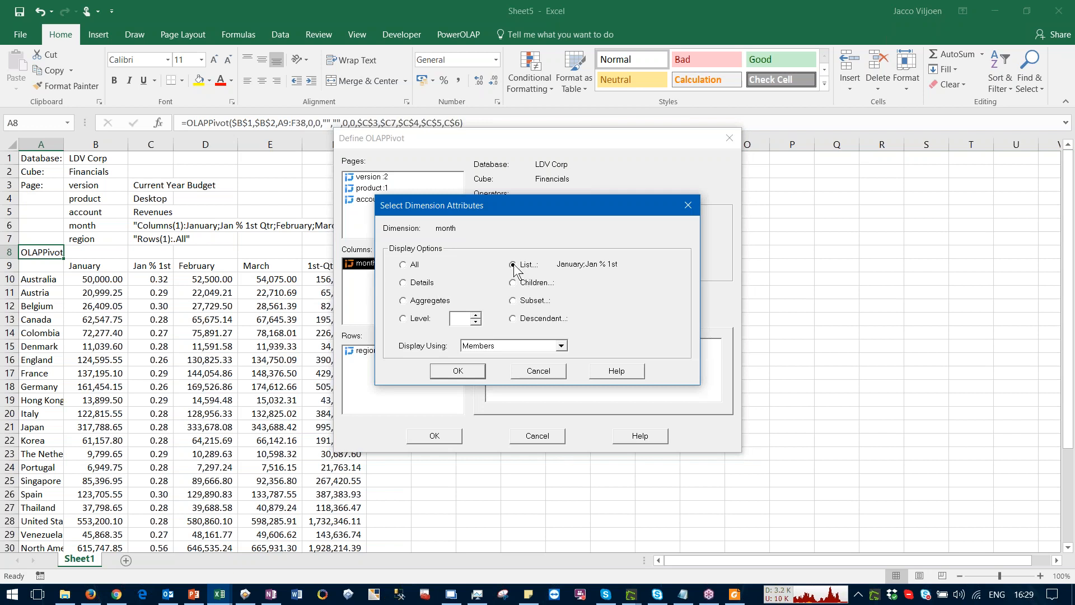
click(514, 283)
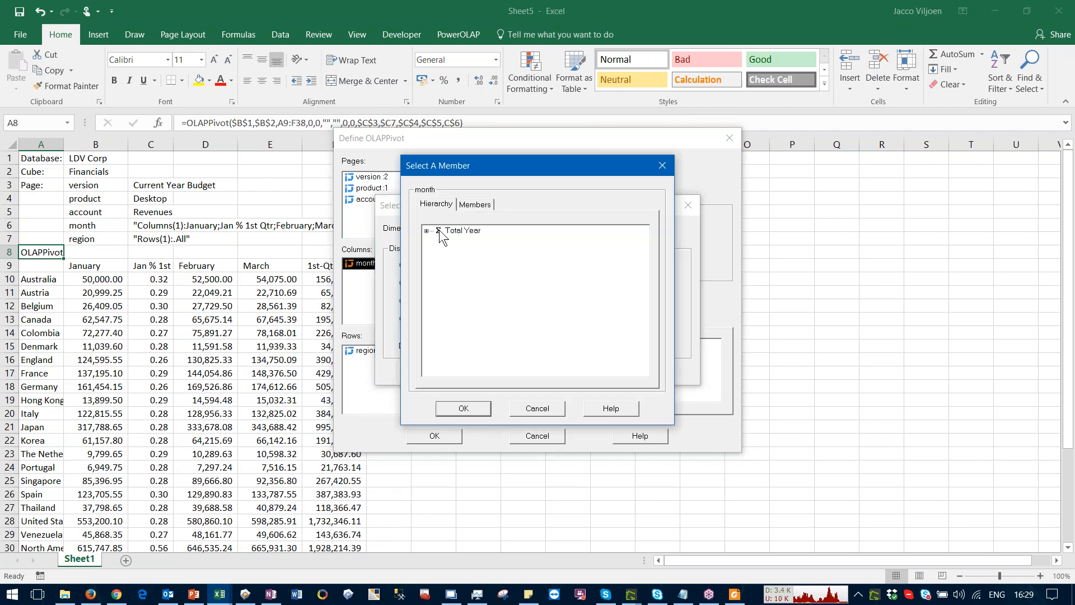
click(426, 230)
click(463, 230)
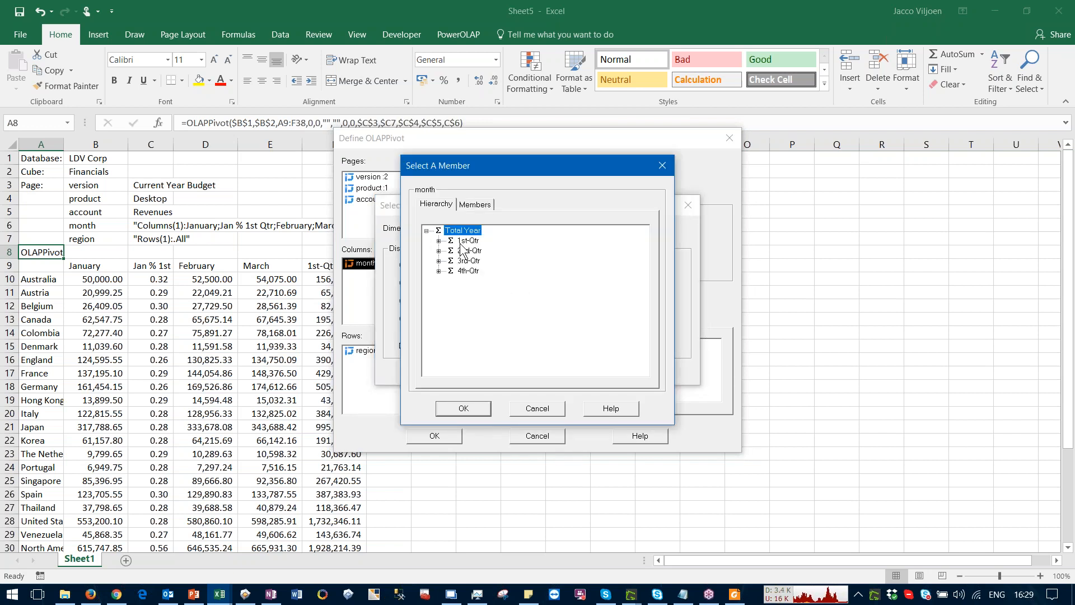
click(467, 240)
click(459, 410)
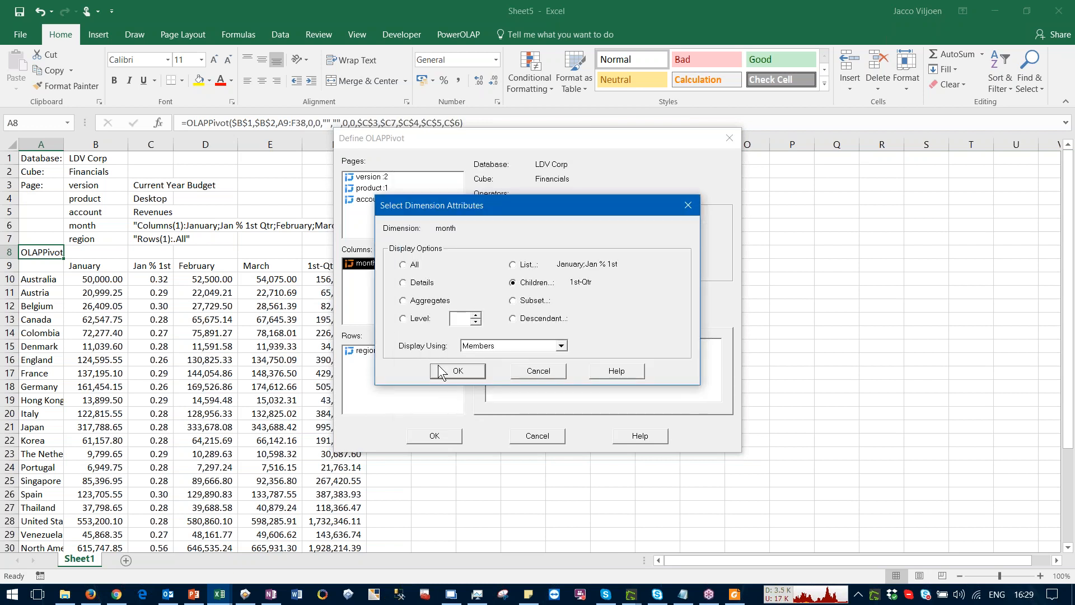
click(444, 370)
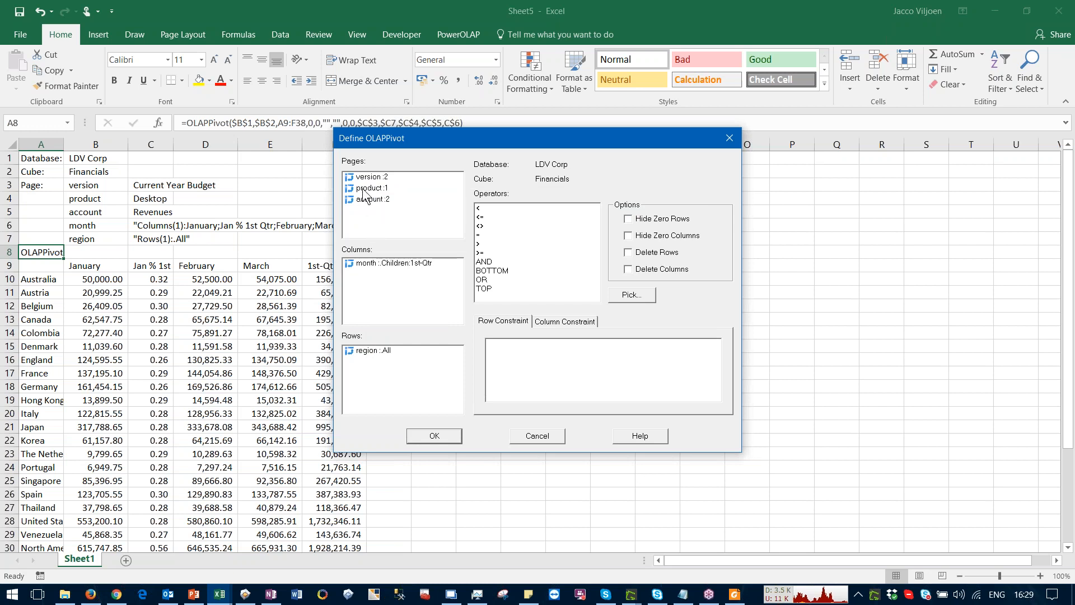
Step: Move the product dimension from the pages to the rows below region, and set region to show Details using Members
click(365, 189)
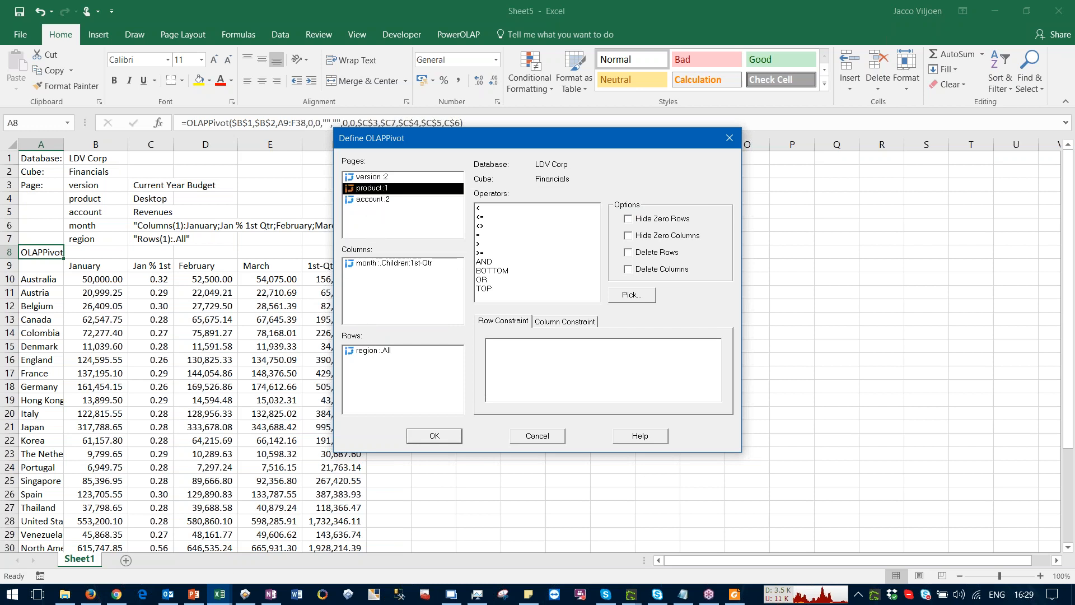
drag(369, 352, 371, 379)
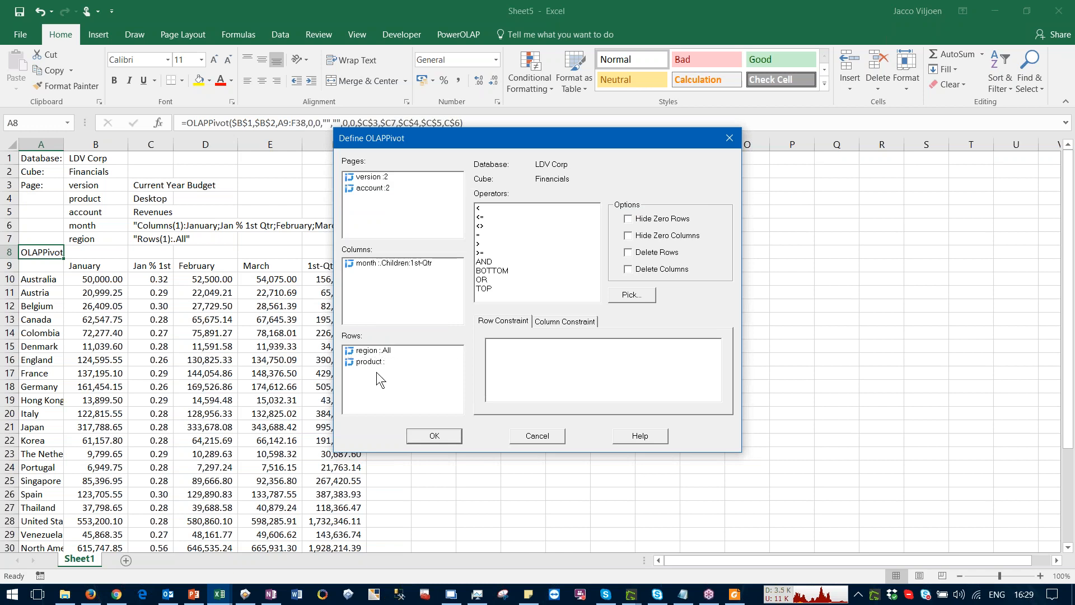
double_click(369, 351)
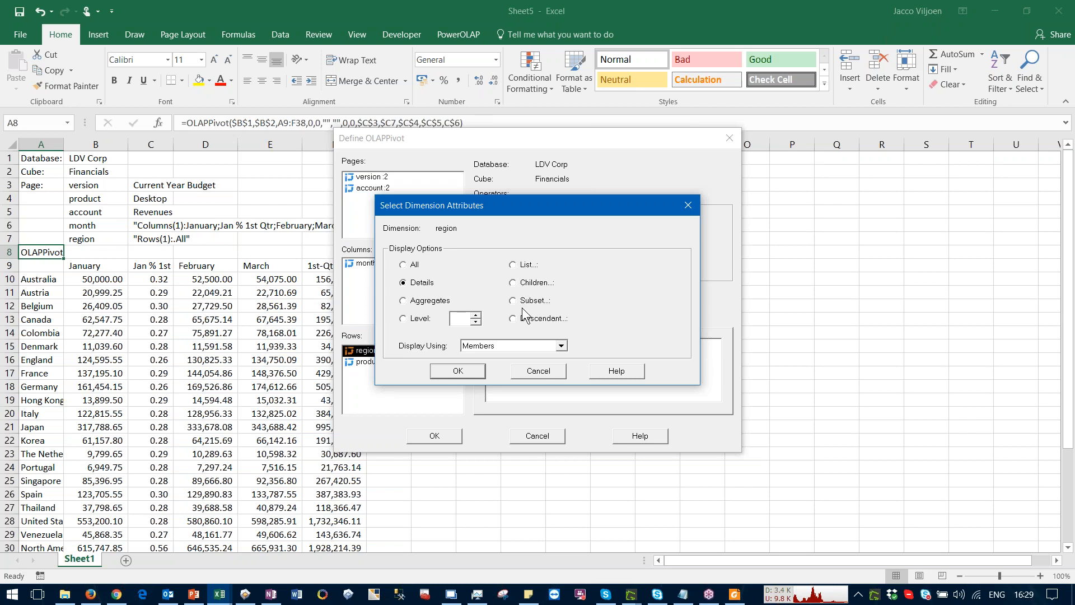
click(510, 346)
click(511, 346)
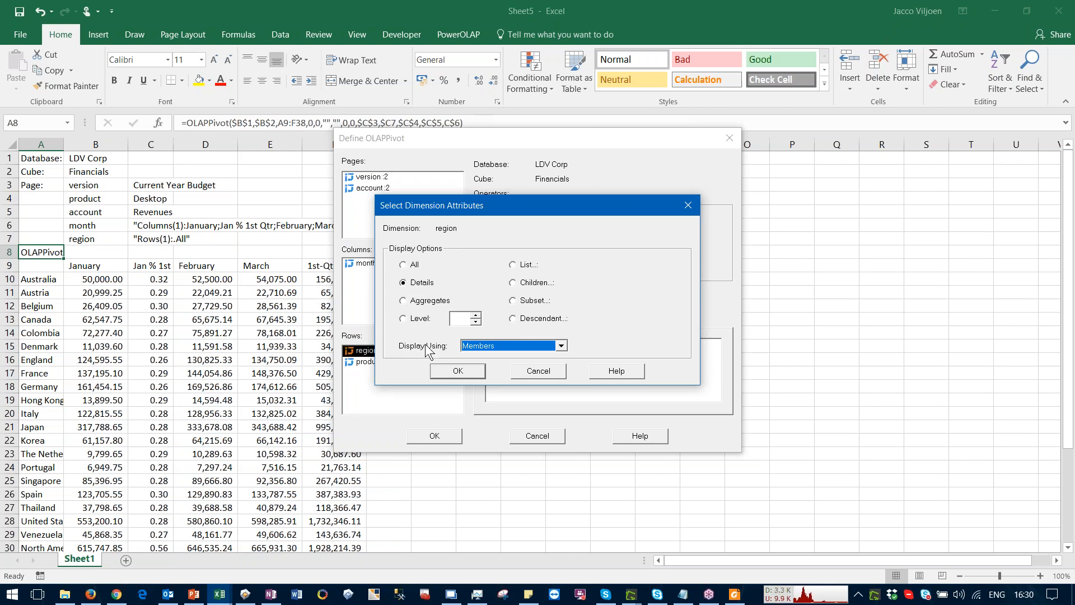
click(412, 283)
click(448, 378)
Step: Set the product row dimension to show Details and apply the OLAPPivot definition
double_click(370, 362)
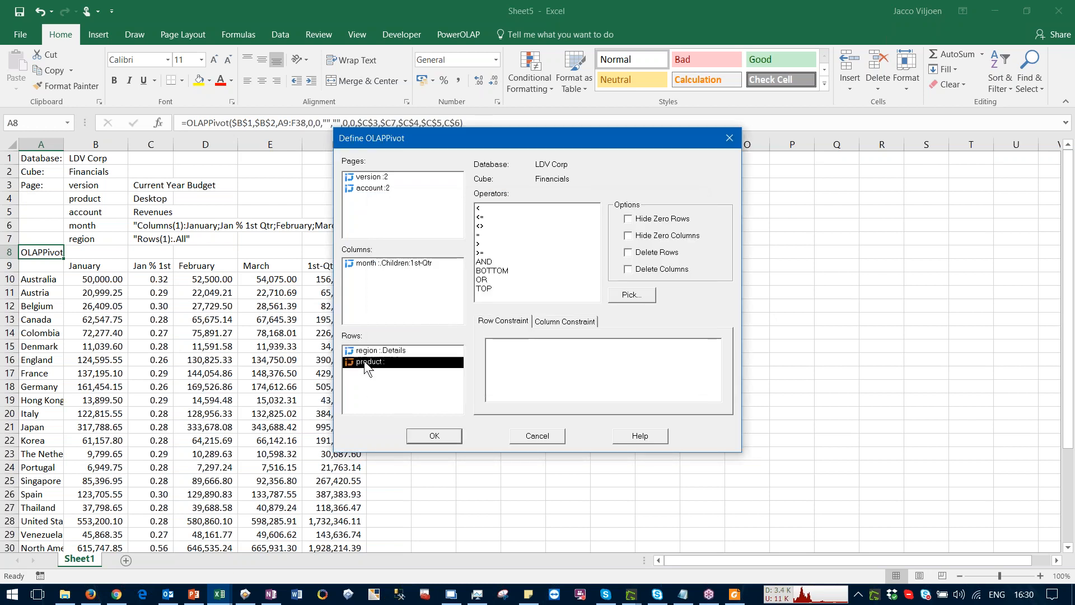
click(425, 285)
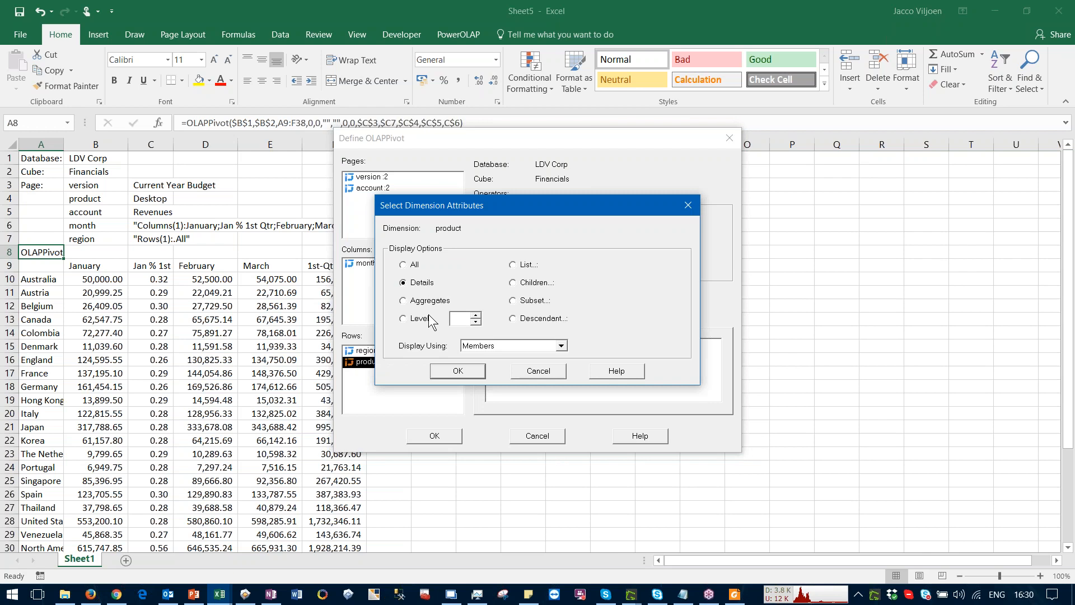
click(448, 374)
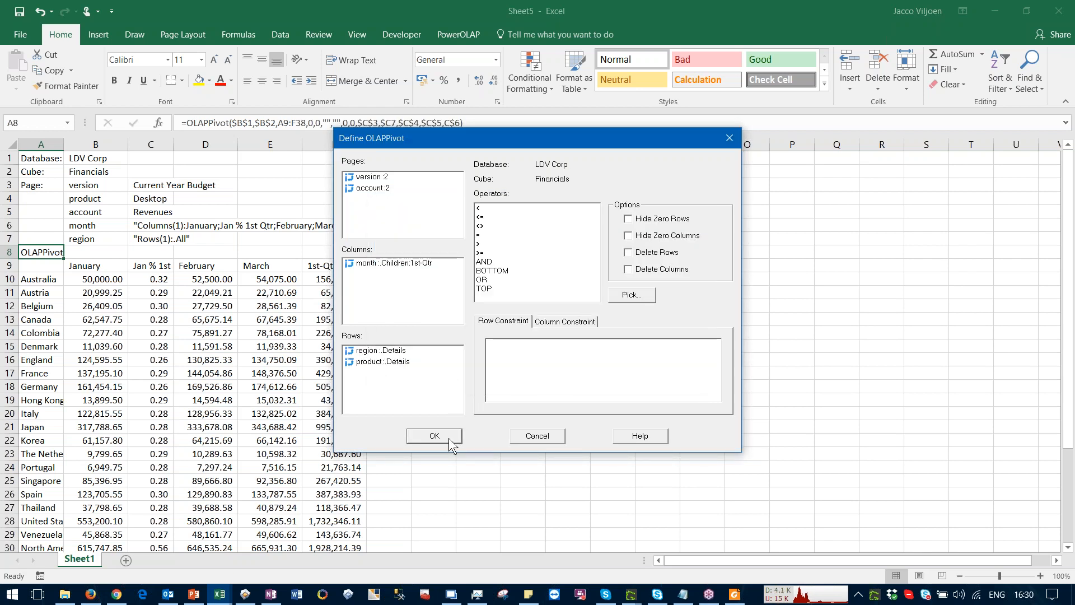
click(448, 440)
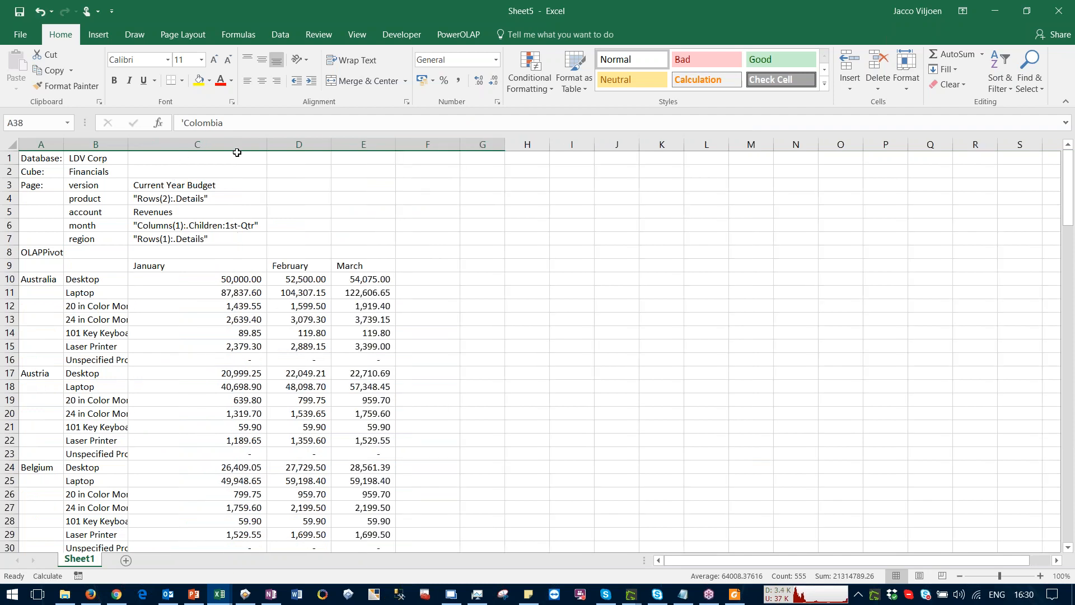
Step: Narrow column C to fit the January values and review the region and product rows down the sheet
drag(267, 149, 199, 148)
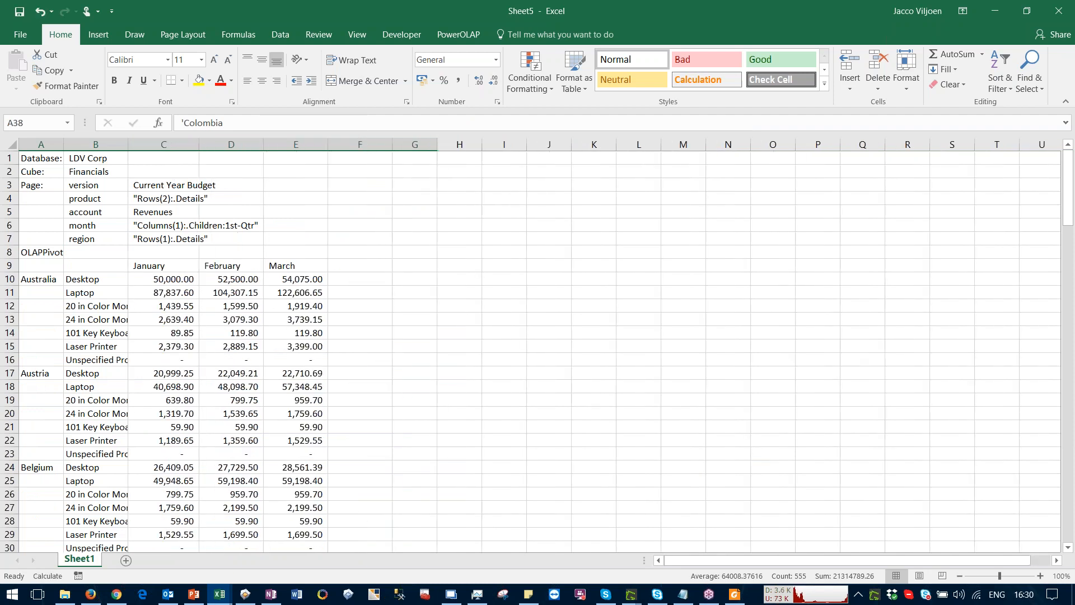
scroll(67, 351, down, 6)
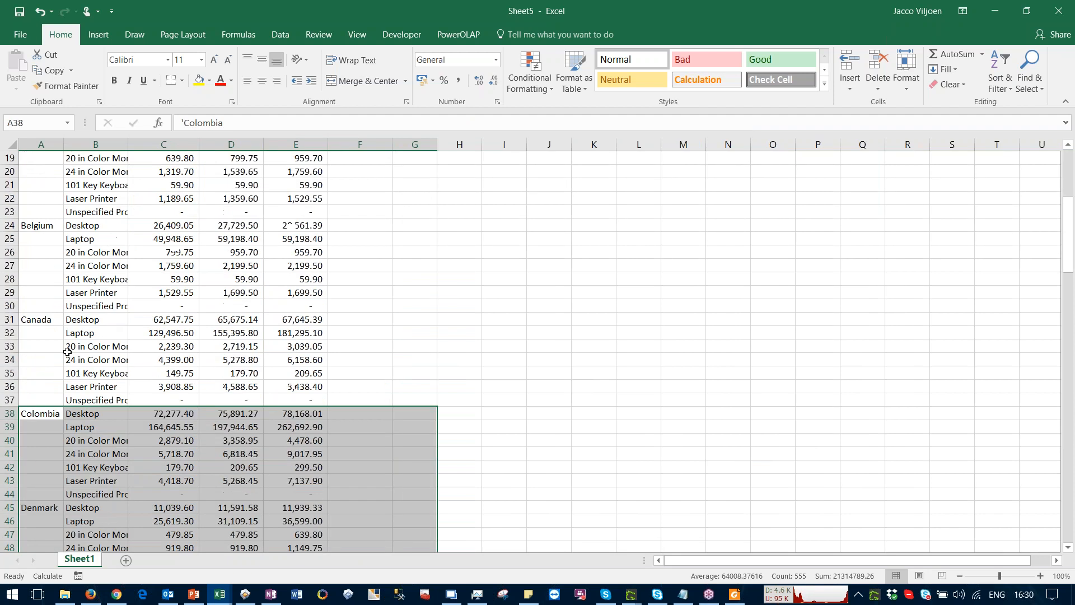
Step: Turn on Hide Zero Rows in the OLAPPivot definition in A8 and apply it to the region and product rows
scroll(67, 352, down, 20)
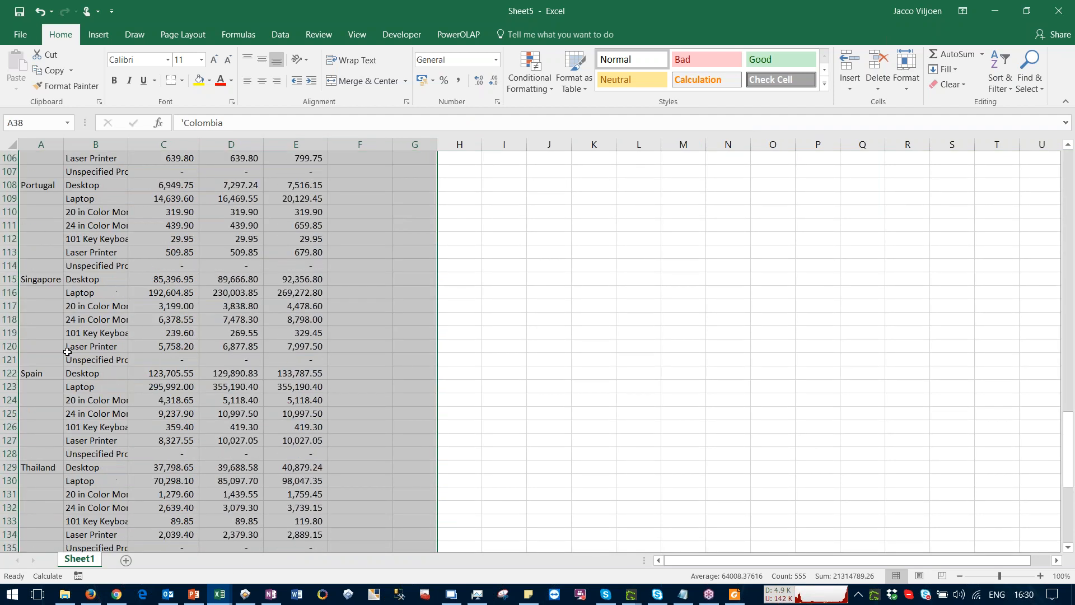
scroll(67, 352, up, 20)
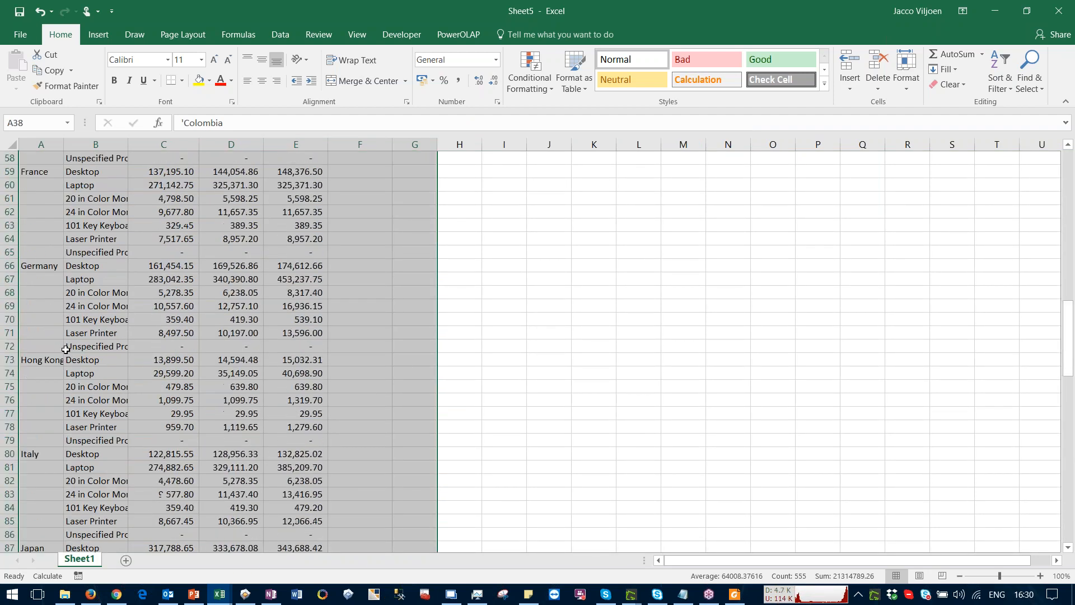
scroll(65, 349, up, 9)
click(89, 360)
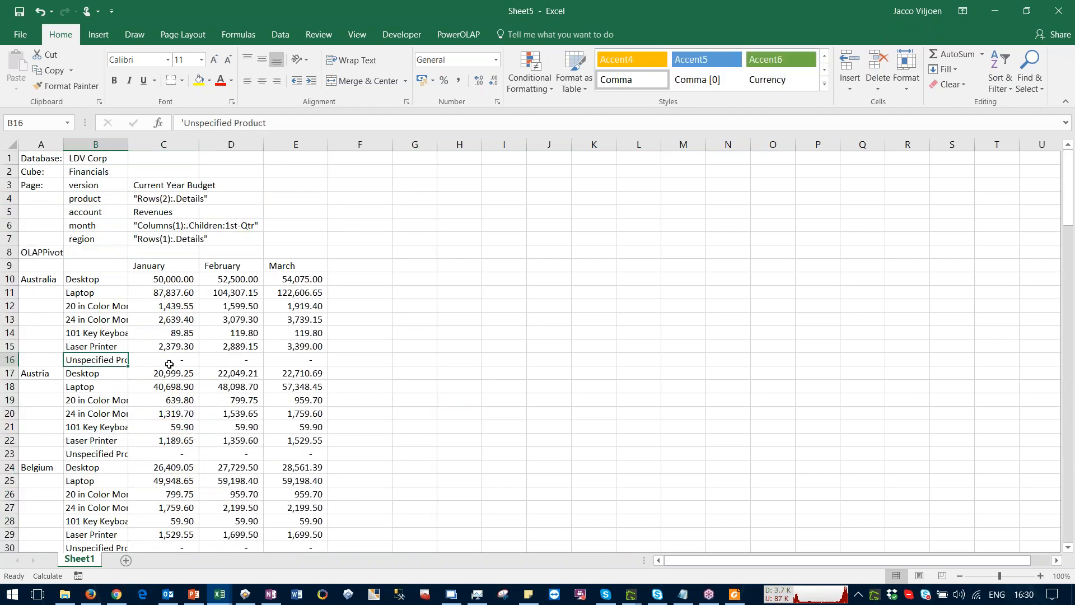
double_click(49, 255)
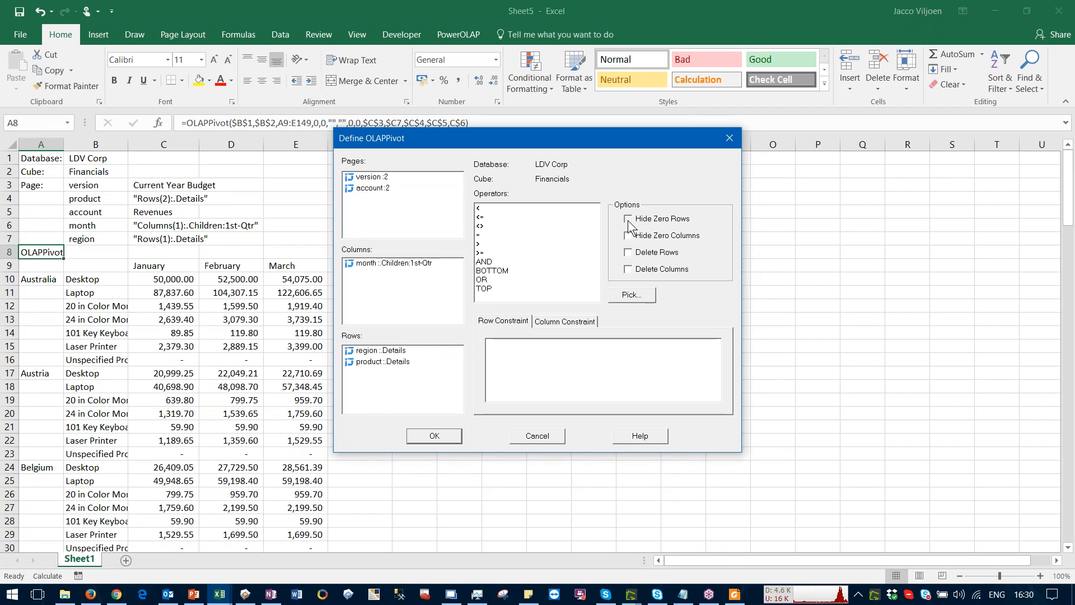
click(434, 435)
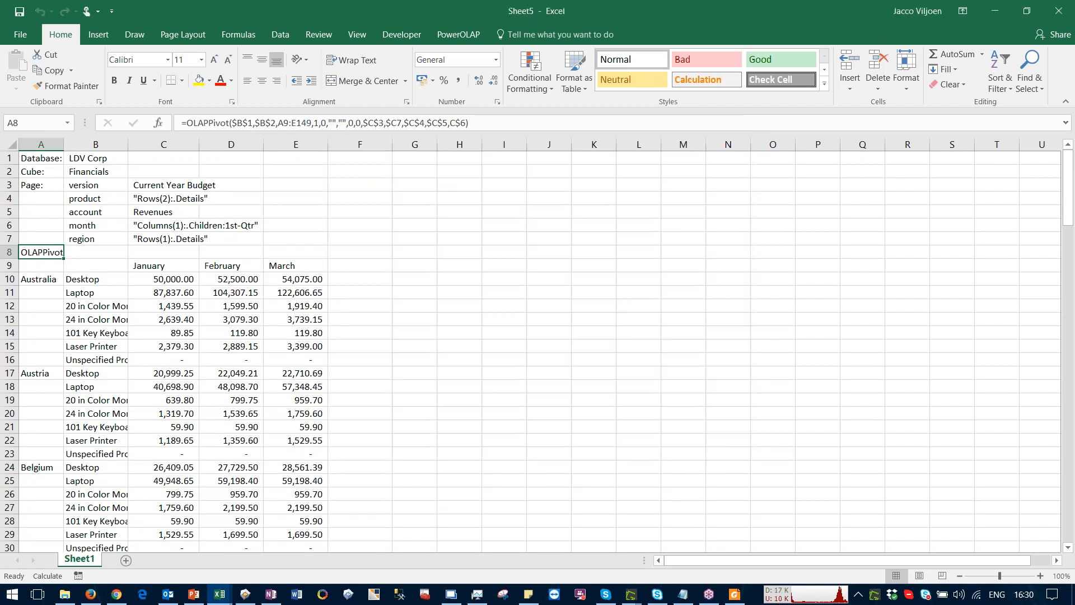
click(387, 416)
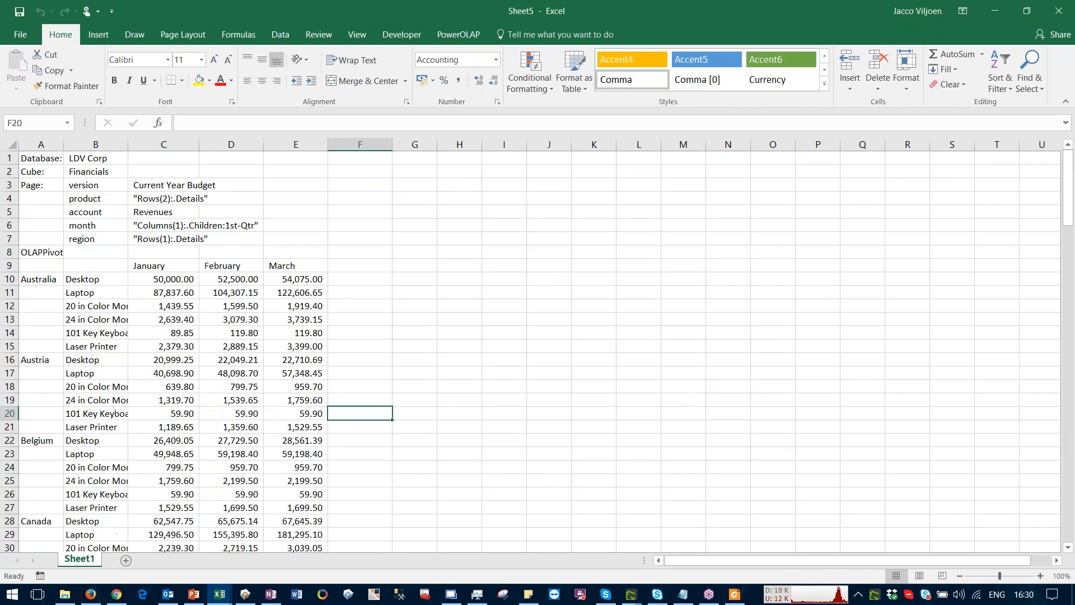
Step: Add the row constraint '1st-Qtr' TOP 5 to the OLAPPivot definition in A8 and apply it
double_click(47, 253)
click(511, 358)
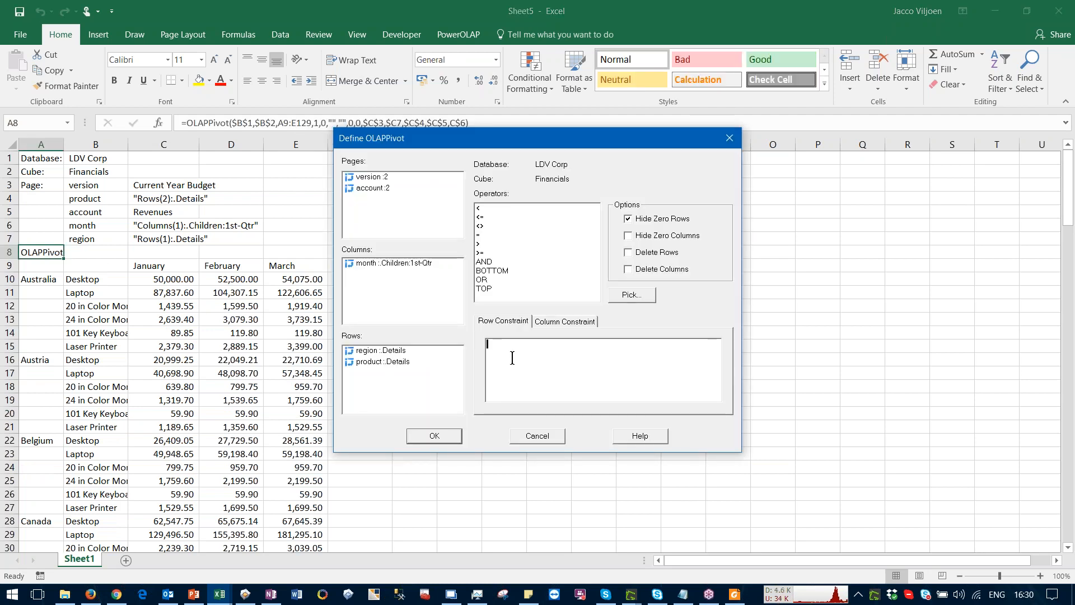
click(642, 299)
click(428, 232)
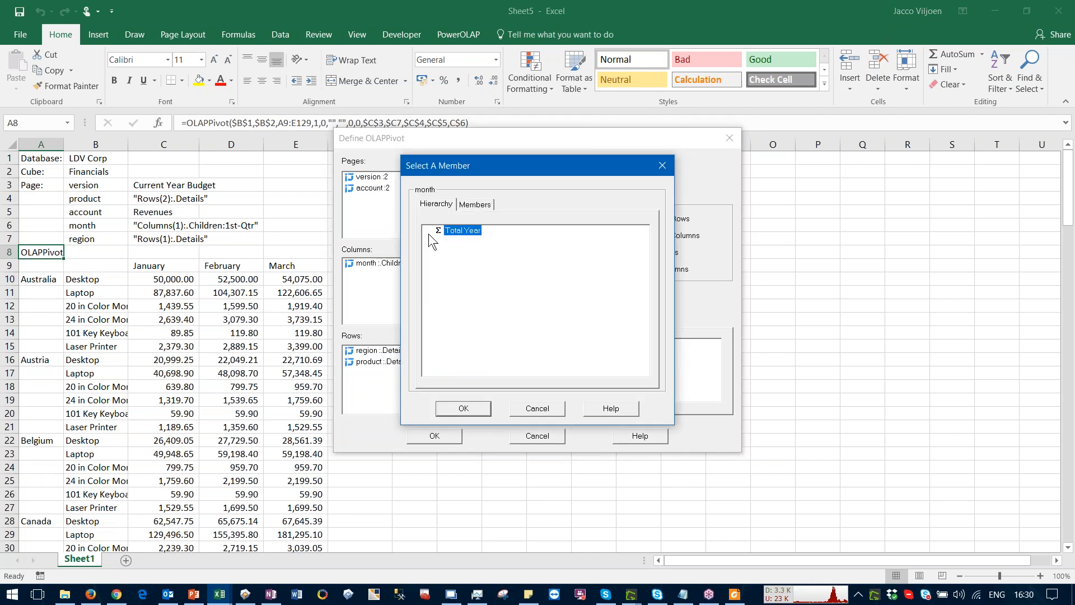
click(463, 408)
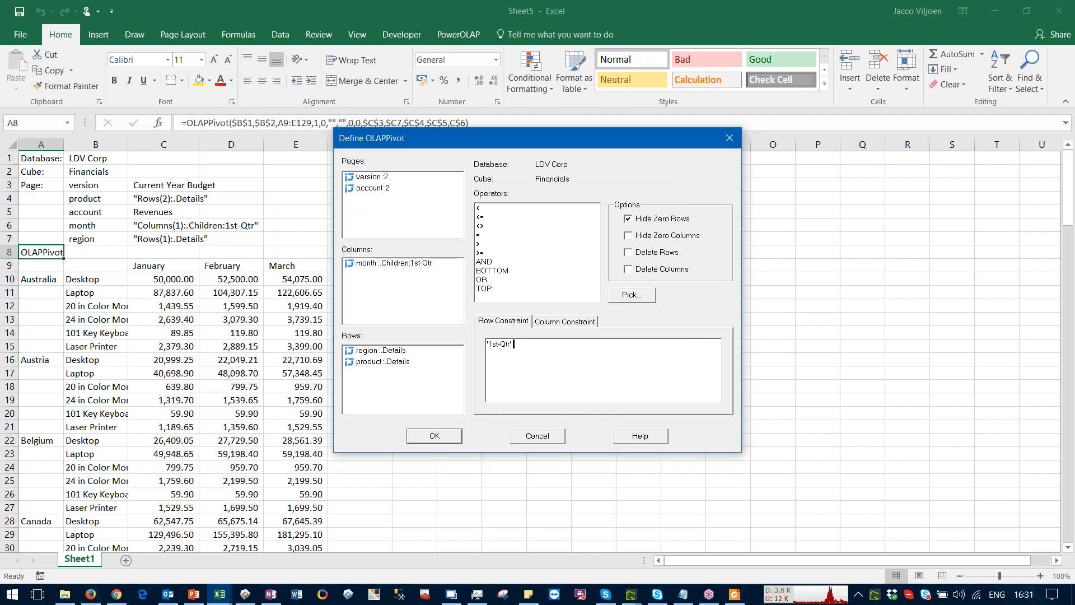
text(TOP 5)
click(440, 435)
click(443, 415)
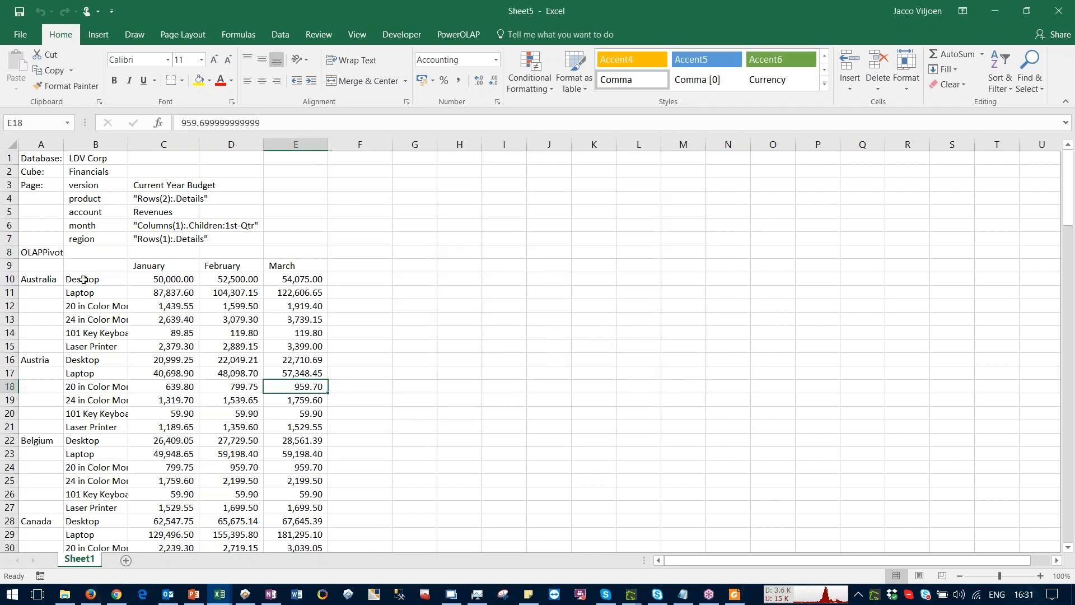
Step: Check the row constraint in the A8 OLAPPivot definition and reapply the definition
double_click(46, 251)
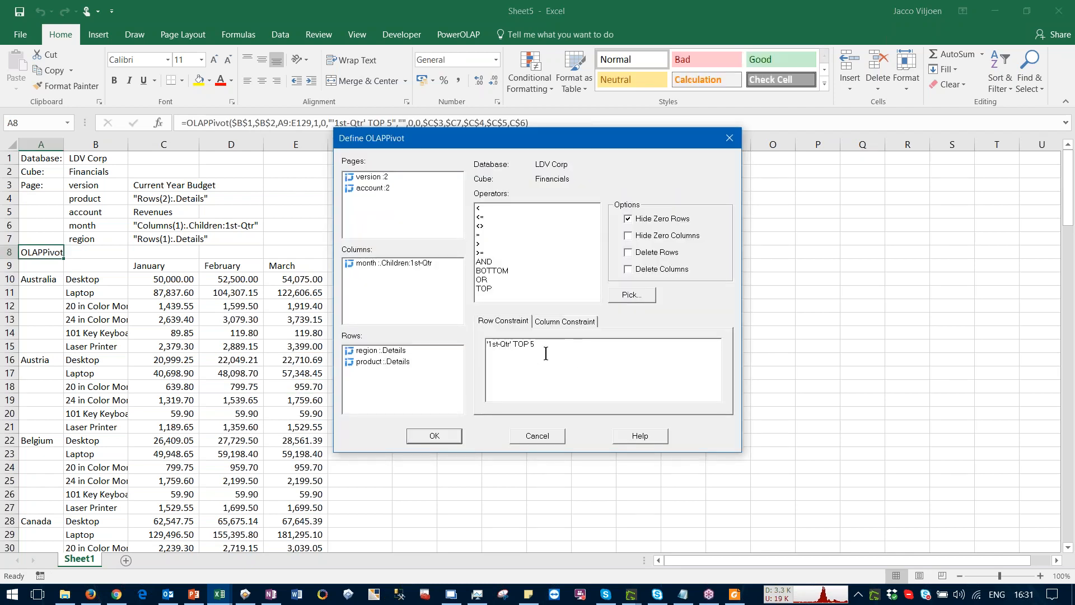
click(434, 434)
click(291, 384)
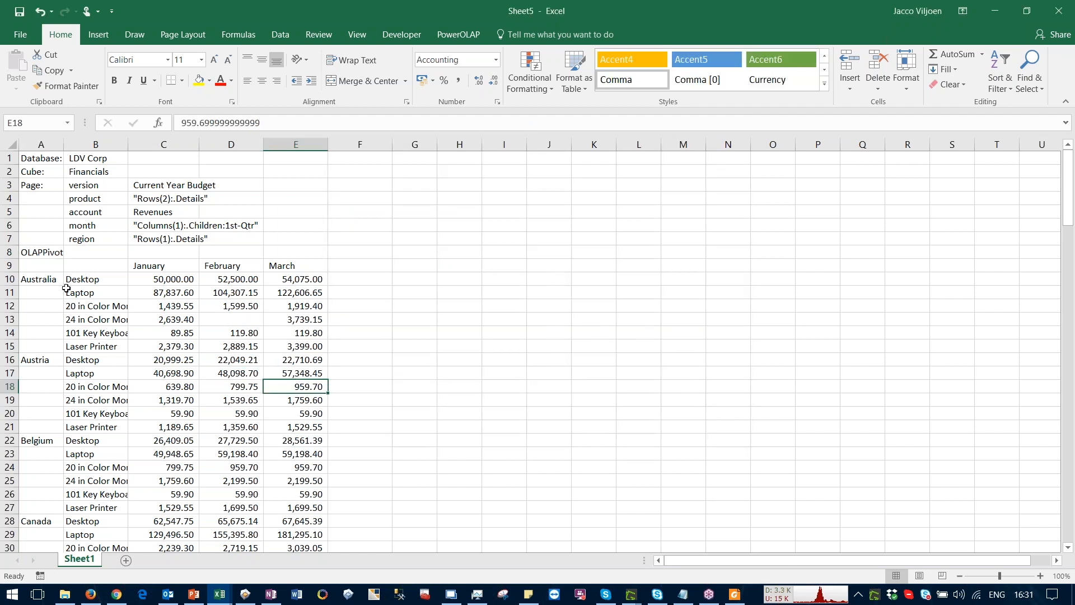
Step: Move product above region in the OLAPPivot rows, apply the definition and look over the regrouped rows
double_click(38, 253)
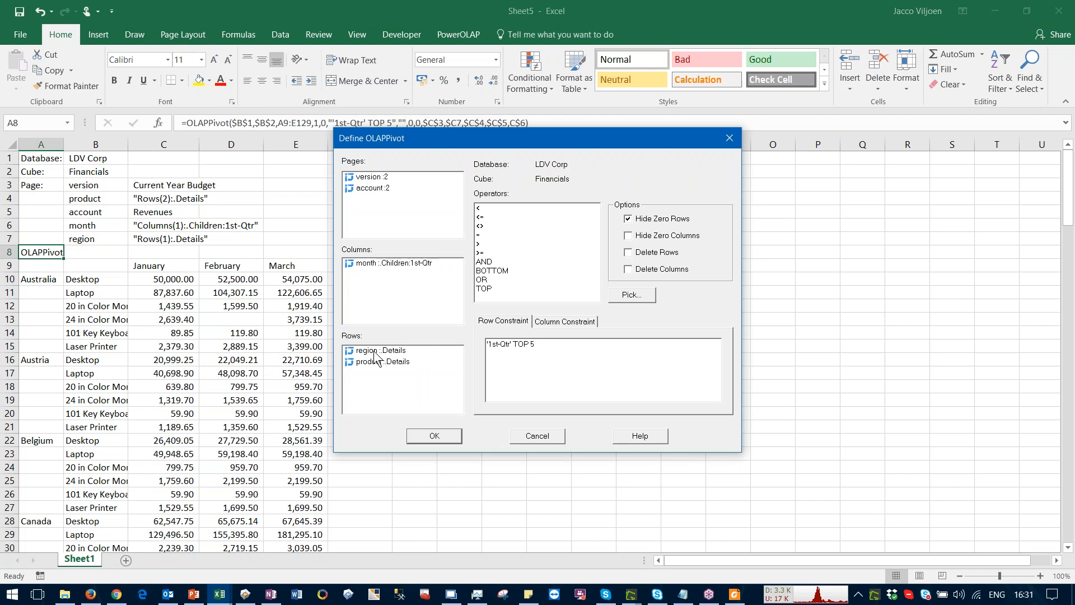
click(386, 365)
drag(386, 365, 383, 350)
click(434, 437)
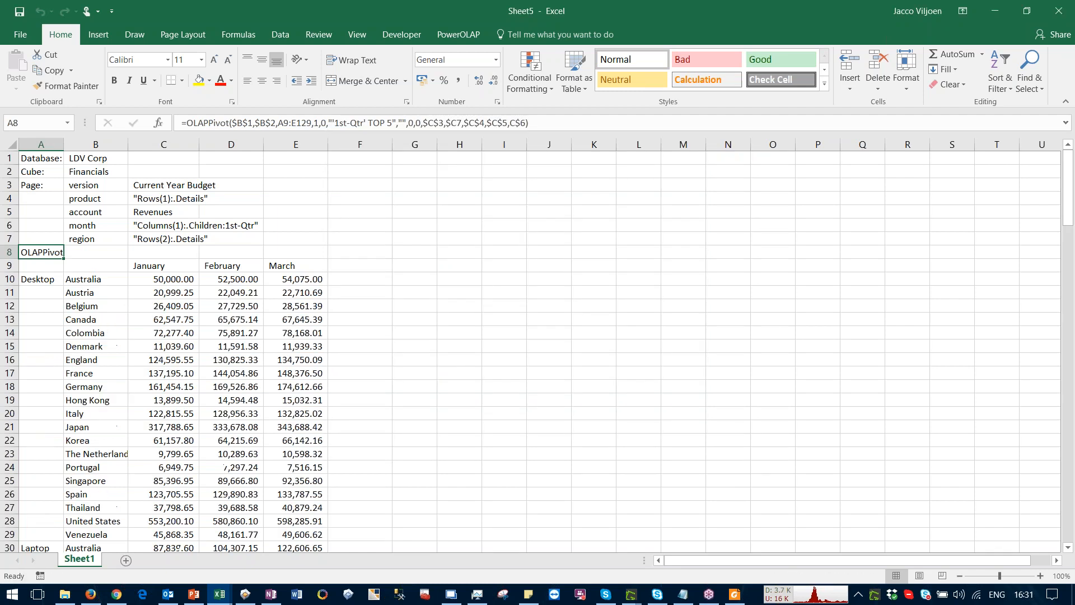
scroll(230, 369, down, 3)
scroll(230, 368, up, 3)
Step: Remove the '1st-Qtr' TOP 5 row constraint from the OLAPPivot definition and apply it
double_click(43, 253)
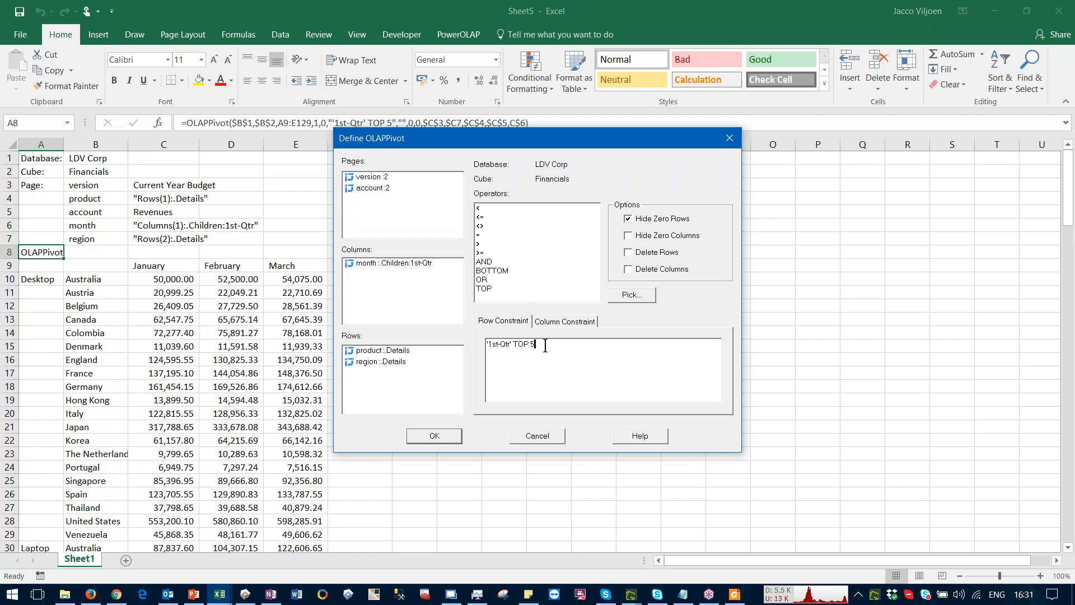
drag(536, 343, 450, 339)
key(Delete)
click(434, 436)
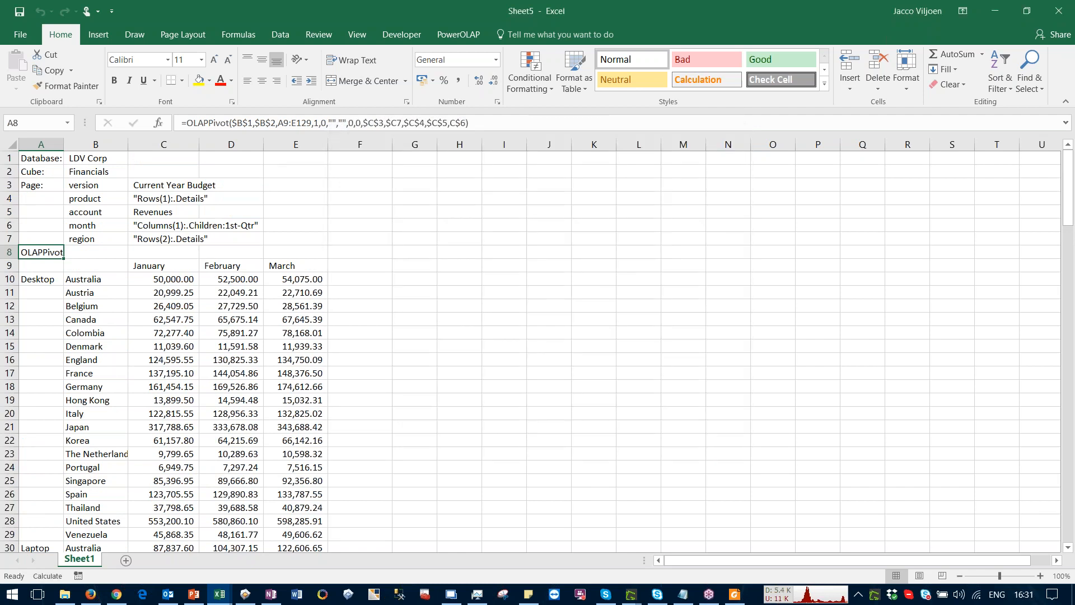
click(227, 324)
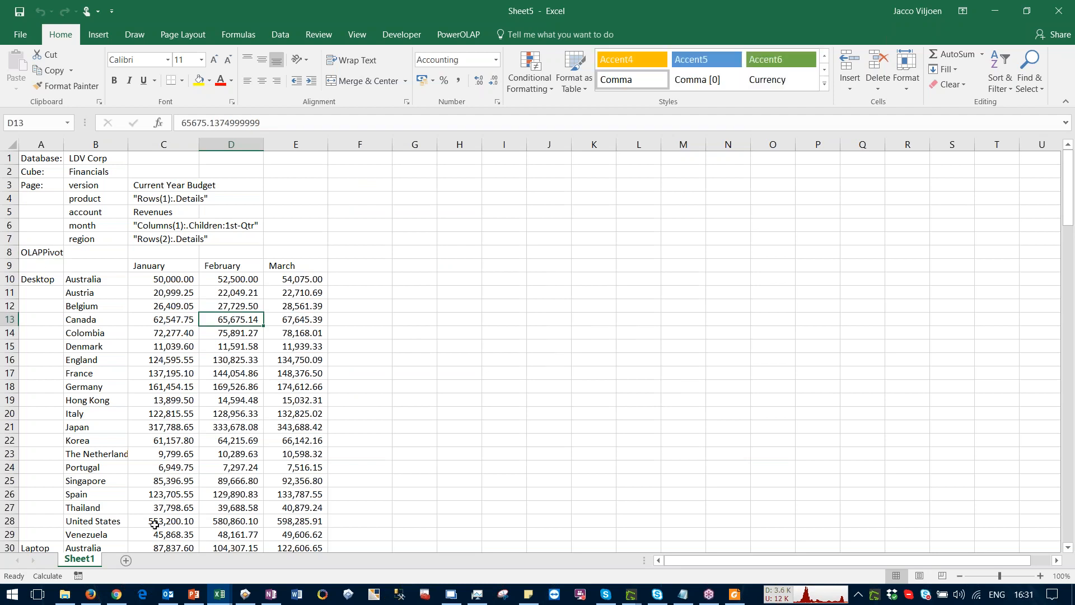
Step: Switch to PowerOLAP, nest product below region in the Region by Month rows, and remove North America through Total Regions from region
click(245, 594)
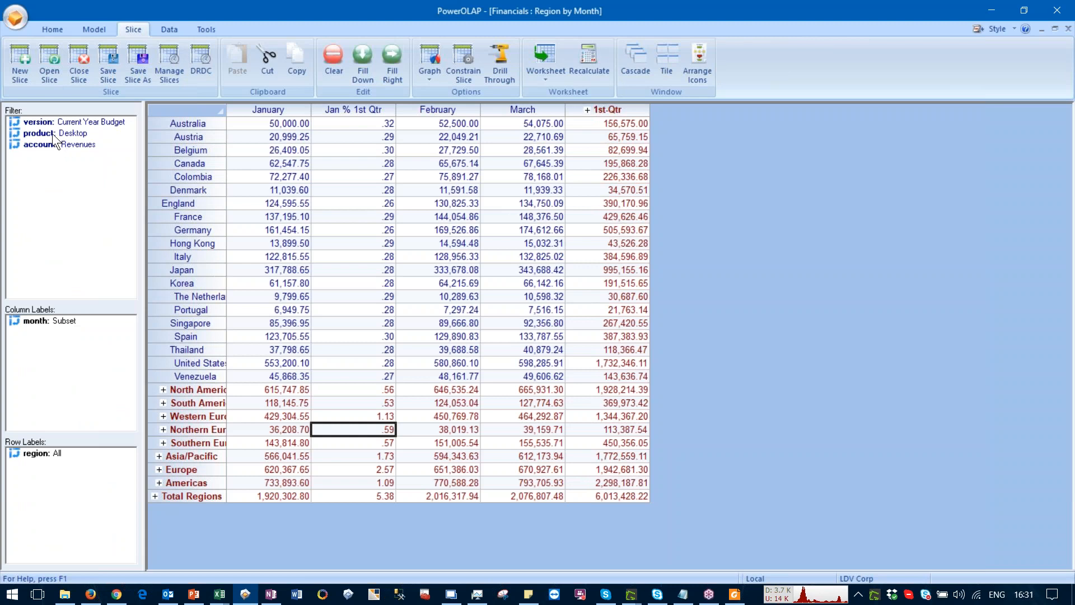
drag(59, 143, 49, 468)
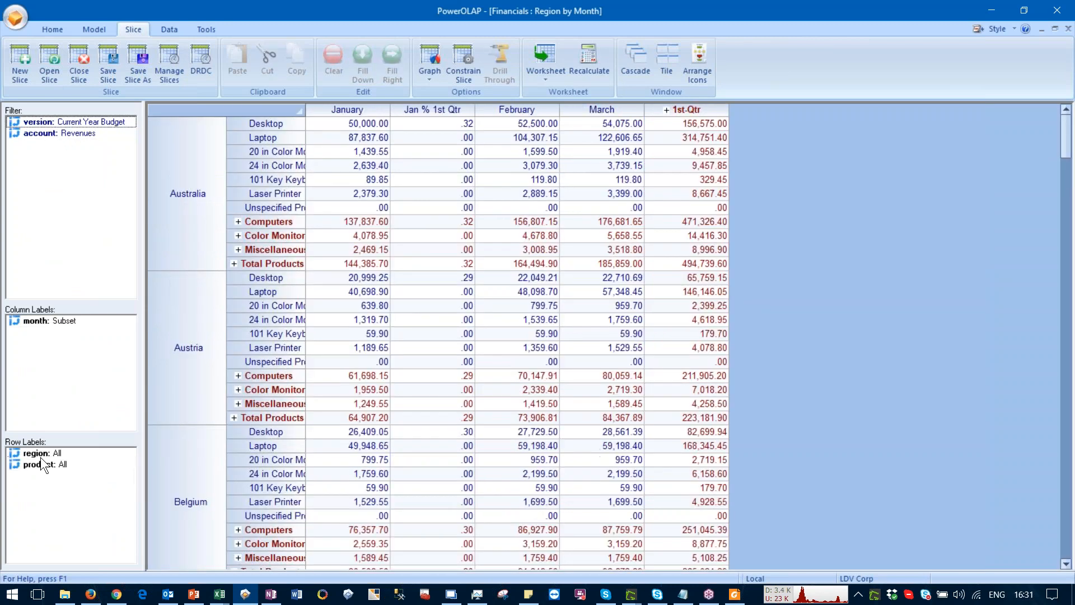
double_click(40, 455)
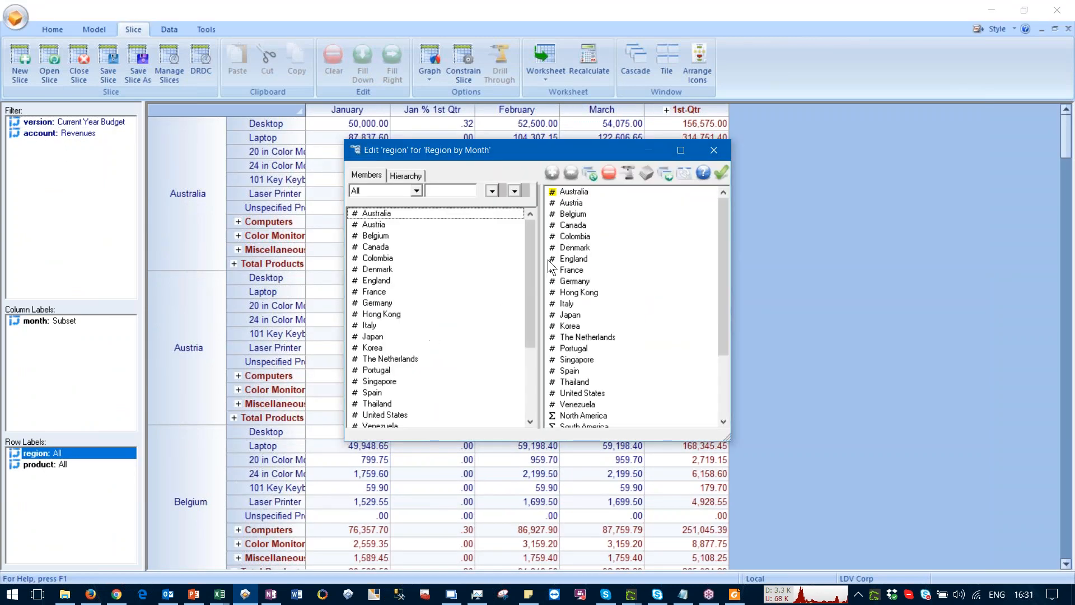
click(579, 195)
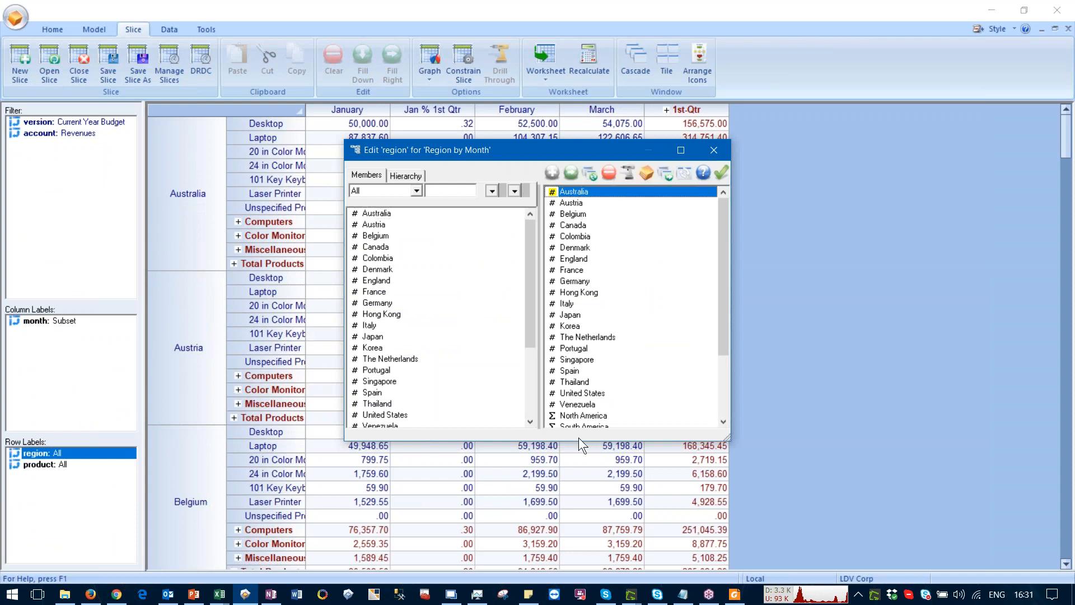
scroll(578, 336, down, 3)
click(570, 328)
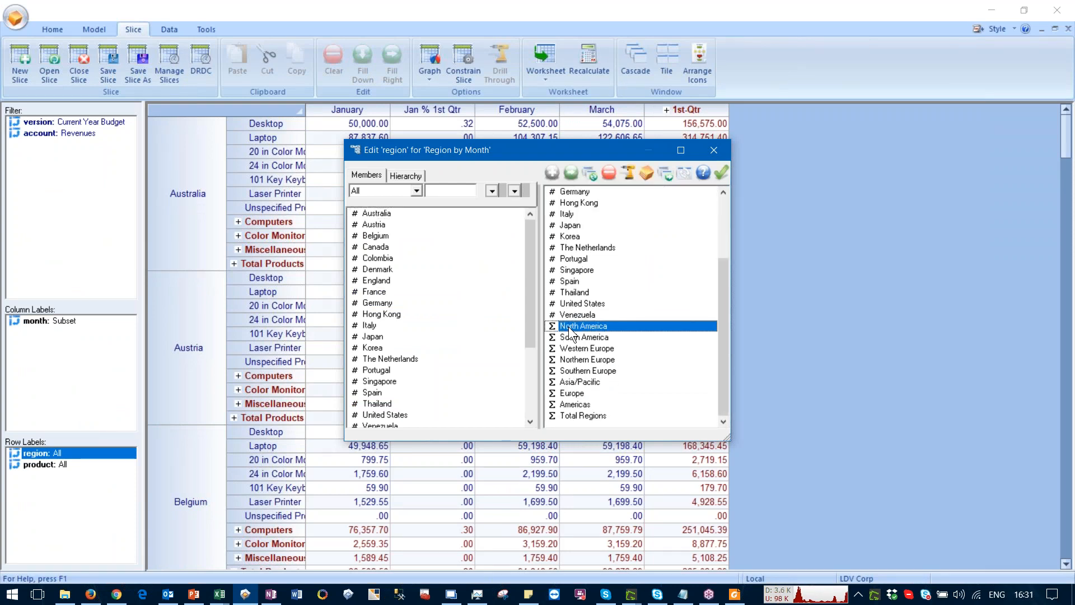
shift+click(571, 415)
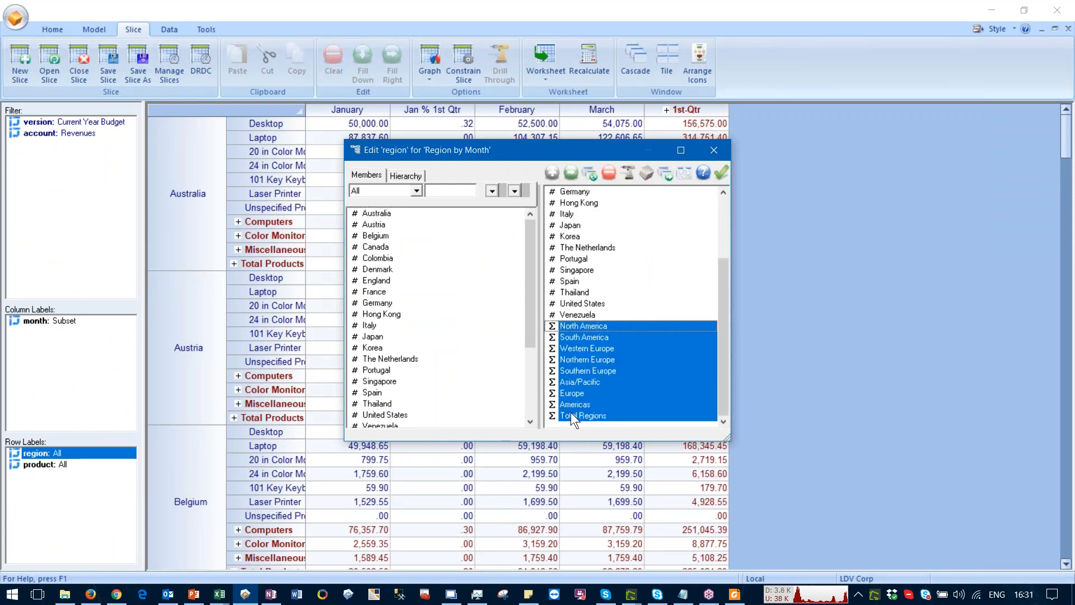
key(Delete)
click(721, 172)
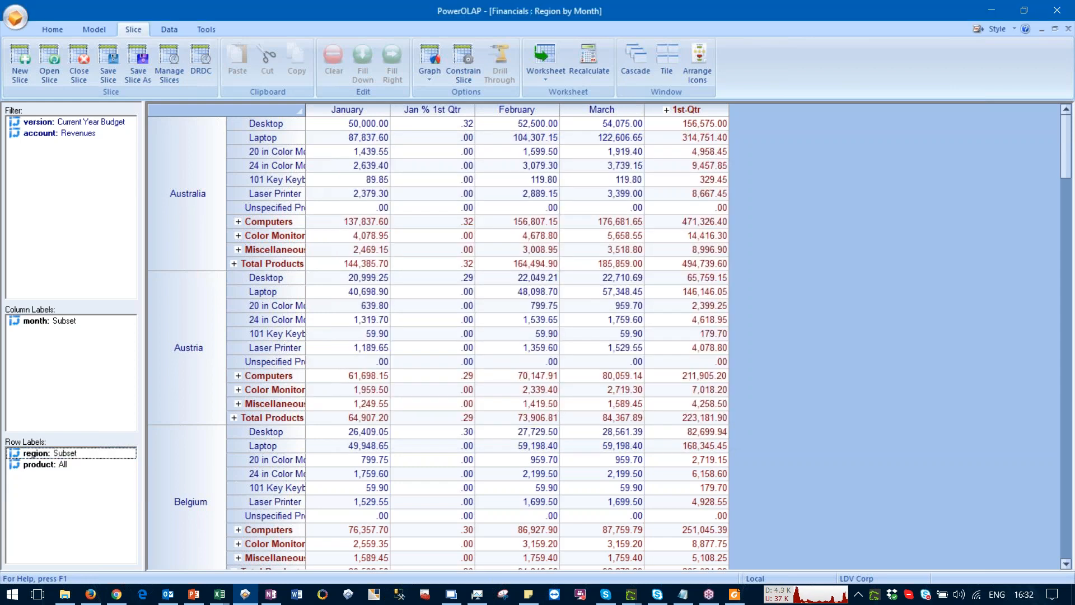
Step: Remove the aggregate members Computers through Total Products from the product row dimension and apply the subset
click(45, 464)
double_click(47, 464)
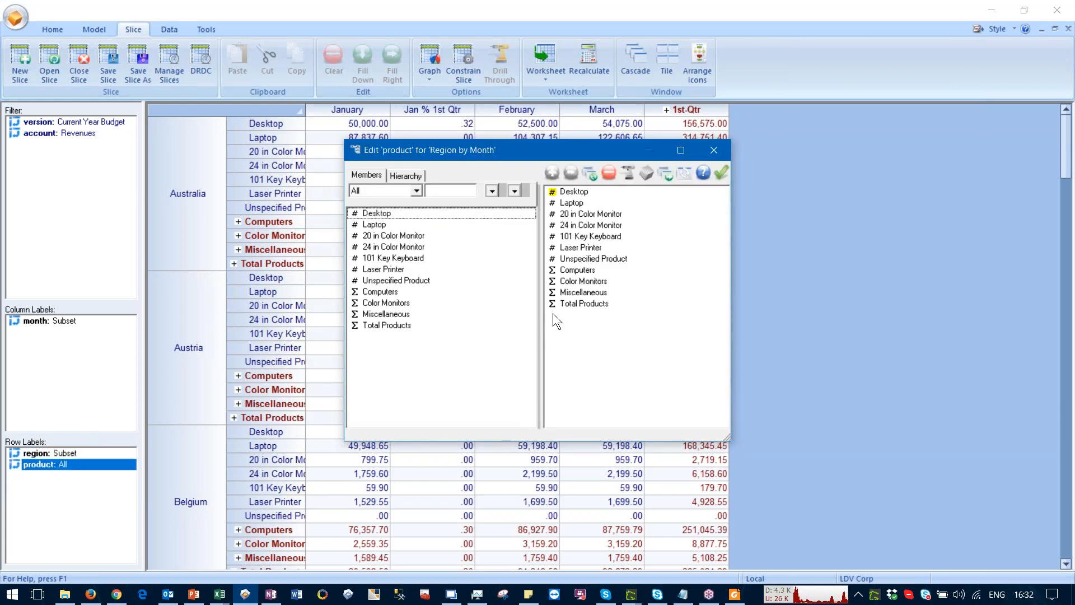
click(571, 270)
shift+click(577, 305)
key(Delete)
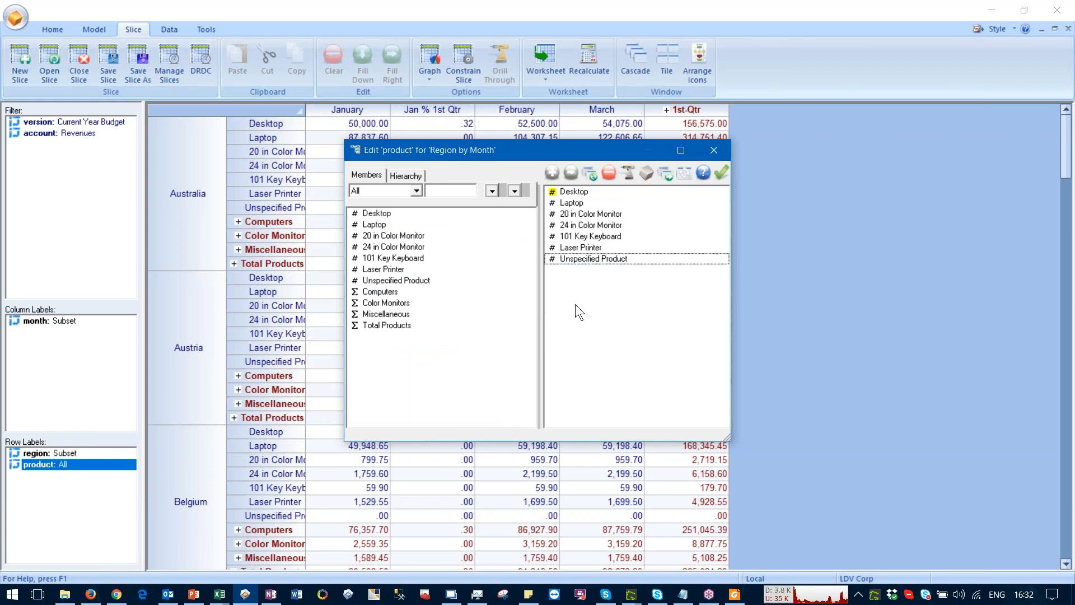
click(721, 172)
click(547, 315)
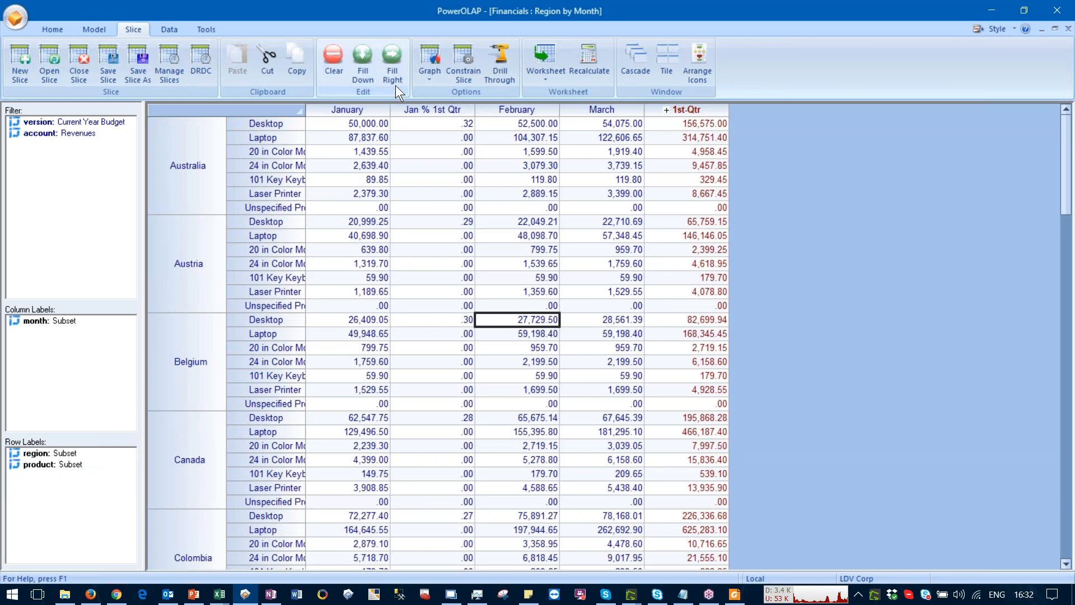
Step: Constrain the Region by Month slice rows to the "1st-Qtr" TOP 5
click(461, 74)
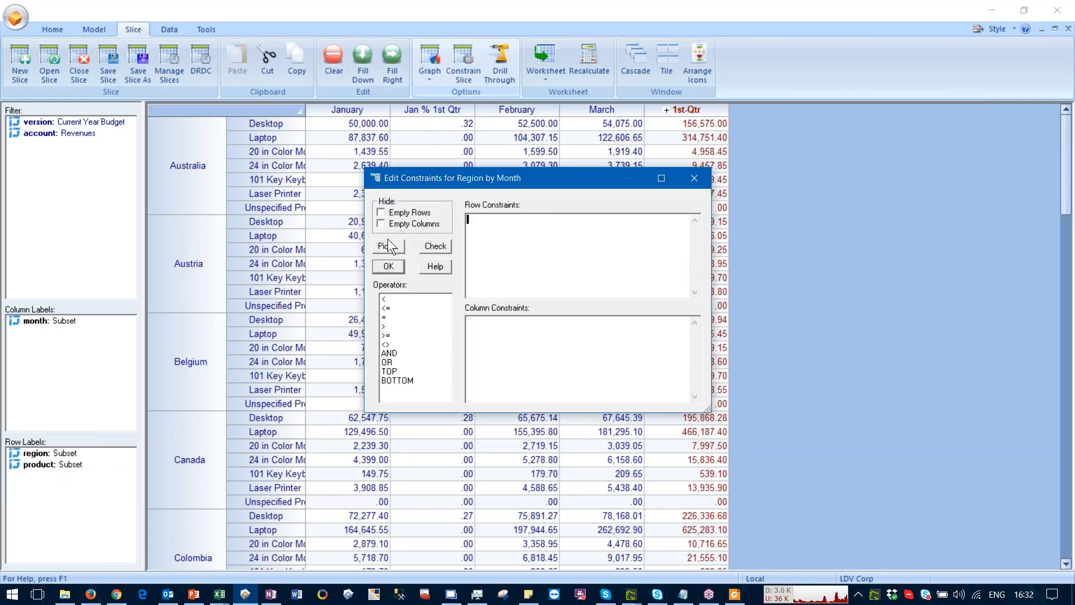
click(388, 244)
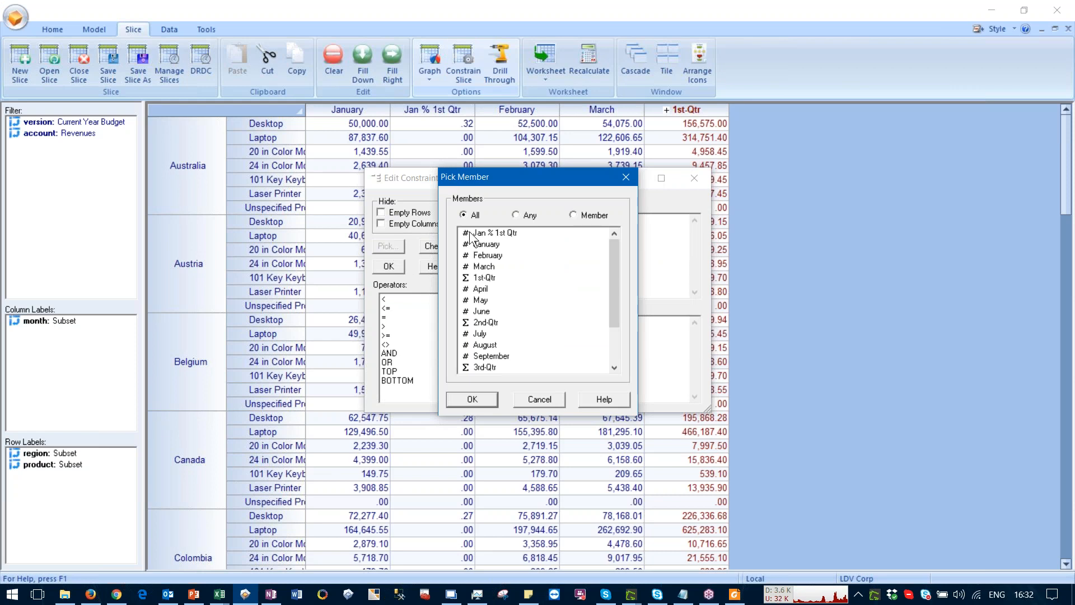
click(470, 277)
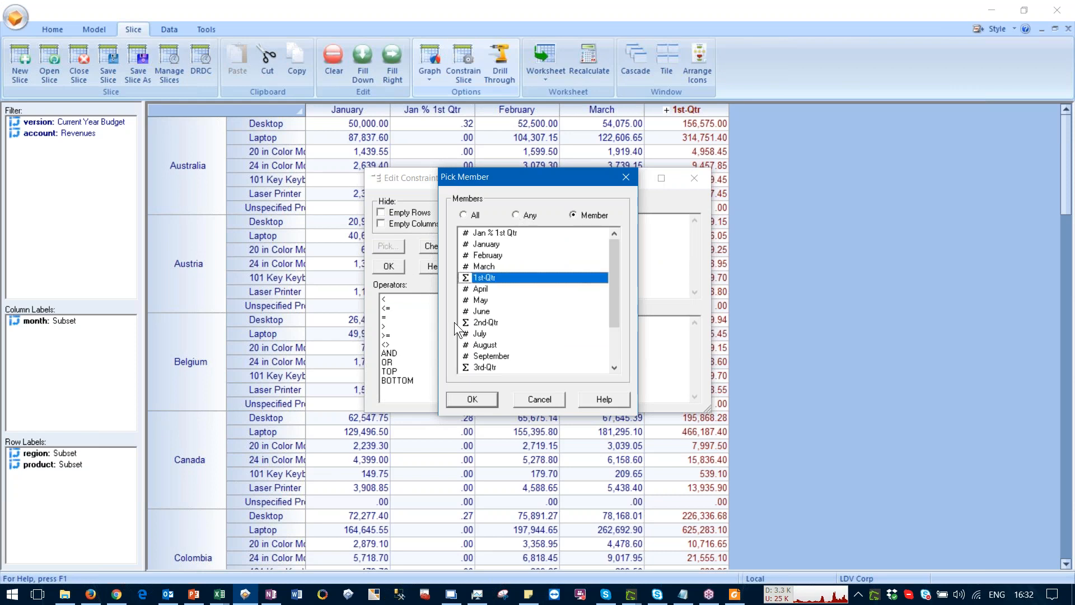
click(455, 395)
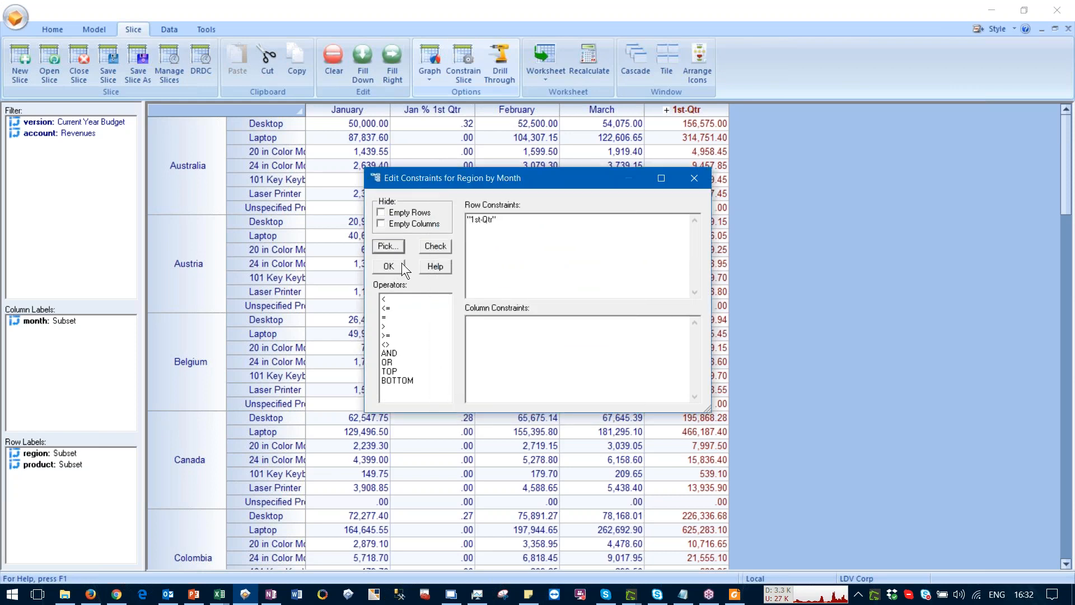
text(TOP)
click(389, 267)
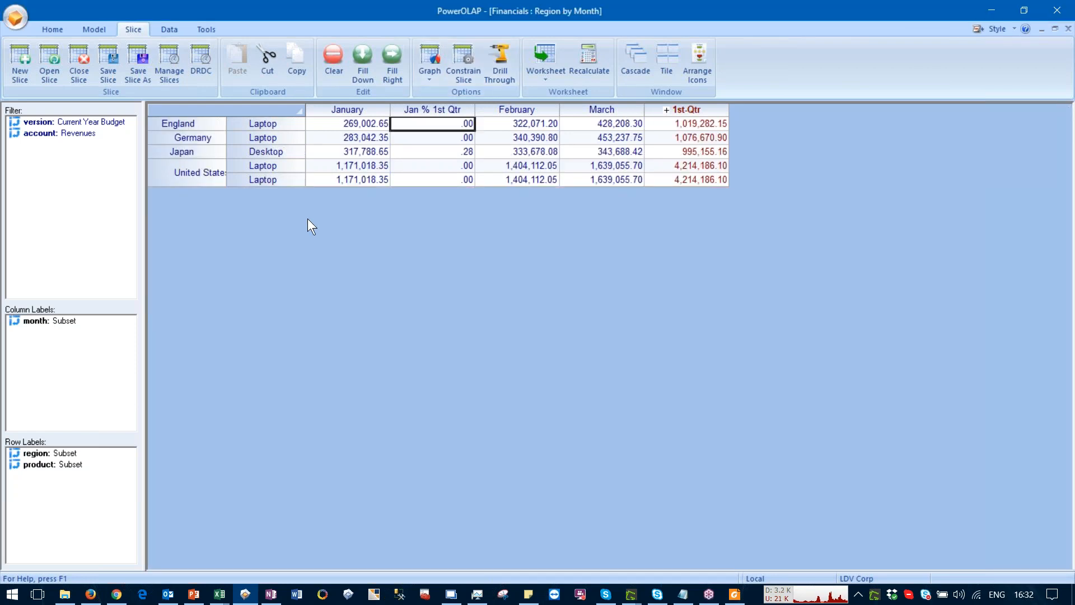
Step: Switch back to Excel and review the OLAPPivot rows grouped by product and region
click(221, 594)
click(388, 541)
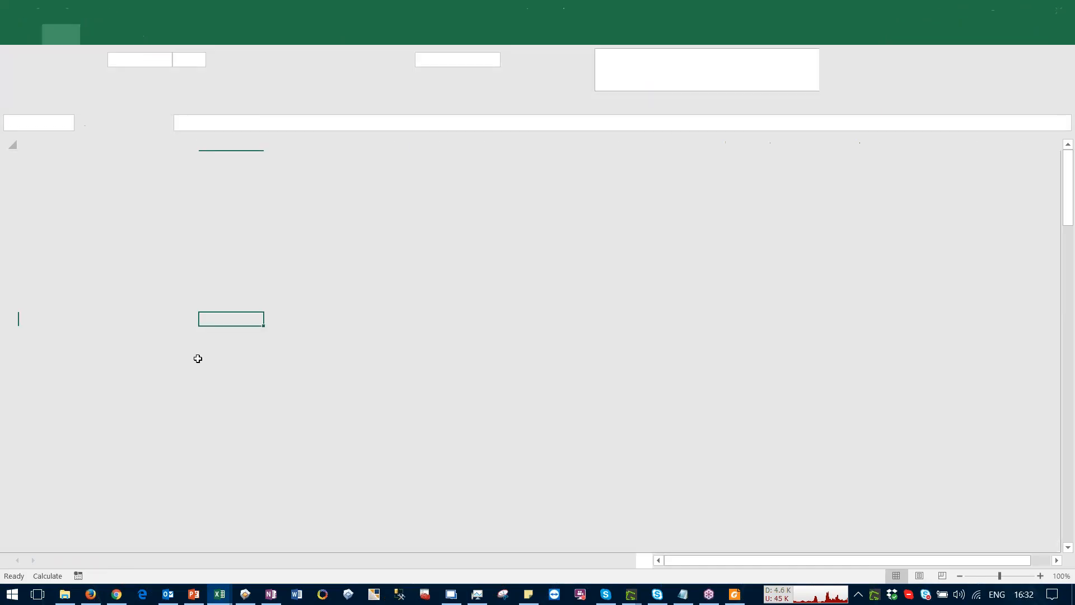
click(280, 378)
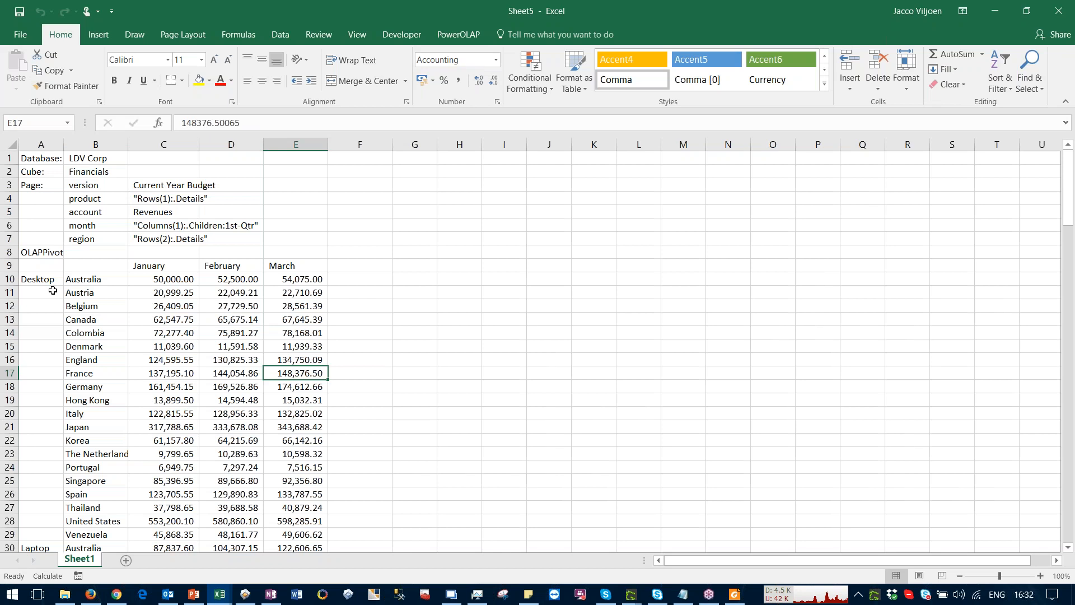
scroll(132, 356, down, 5)
scroll(133, 356, up, 5)
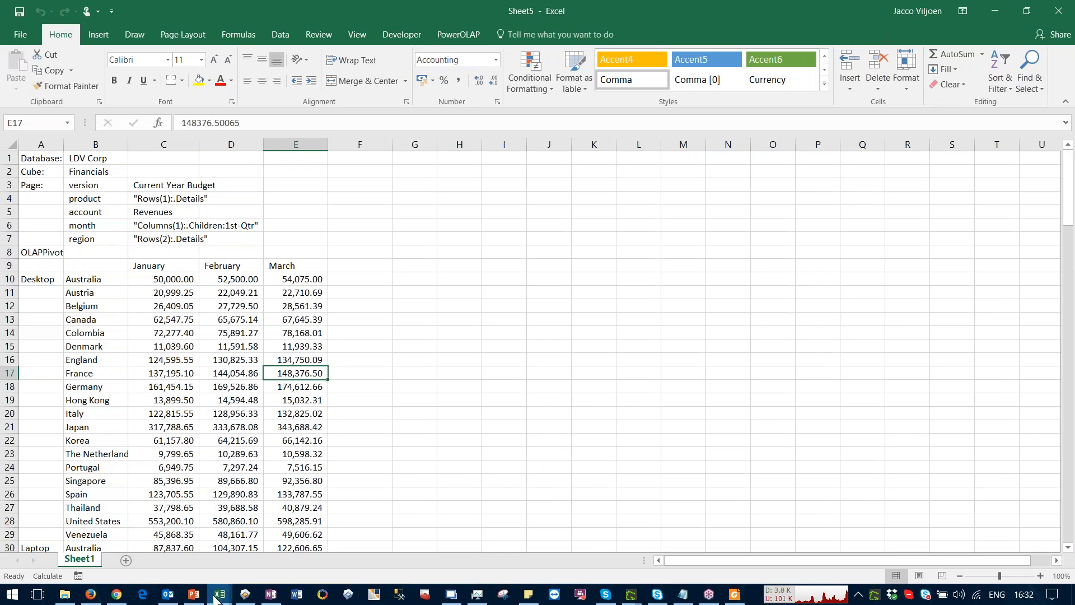
Step: Switch to PowerOLAP, export the constrained Region by Month slice to Excel as an OLAPPivot worksheet, and open the exported Sheet6 workbook
click(245, 594)
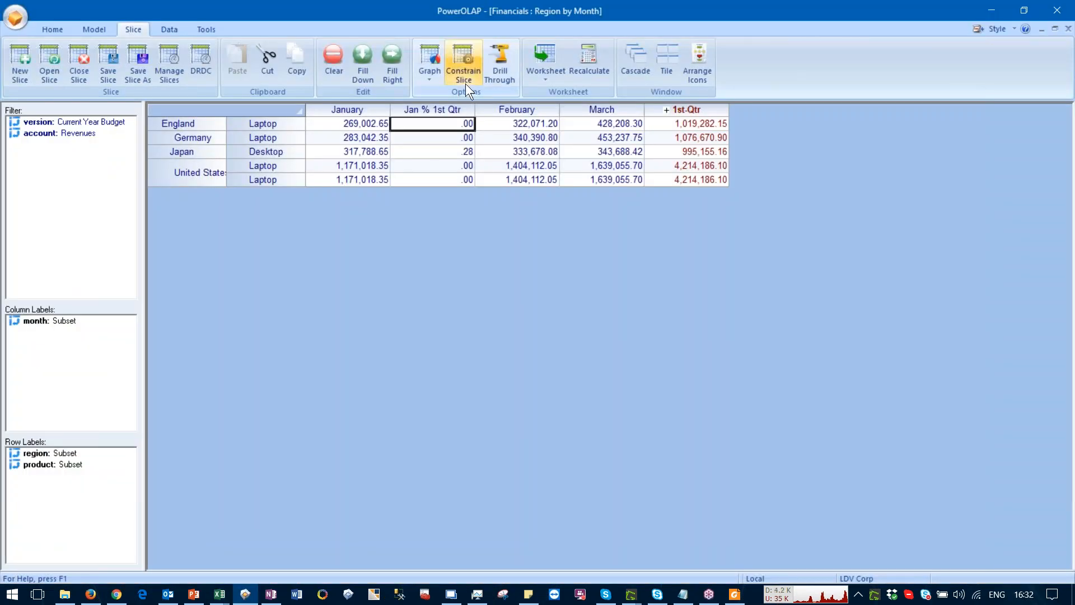
click(545, 77)
click(552, 128)
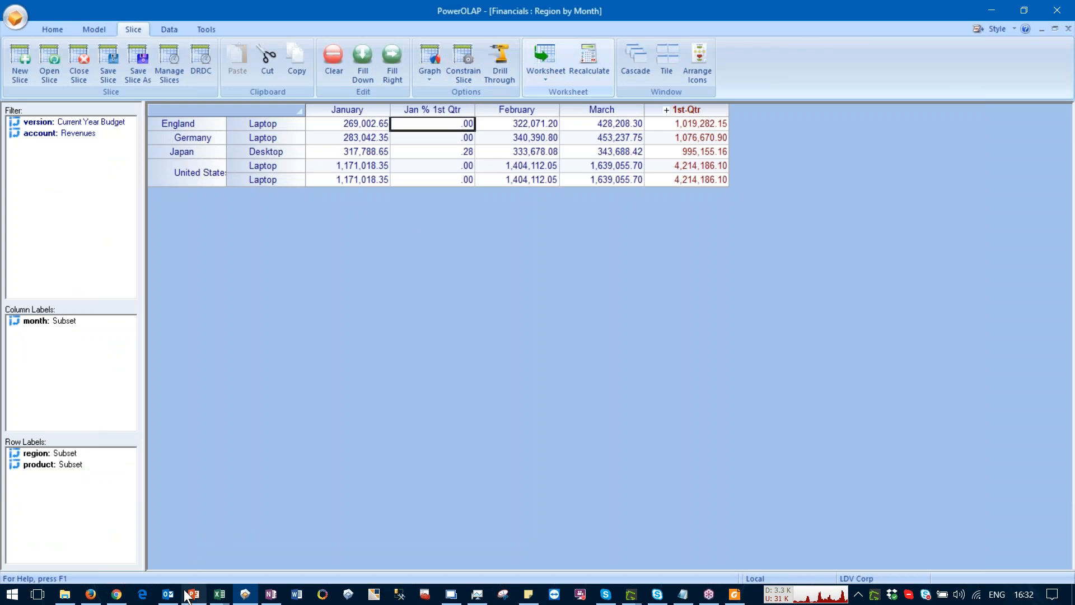
mouse_move(225, 598)
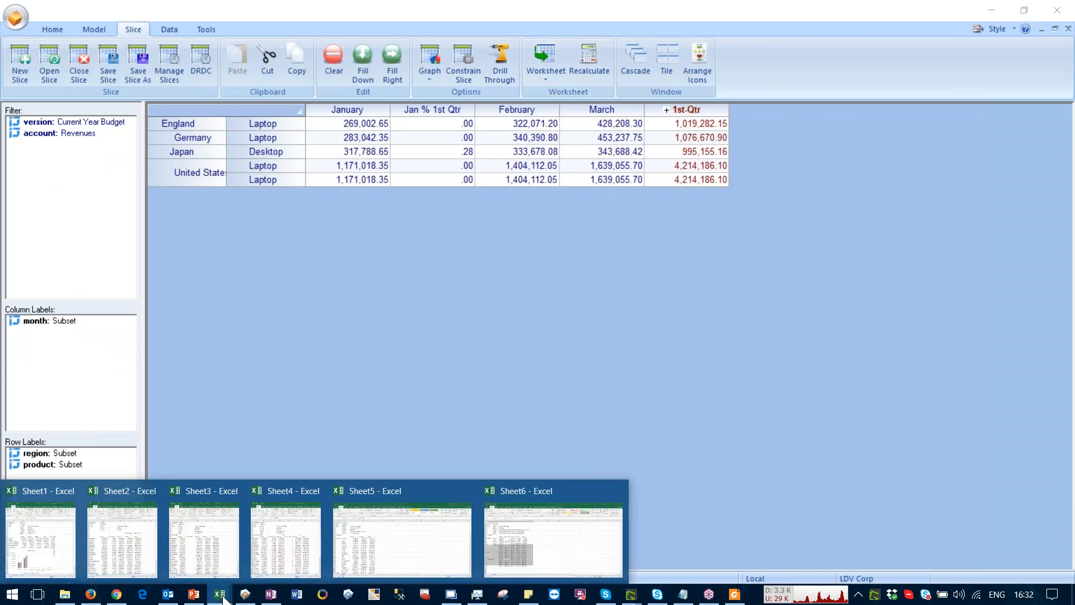
click(545, 553)
Step: Review the exported OLAPPivot rows and their values from Germany through United States in Sheet6
click(261, 391)
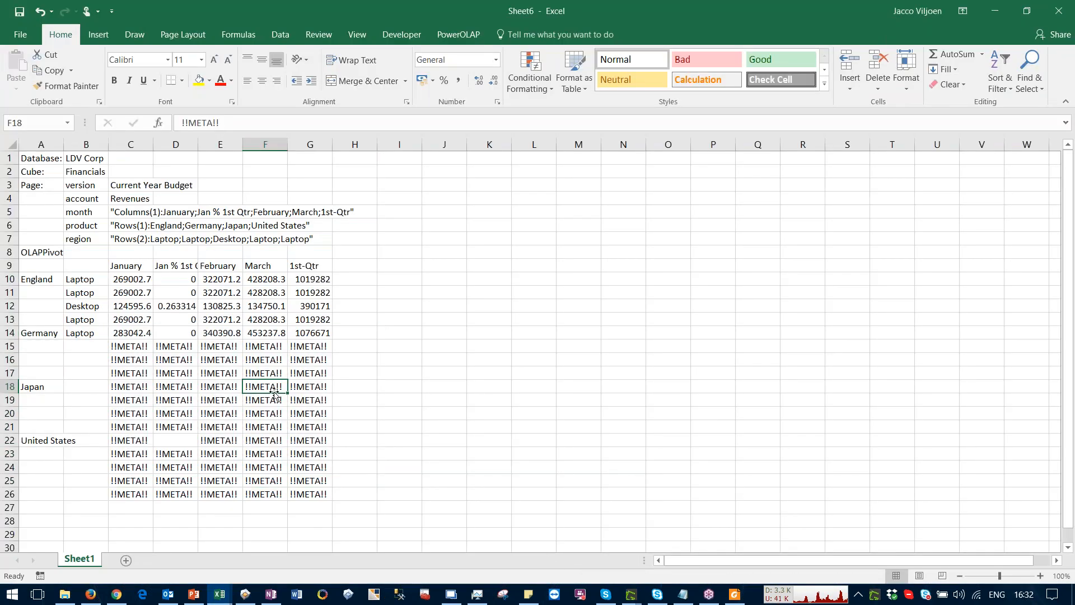
click(372, 348)
click(213, 405)
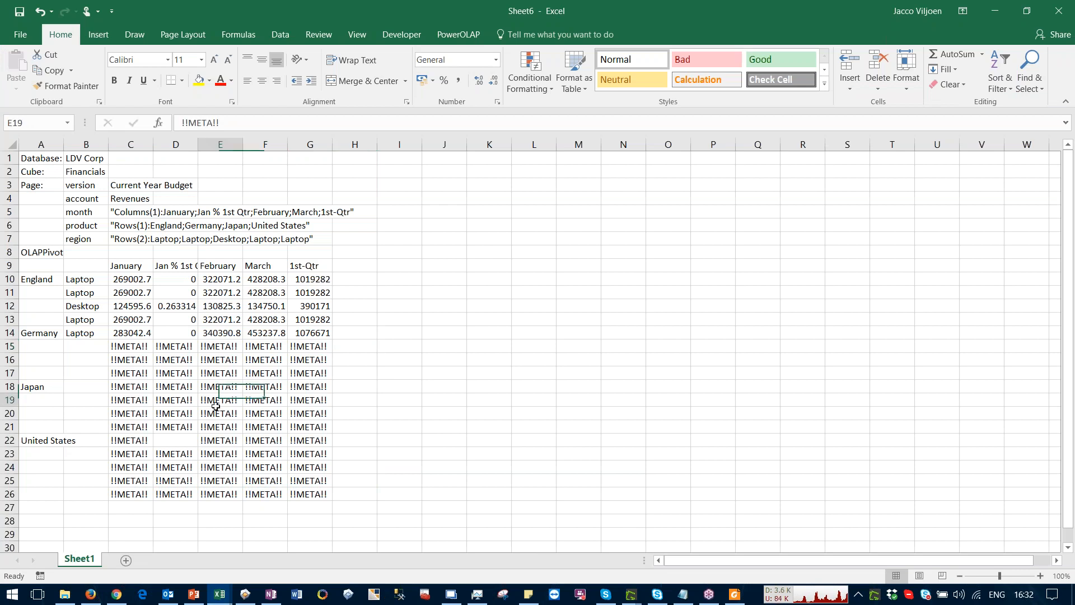
click(305, 403)
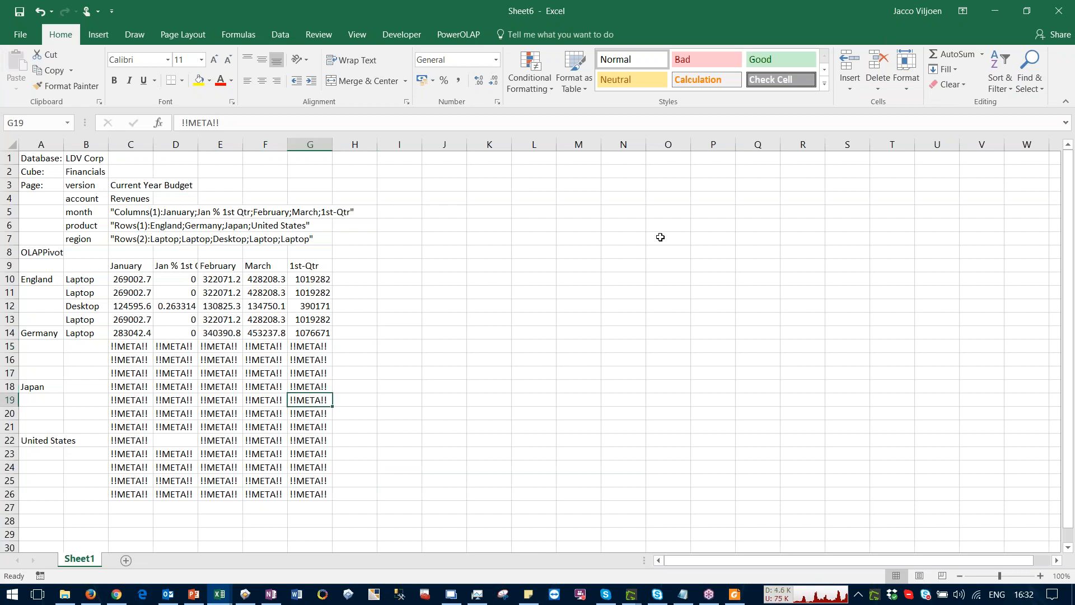
Step: Close the Sheet6, Sheet5 and Sheet4 workbooks without saving their changes
click(1058, 10)
click(527, 318)
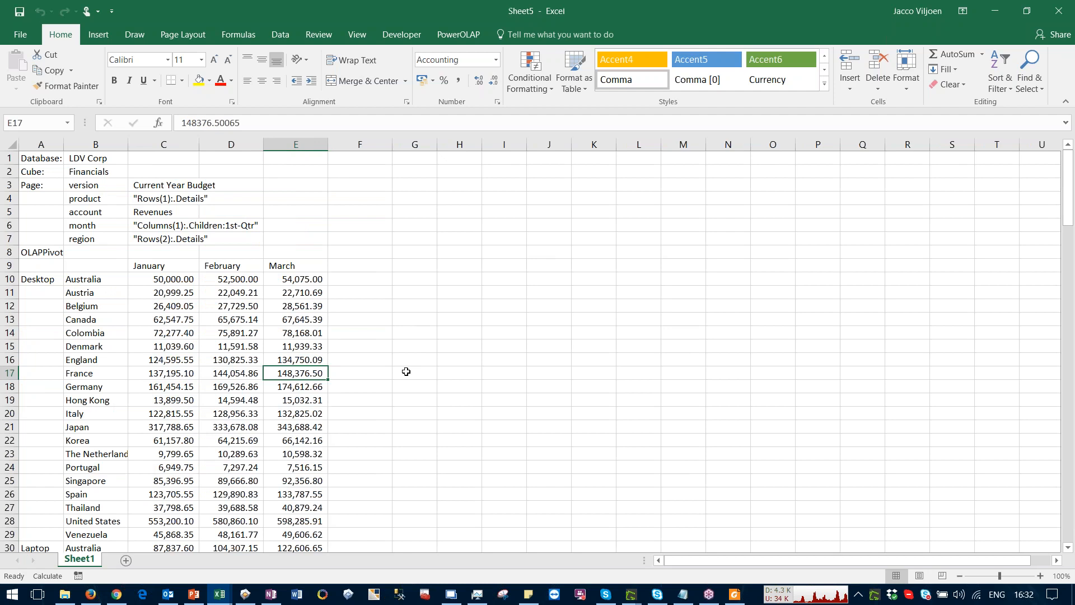
click(1054, 19)
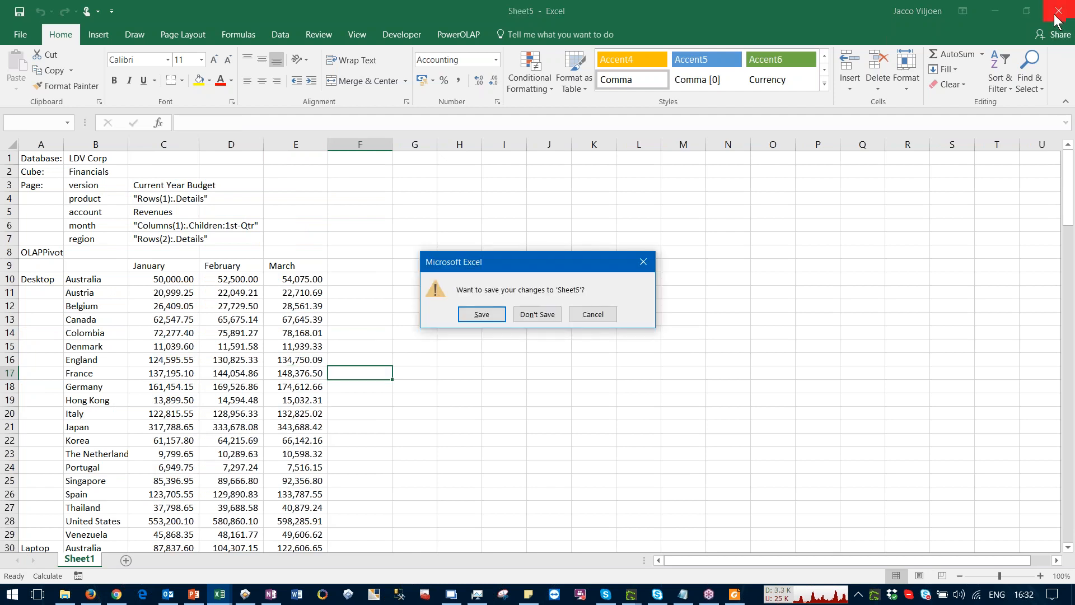
click(529, 315)
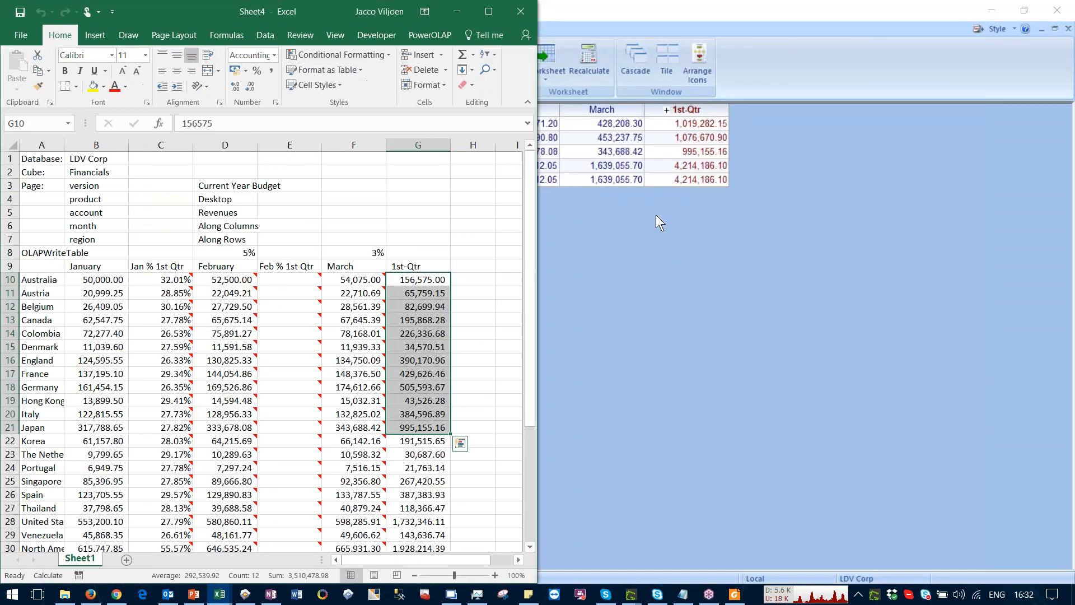
click(518, 16)
click(532, 313)
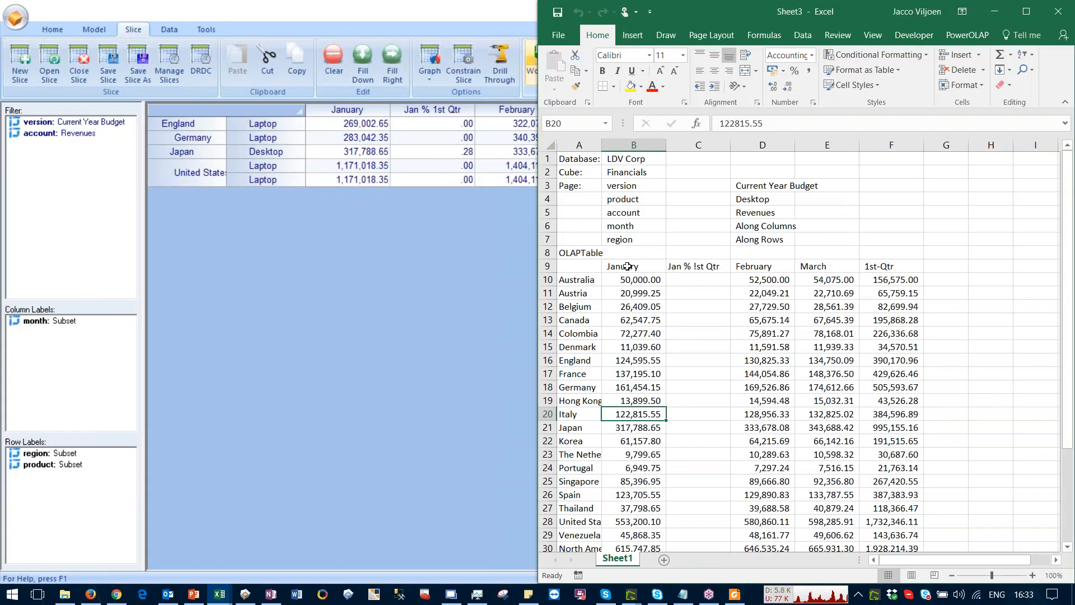
Step: Return to PowerOLAP, append Total Regions to the region row dimension of the Region by Month slice, and apply the subset
click(250, 223)
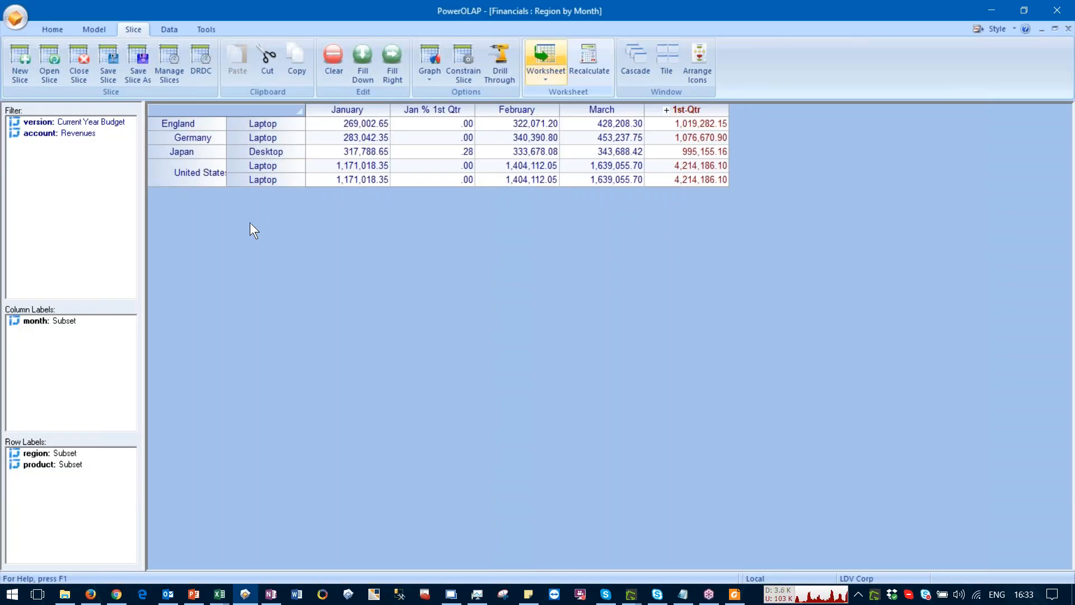
double_click(60, 454)
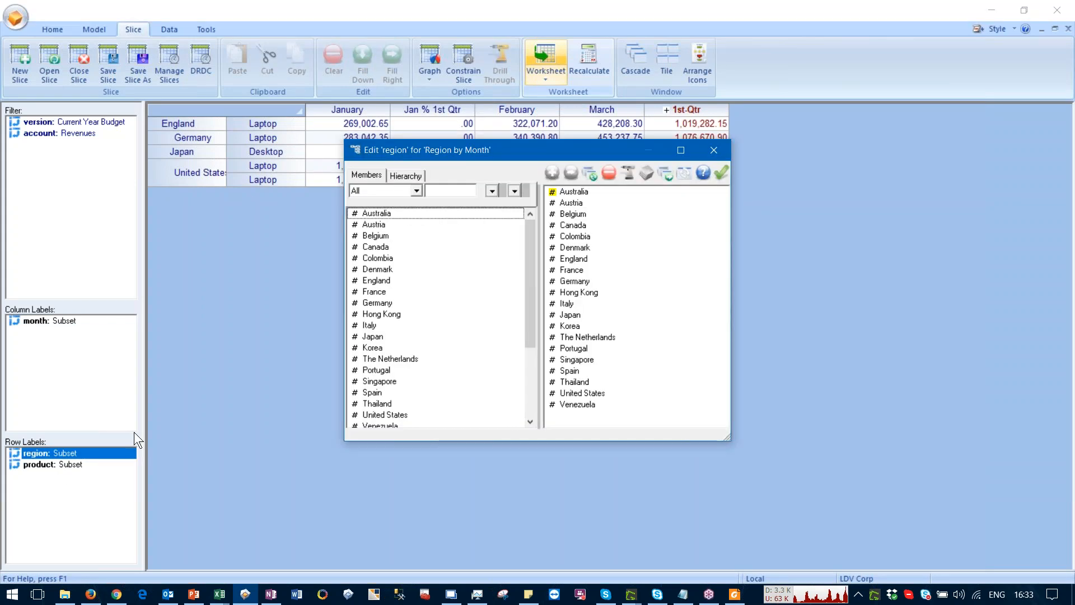
click(403, 176)
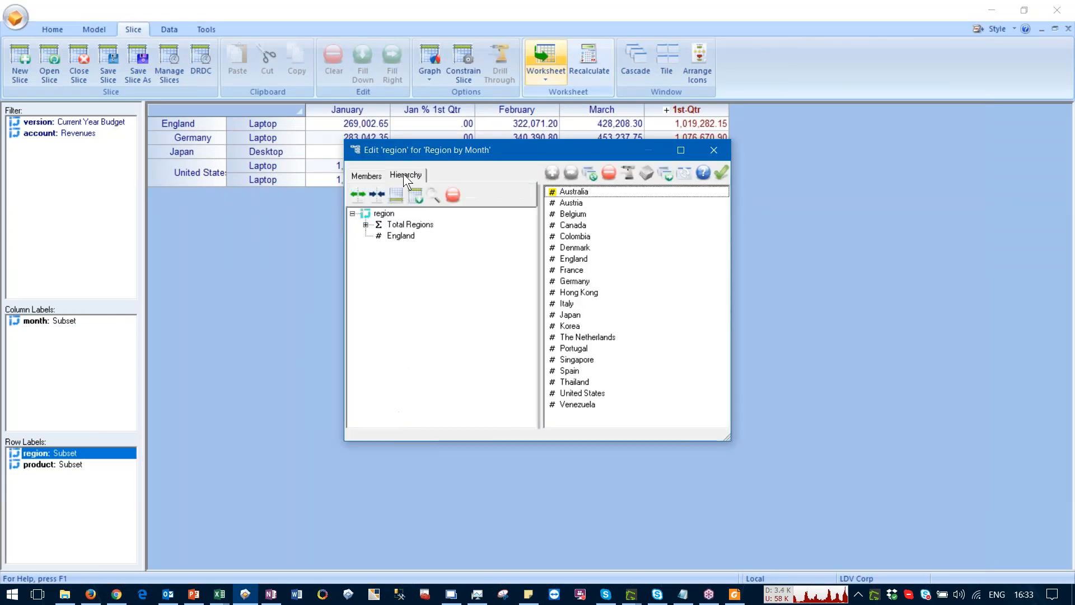
click(400, 224)
drag(399, 224, 577, 414)
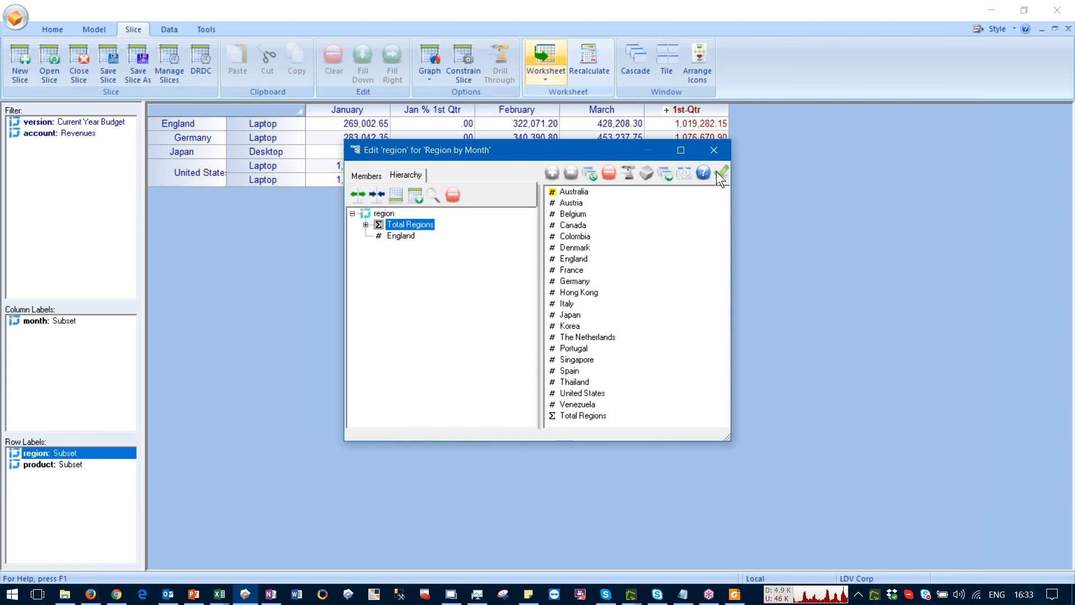
click(720, 175)
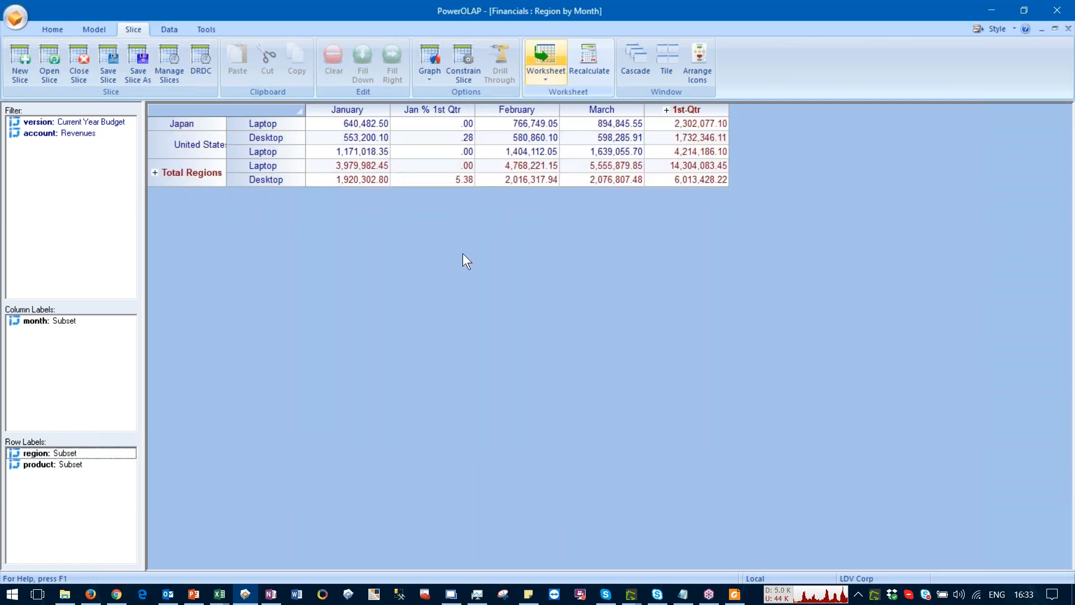
Step: Add Total Products to the product row dimension of the Region by Month slice and apply the subset
double_click(38, 464)
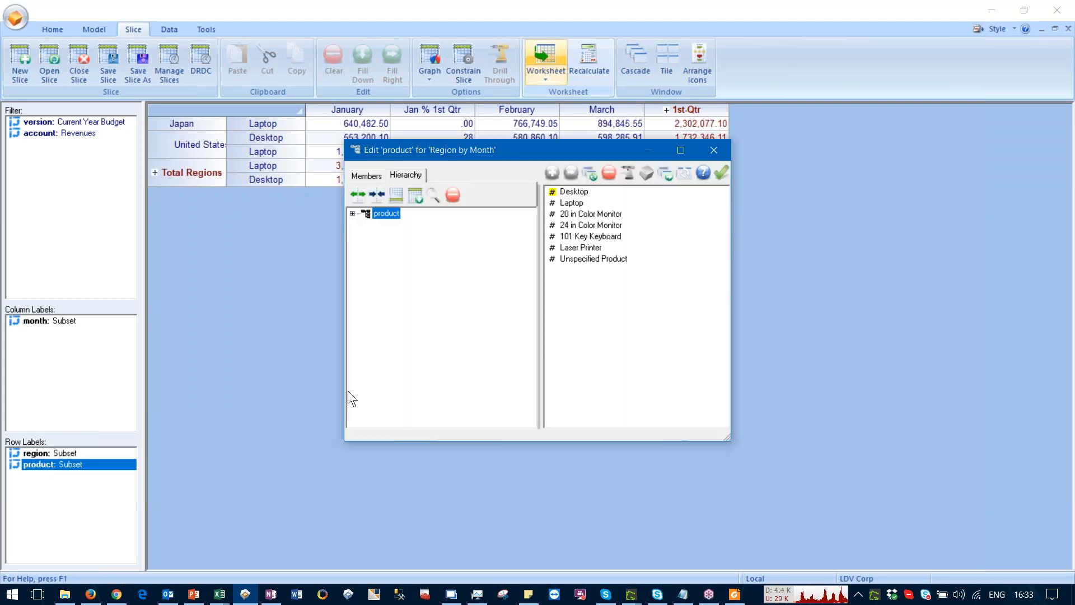
click(376, 177)
double_click(358, 325)
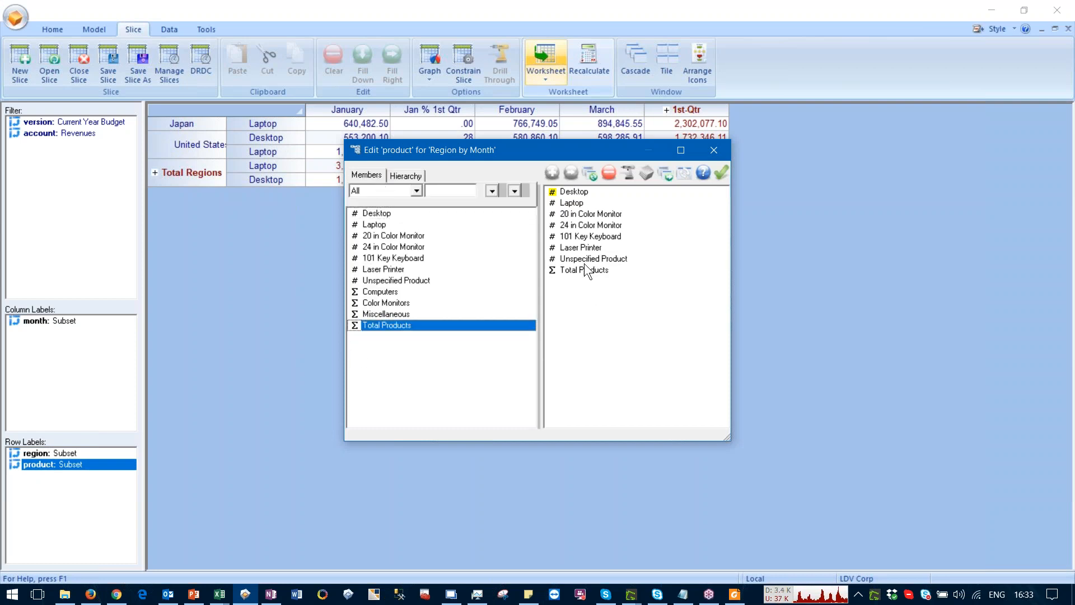
click(585, 271)
click(722, 173)
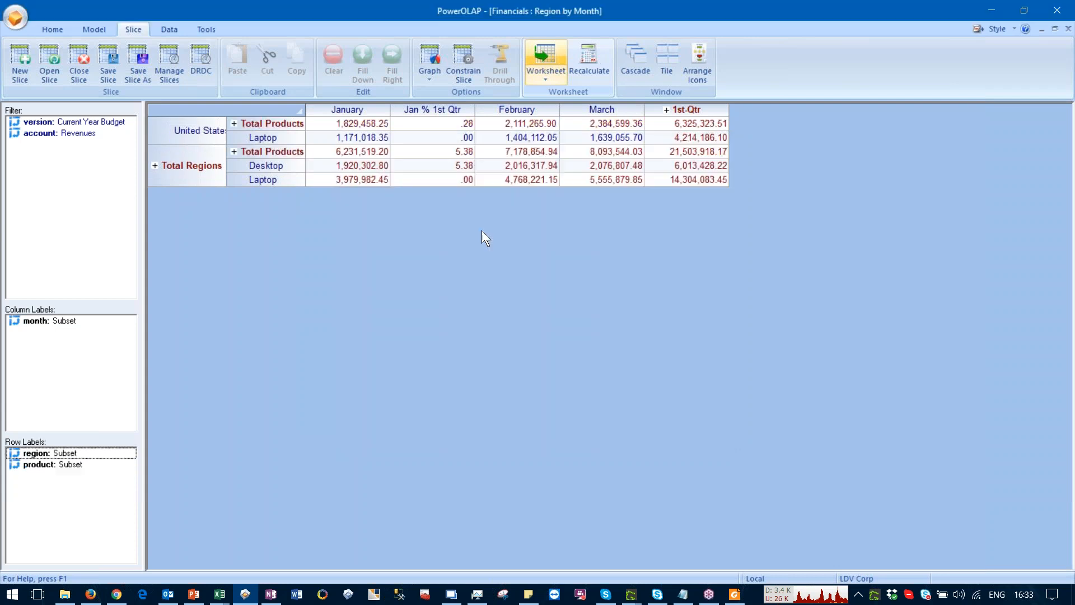
Step: Drill through the January value for Total Regions and Total Products, including the selected value and detail values, and widen the Value column
click(351, 151)
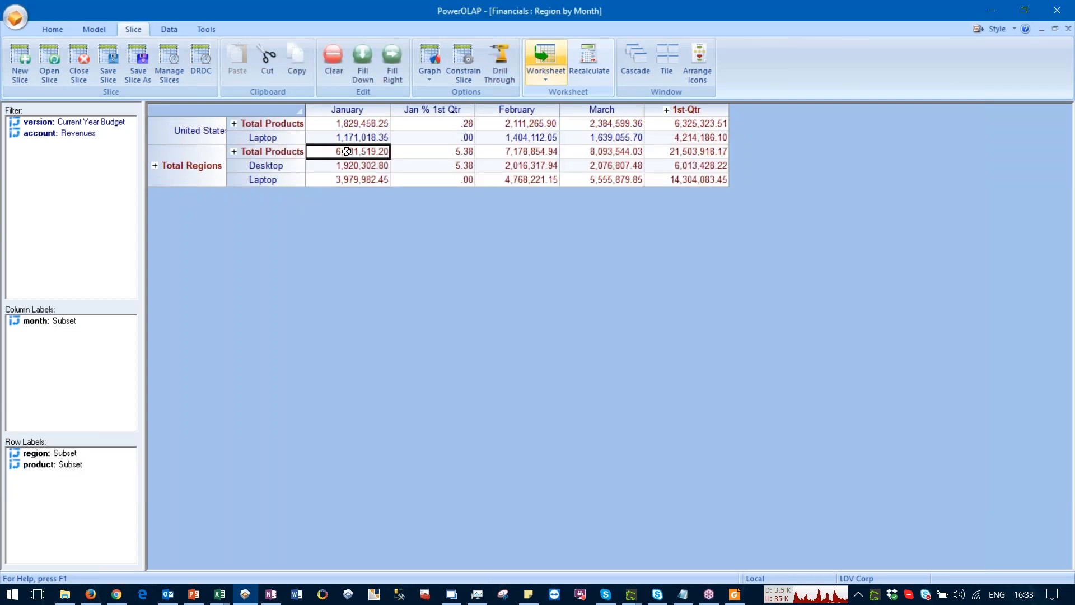
double_click(347, 151)
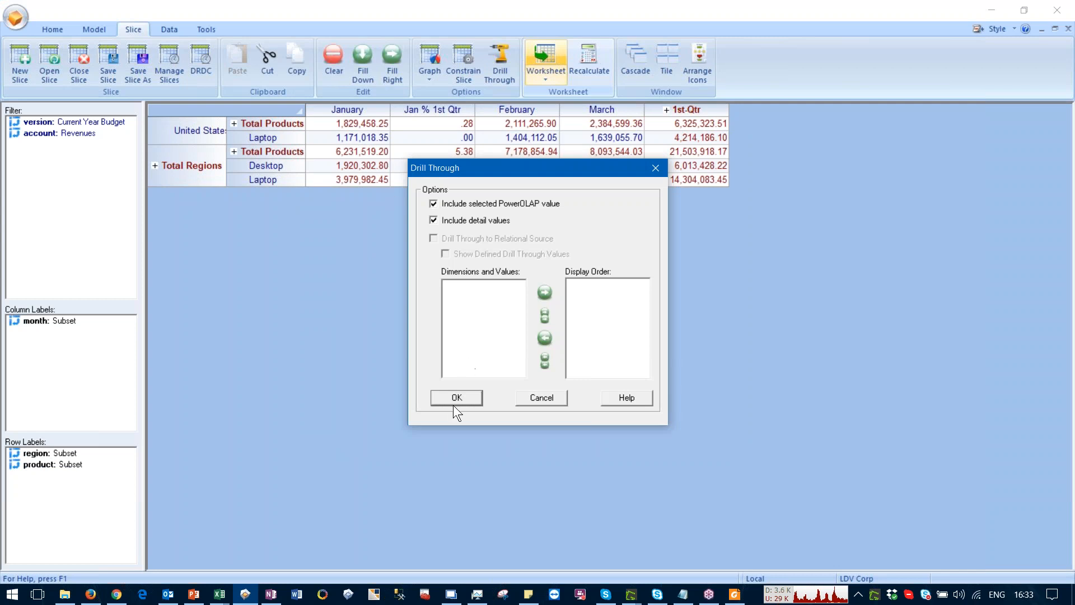
click(454, 397)
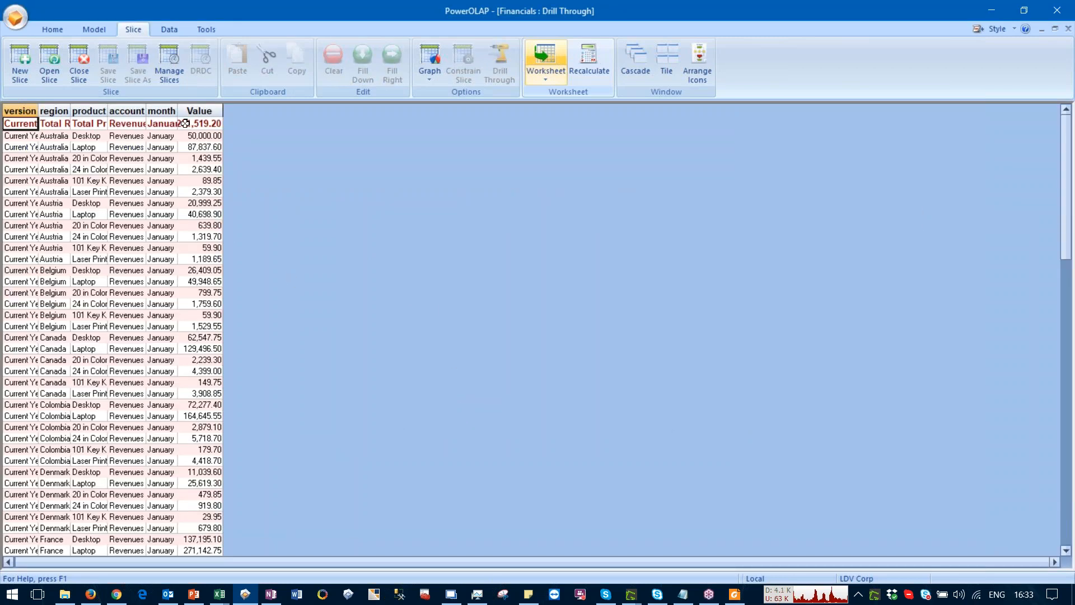
drag(177, 110, 276, 111)
click(224, 112)
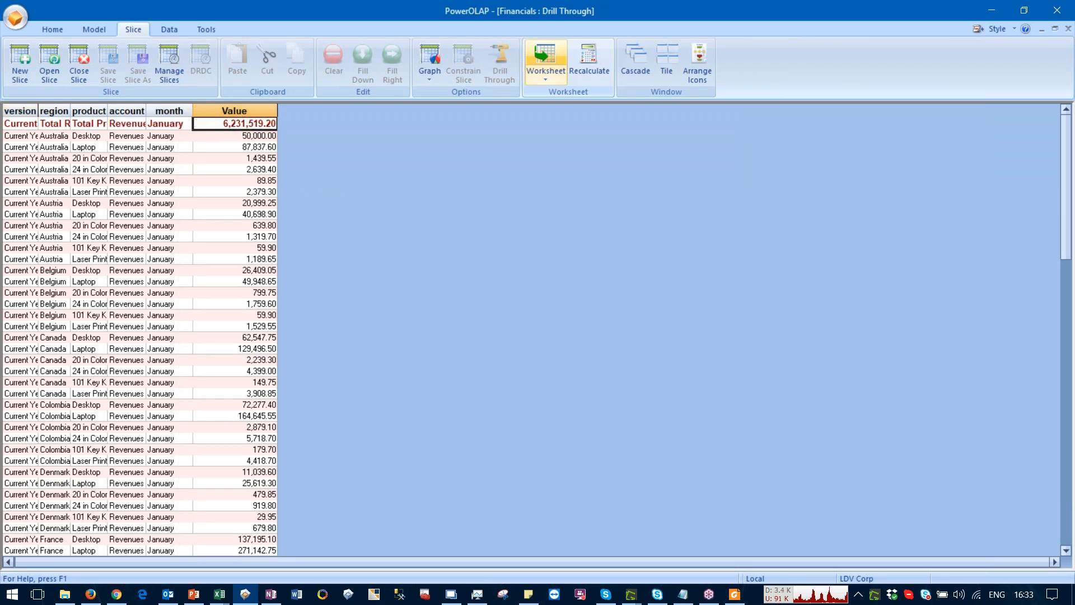
Step: Try to export the drill-through results to an Excel worksheet and bring the Sheet1 workbook into view
click(543, 56)
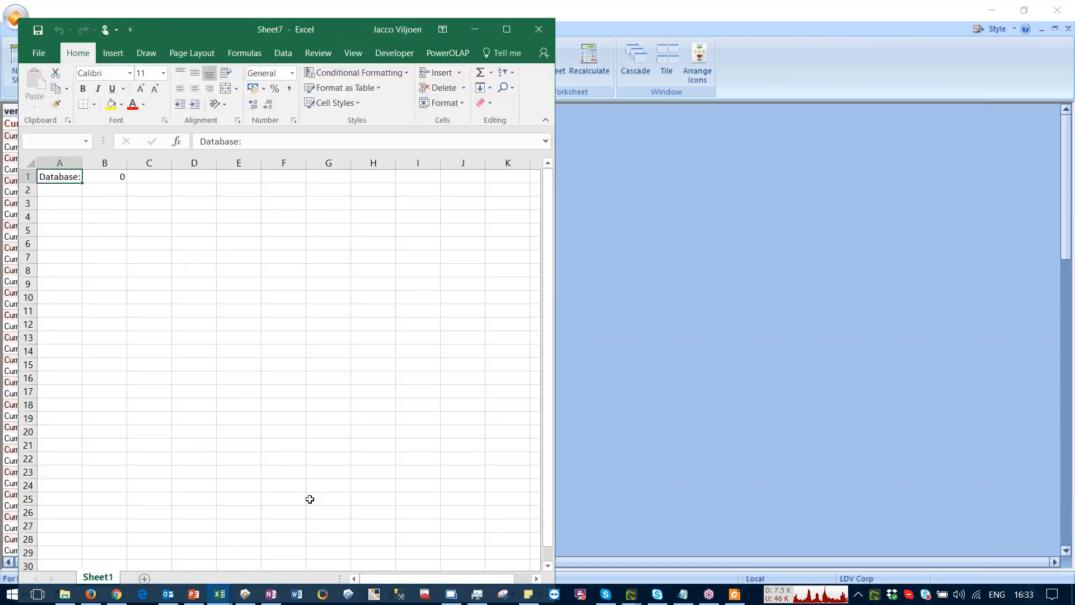
click(302, 365)
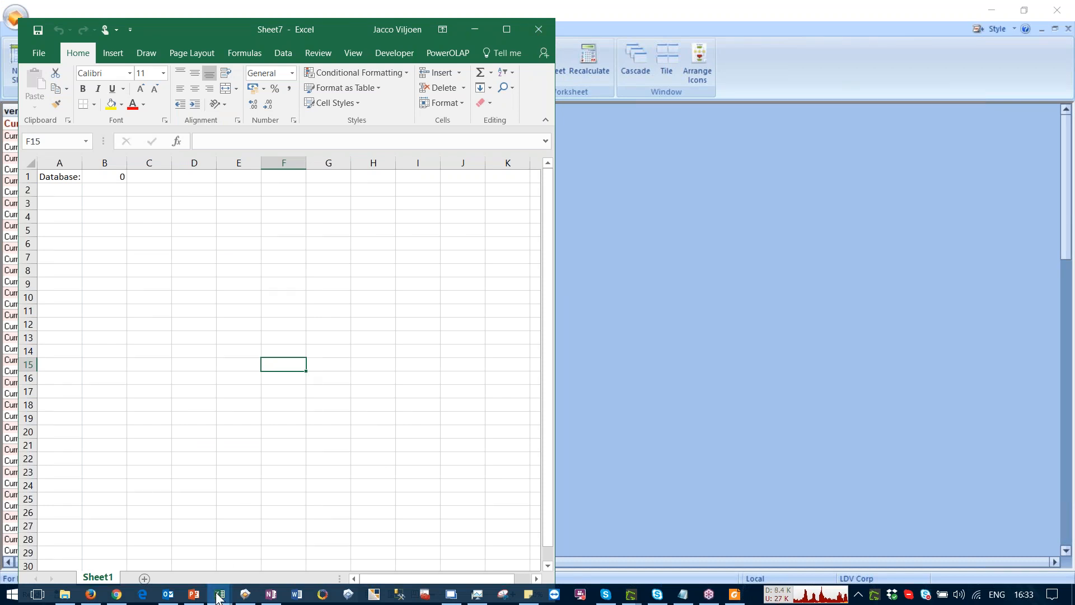
mouse_move(219, 593)
mouse_move(99, 533)
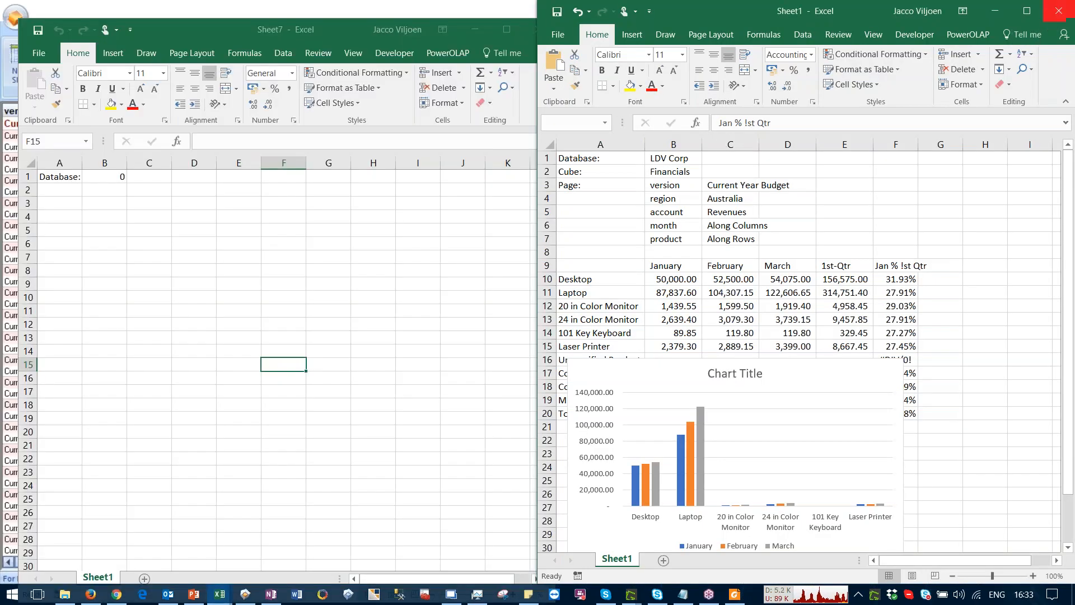
click(479, 256)
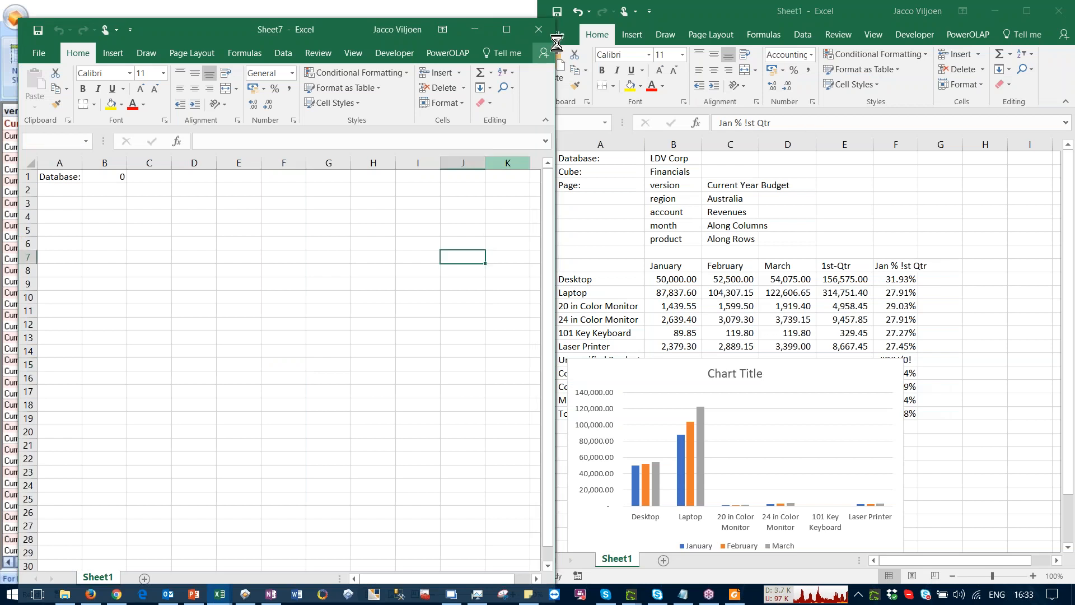
click(729, 274)
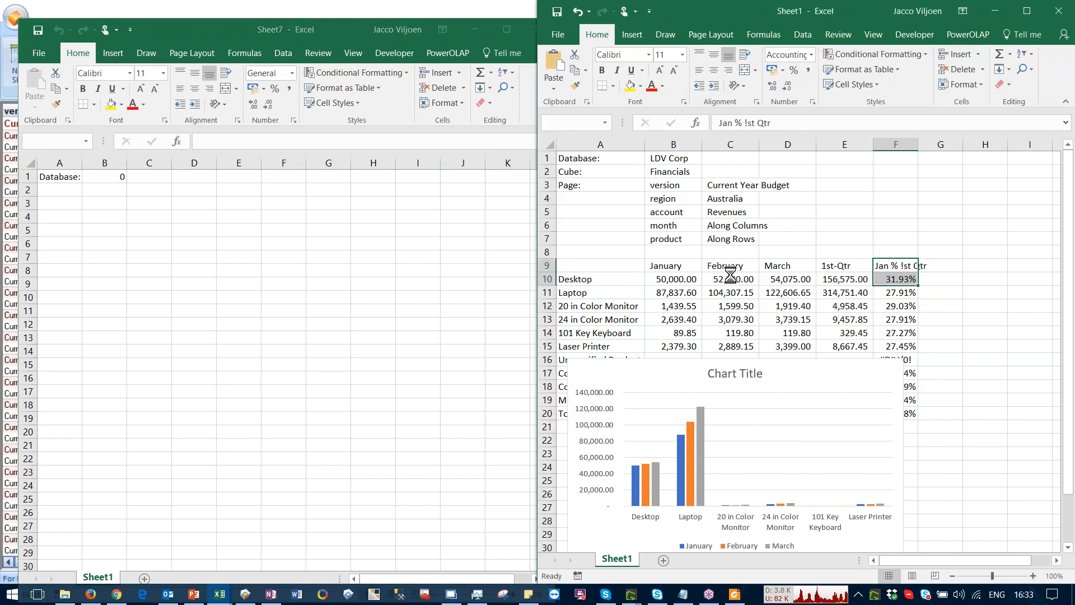
click(398, 341)
click(696, 293)
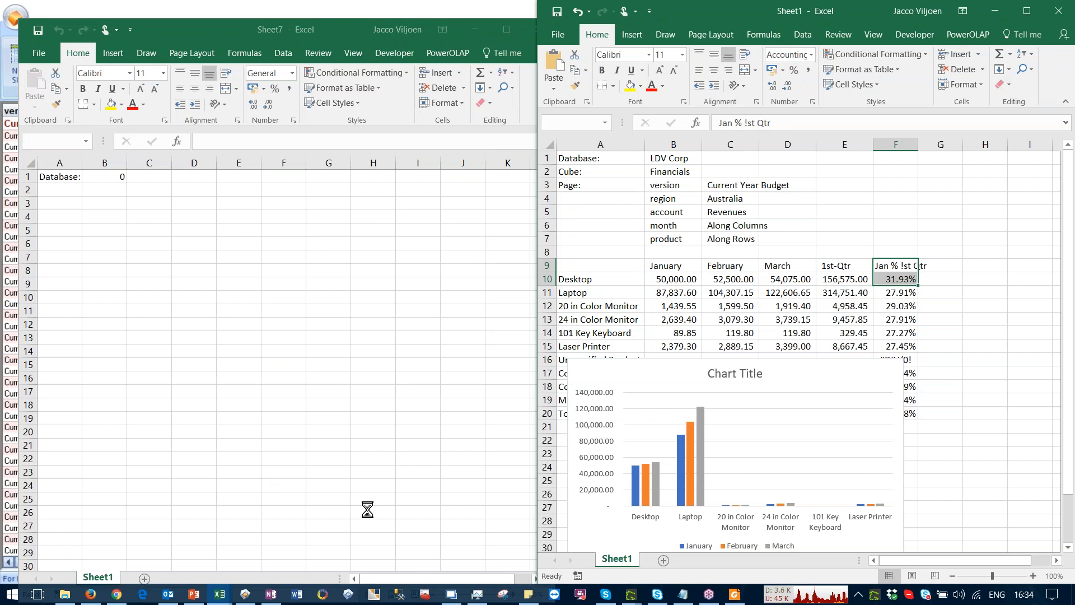
Step: End the EXCEL.EXE process in Task Manager, close Task Manager, and return to the PowerOLAP drill-through table
mouse_move(220, 594)
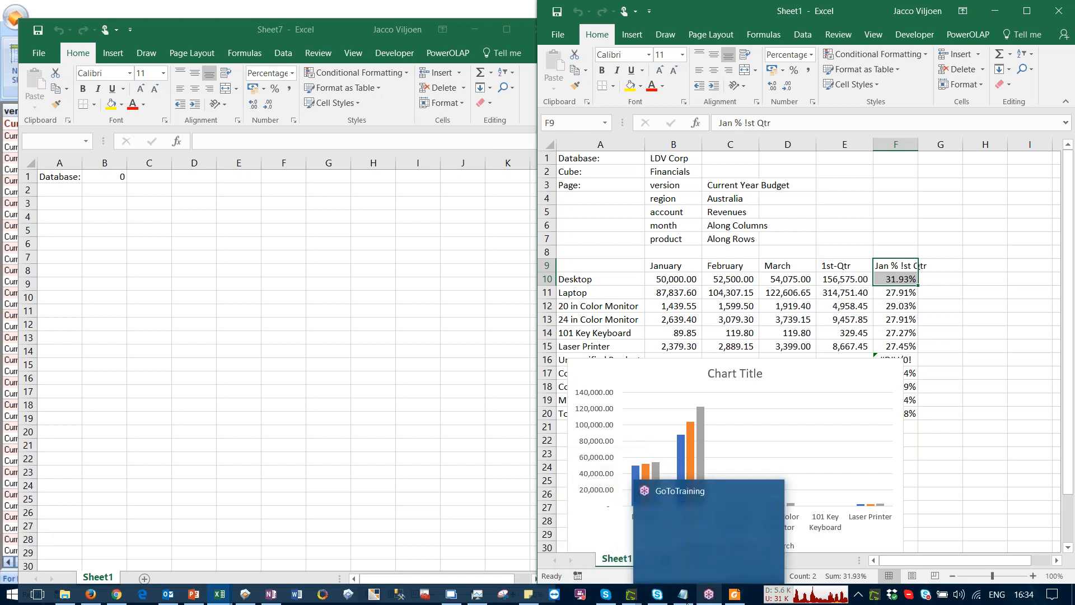
click(476, 593)
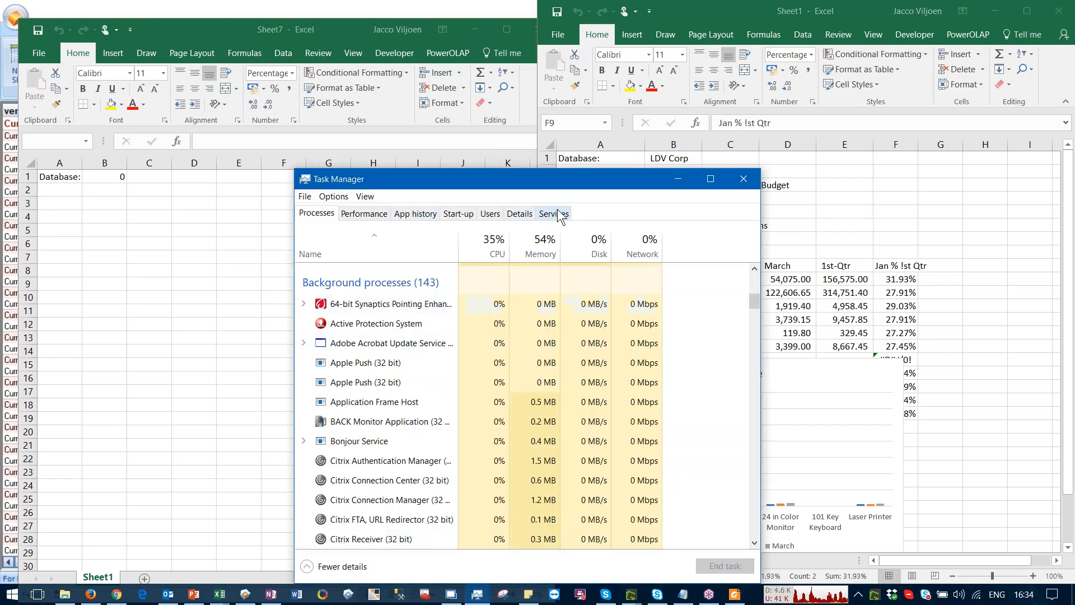
click(520, 214)
scroll(335, 381, down, 5)
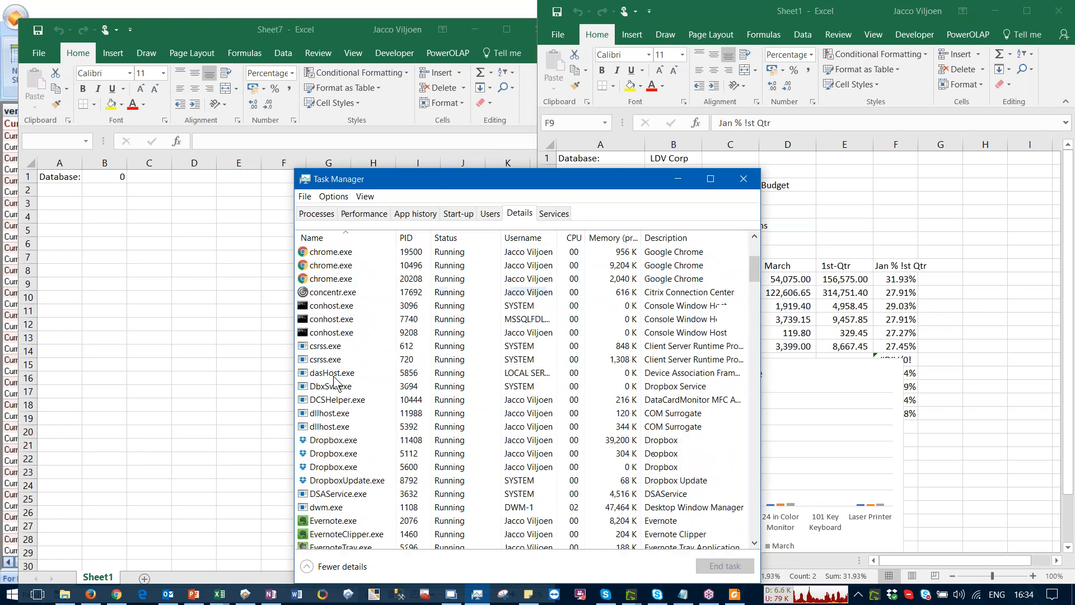
scroll(335, 380, down, 1)
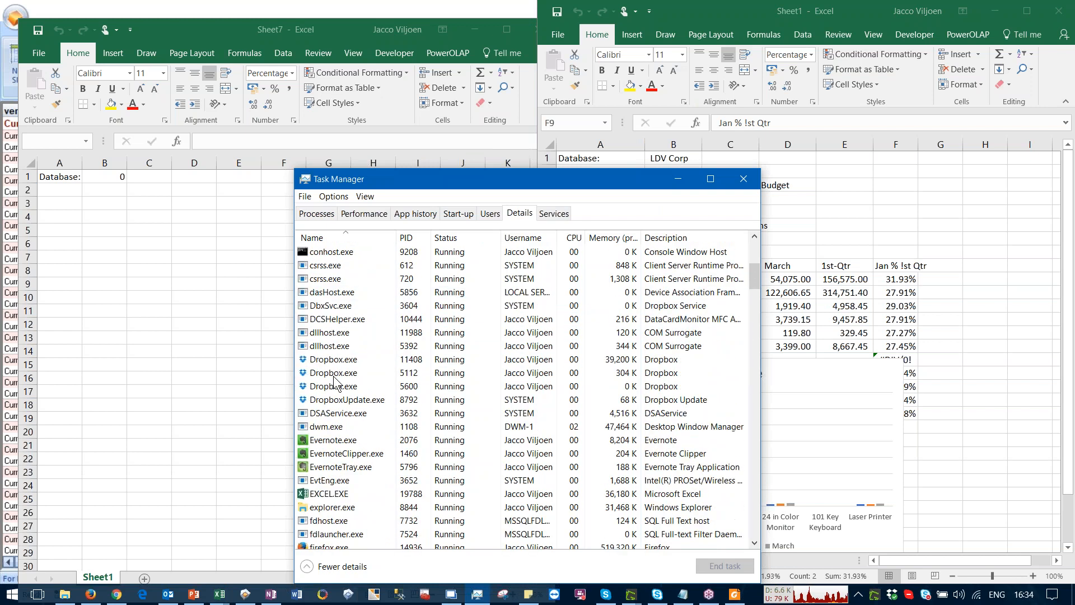
right_click(317, 495)
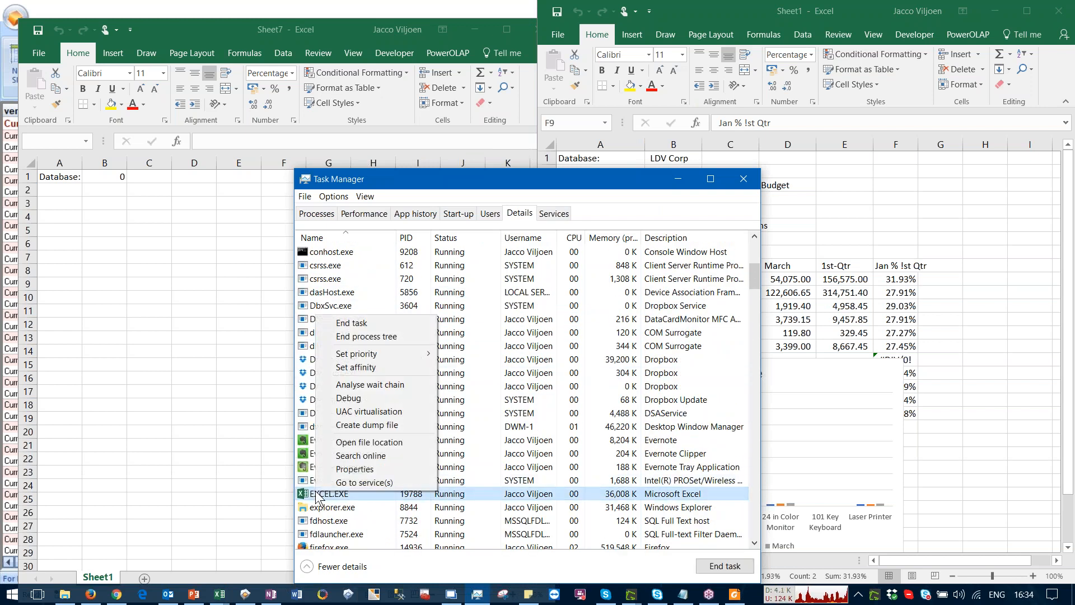
click(361, 323)
click(560, 319)
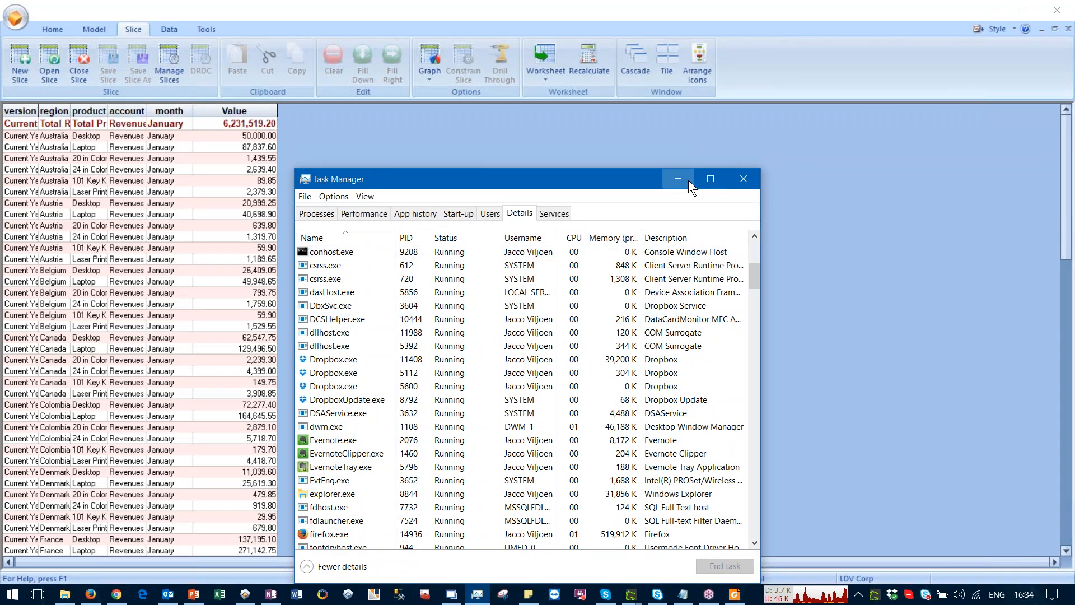
click(743, 178)
click(183, 289)
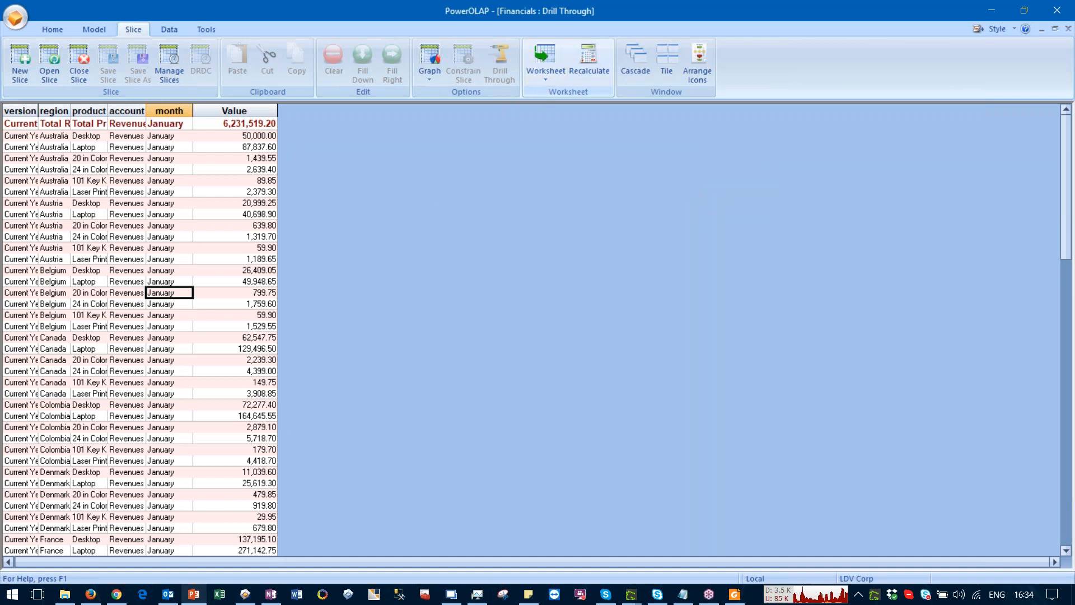
Step: Switch to the exported Sheet1 workbook in Excel, discard the recovered files without keeping them, and maximize the window
click(215, 601)
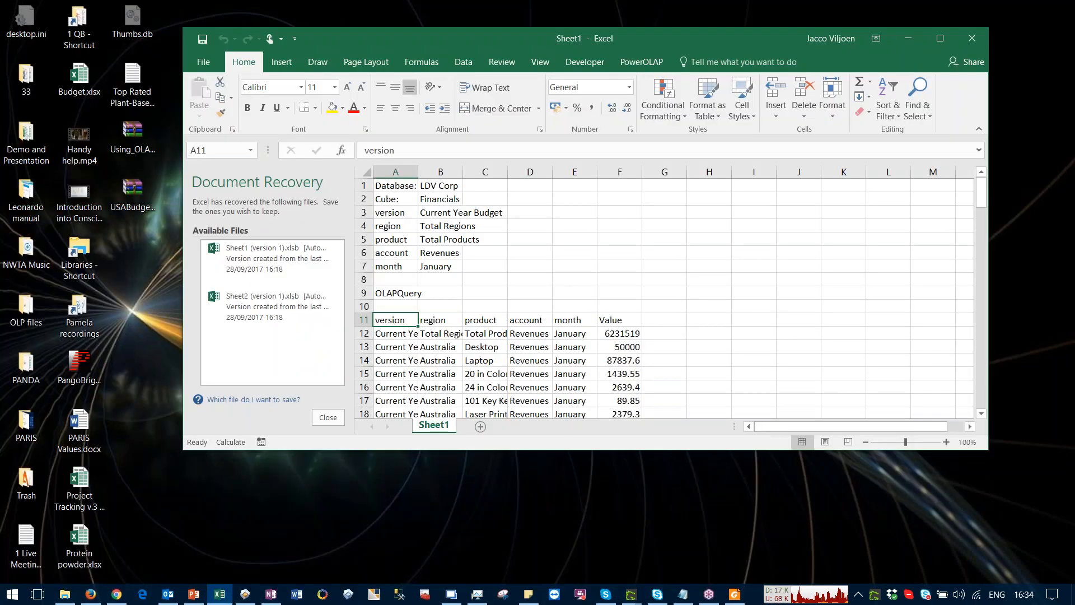
click(328, 419)
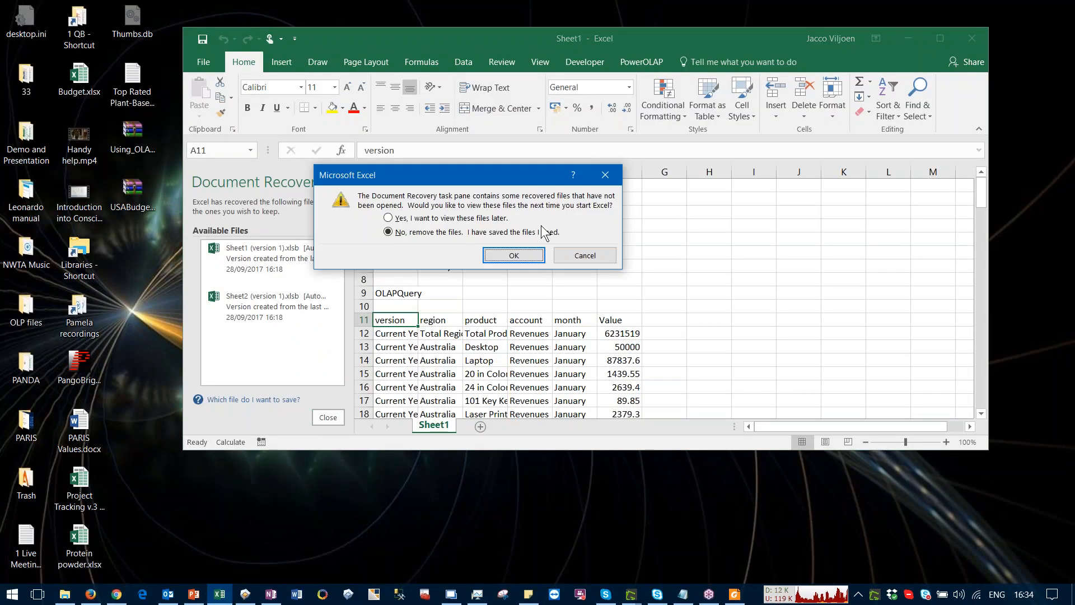
click(513, 256)
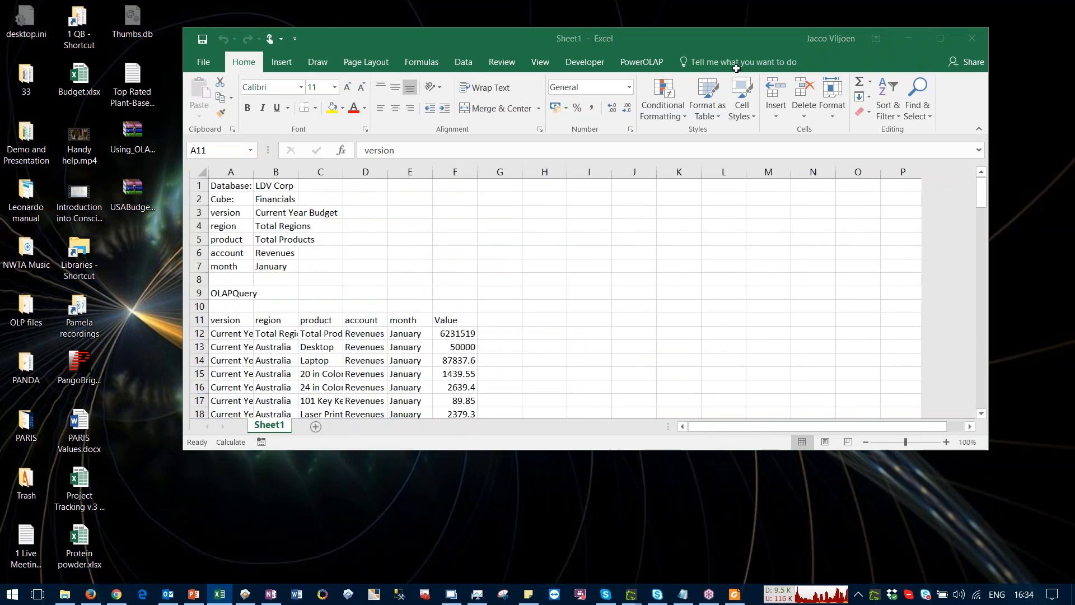
click(942, 44)
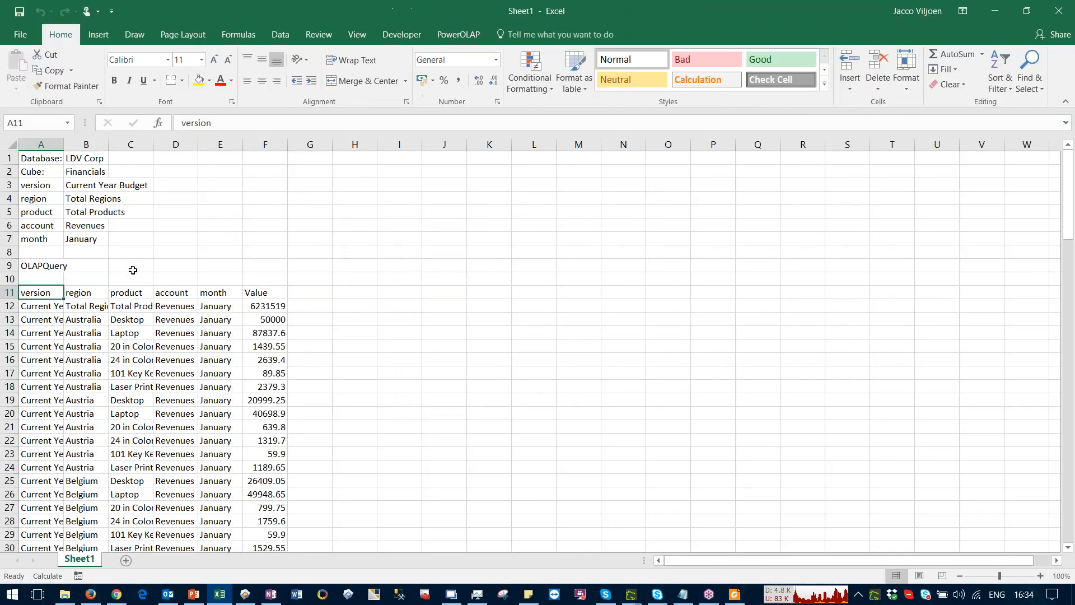
Step: Autofit the widths of columns A to E so the drill-through member names fit
drag(40, 145, 216, 153)
double_click(63, 141)
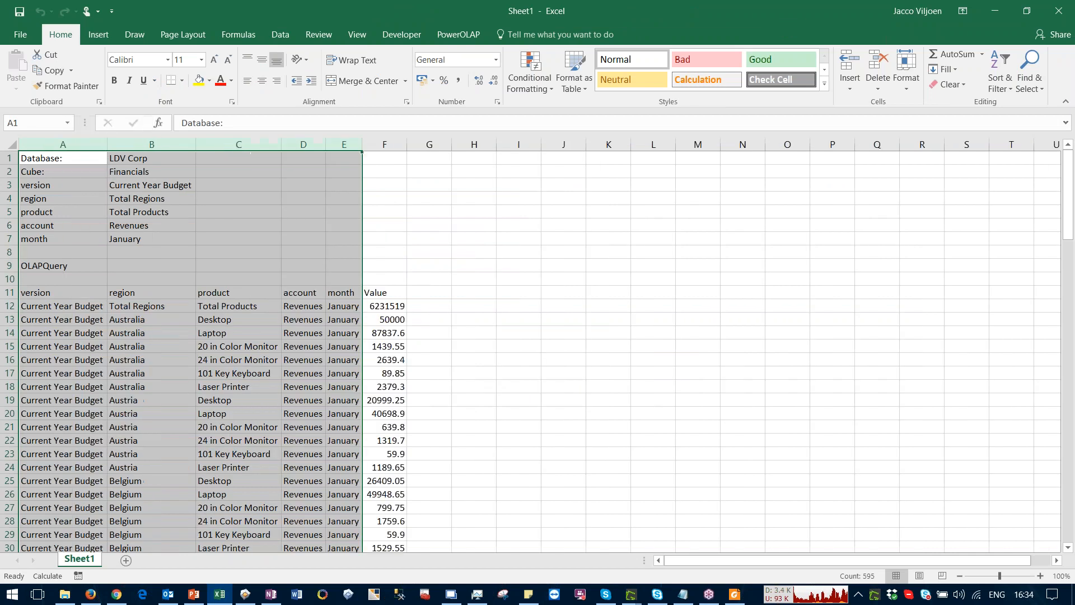
click(143, 345)
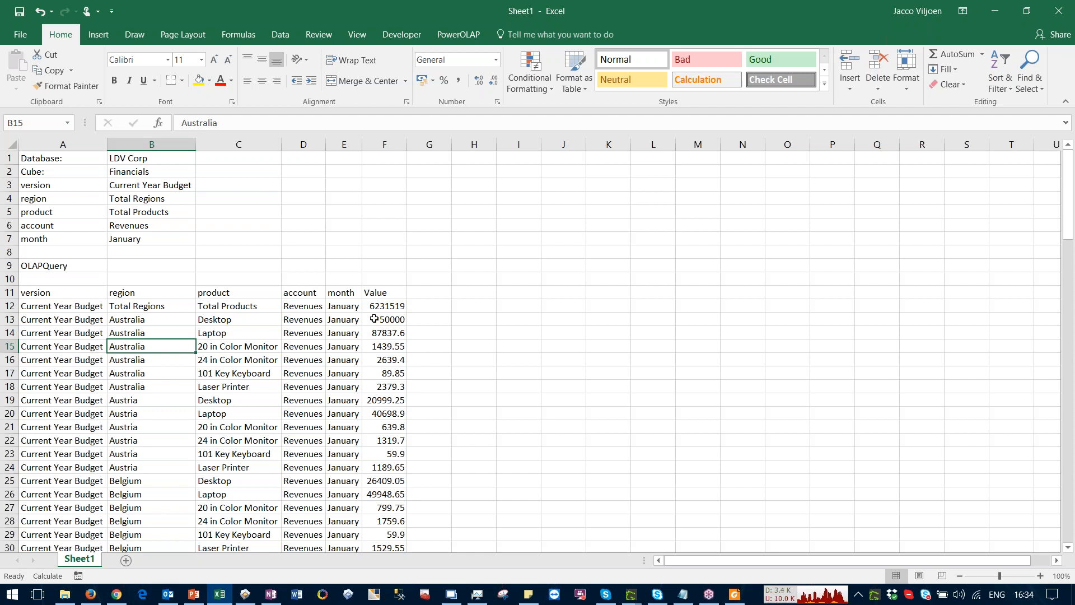
Step: Change the region member in B4 to England and recalculate the OLAPQuery drill-through table
double_click(140, 198)
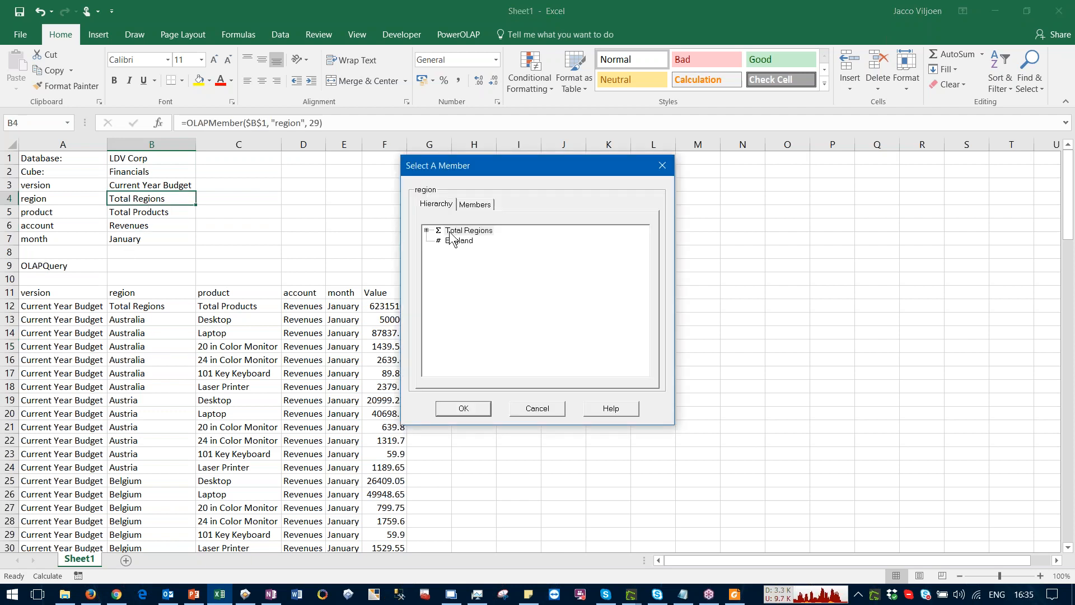
click(456, 241)
click(462, 408)
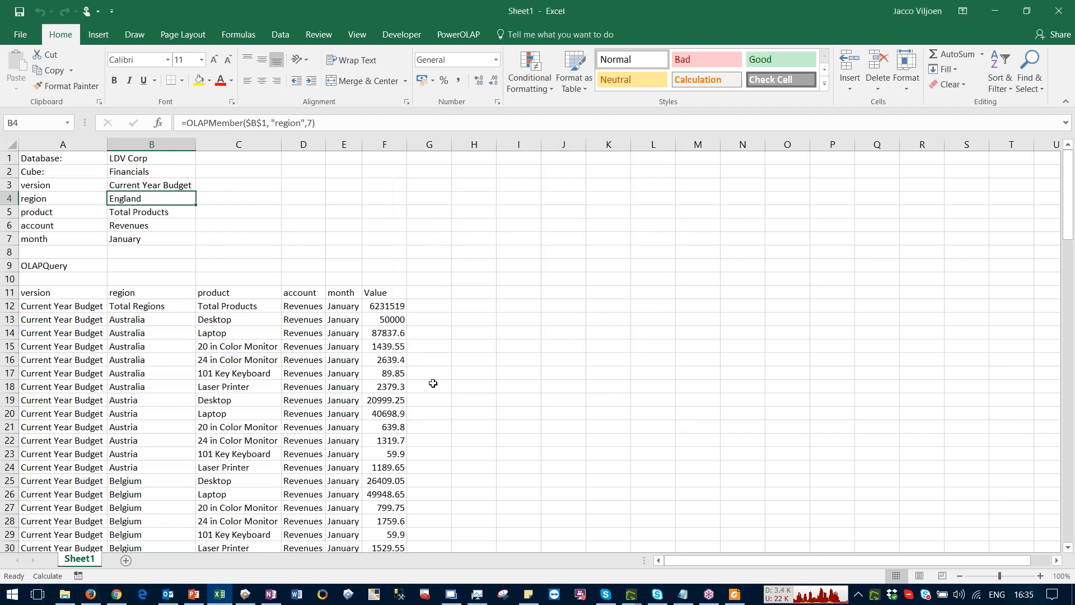
click(433, 385)
key(F9)
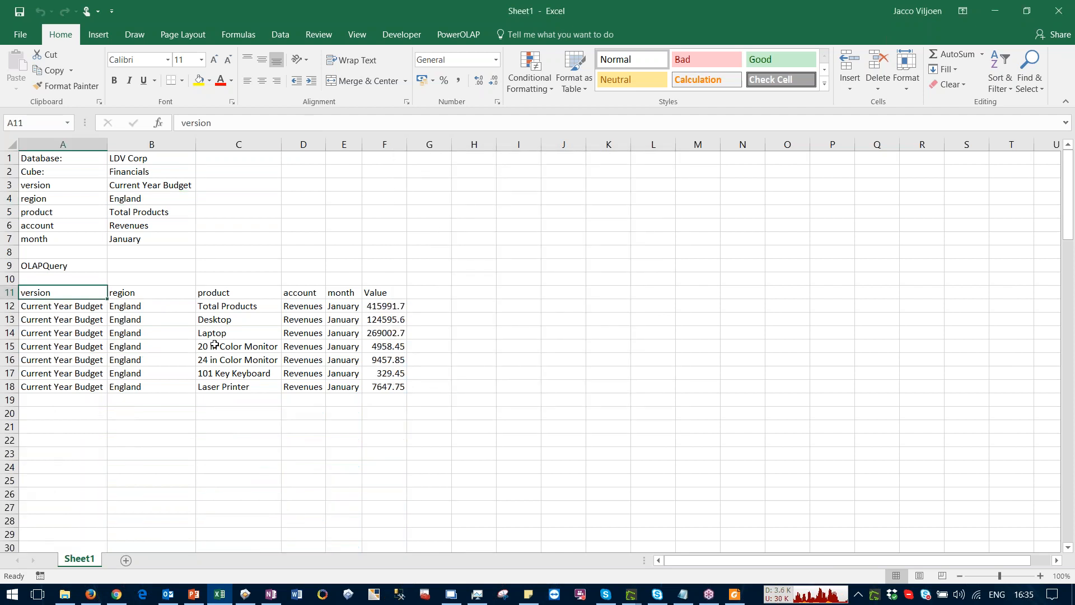
Step: Examine the OLAPQuery function arguments in A9, including deleteRows, deleteCols, relational and totals, and leave them without changes
click(78, 270)
click(77, 277)
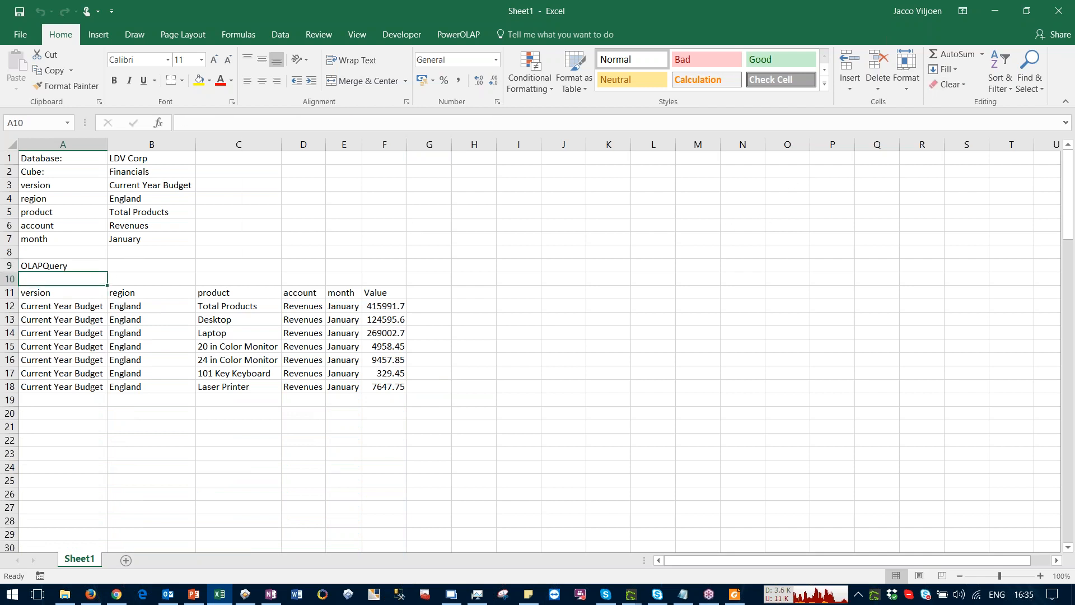
click(69, 263)
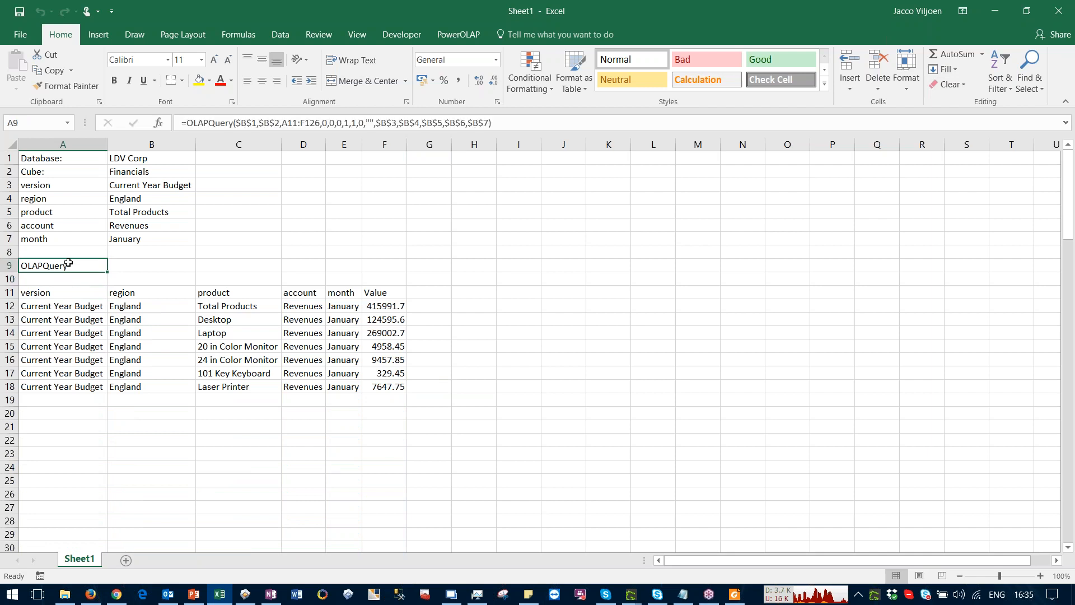
click(159, 122)
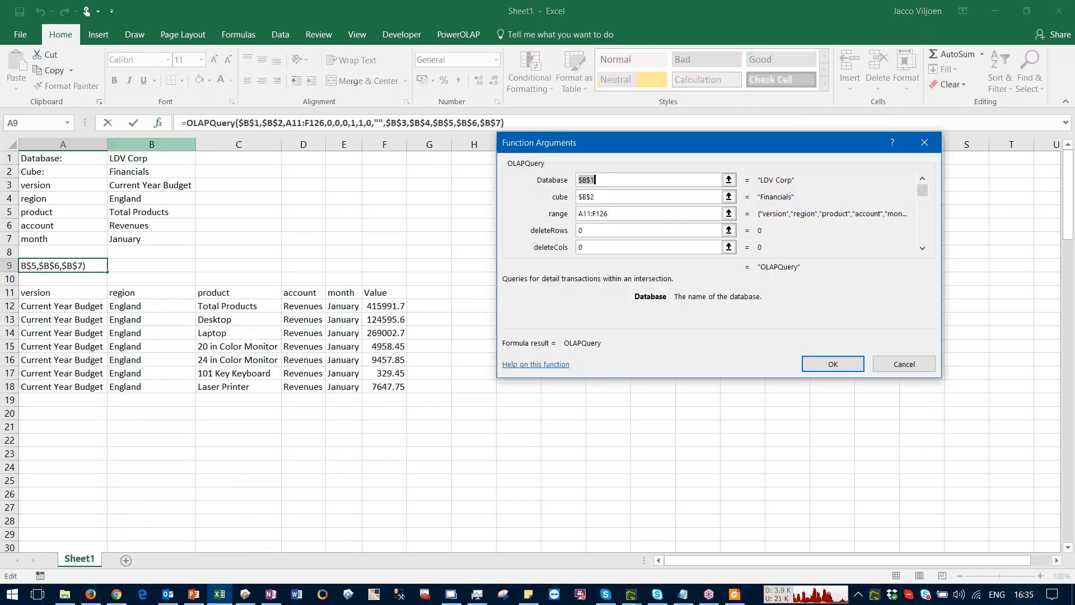
click(599, 247)
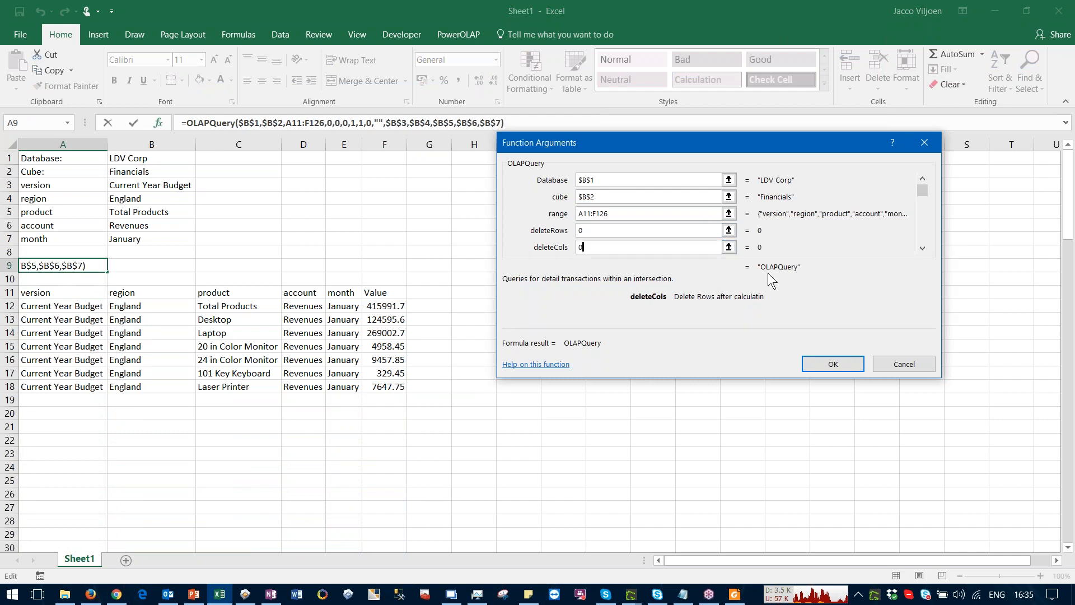
key(Tab)
key(Tab)
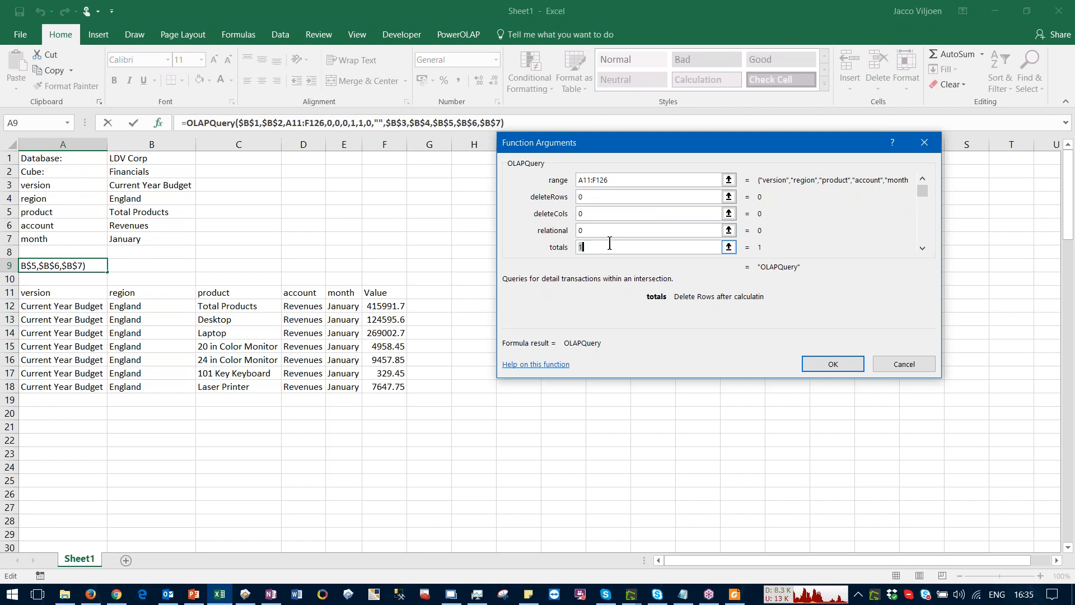
click(589, 232)
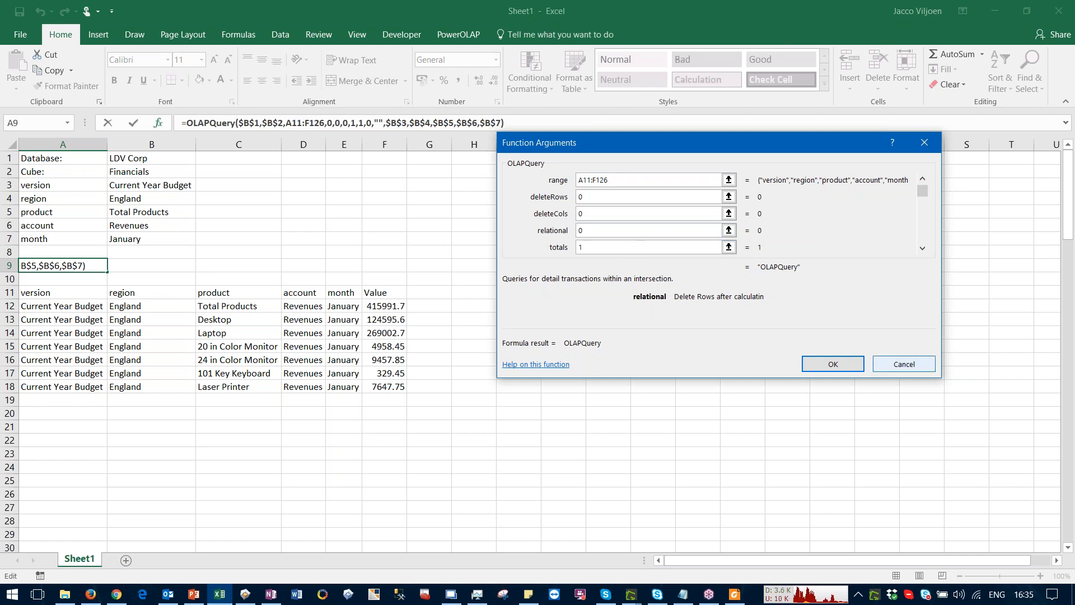
click(906, 367)
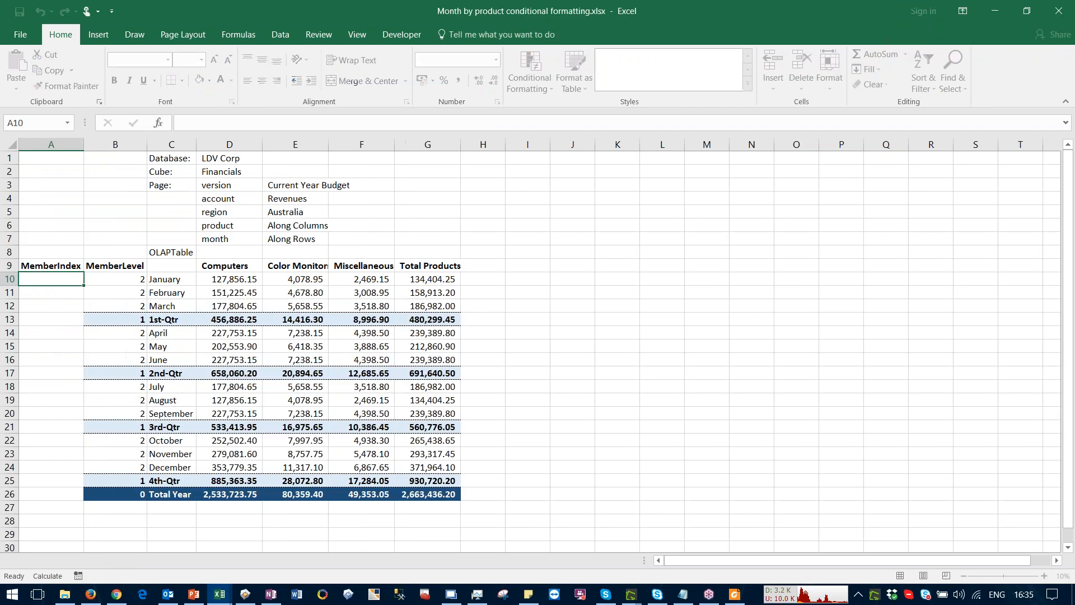
Step: Examine the OLAPMemberLevel formula in B10 and the January member cell that it references
click(123, 279)
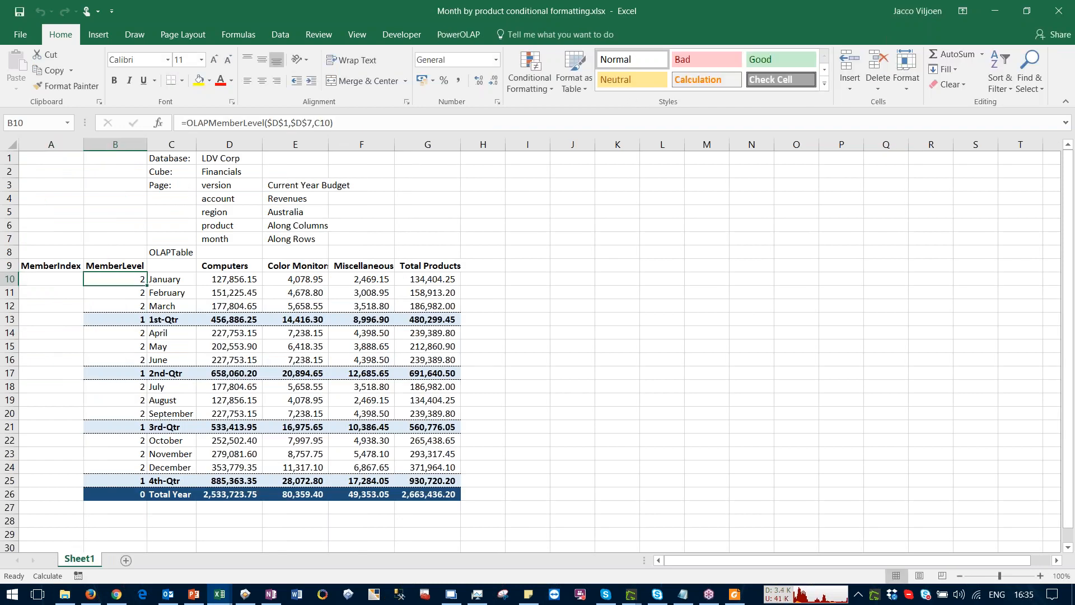
click(337, 122)
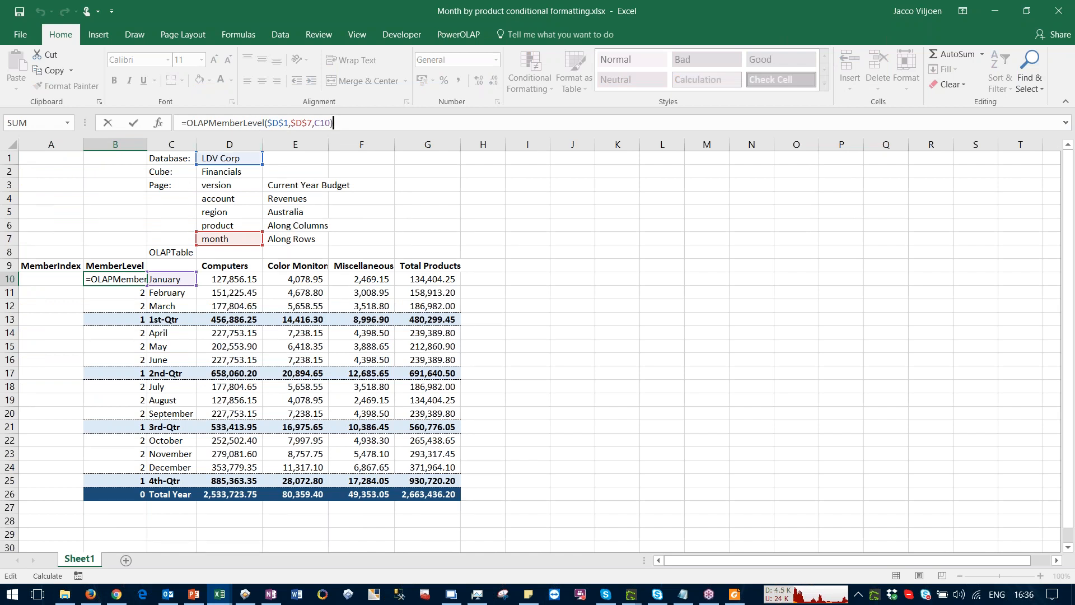
key(ctrl+Return)
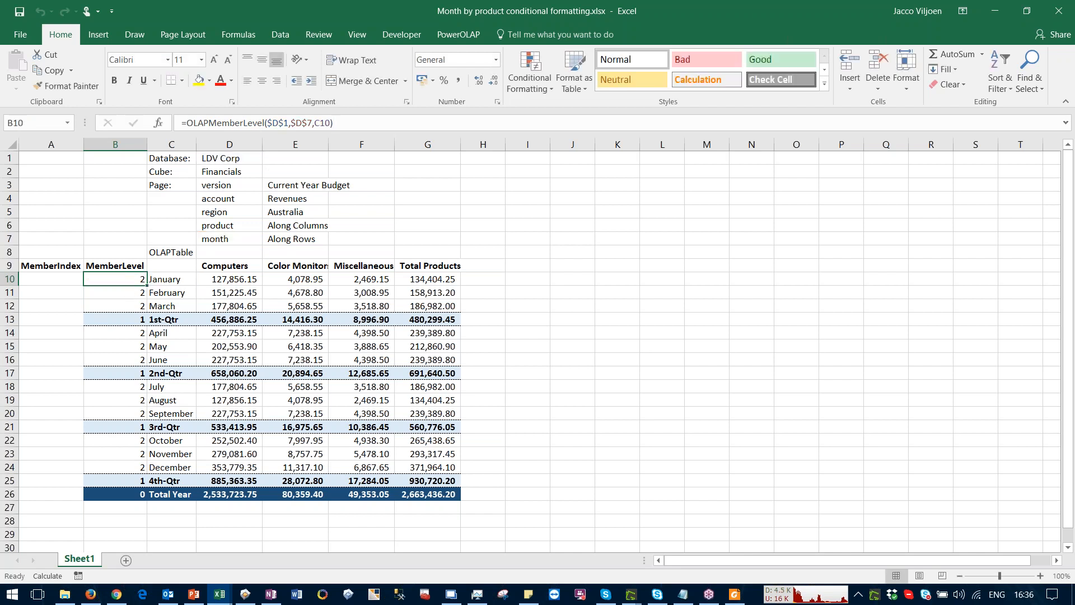
click(177, 279)
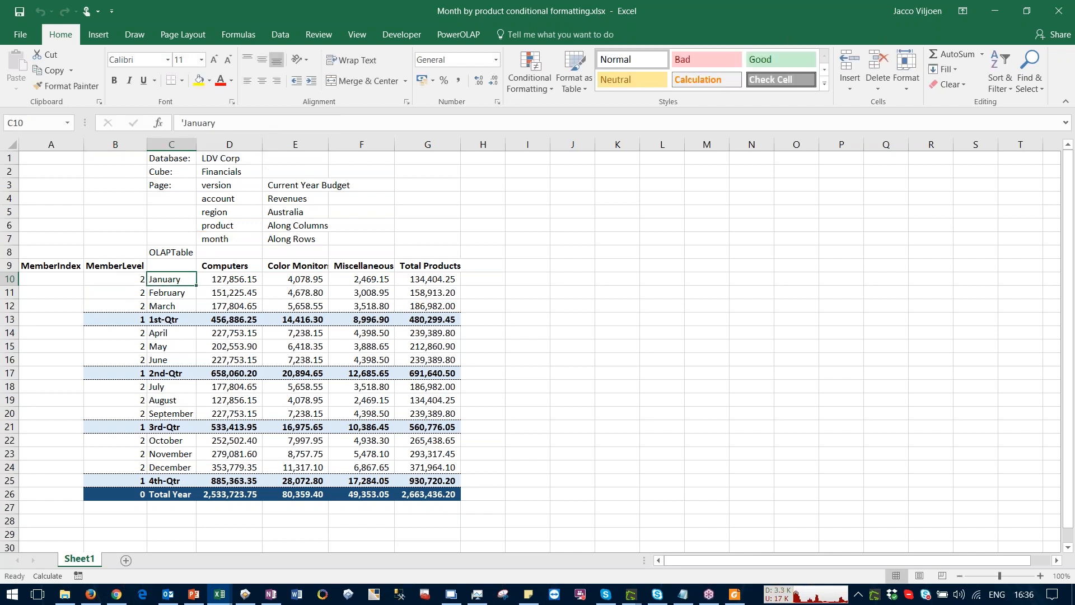
click(168, 144)
click(94, 293)
click(95, 278)
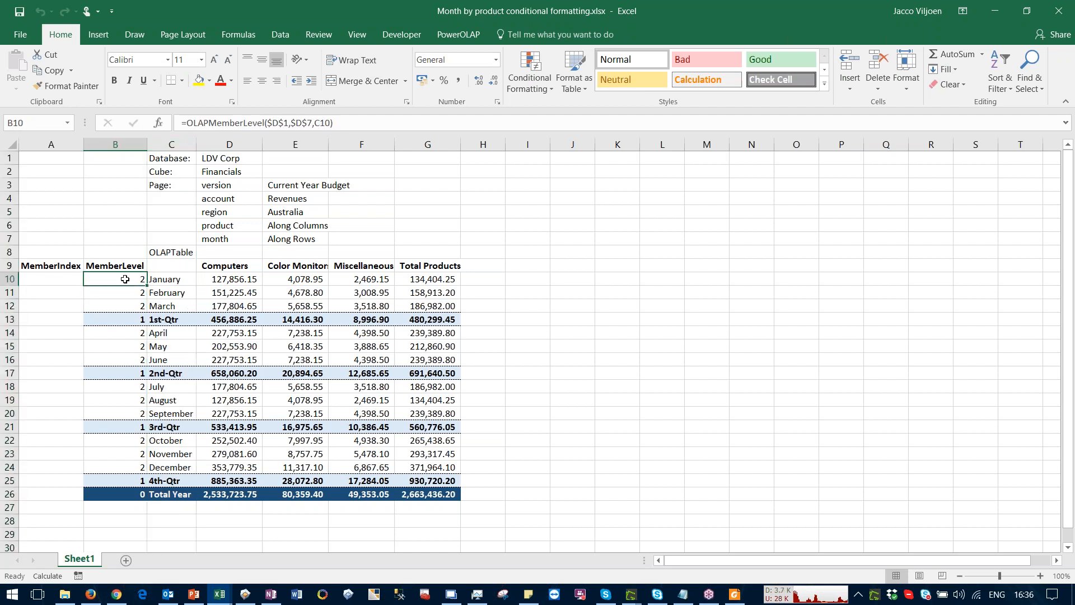
click(165, 280)
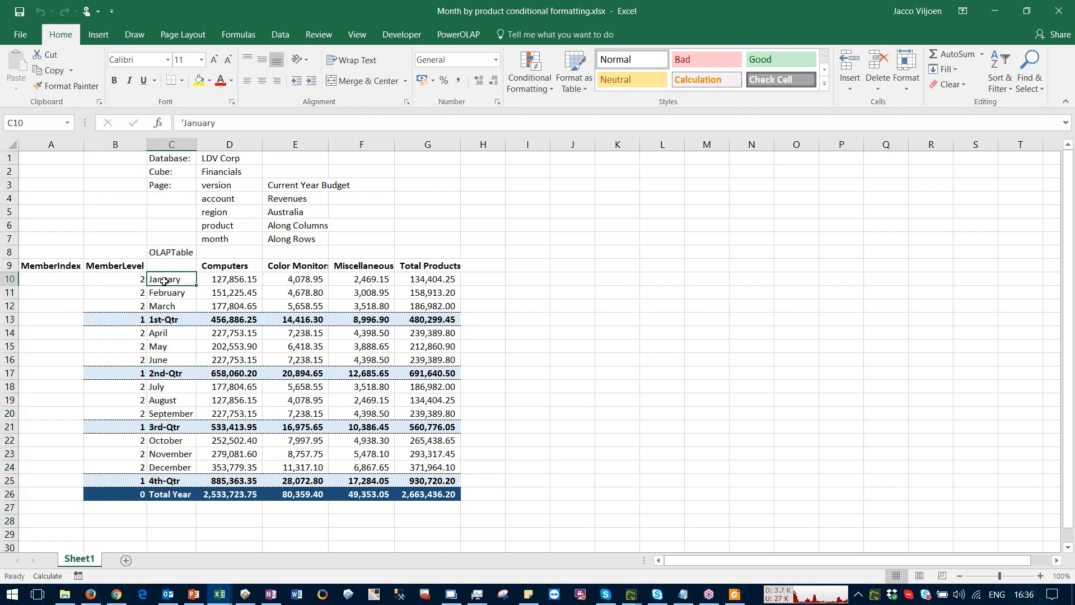
Step: Inspect the MemberLevel formulas for Total Year and the four quarter rows
click(112, 496)
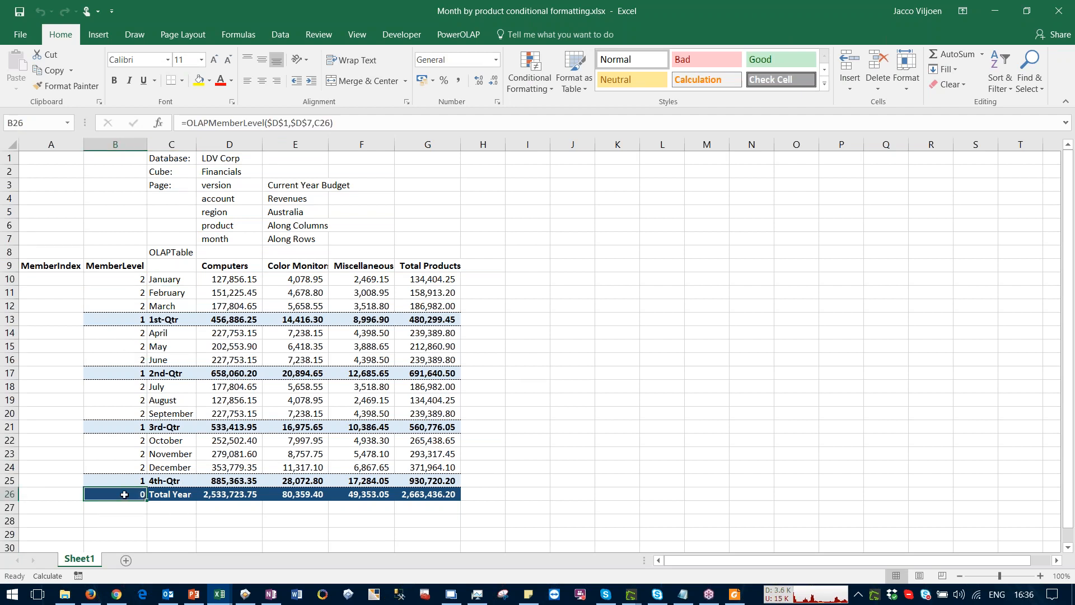
click(119, 480)
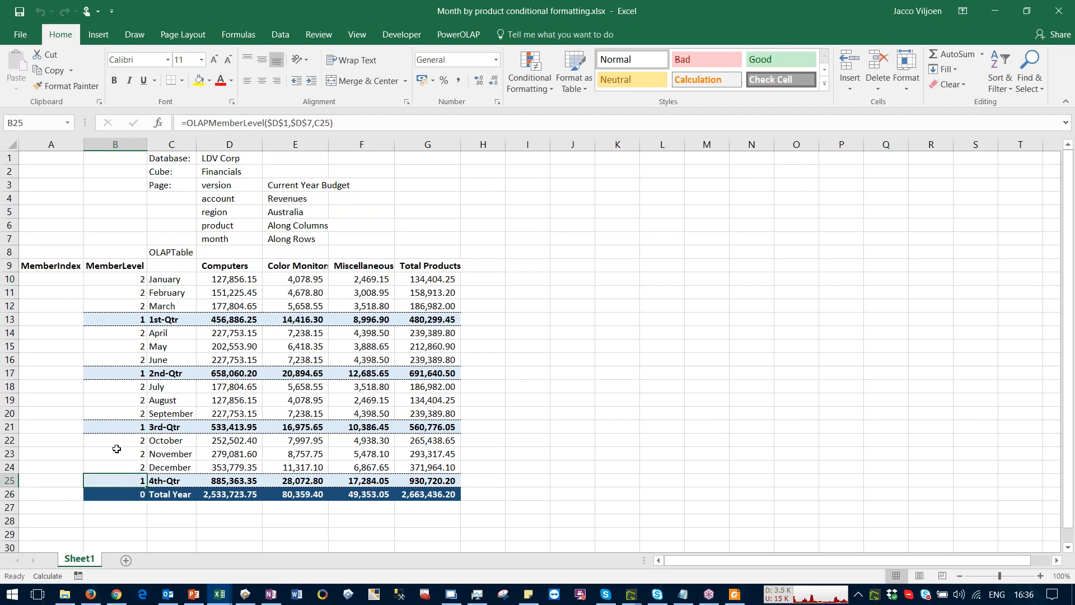
click(116, 428)
click(118, 374)
click(120, 319)
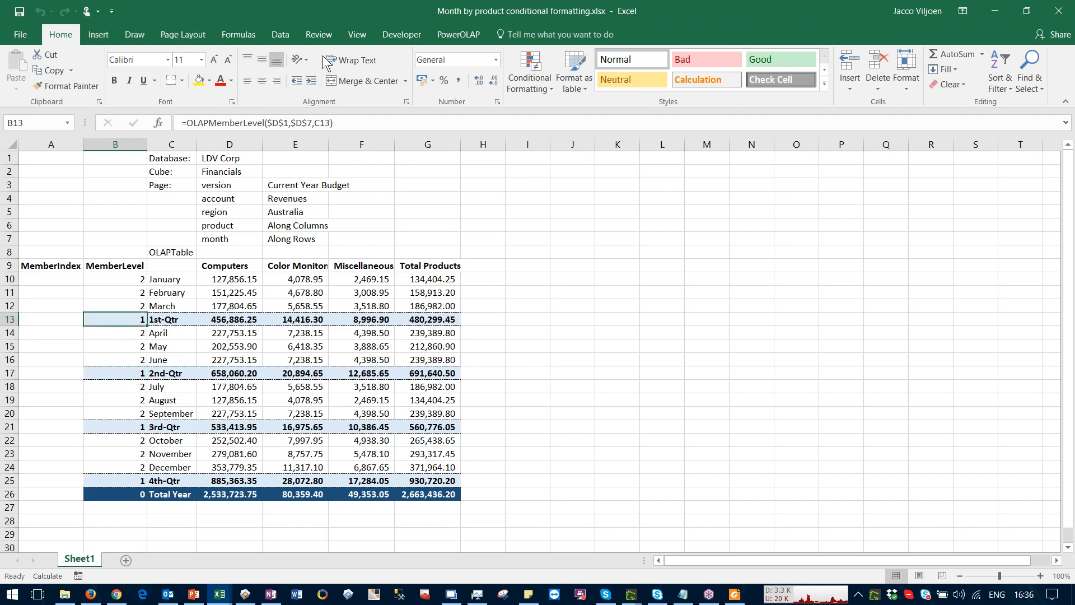
Step: Review the conditional formatting rules for the whole worksheet and close the rules manager
click(524, 85)
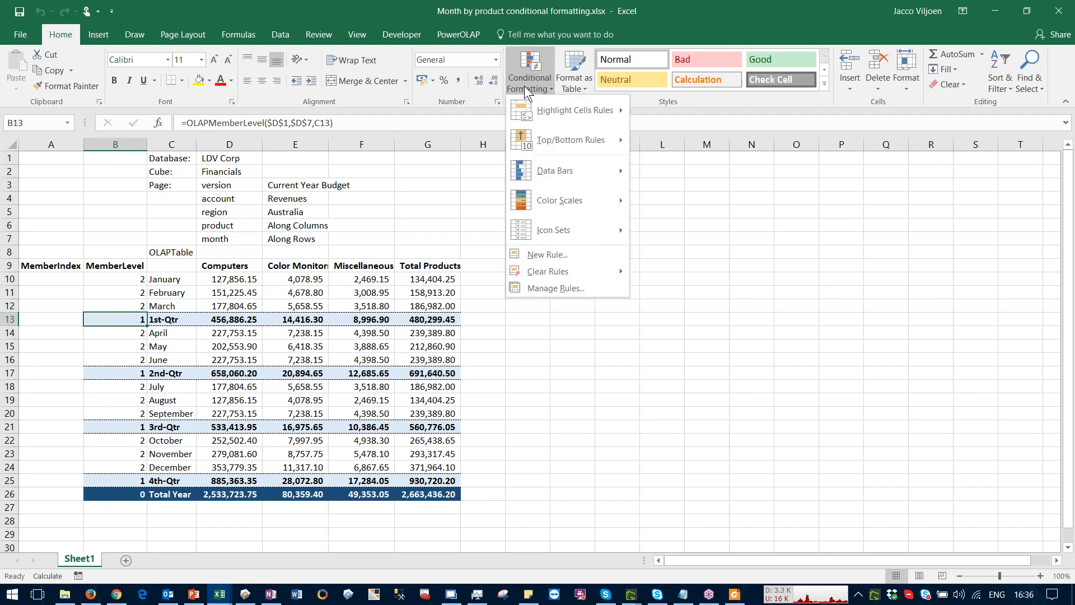
click(543, 287)
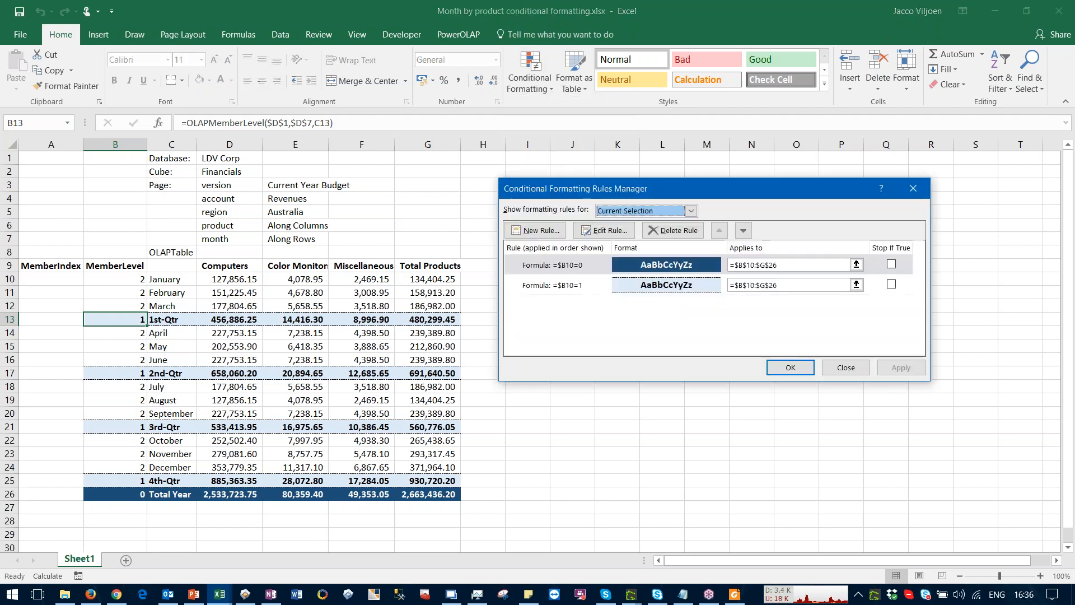
click(653, 215)
click(623, 234)
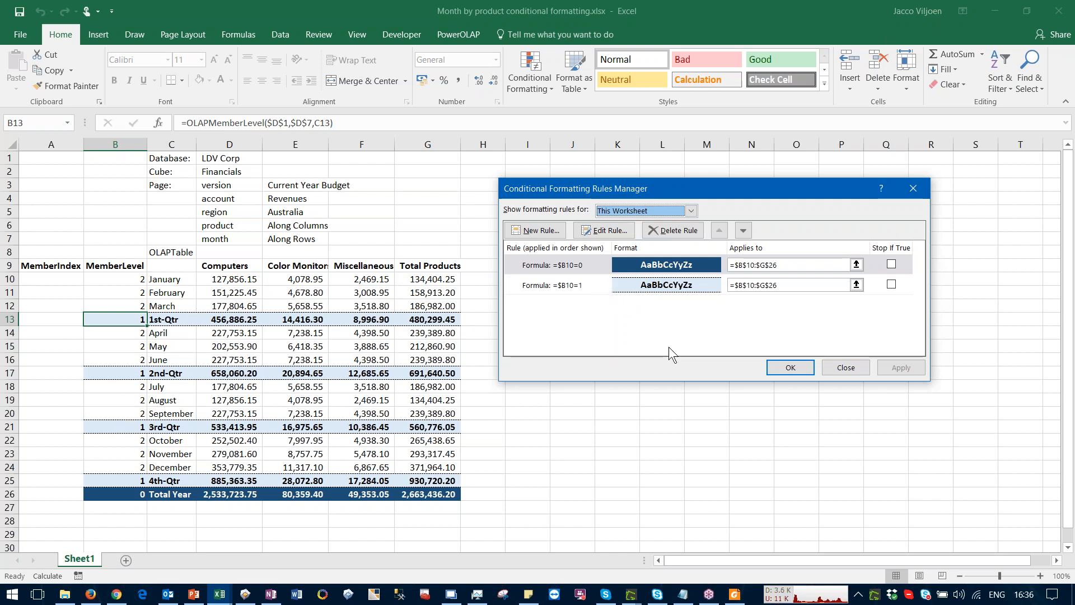
click(845, 367)
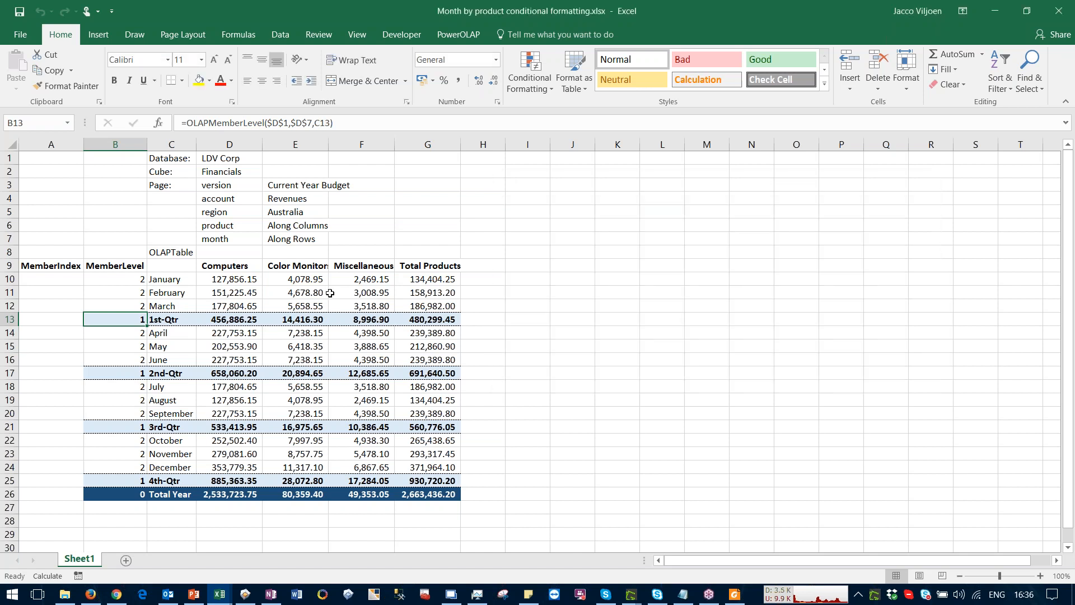
Step: Start an OLAPMemberIndex function from the PowerOLAP category in cell A10 under the MemberIndex heading
click(107, 279)
click(40, 279)
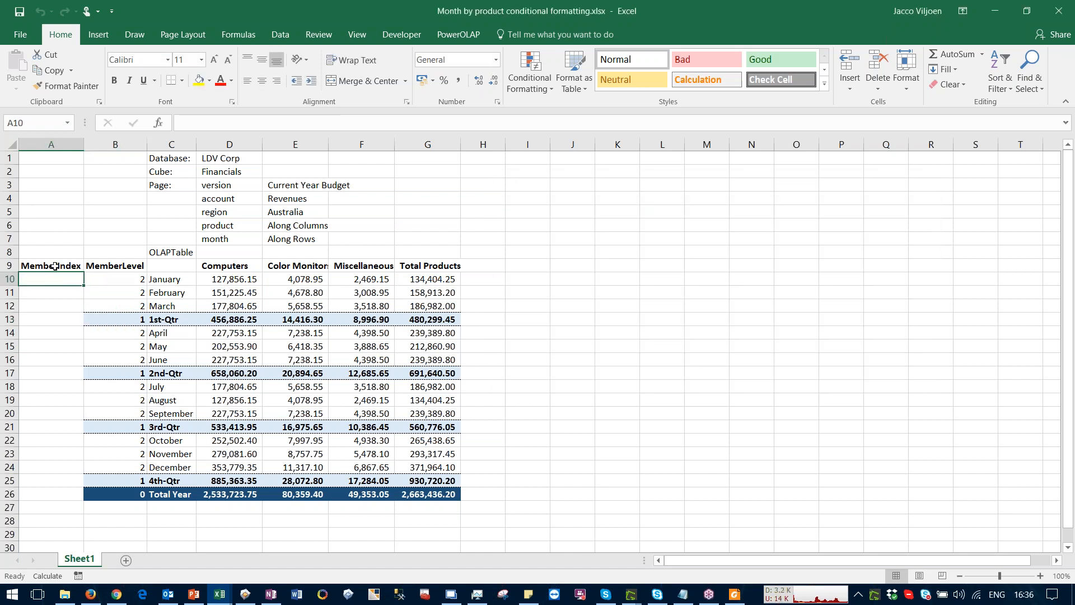
click(159, 122)
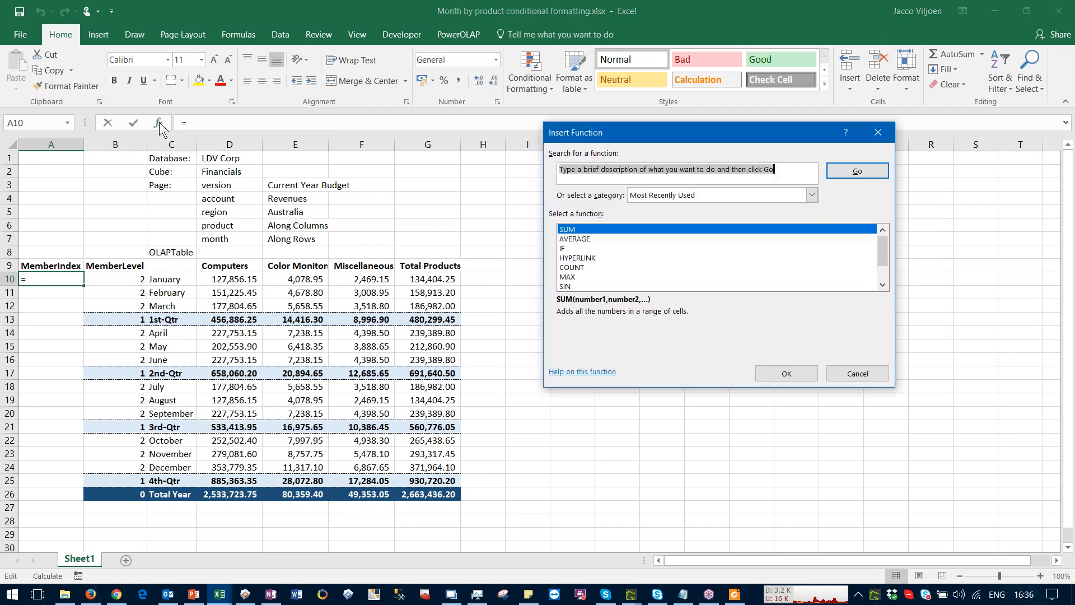
click(650, 192)
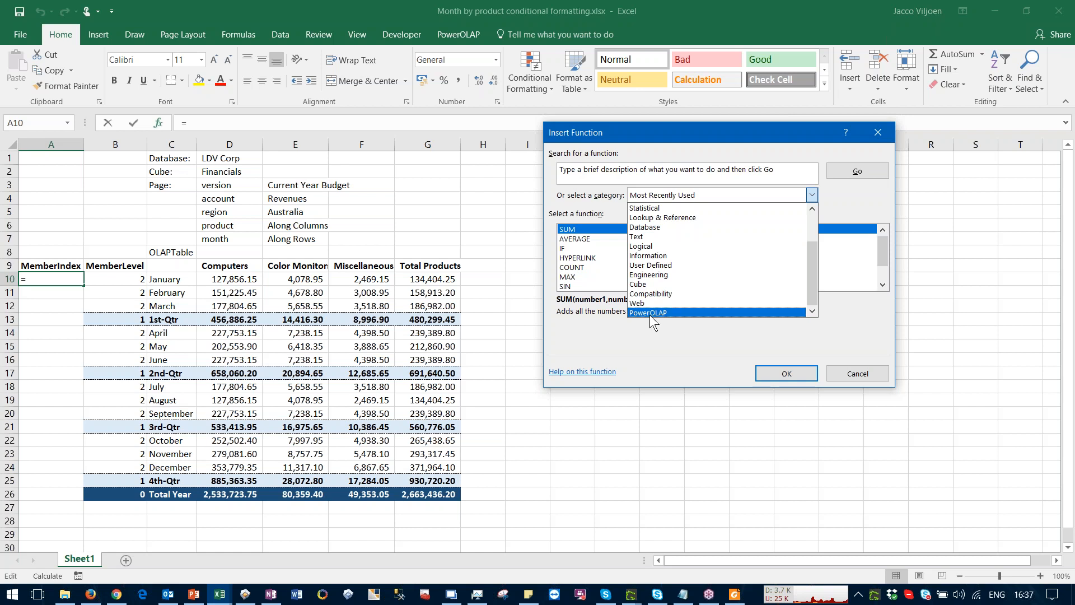
click(650, 313)
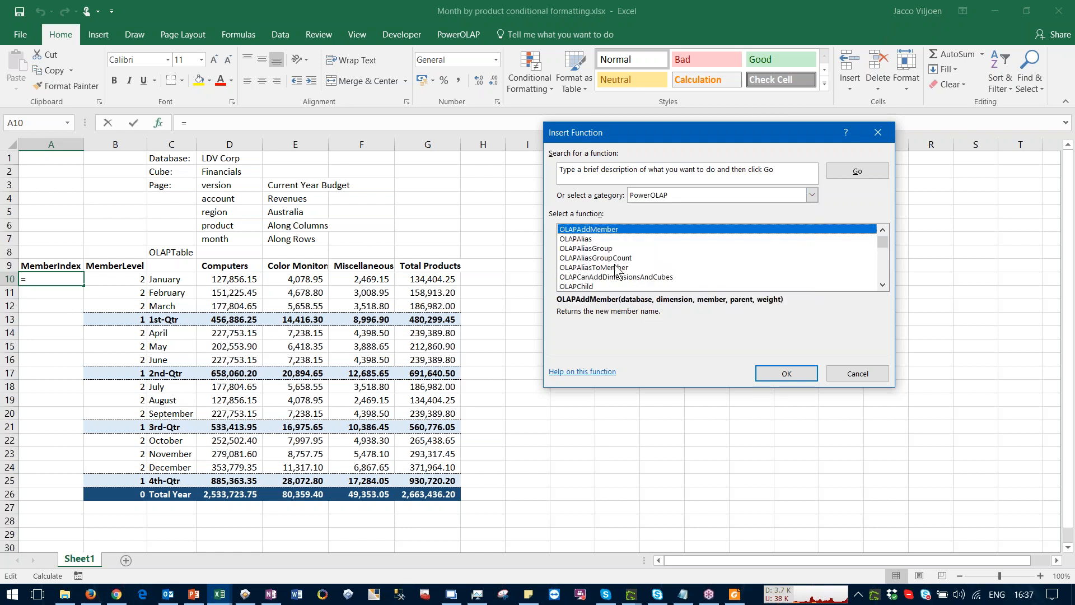
scroll(627, 266, down, 7)
scroll(627, 263, down, 5)
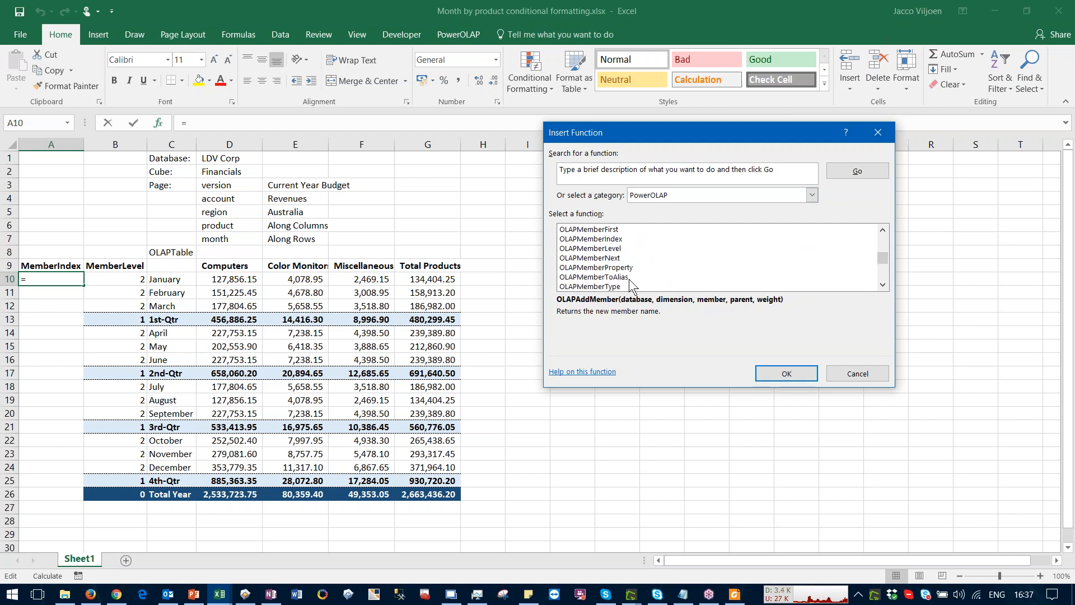
click(616, 239)
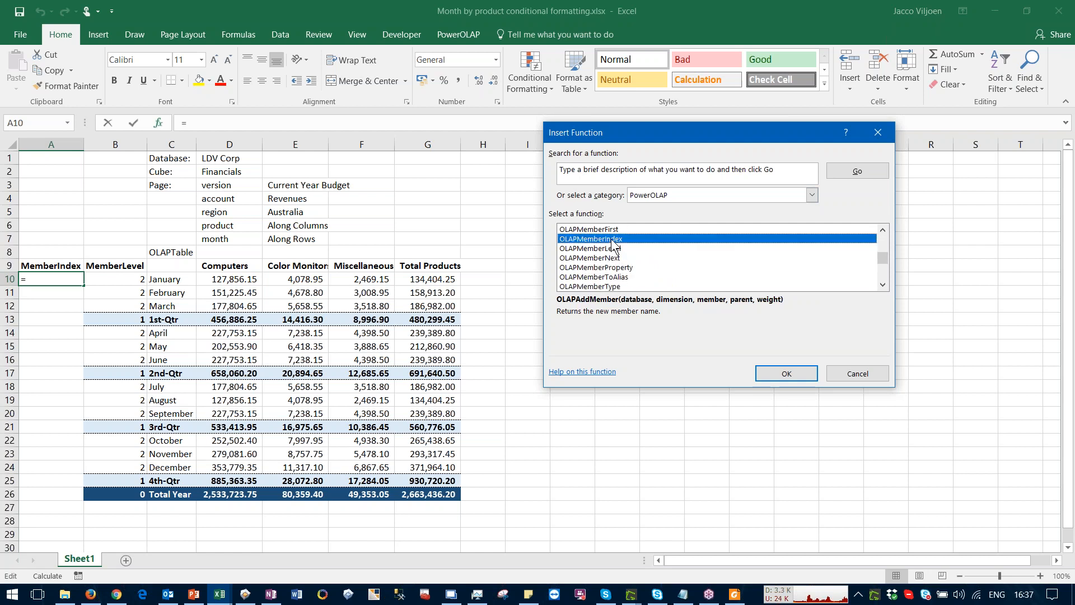
click(786, 373)
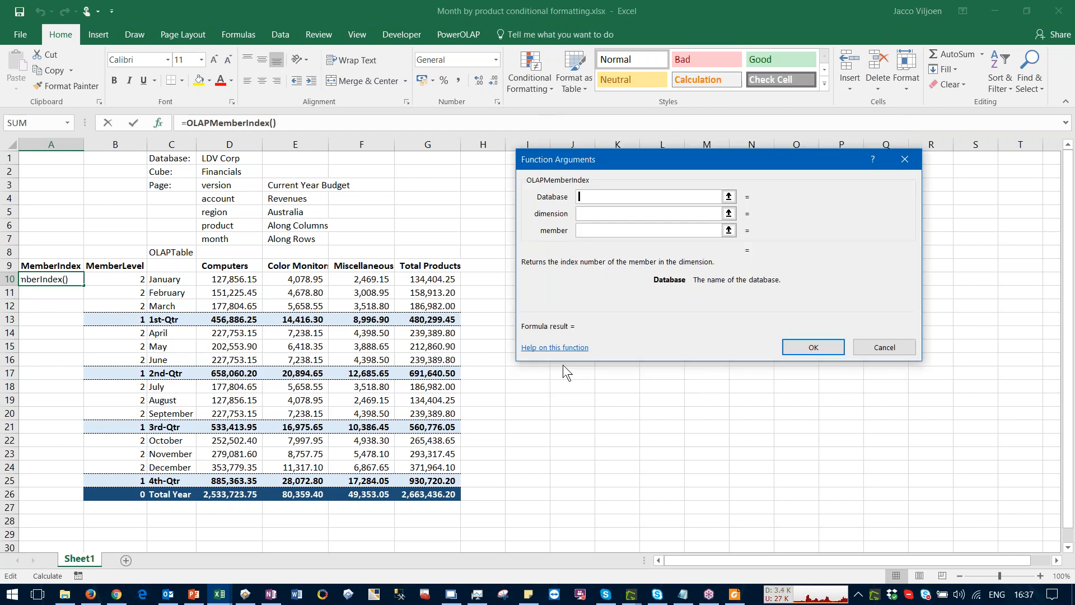
Step: Set the OLAPMemberIndex arguments to $D$1 for the database, $D$7 for the dimension and C10 for the member, and enter the formula
click(214, 160)
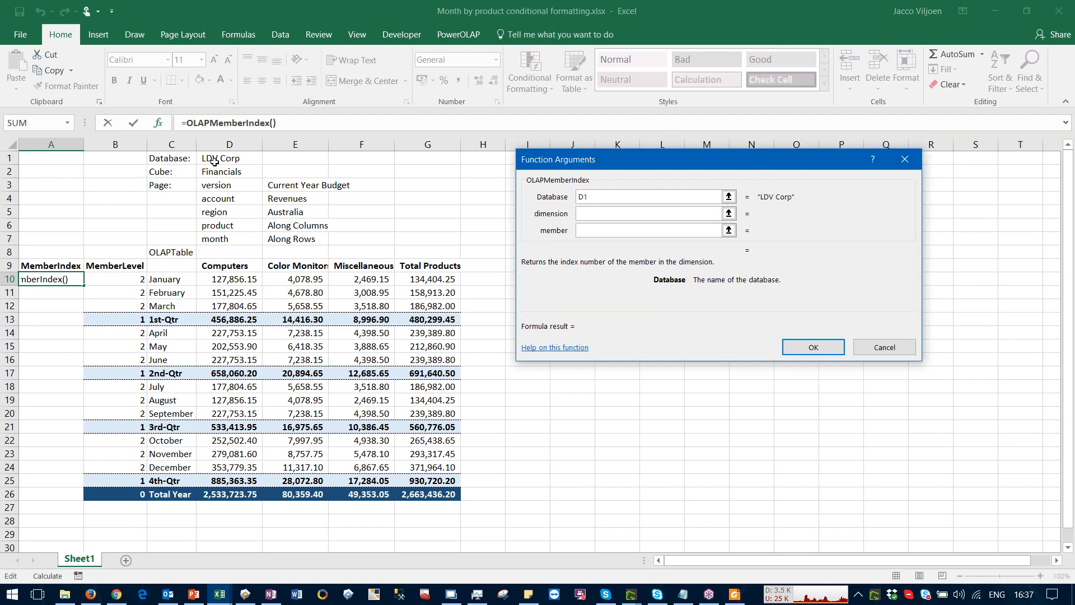
key(F4)
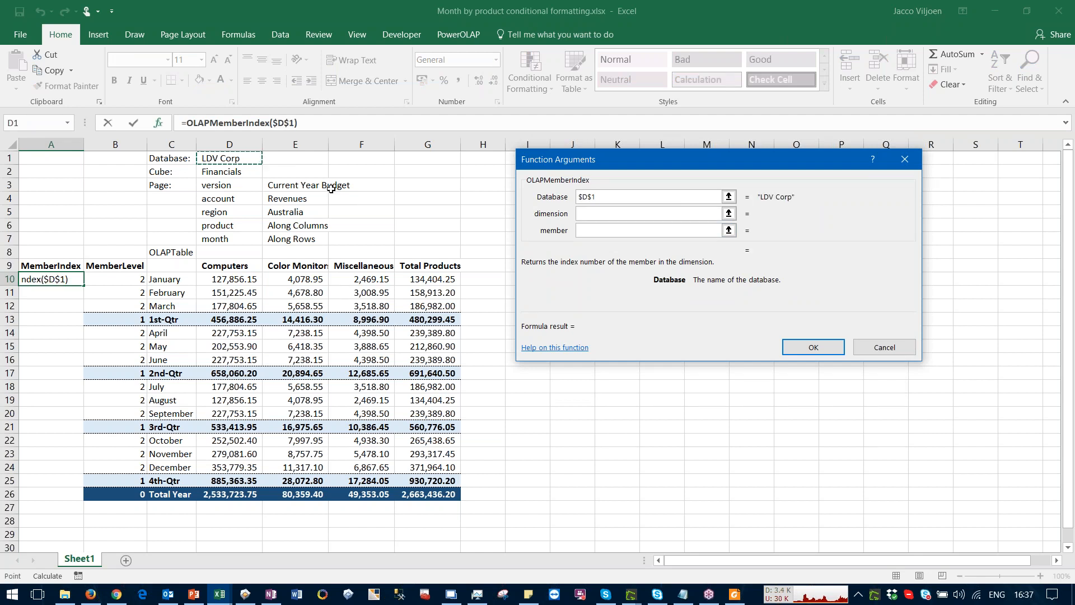
click(579, 210)
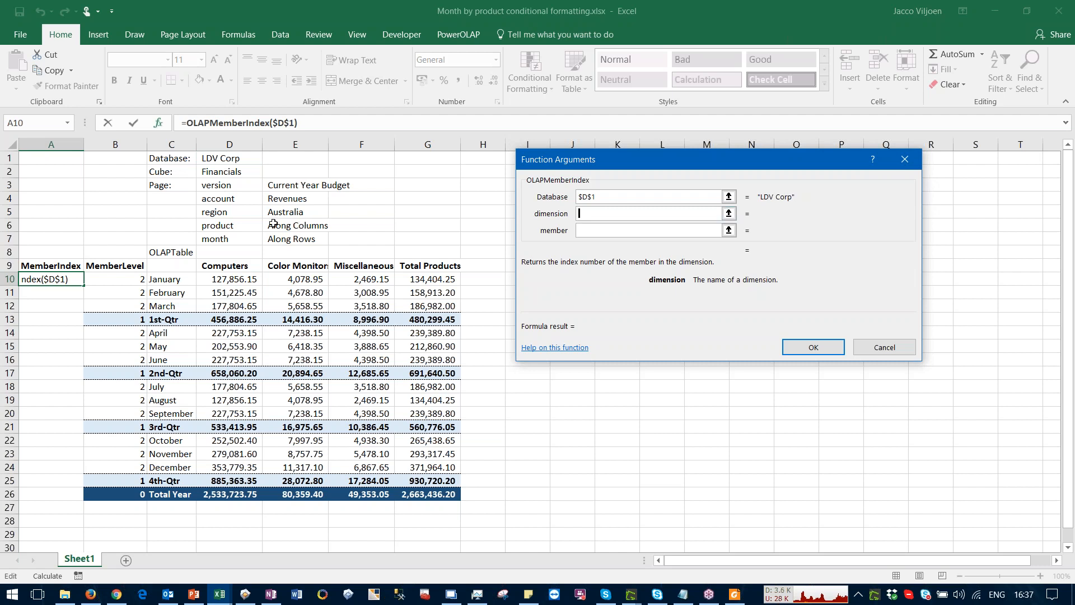
click(233, 240)
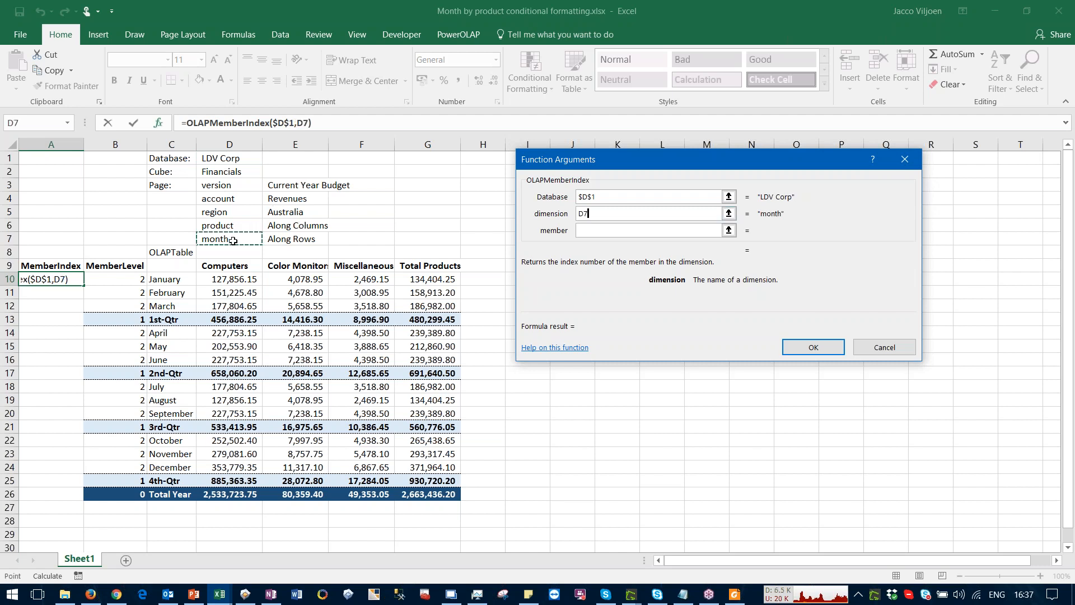
key(F4)
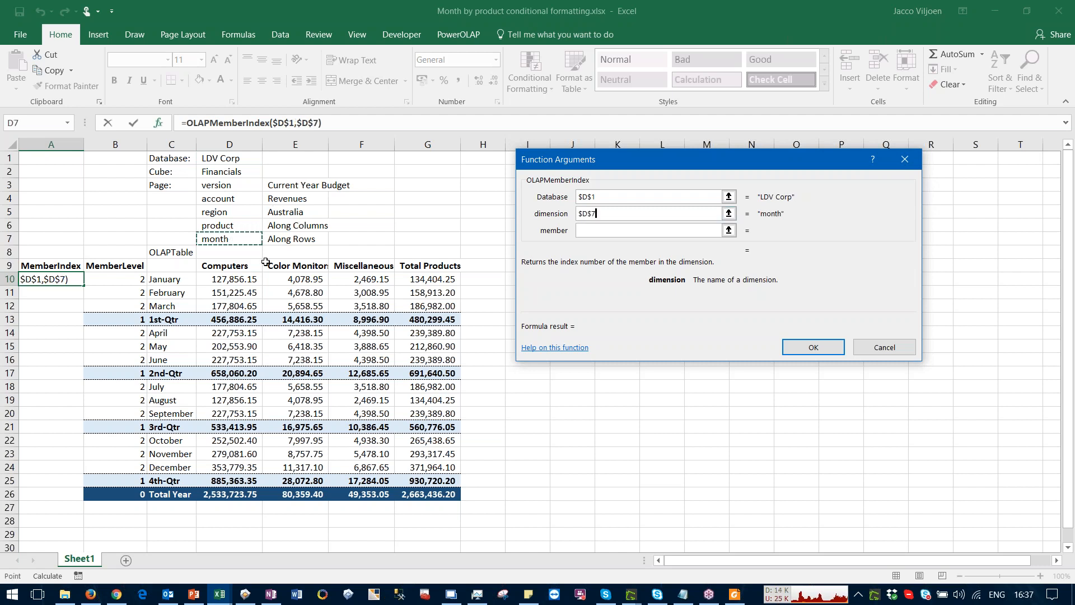
key(Tab)
click(155, 277)
key(Tab)
key(Return)
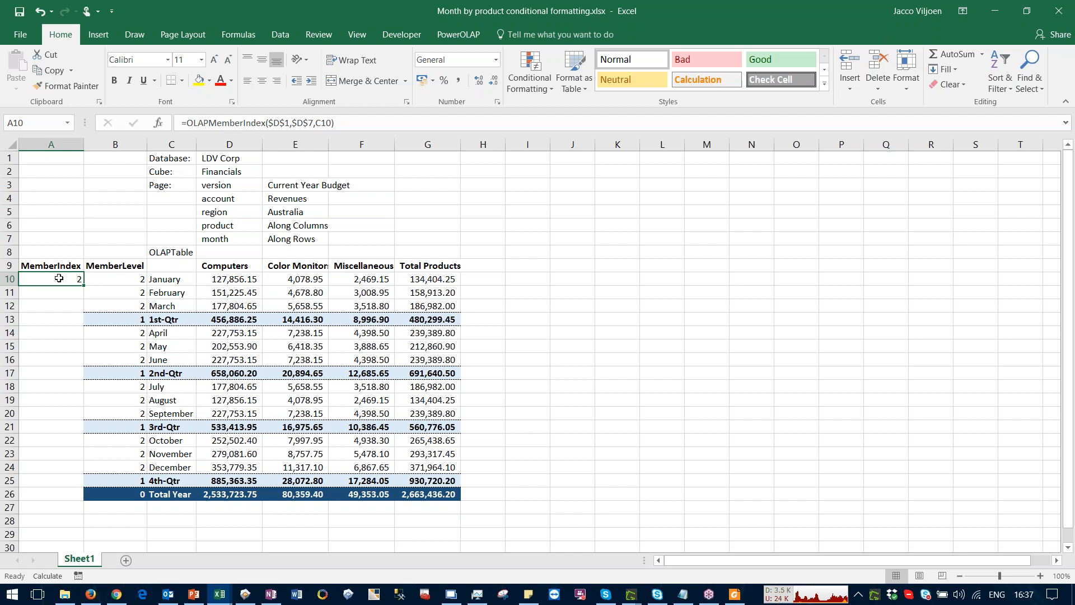
Step: Fill the MemberIndex formula from A10 down to the Total Year row and recalculate the workbook
double_click(81, 285)
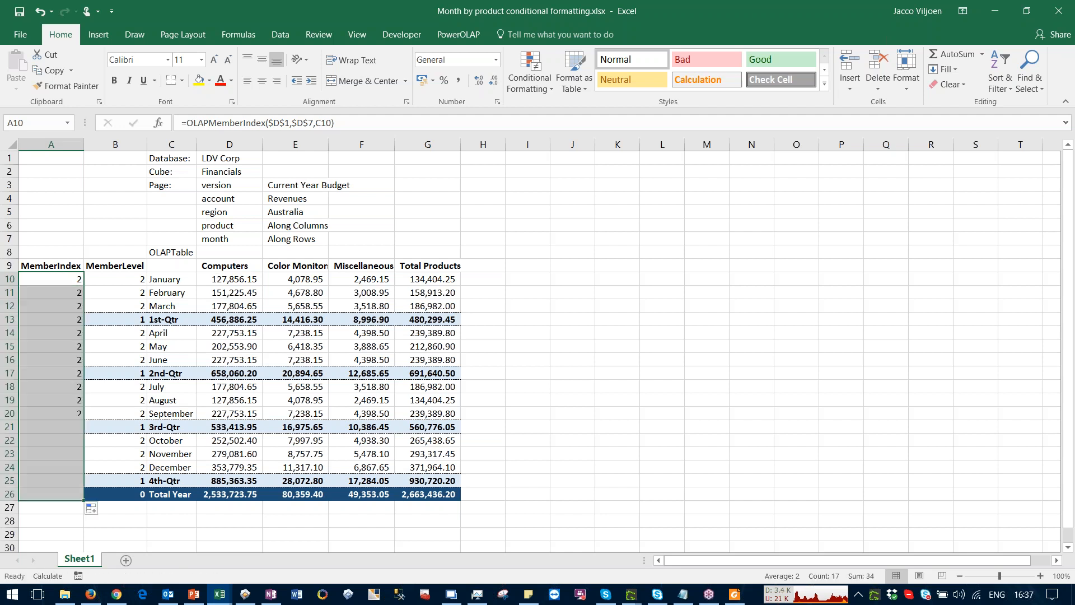
click(160, 237)
key(F9)
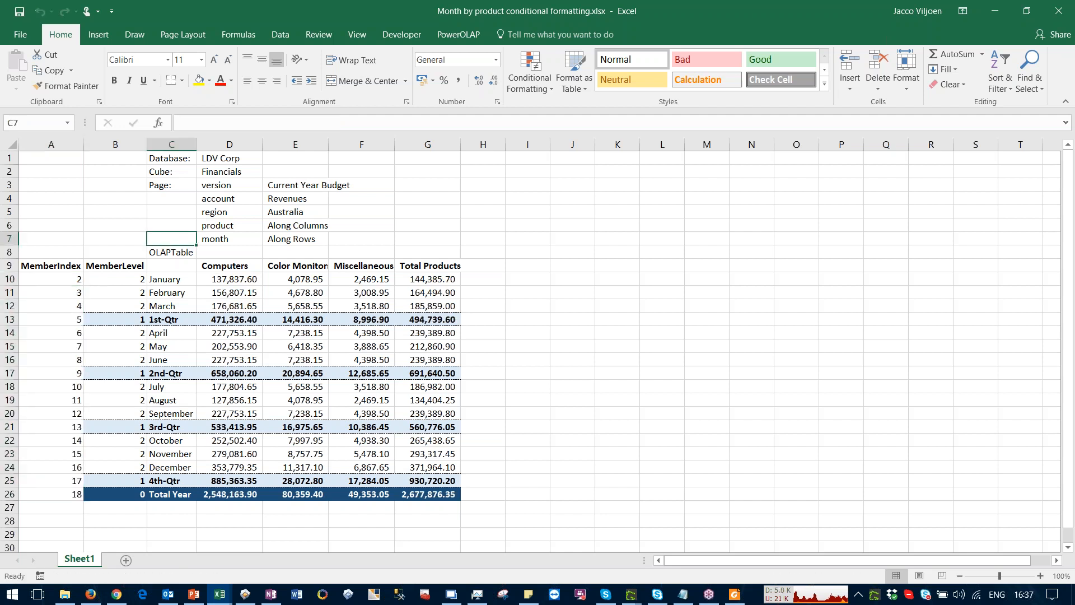
Step: Compare the MemberIndex formulas for January, 1st-Qtr and Total Year with the OLAPMember formula in the region cell E5
click(45, 279)
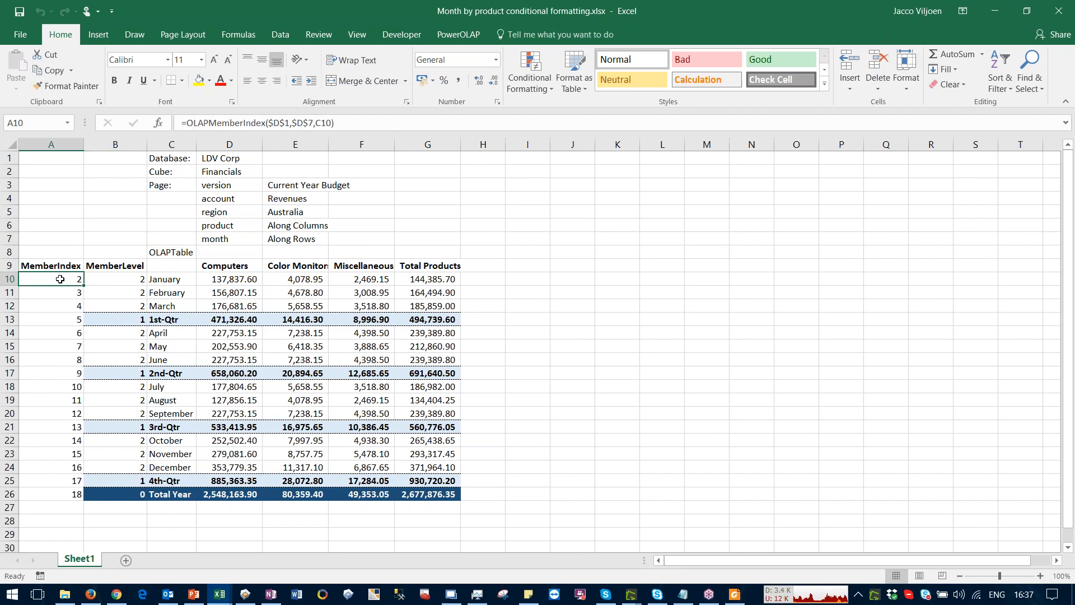
click(158, 282)
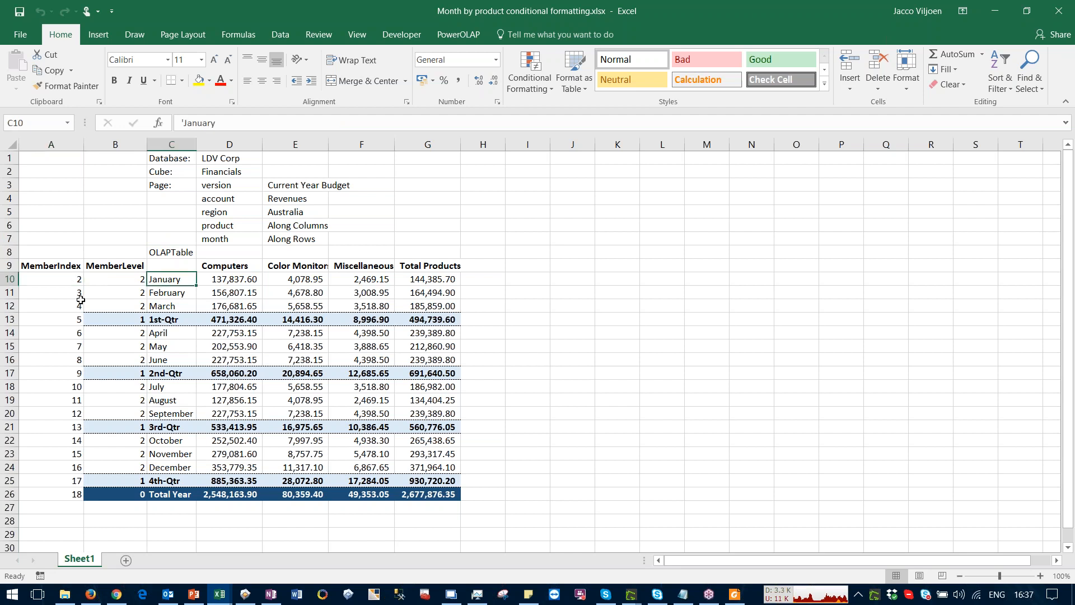
click(44, 496)
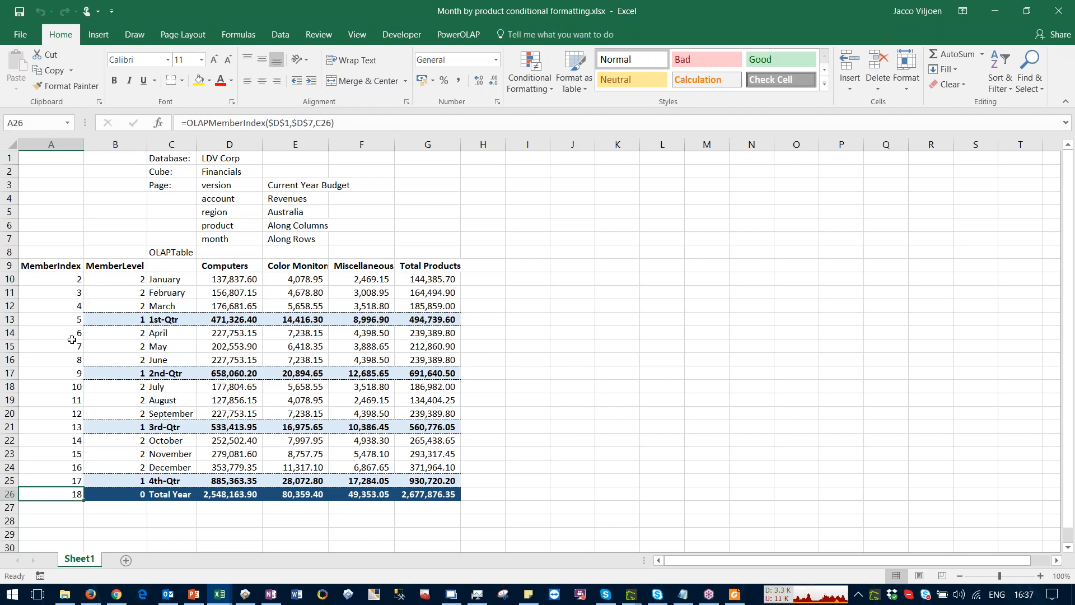
click(55, 323)
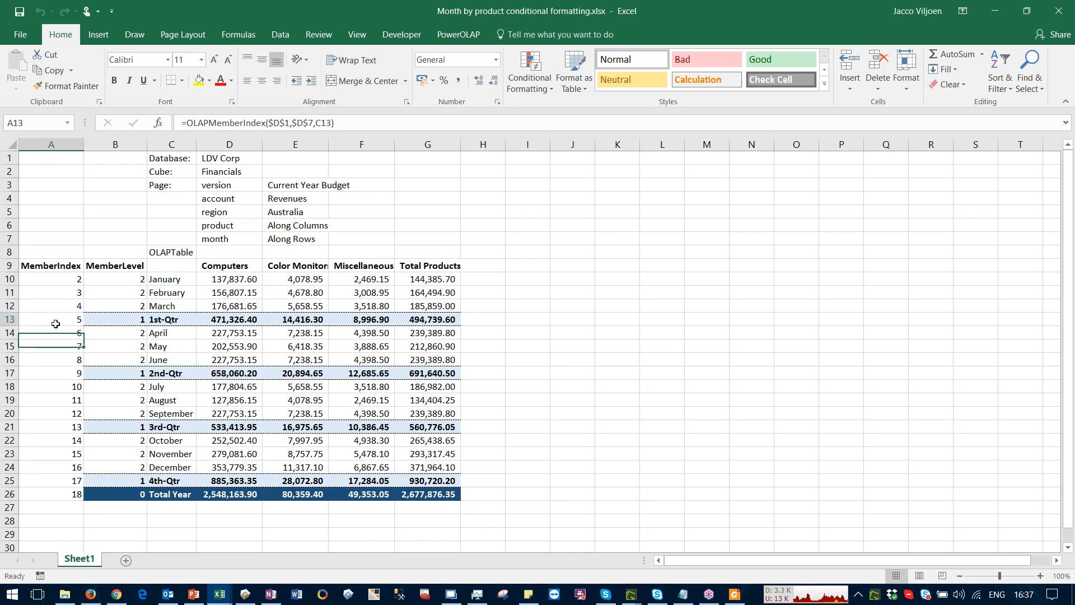
click(298, 211)
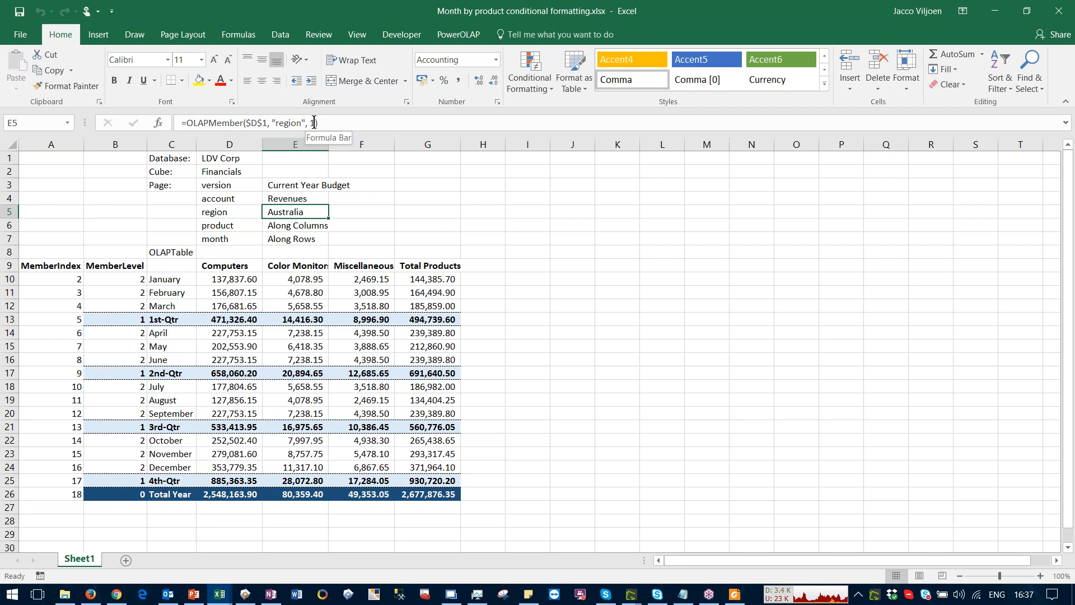
click(49, 318)
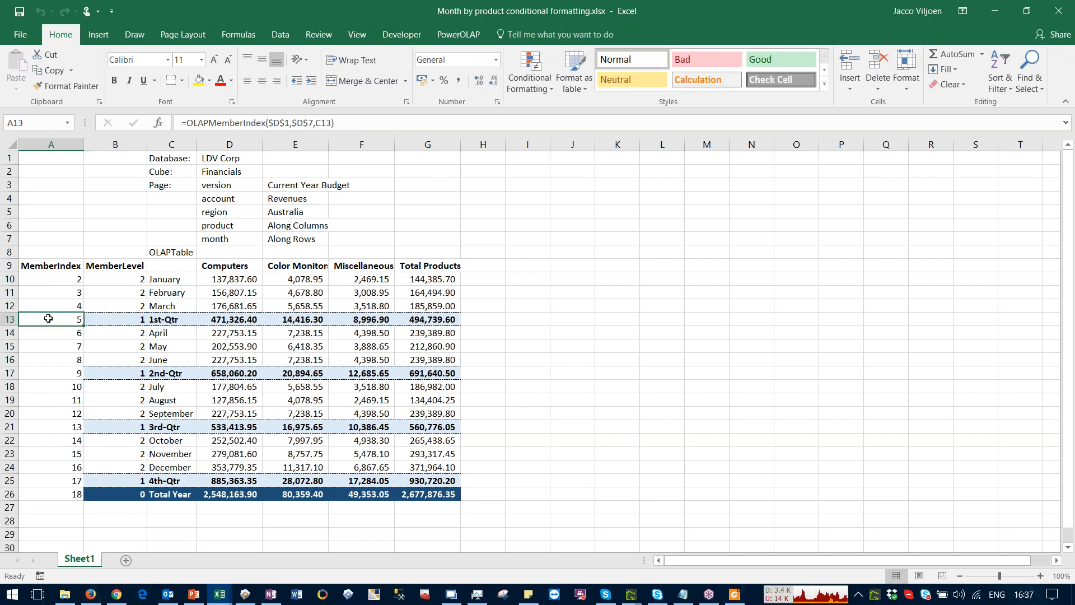